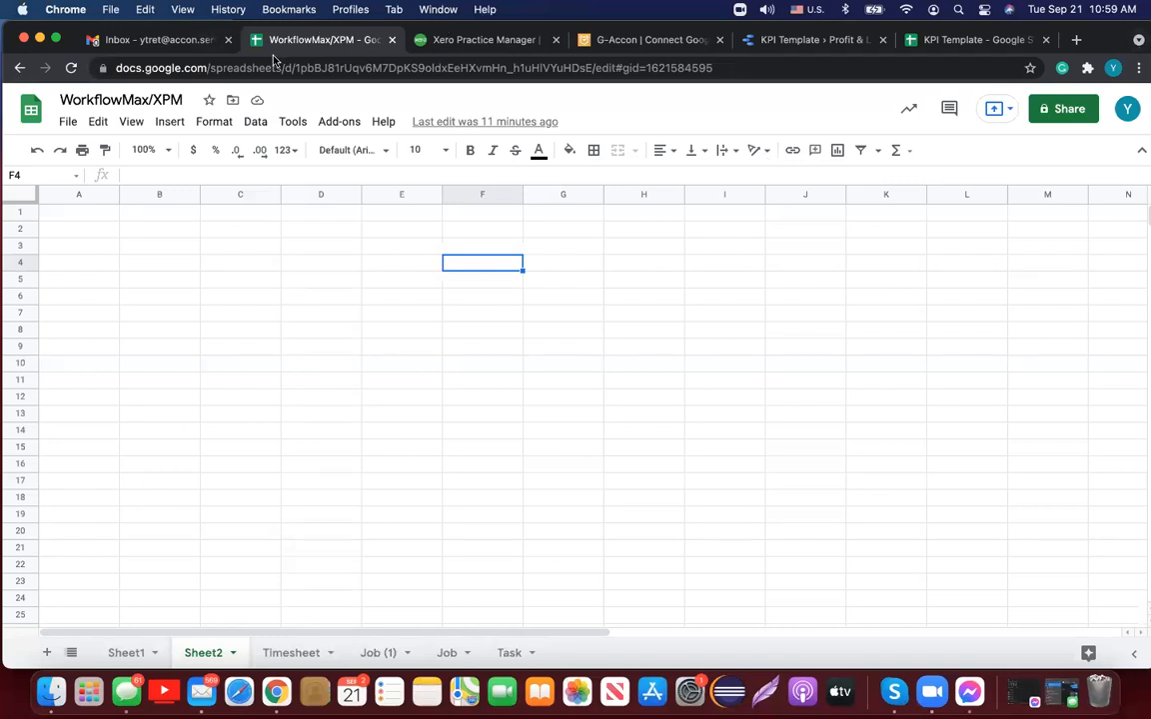
# Step: Open the G-Accon for WorkflowMax product page on the G-Accon website
pyautogui.press('XF86AudioRaiseVolume')
pyautogui.click(682, 40)
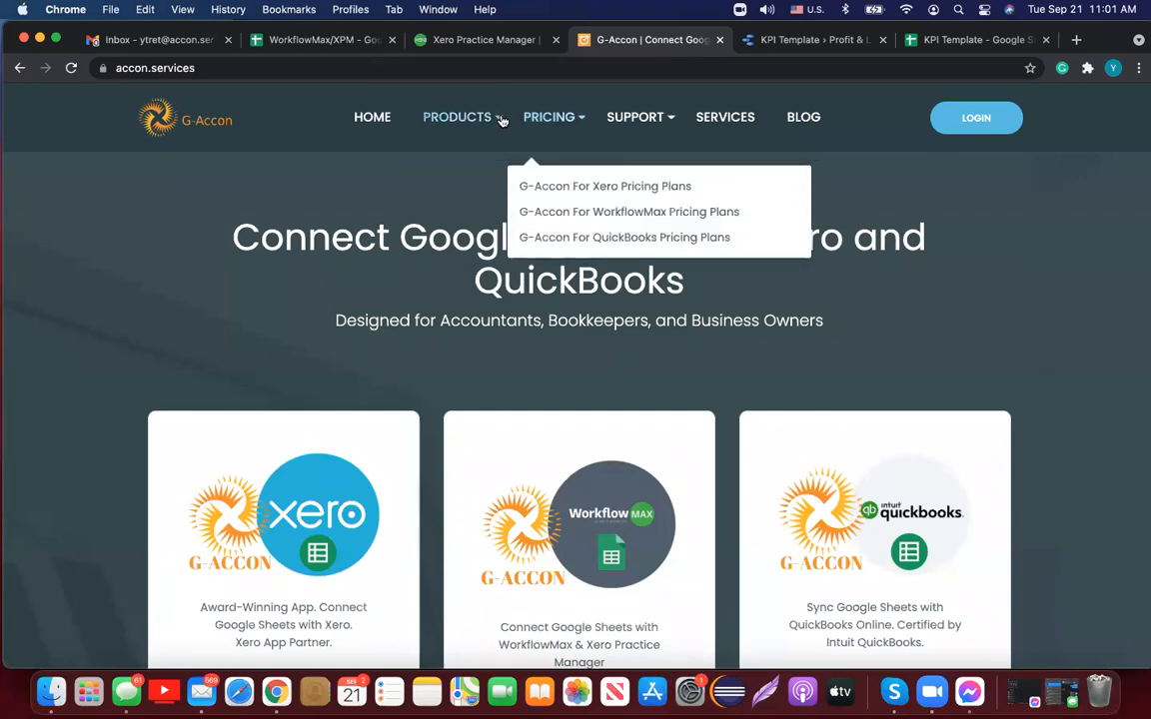
pyautogui.moveTo(499, 120)
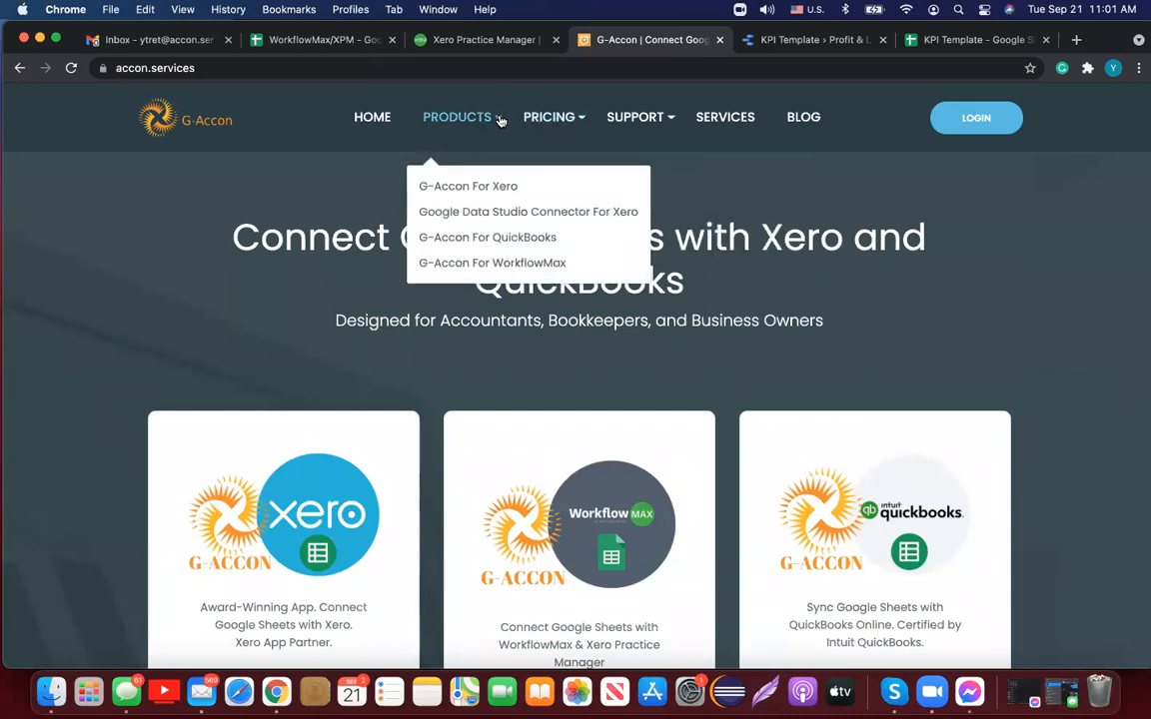
pyautogui.click(506, 264)
# Step: Scroll through the product page, then return to the WorkflowMax/XPM spreadsheet
pyautogui.scroll(-1, 992, 343)
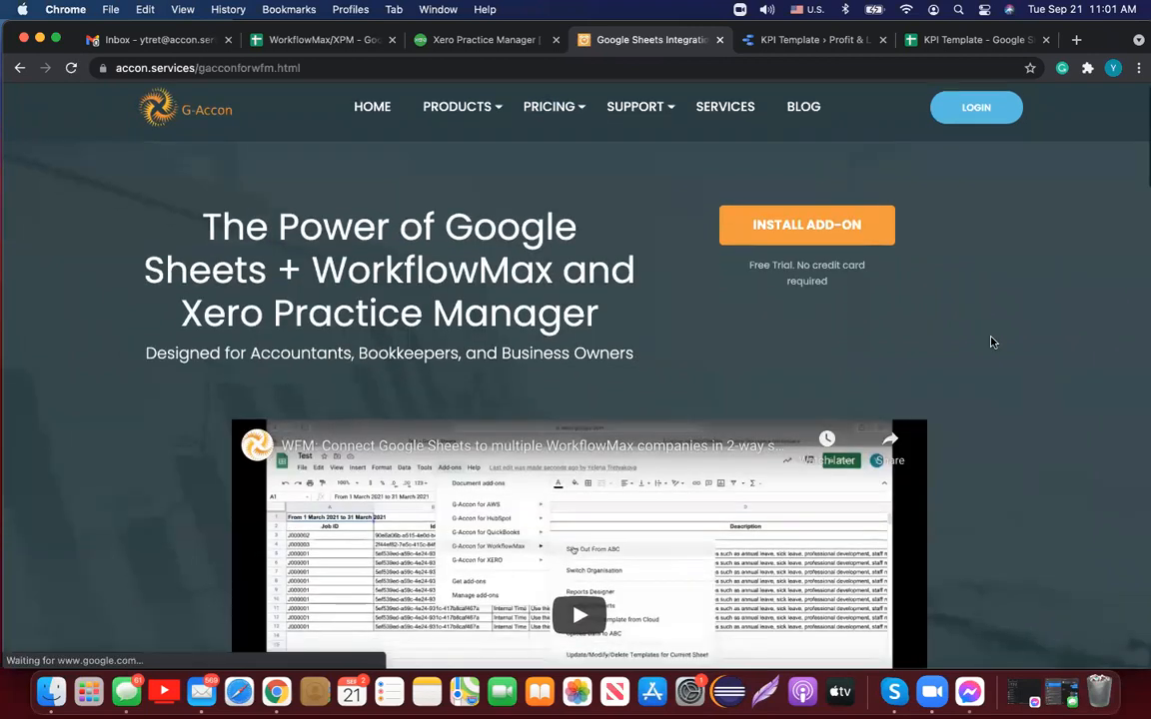
pyautogui.scroll(-15, 992, 343)
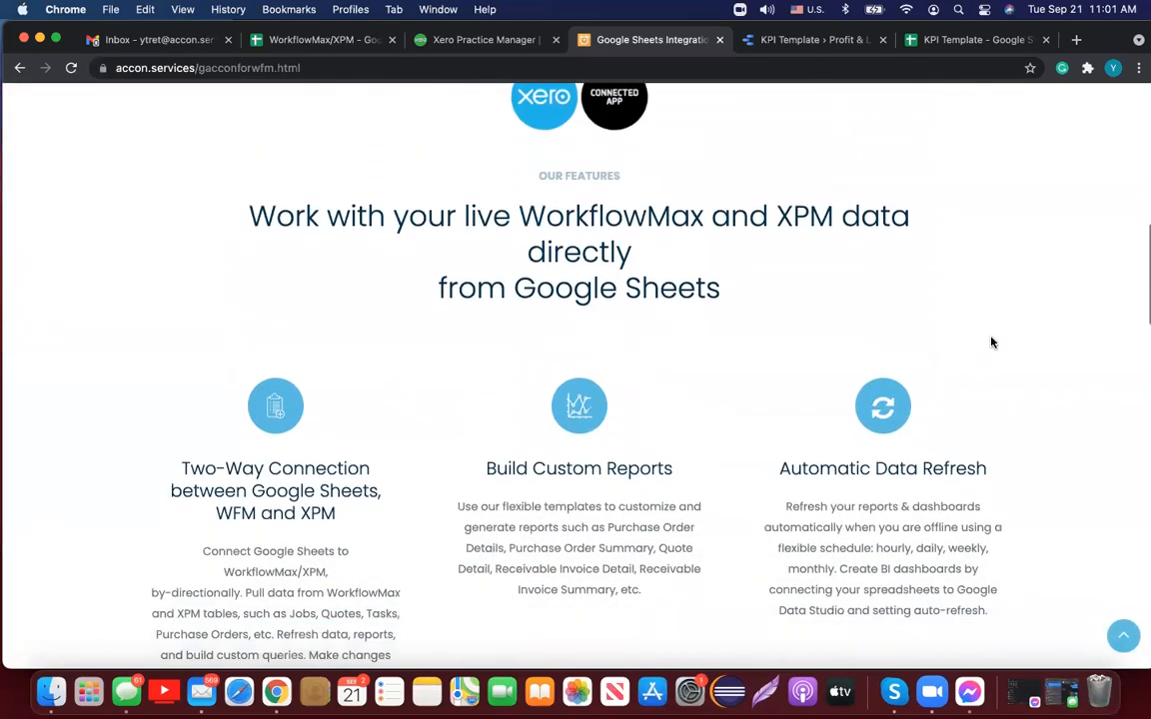
pyautogui.scroll(-1, 992, 343)
pyautogui.scroll(-10, 992, 343)
pyautogui.scroll(-3, 992, 342)
pyautogui.scroll(20, 992, 343)
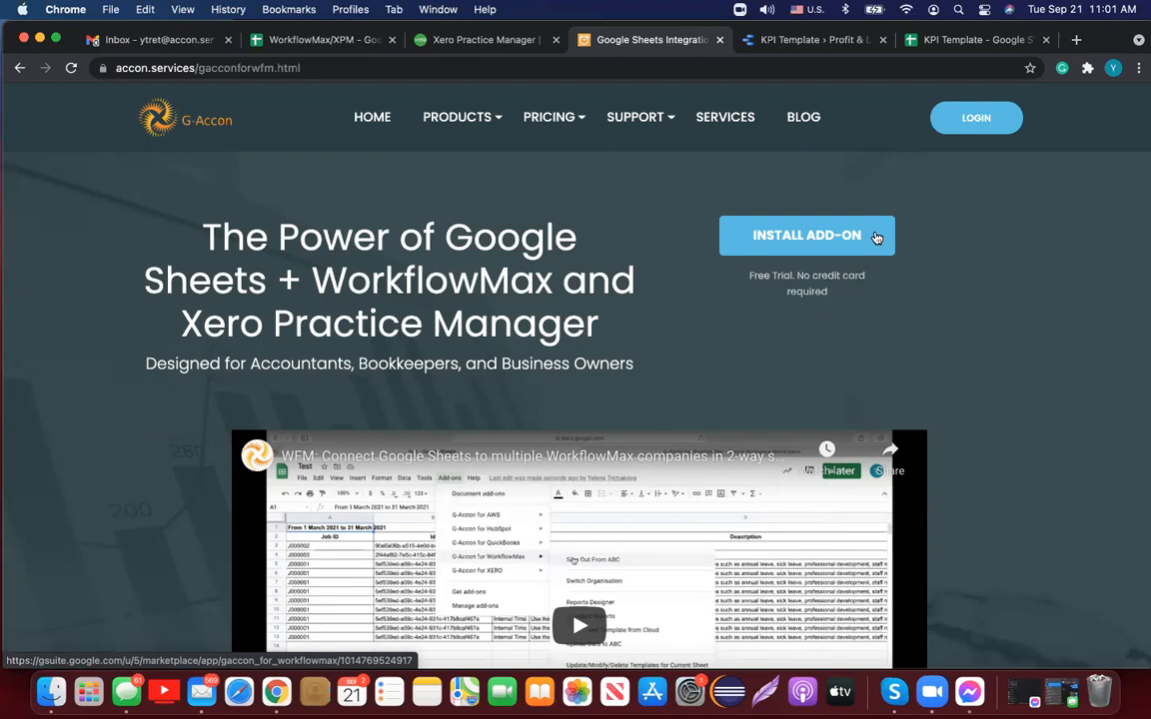
pyautogui.click(345, 44)
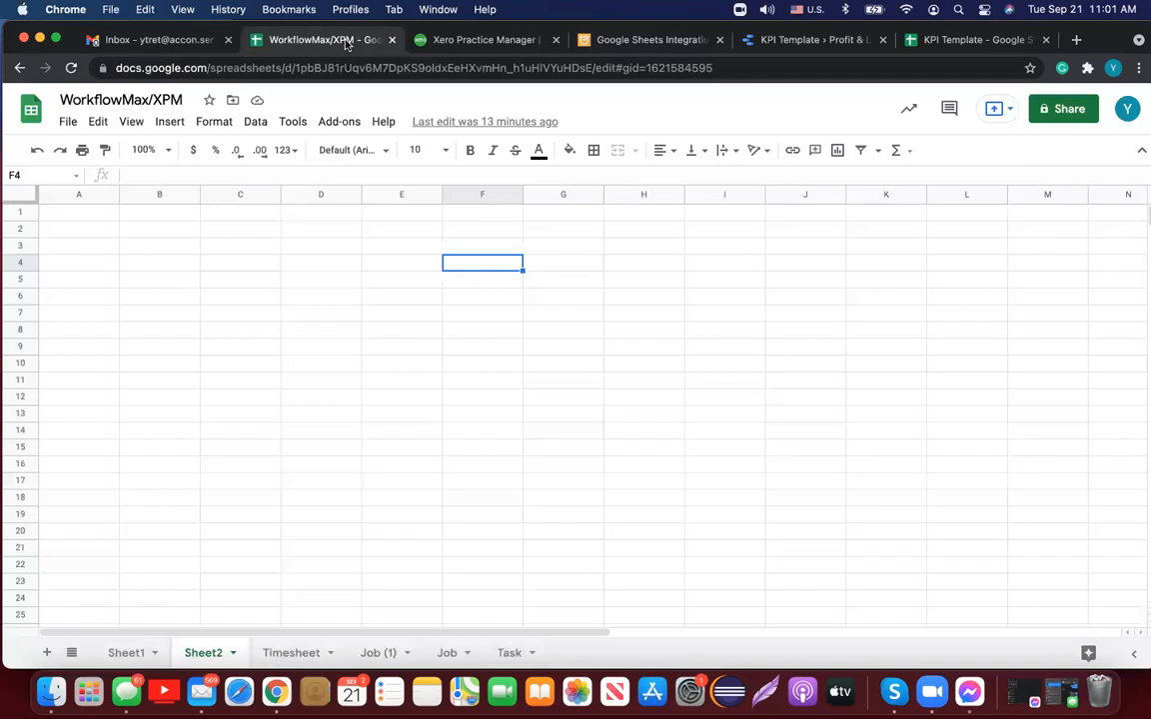
# Step: Show the G-Accon for WFM & XPM submenu in the Add-ons menu
pyautogui.click(349, 124)
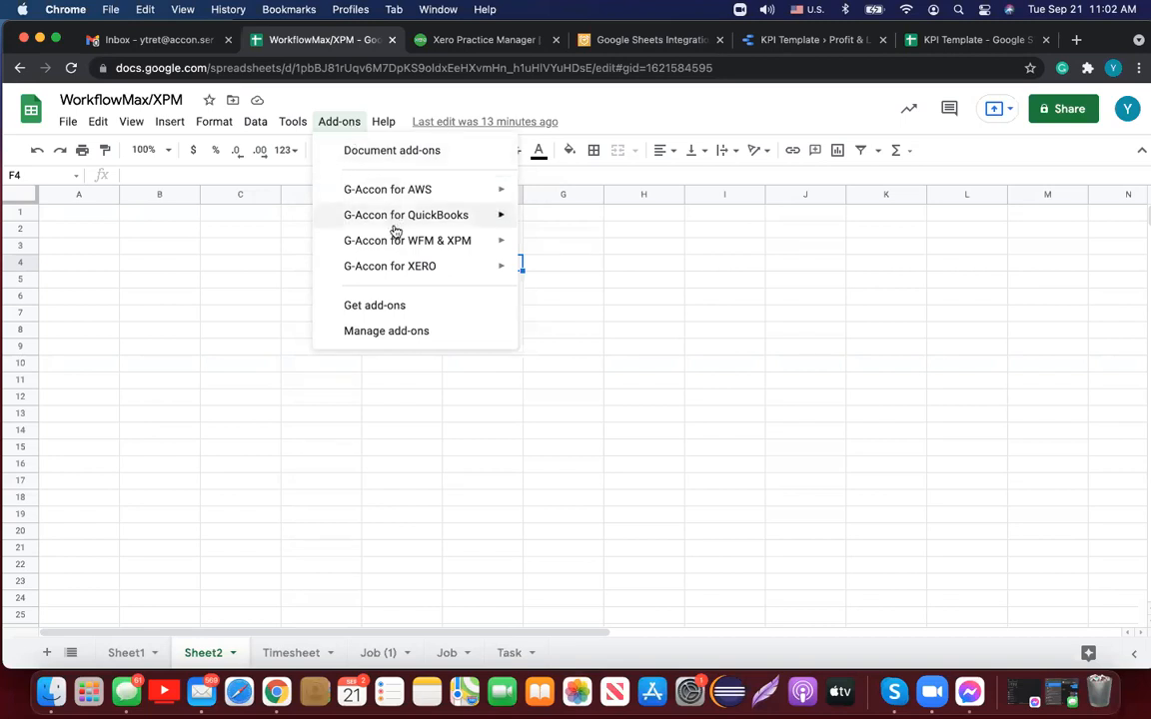
pyautogui.moveTo(401, 245)
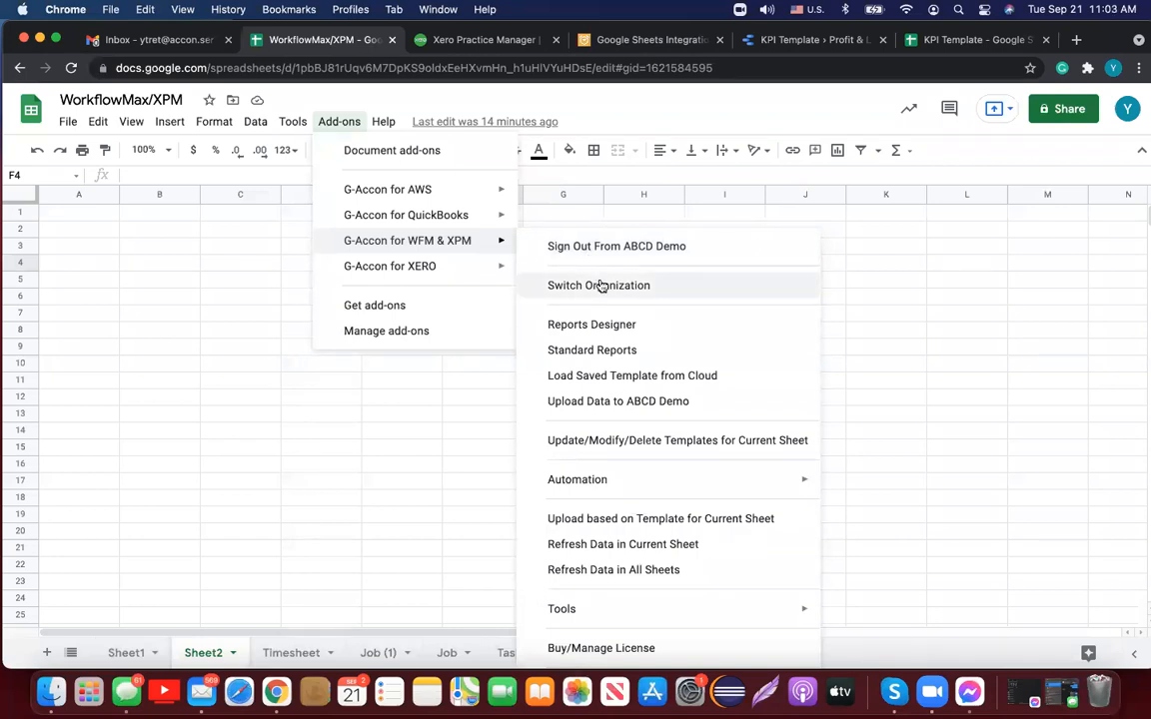
# Step: Launch G-Accon Standard Reports and select Job Report as the report type
pyautogui.click(628, 352)
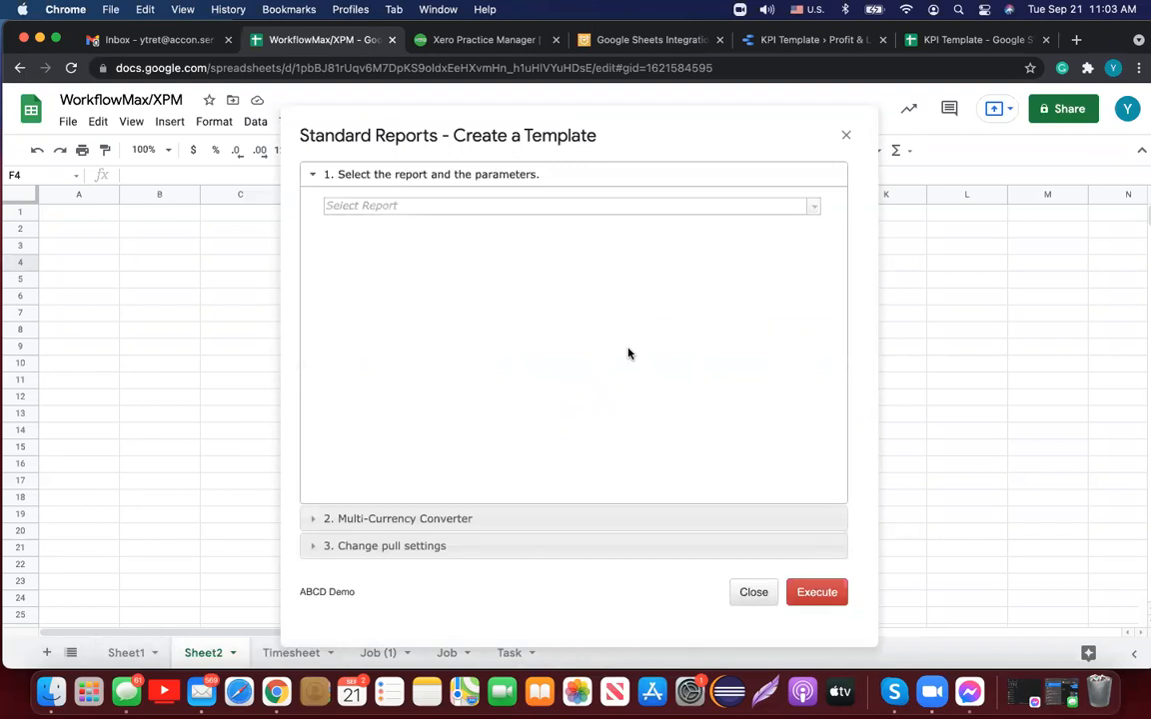
pyautogui.click(814, 207)
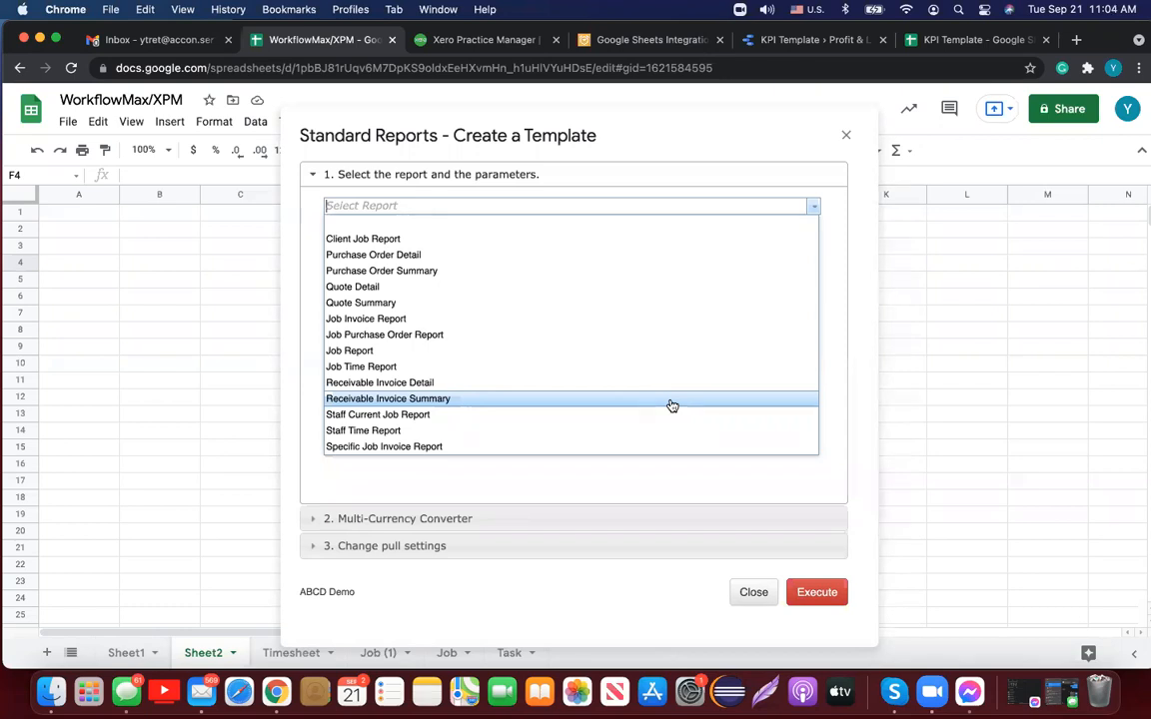
pyautogui.click(617, 357)
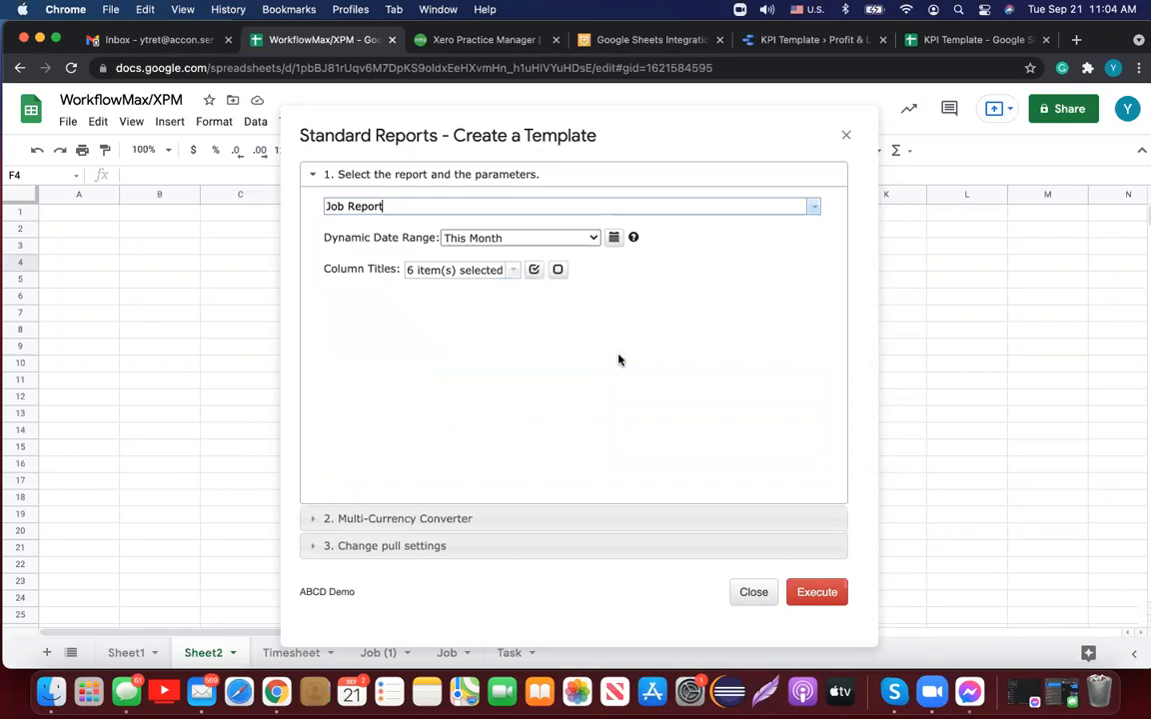
pyautogui.click(812, 207)
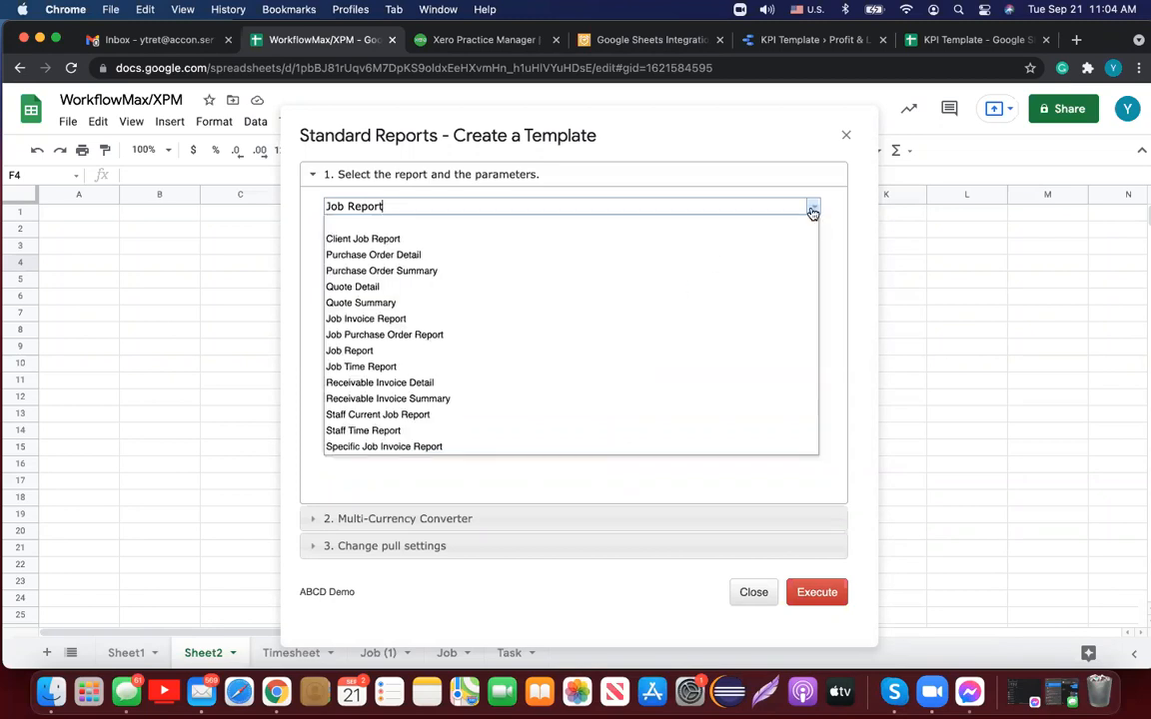
# Step: Switch to Client Job Report and tick the searched client plus ABCD Demo in Clients
pyautogui.click(425, 238)
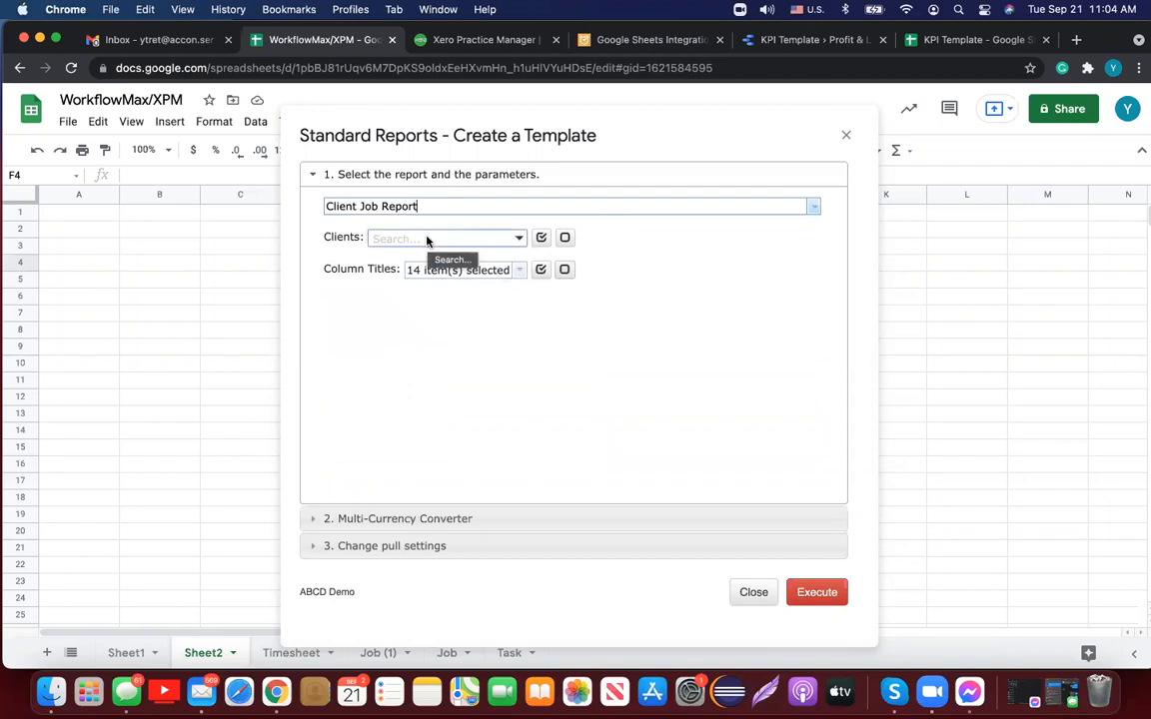
pyautogui.click(520, 237)
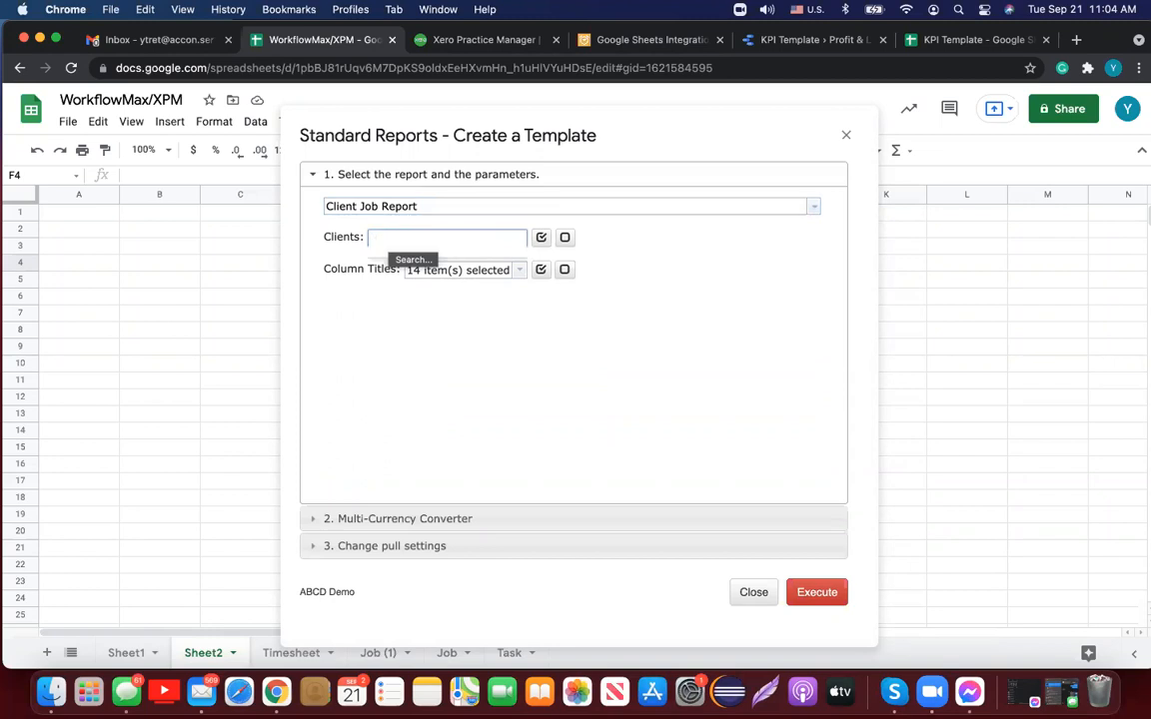
pyautogui.write('JOH')
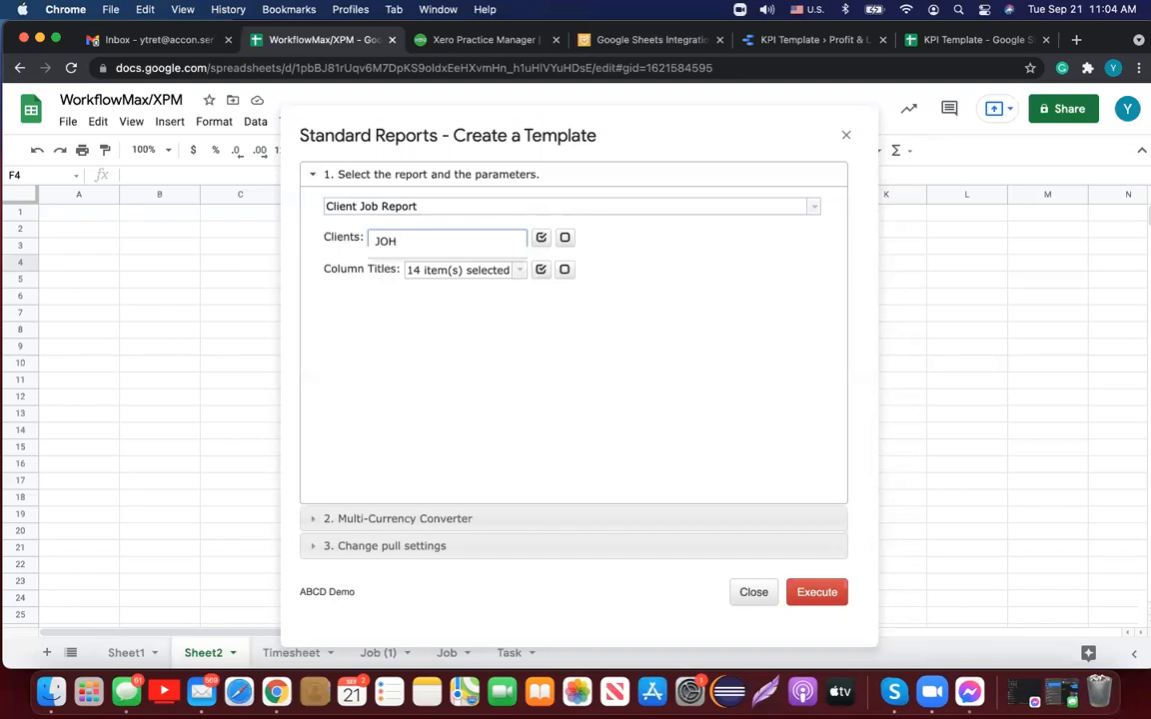
pyautogui.press('BackSpace')
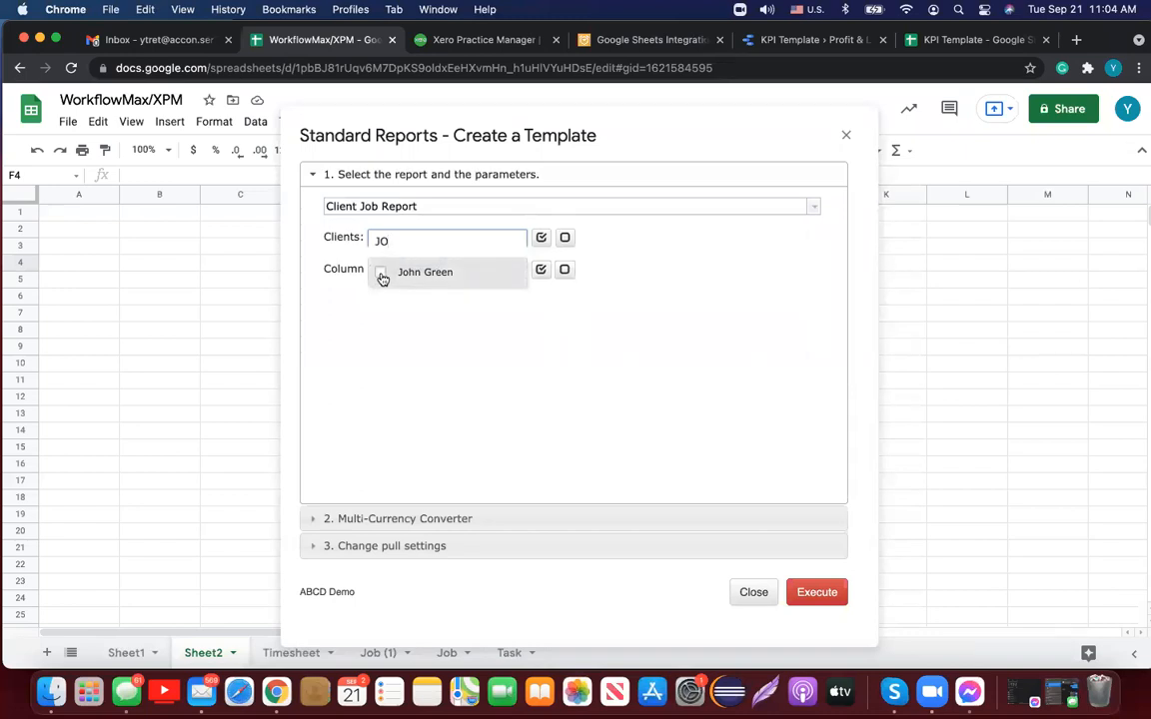
pyautogui.click(381, 273)
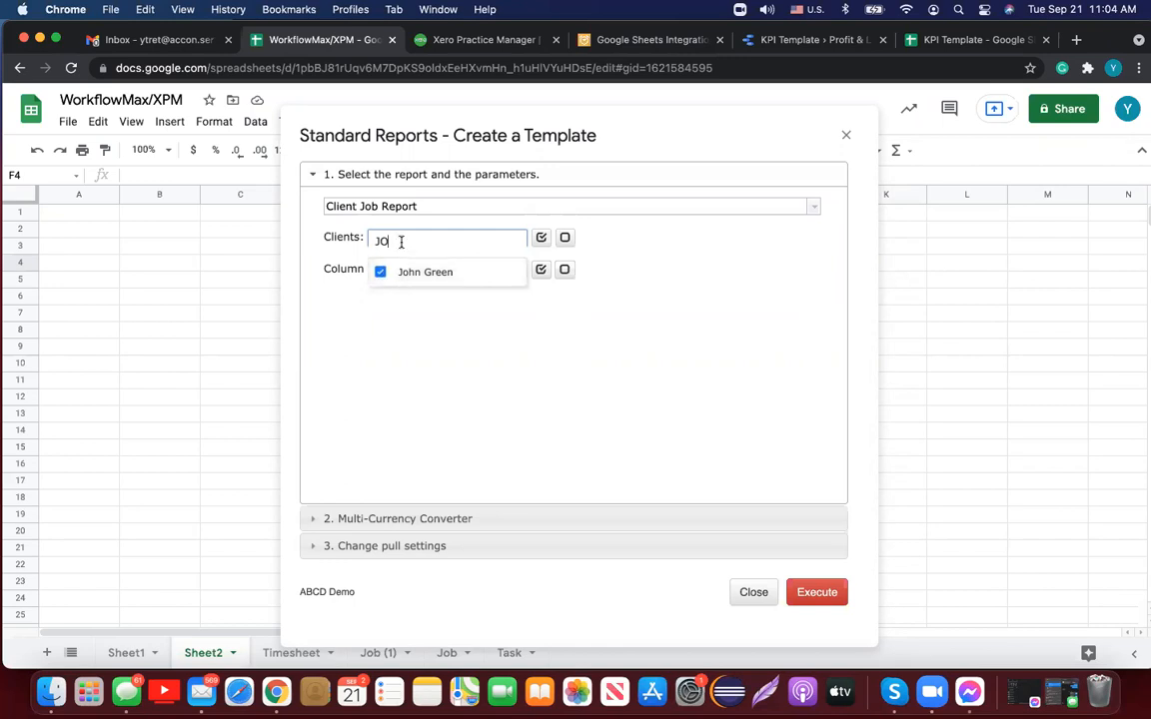
pyautogui.press('BackSpace')
pyautogui.press('BackSpace')
pyautogui.write('ABC')
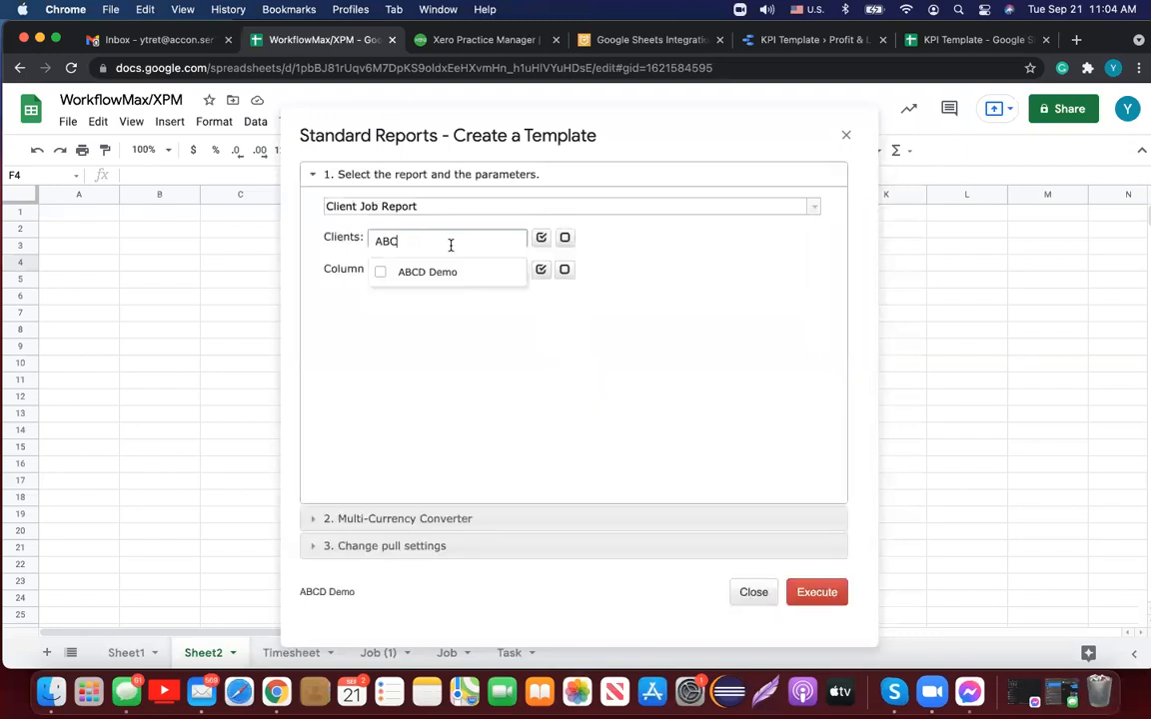
pyautogui.click(379, 273)
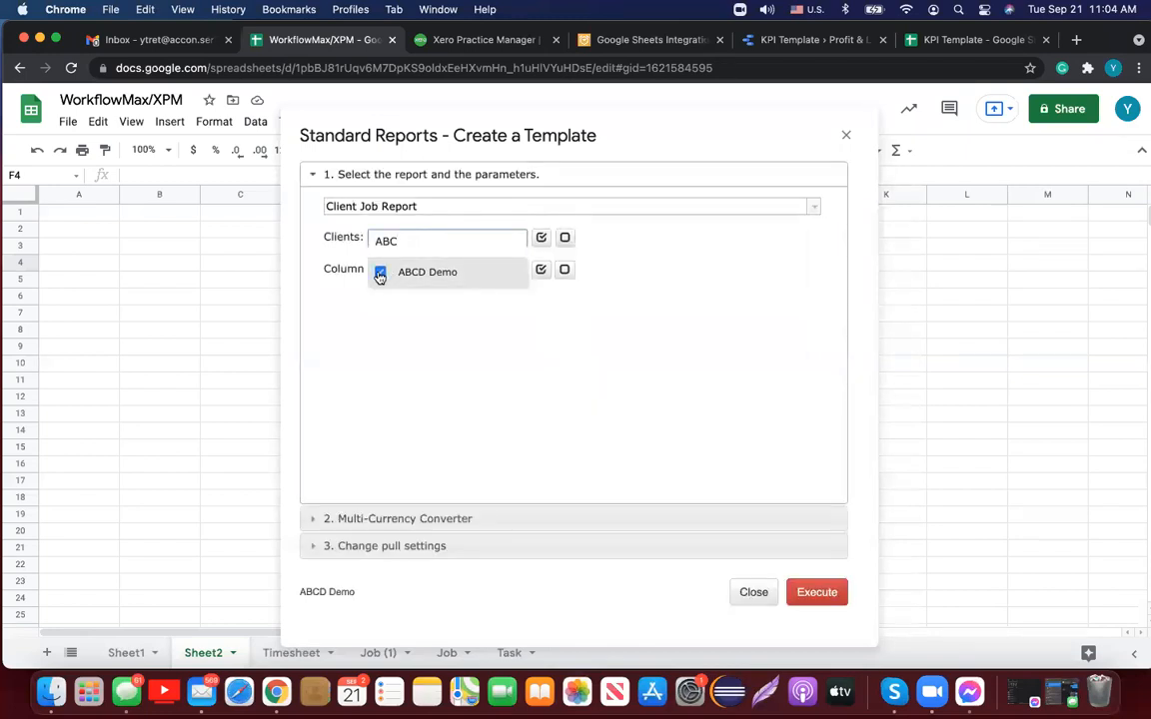
pyautogui.click(495, 312)
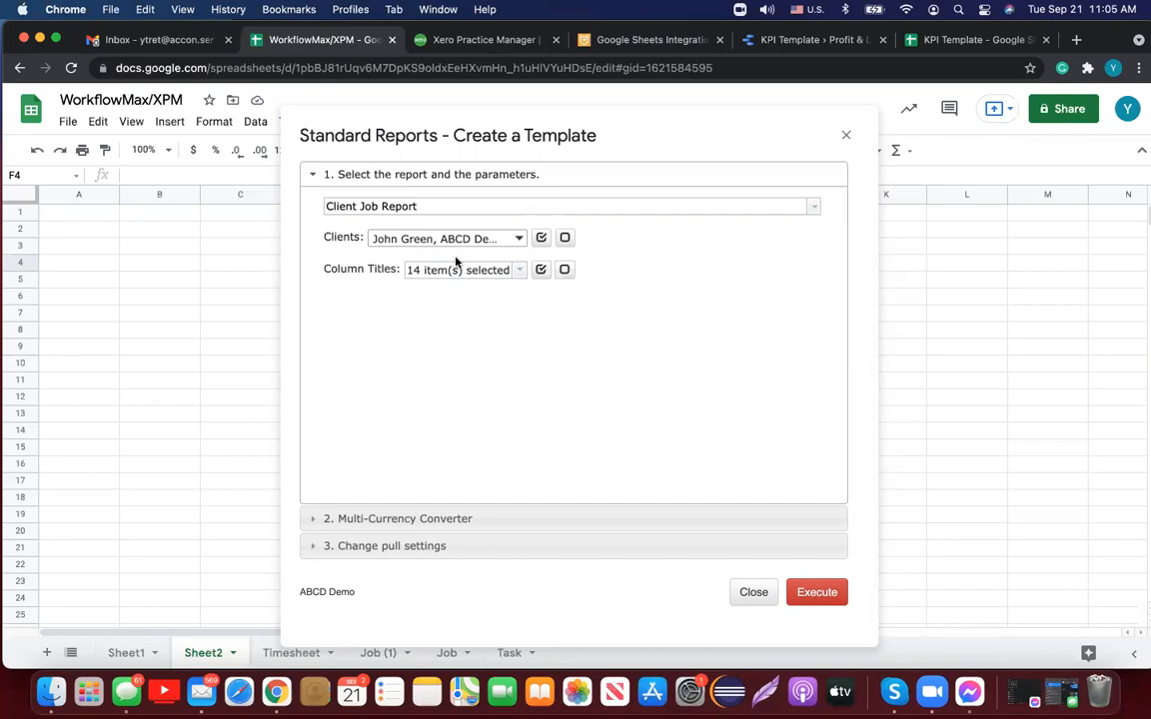
# Step: Toggle all report columns off and on again, keeping 14, then expand '3. Change pull settings'
pyautogui.click(522, 270)
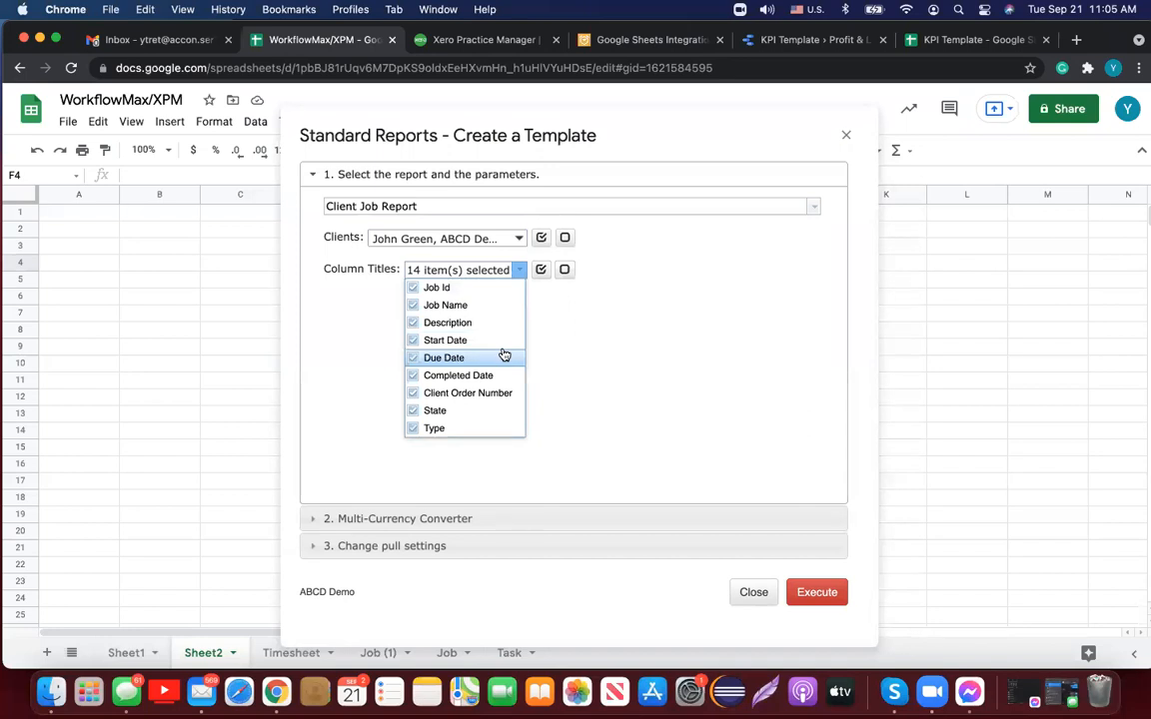
pyautogui.click(566, 272)
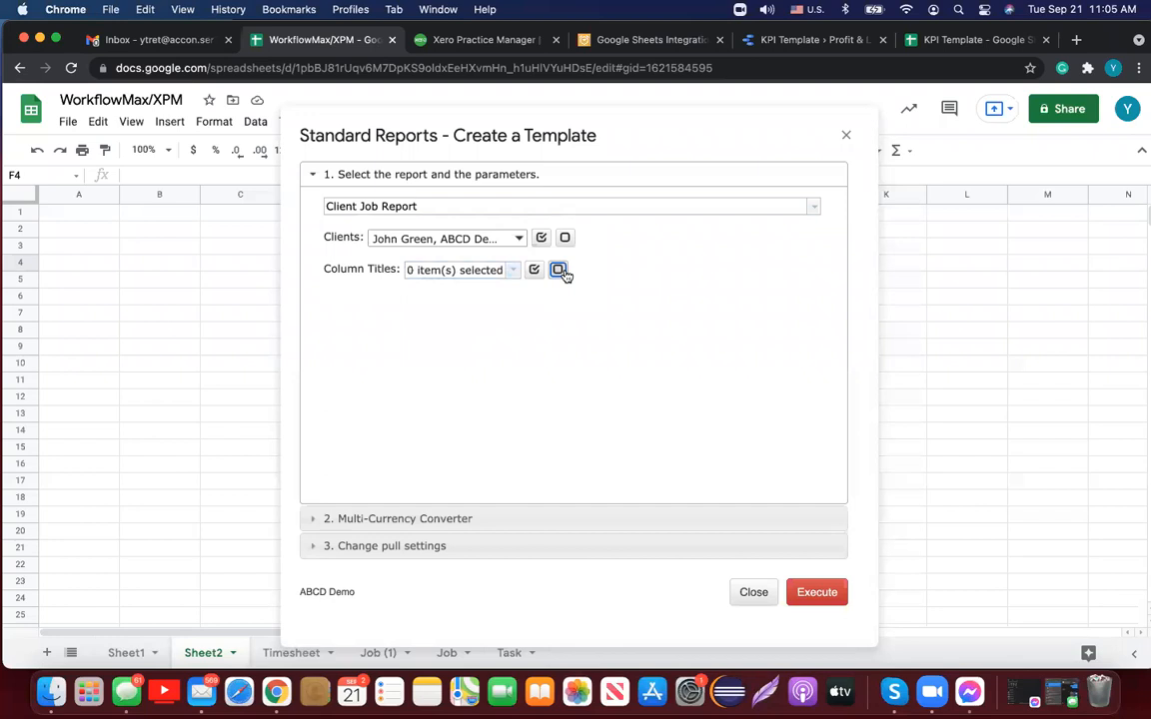
pyautogui.click(540, 269)
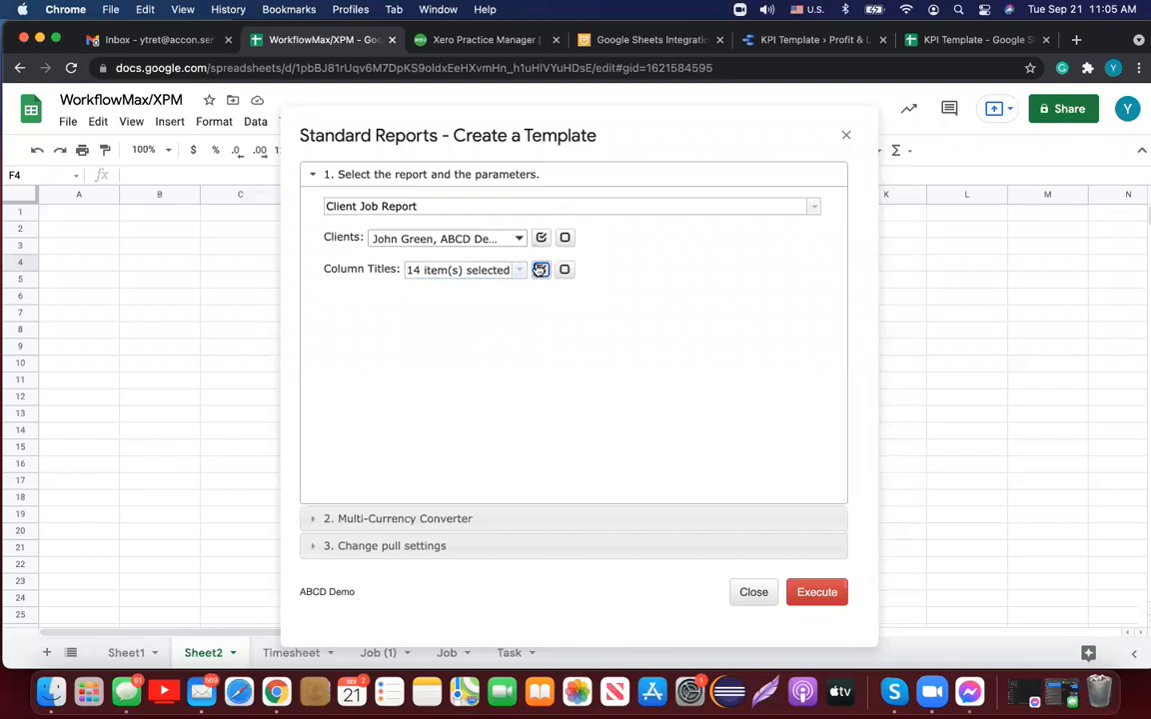
pyautogui.click(520, 270)
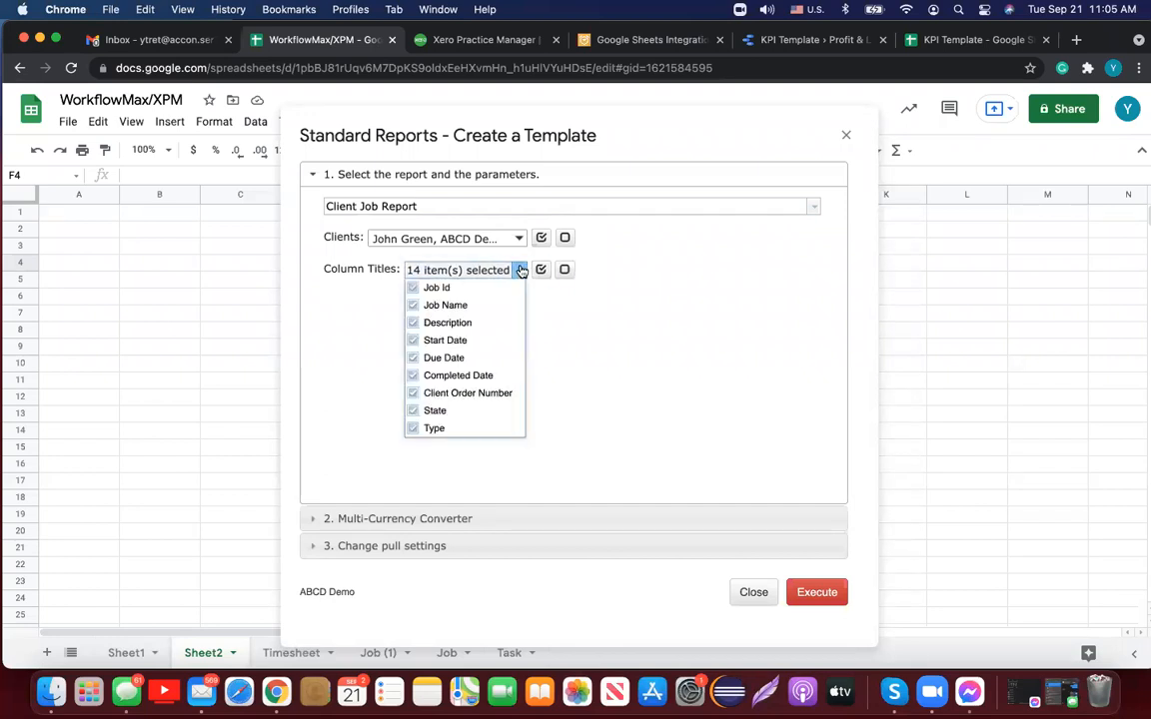
pyautogui.click(453, 548)
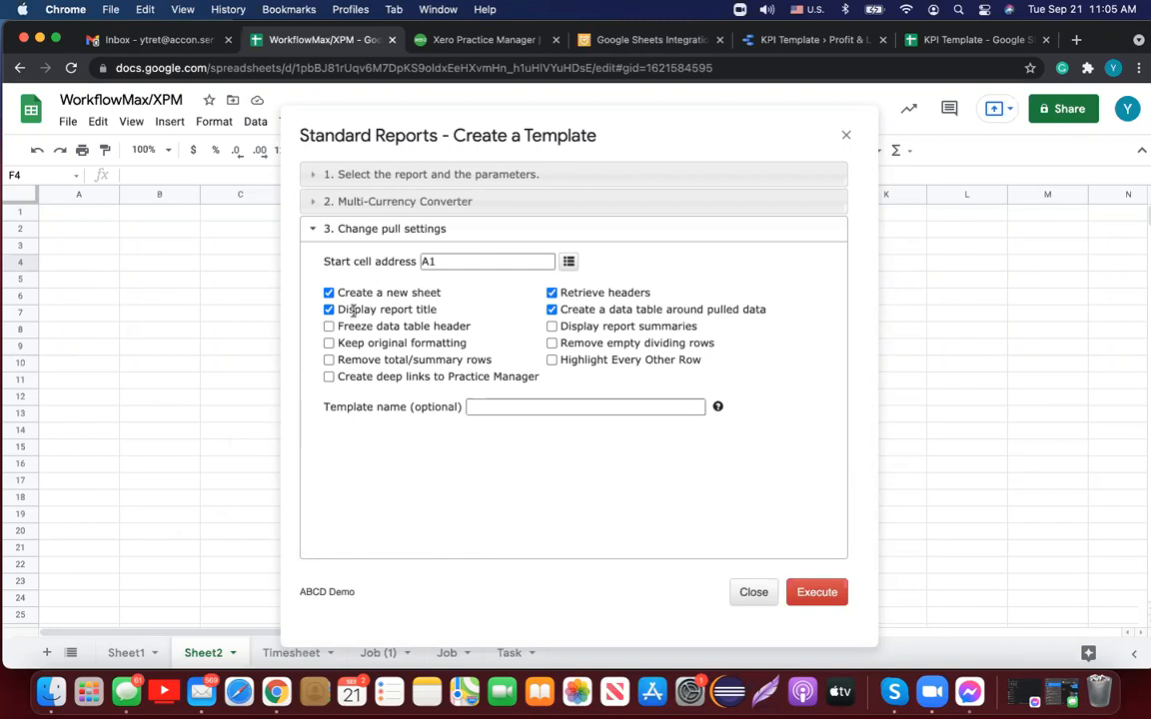
# Step: Pull the report into the existing sheet with original formatting, alternate-row shading, template 'Client # 1'
pyautogui.click(329, 293)
pyautogui.click(328, 344)
pyautogui.click(552, 360)
pyautogui.click(538, 405)
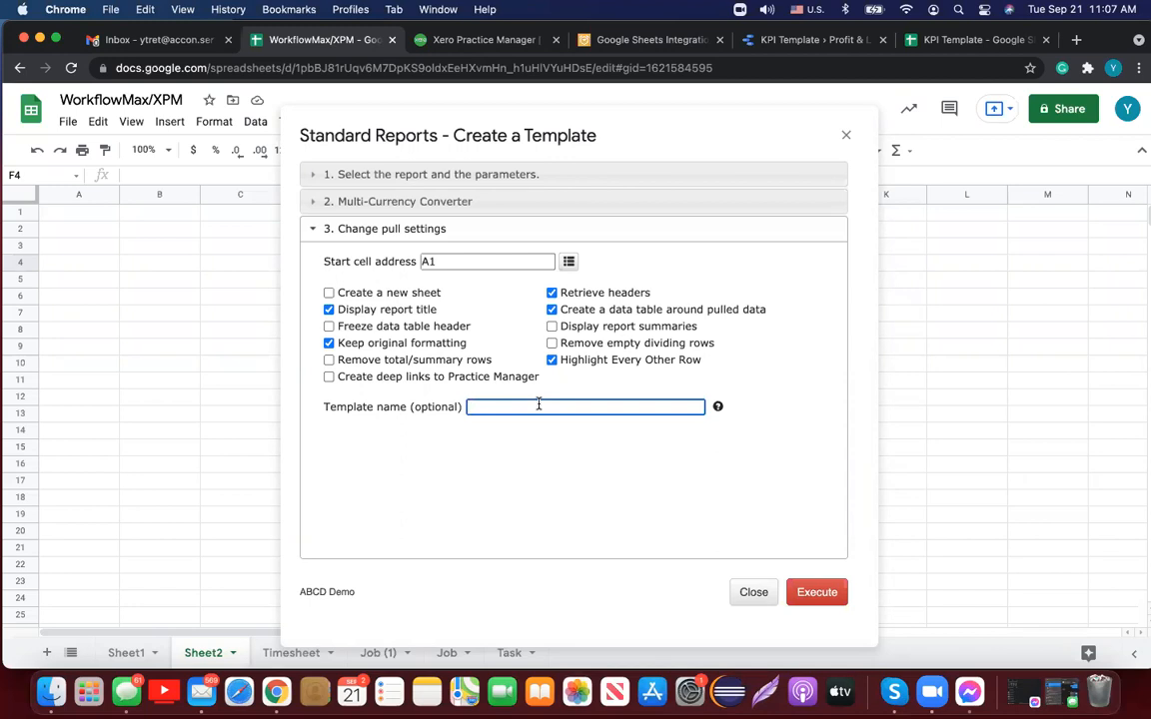
pyautogui.write('Client # 1')
pyautogui.click(819, 593)
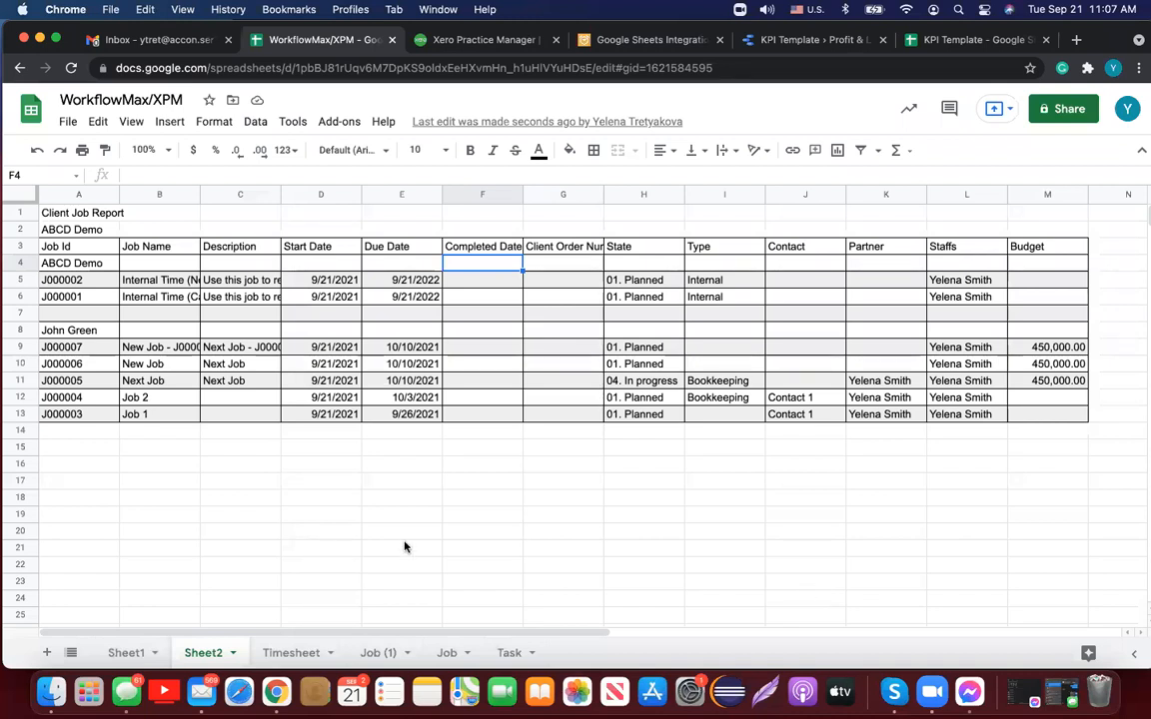
pyautogui.click(92, 227)
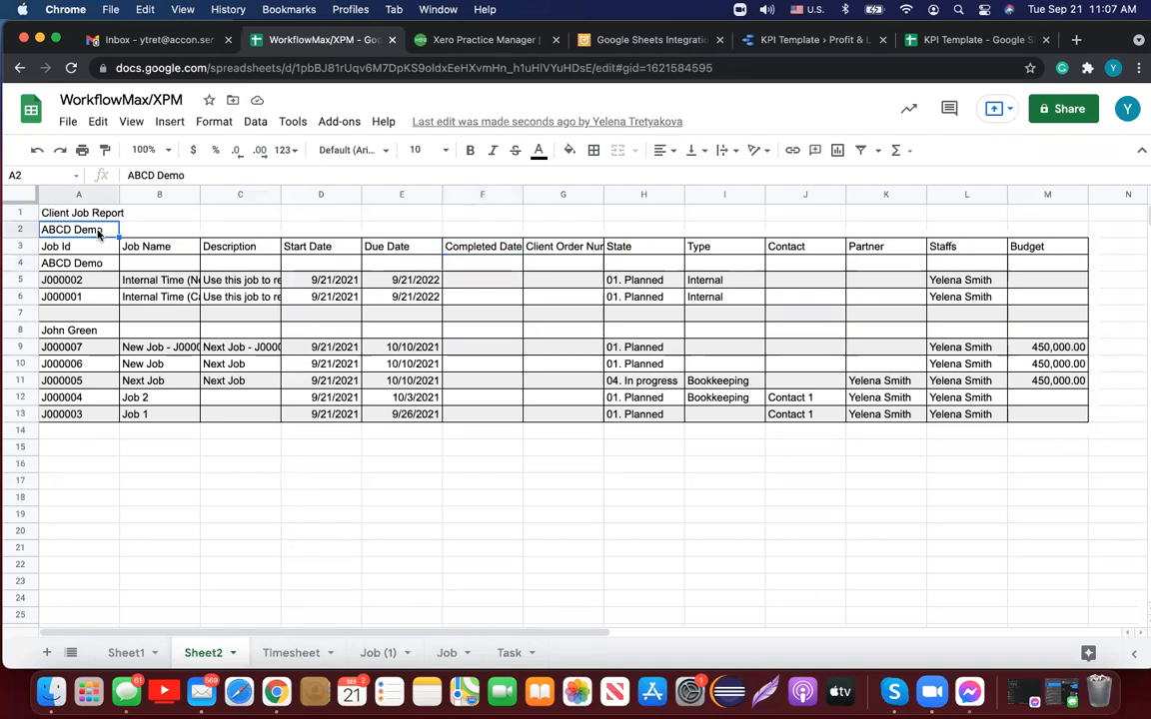
pyautogui.click(95, 333)
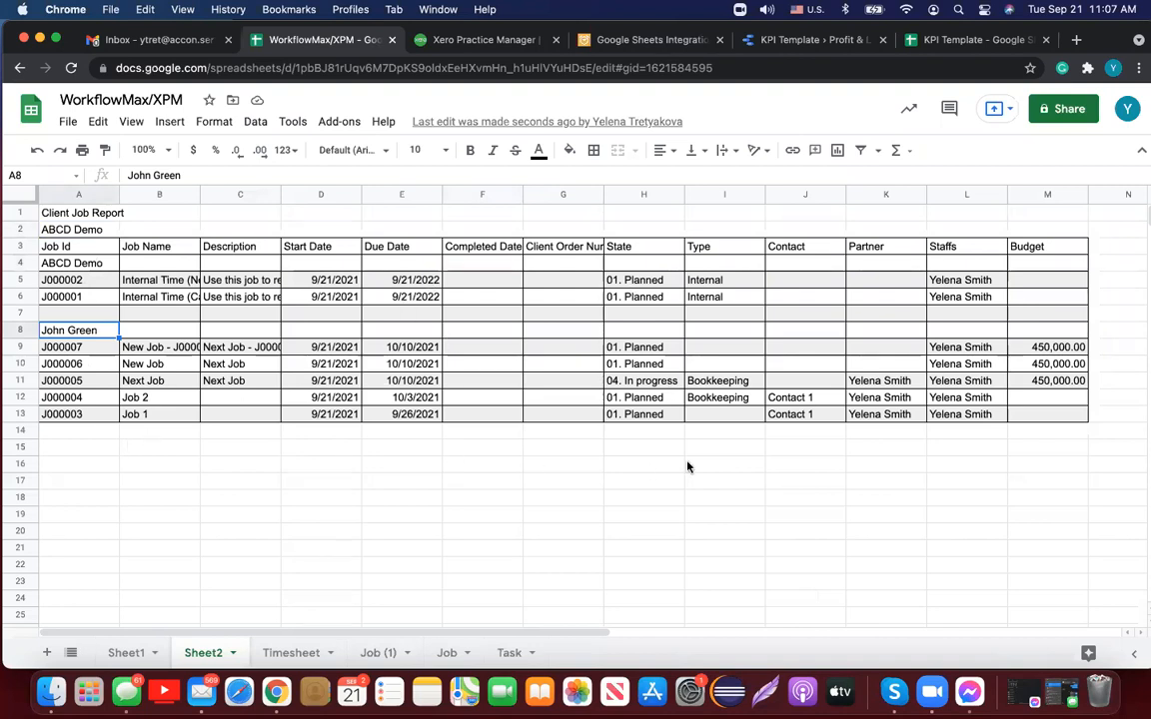
# Step: Open Update/Modify/Delete Templates for Current Sheet and select the Client # 1 template
pyautogui.click(338, 122)
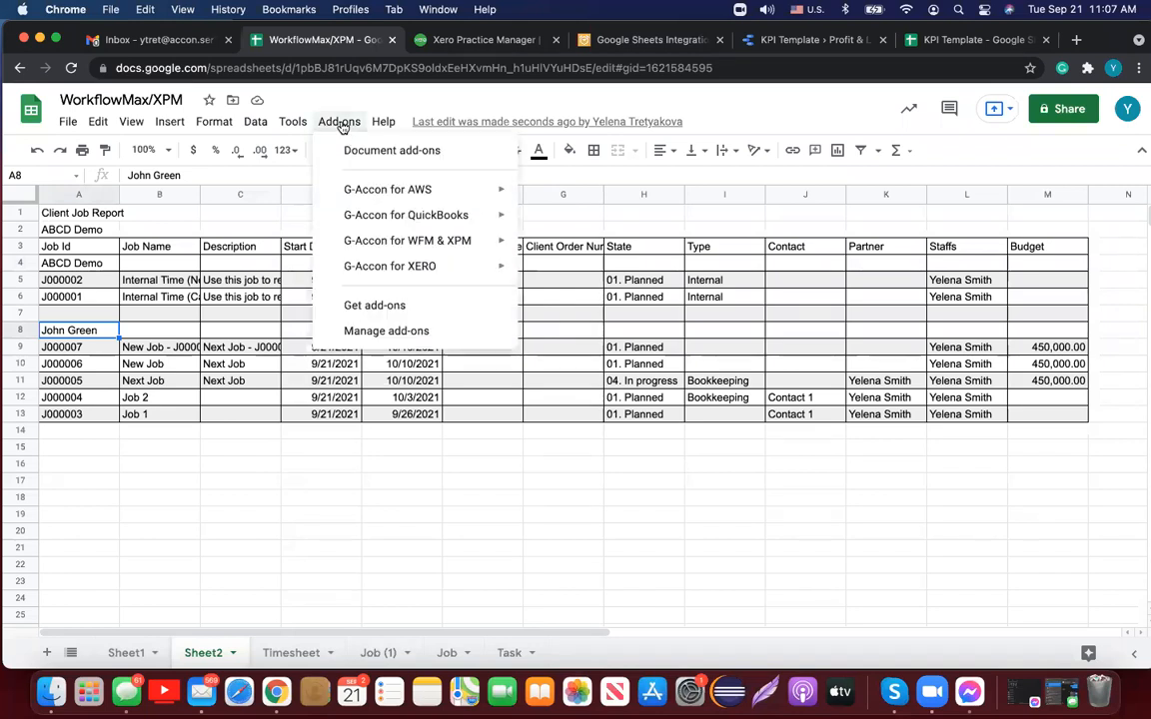
pyautogui.moveTo(381, 244)
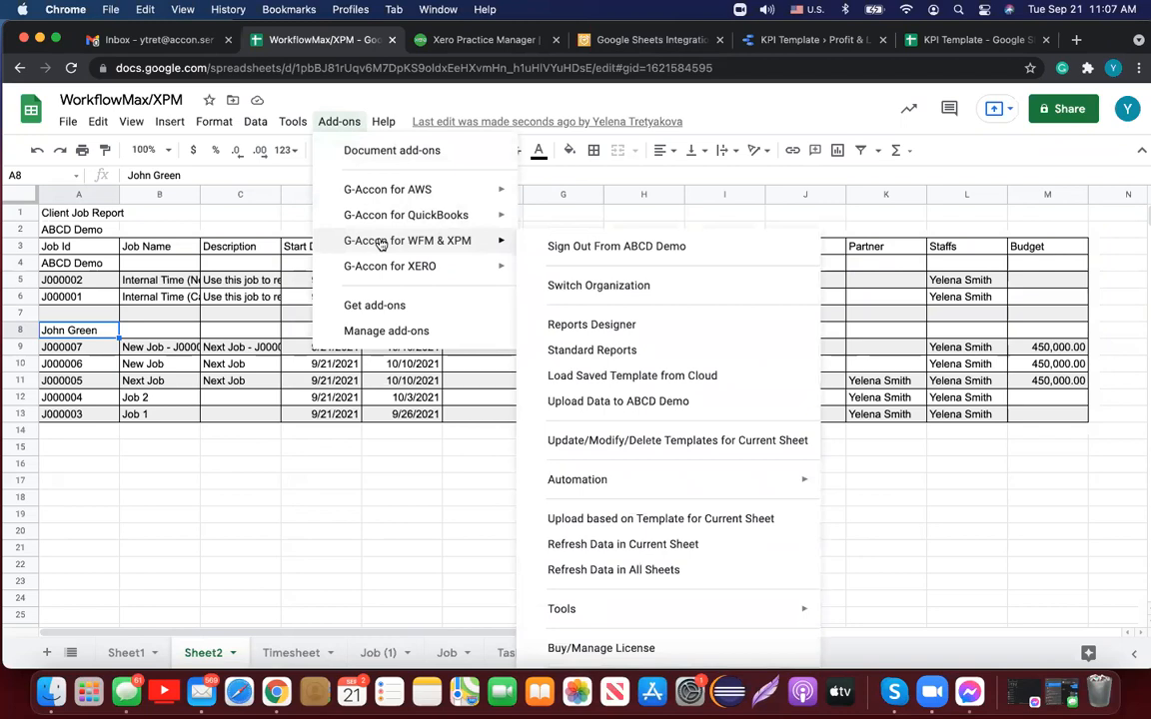
pyautogui.click(648, 443)
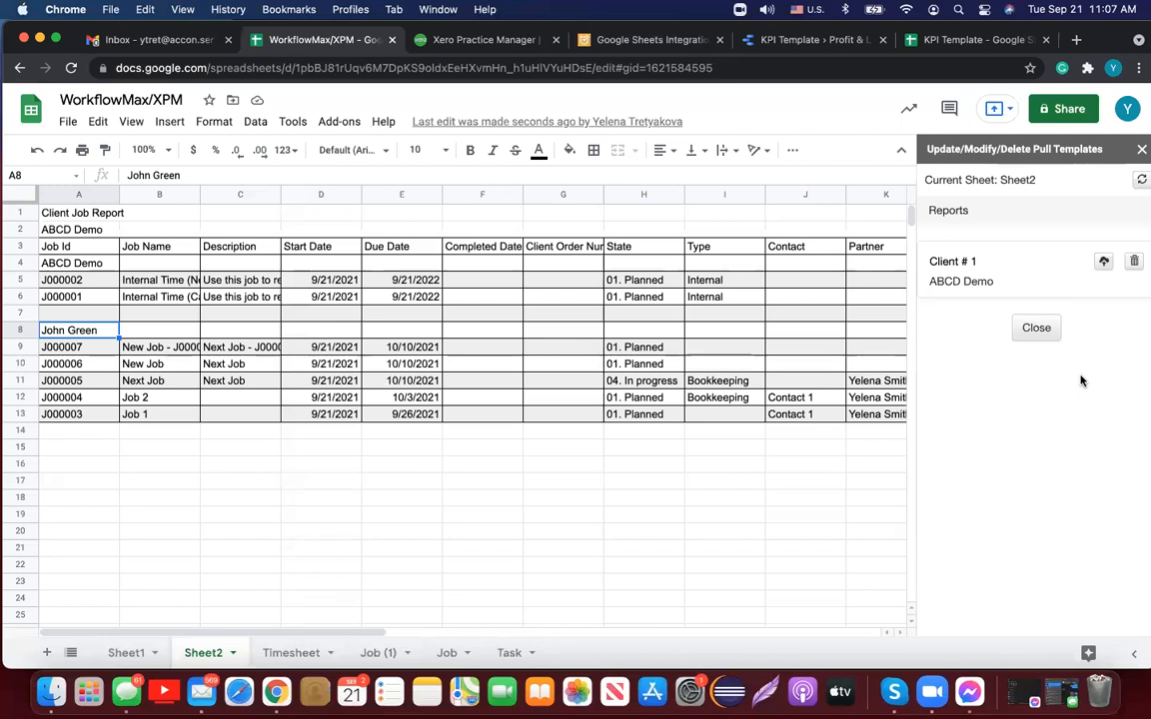
pyautogui.click(974, 263)
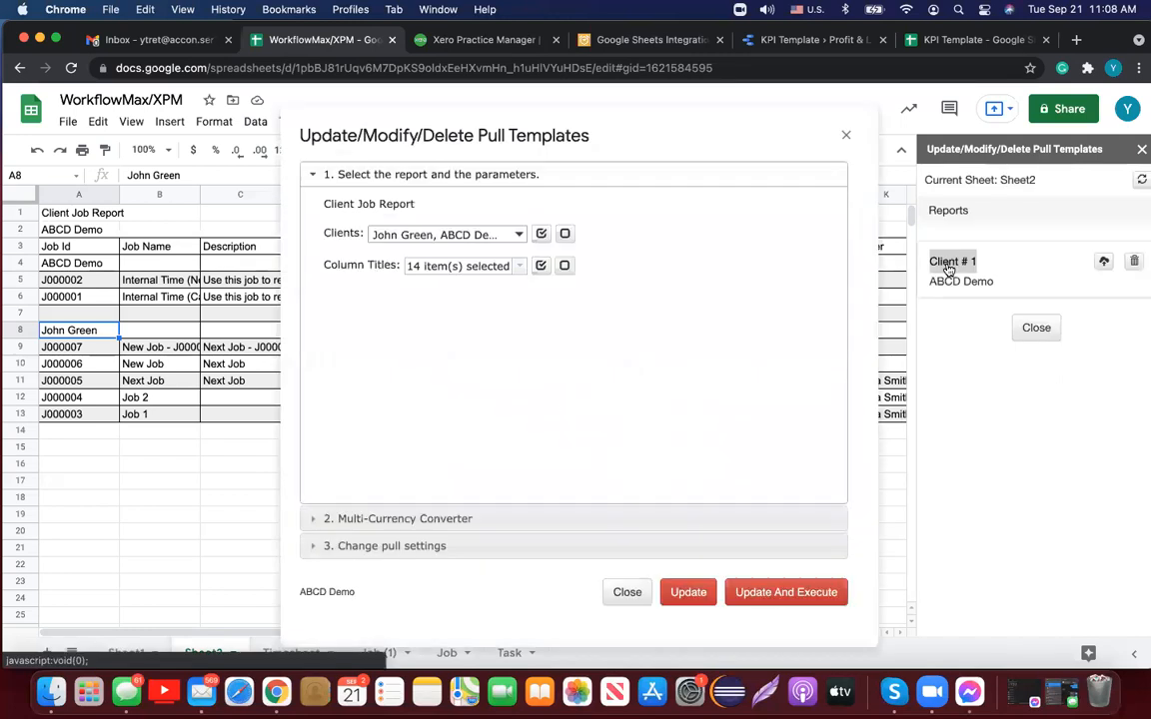
# Step: Review the Client # 1 Column Titles list, then close the editor without changes
pyautogui.click(520, 269)
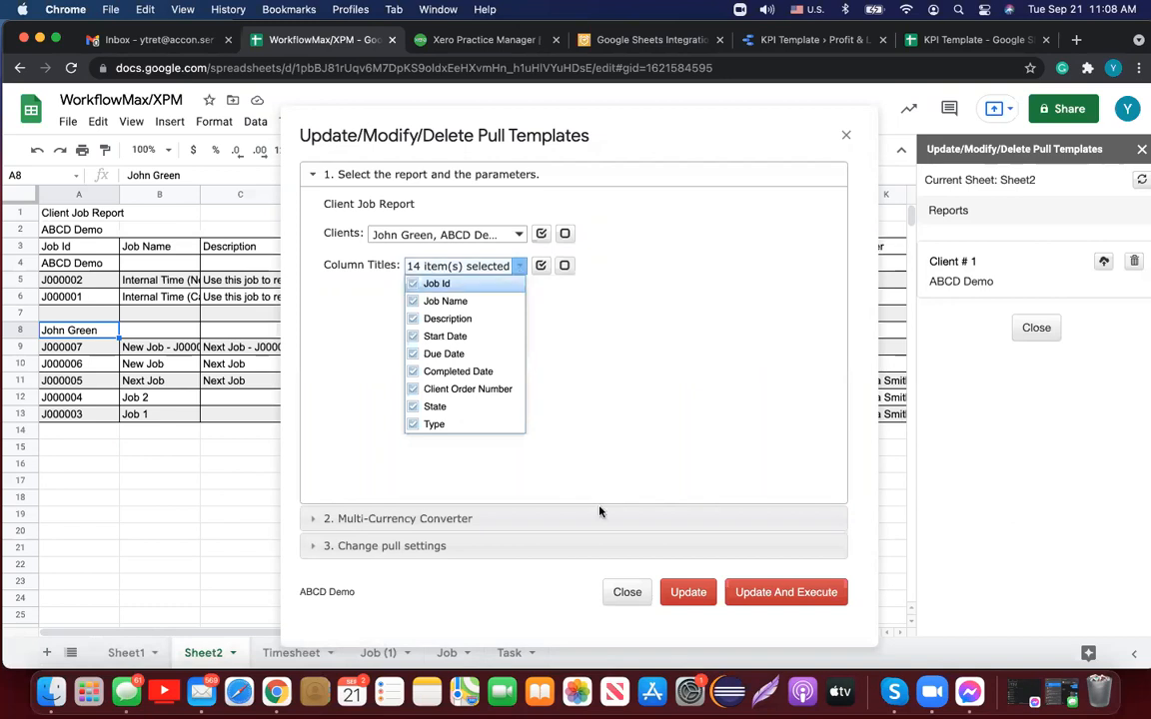
pyautogui.click(620, 595)
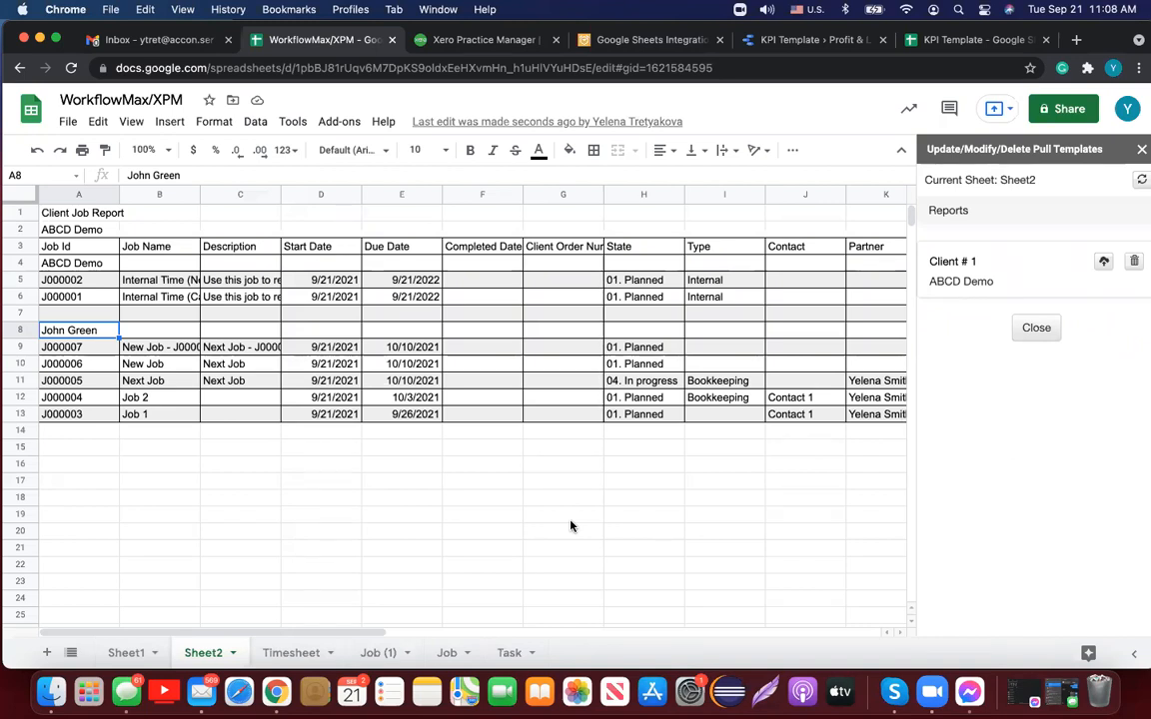
# Step: Enter 'Client # 1' as the Cloud Template Name for the Client # 1 template
pyautogui.click(1105, 264)
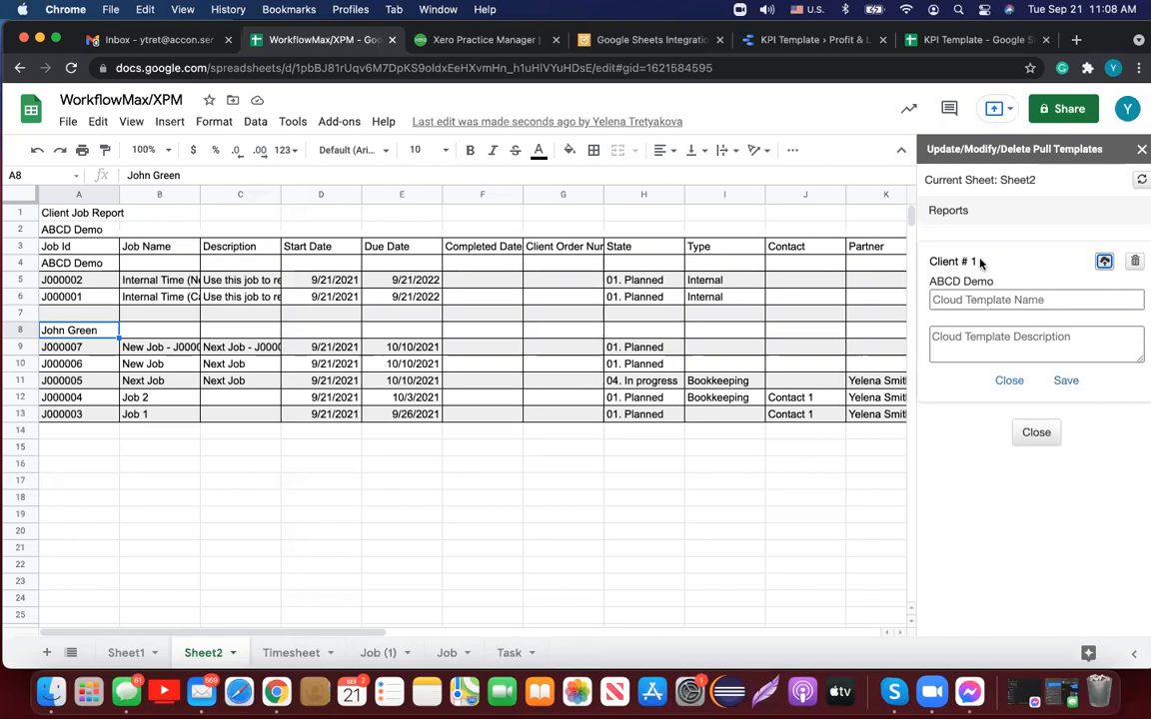
pyautogui.moveTo(982, 265); pyautogui.dragTo(933, 259)
pyautogui.press('super+c')
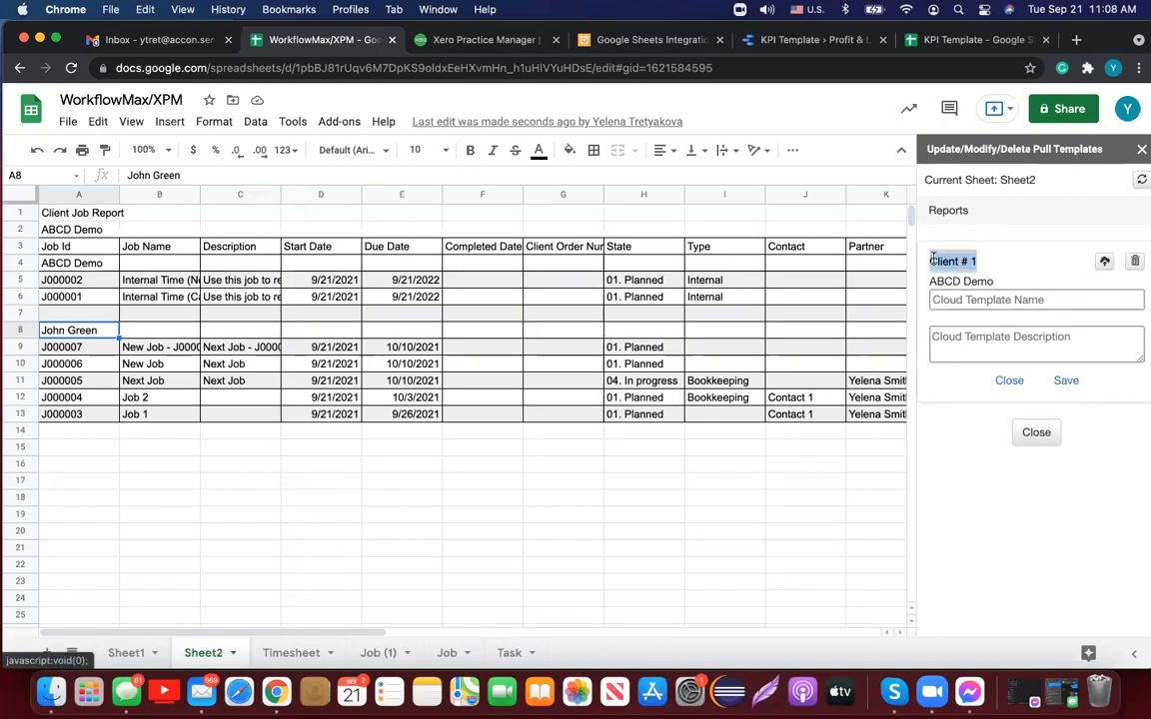
pyautogui.click(949, 299)
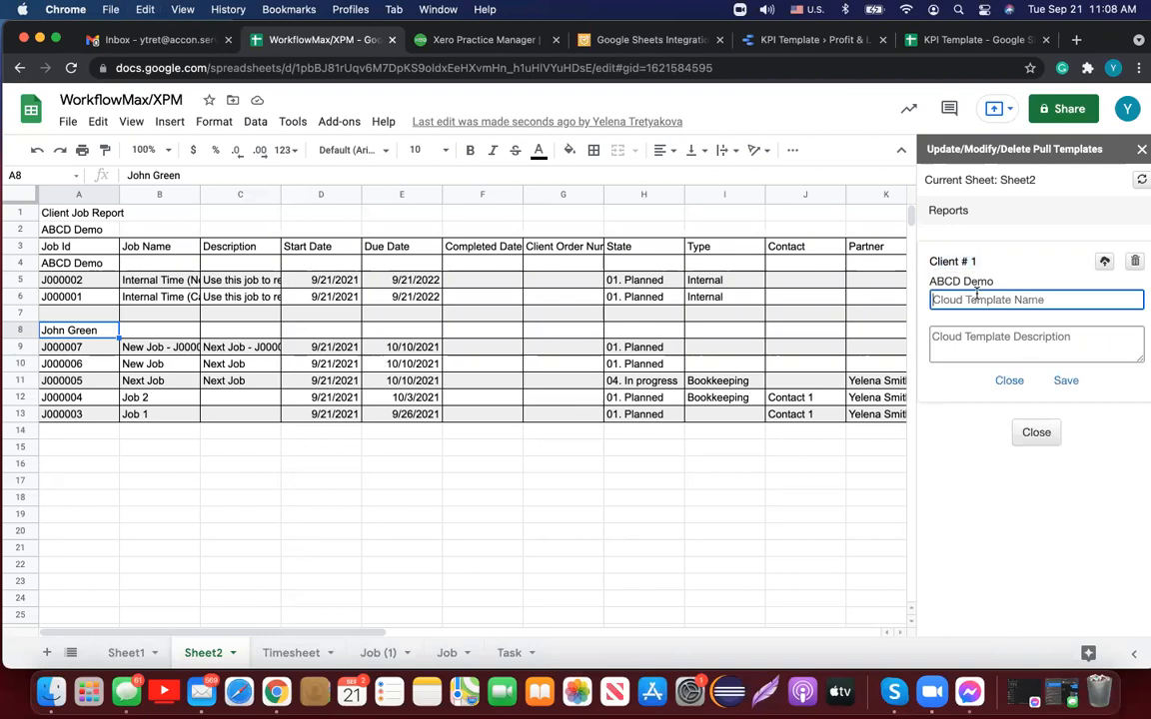
pyautogui.press('super+v')
pyautogui.click(933, 300)
pyautogui.write('C')
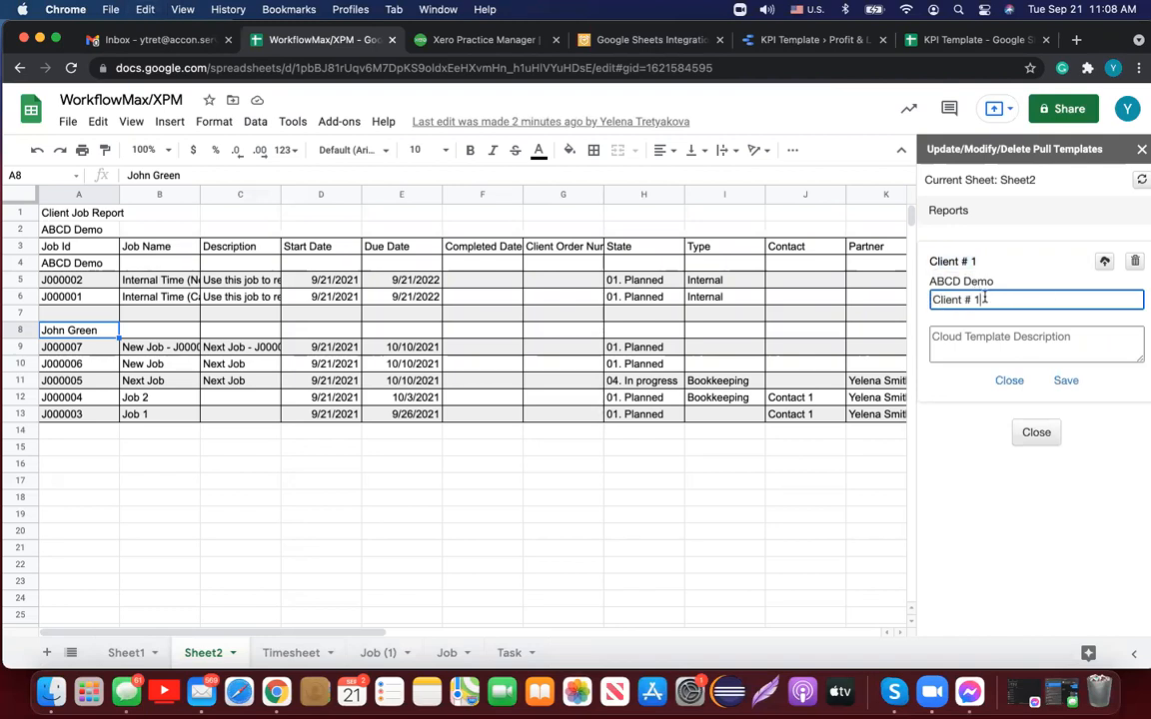
pyautogui.press('super+a')
pyautogui.press('super+c')
# Step: Use 'Client # 1' as the description, save to the cloud, and close the sidebar
pyautogui.click(1038, 343)
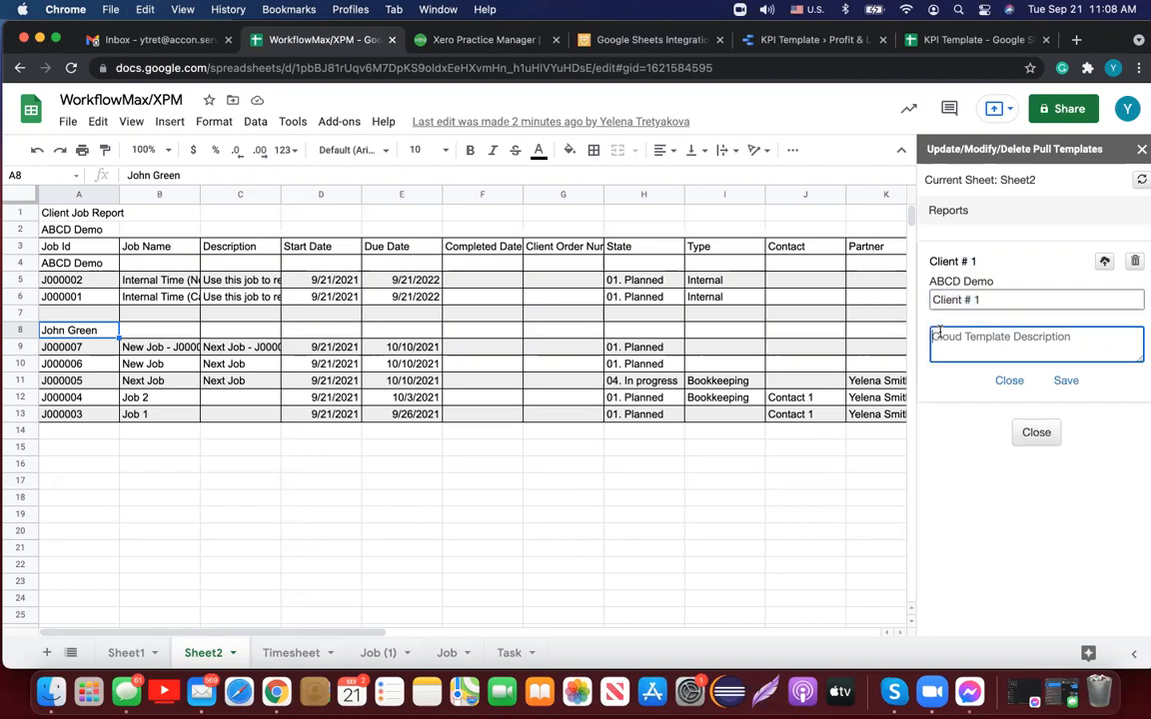
pyautogui.press('super+v')
pyautogui.click(1066, 381)
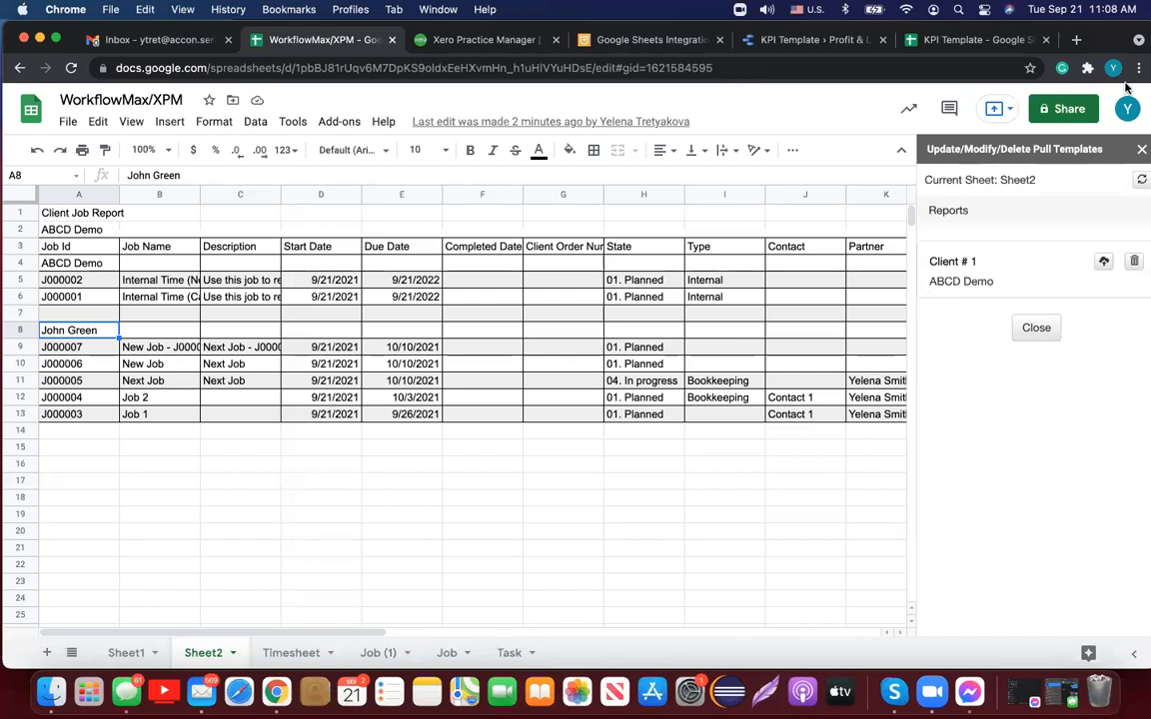
pyautogui.click(1138, 149)
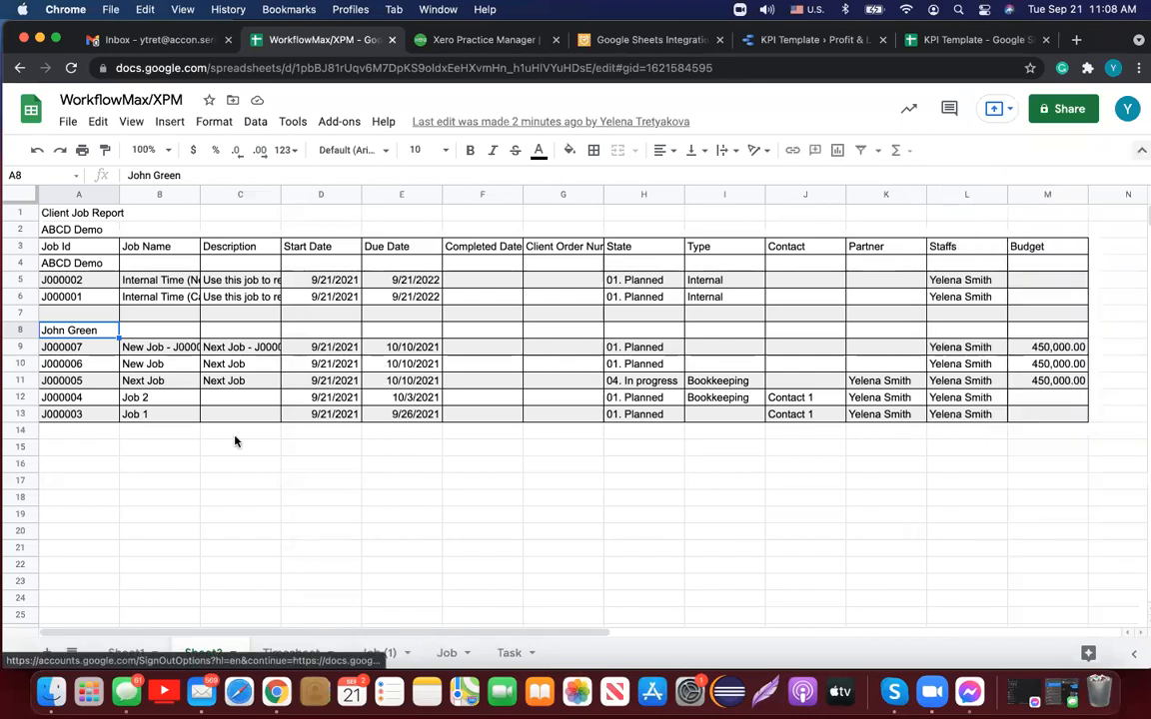
pyautogui.click(69, 520)
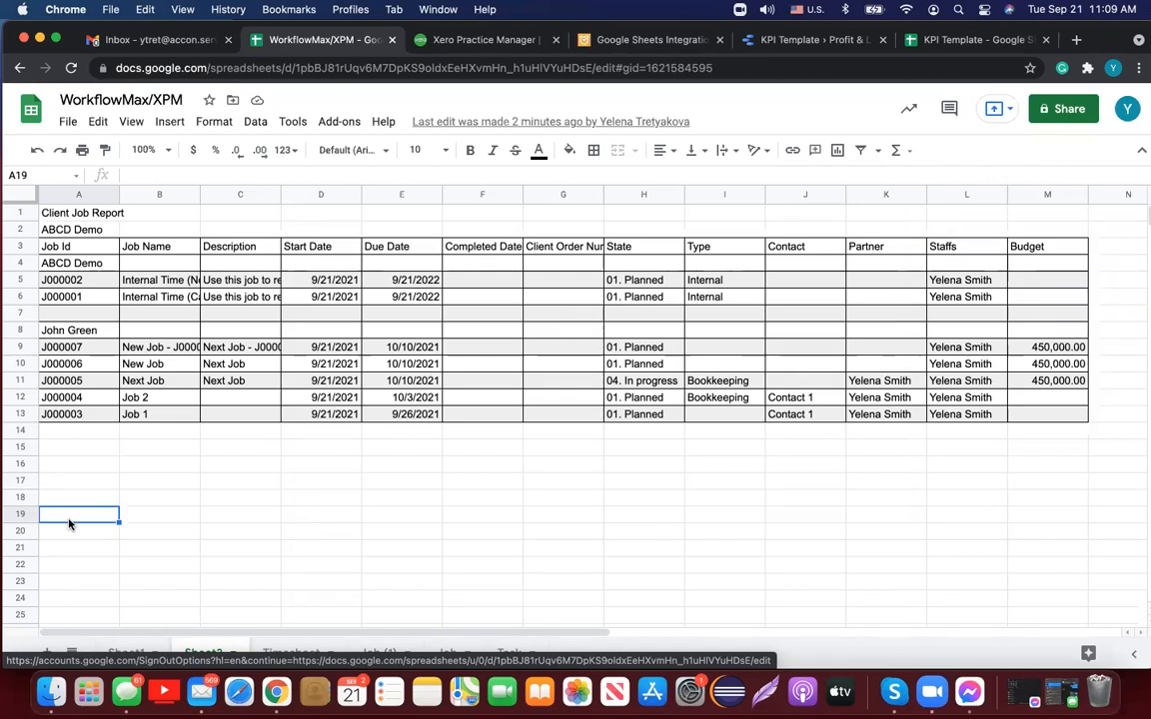
pyautogui.click(344, 123)
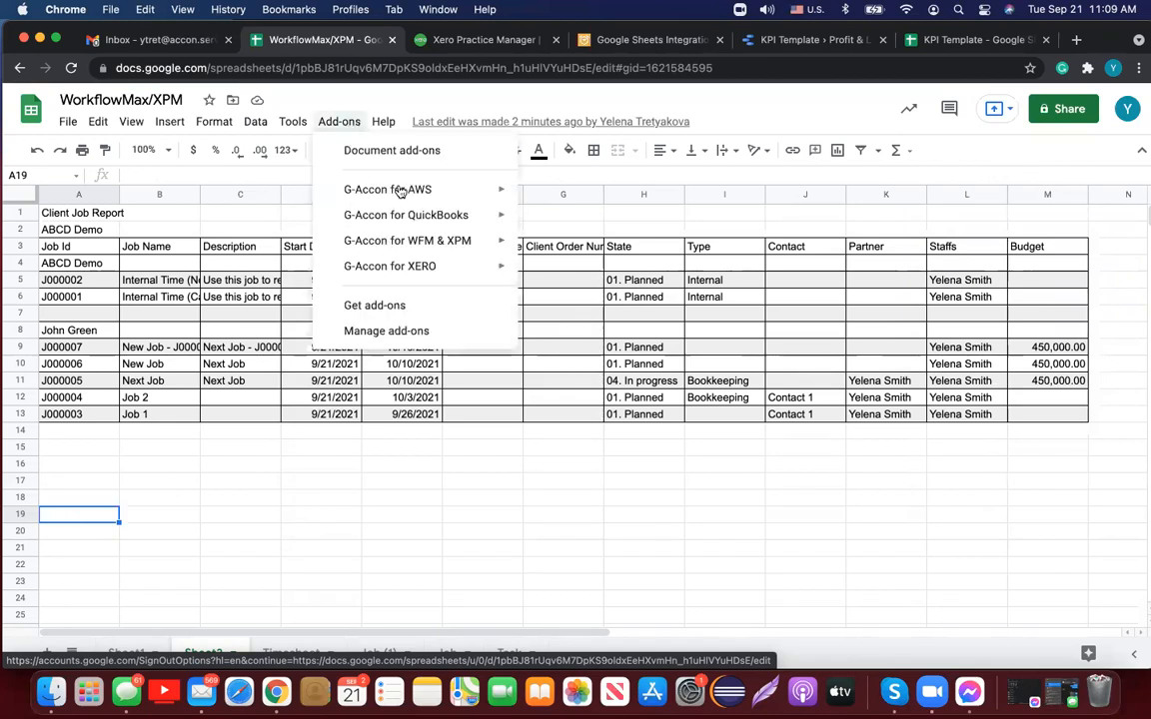
pyautogui.moveTo(436, 245)
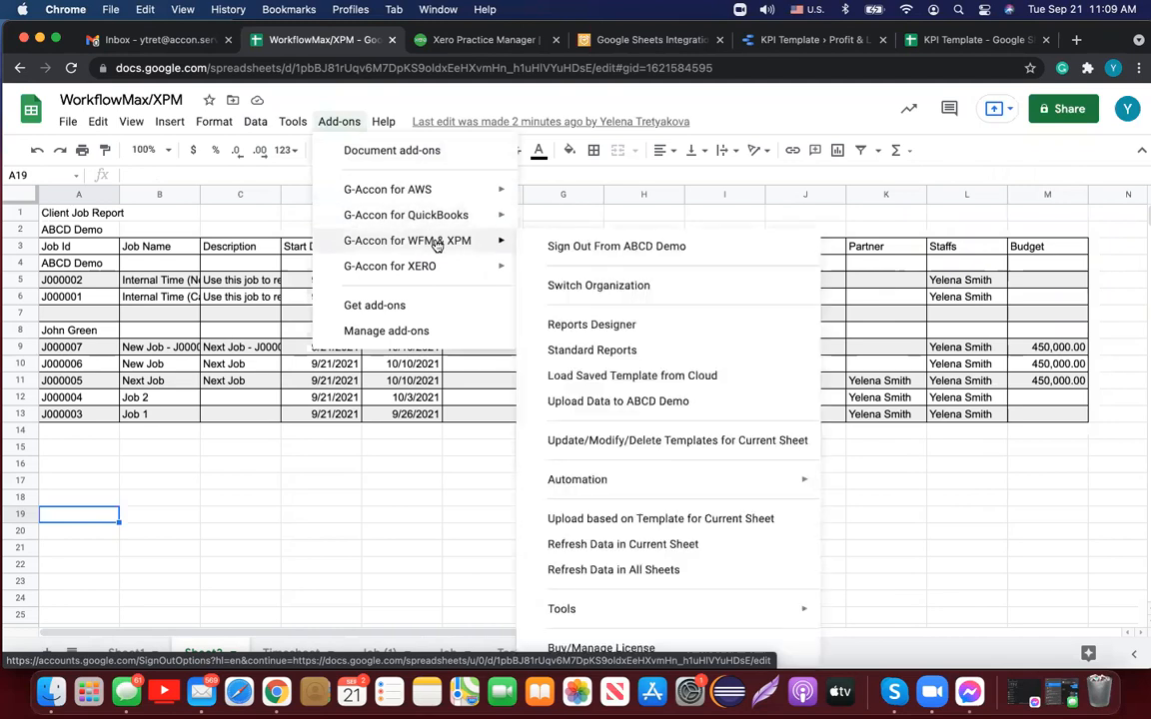
pyautogui.click(557, 287)
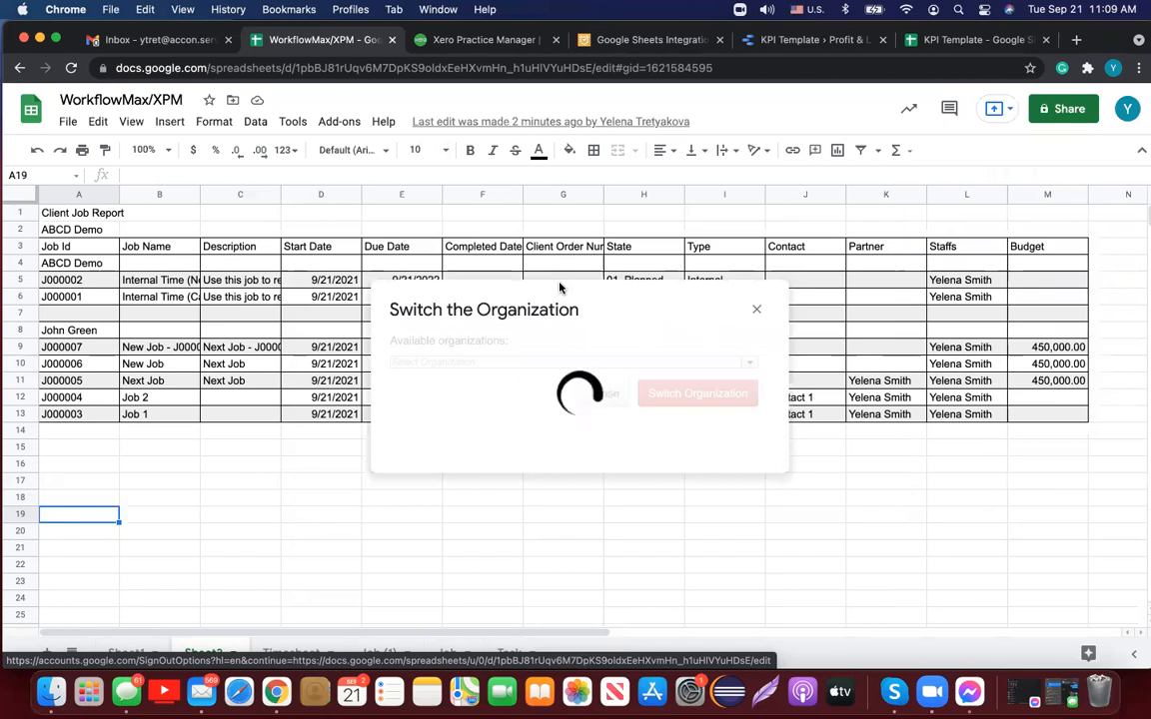
pyautogui.click(748, 365)
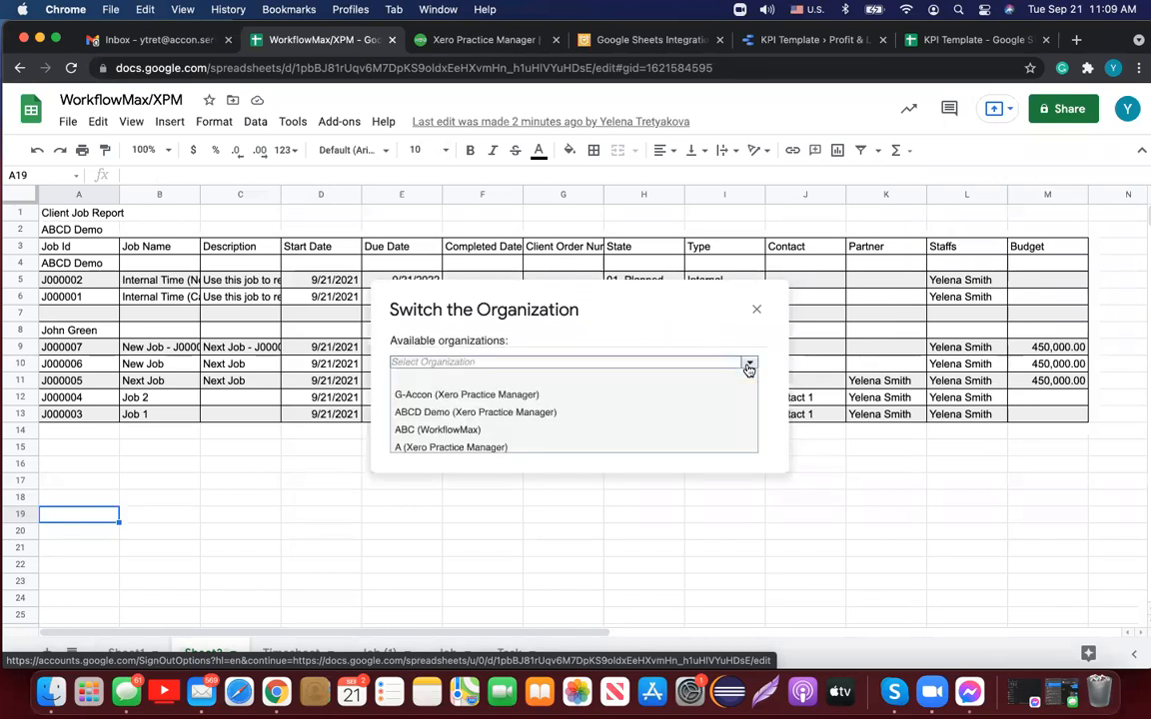
pyautogui.click(593, 413)
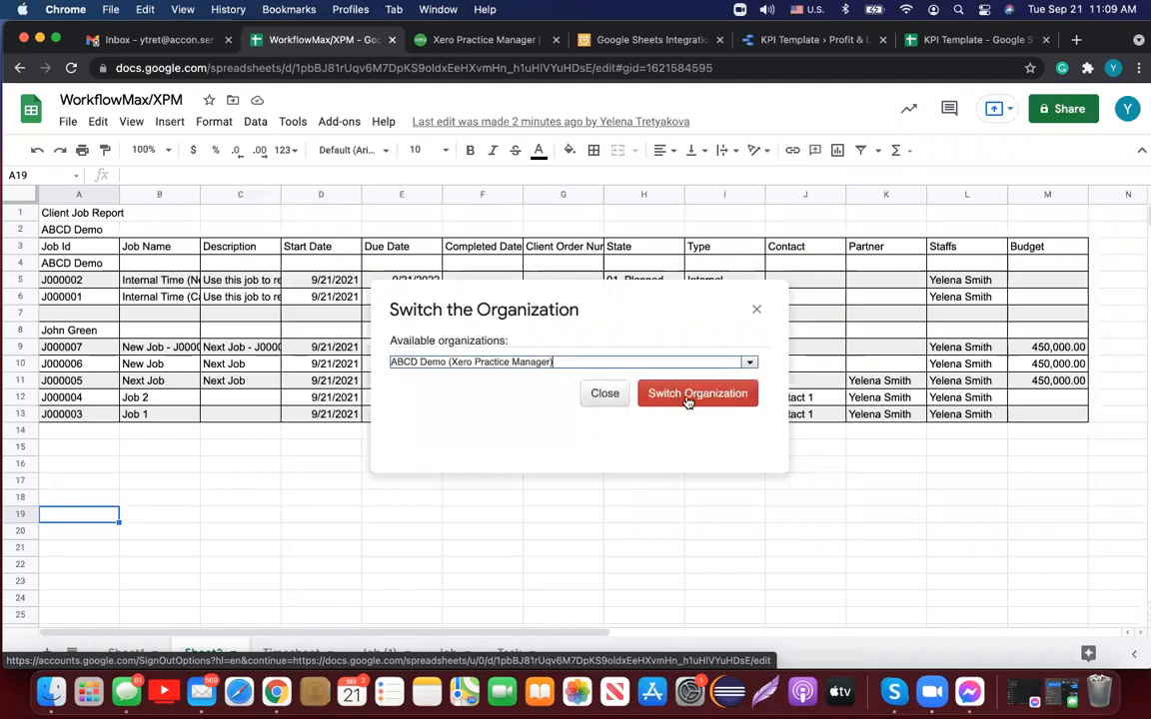
pyautogui.click(607, 392)
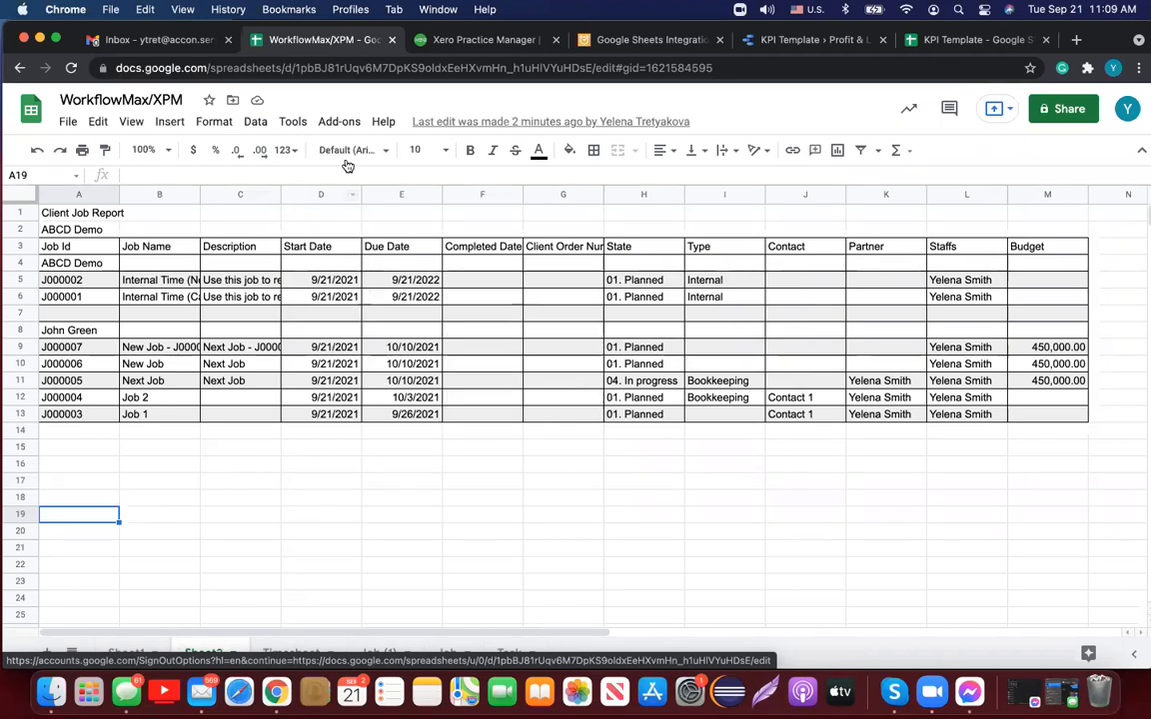
# Step: Open Load Saved Templates from Cloud from the G-Accon for WFM & XPM add-on
pyautogui.click(340, 123)
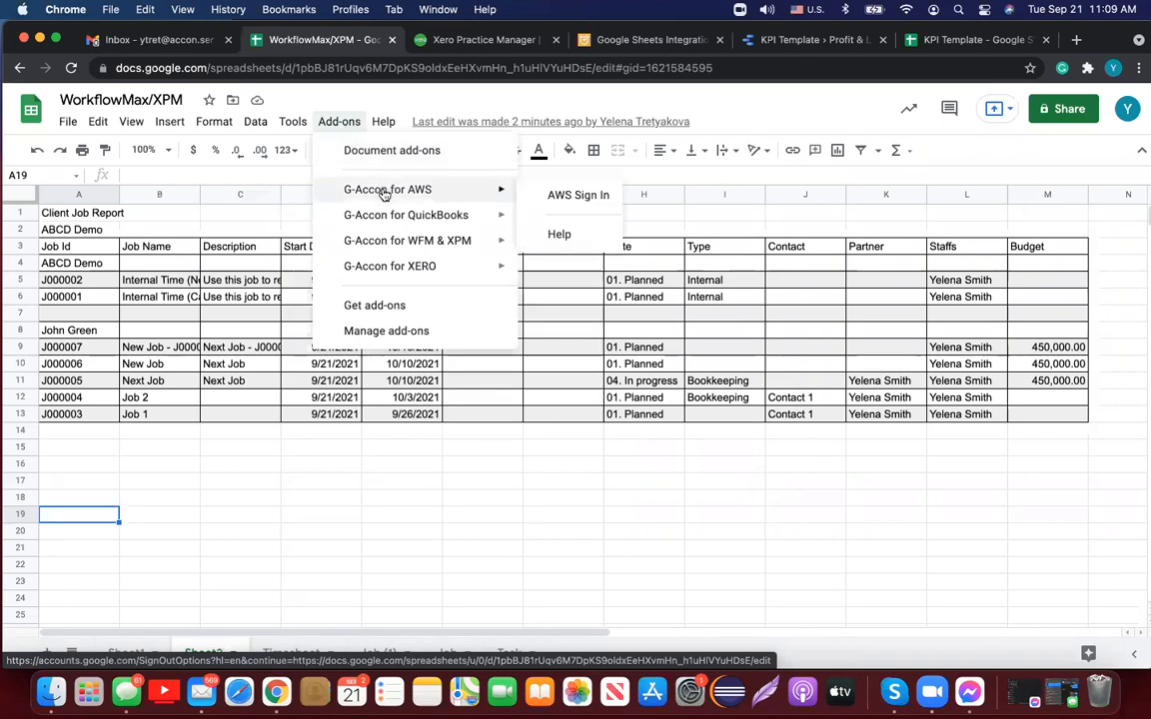
pyautogui.moveTo(395, 242)
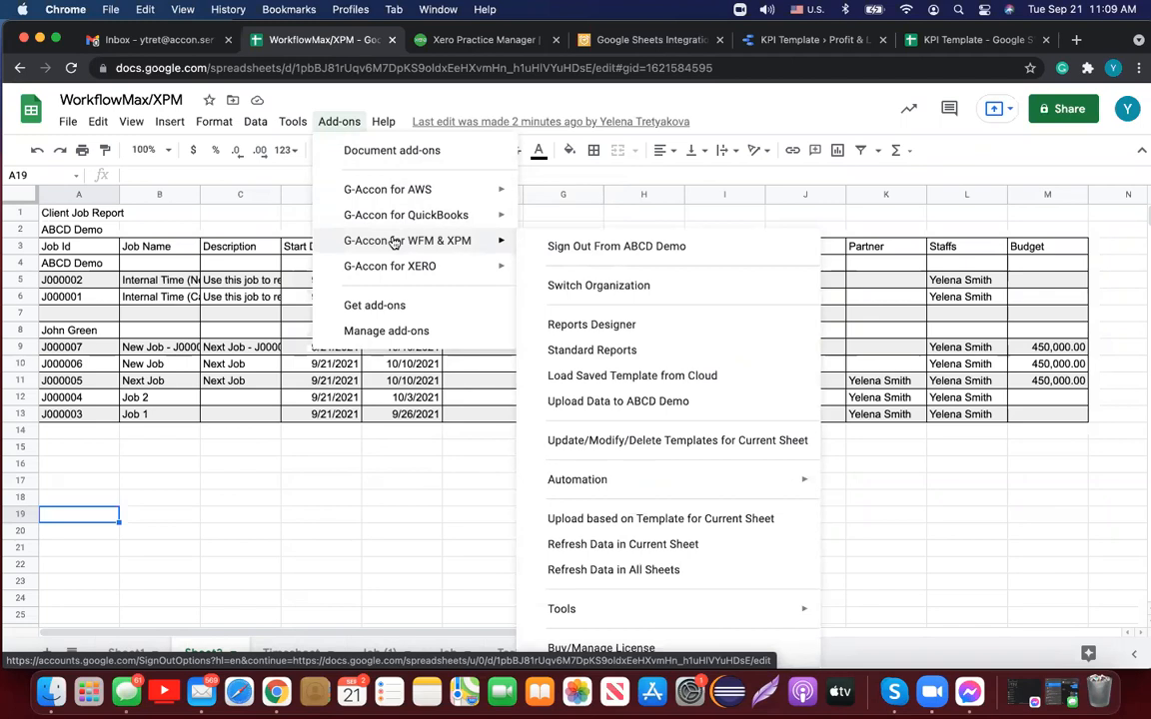
pyautogui.click(619, 376)
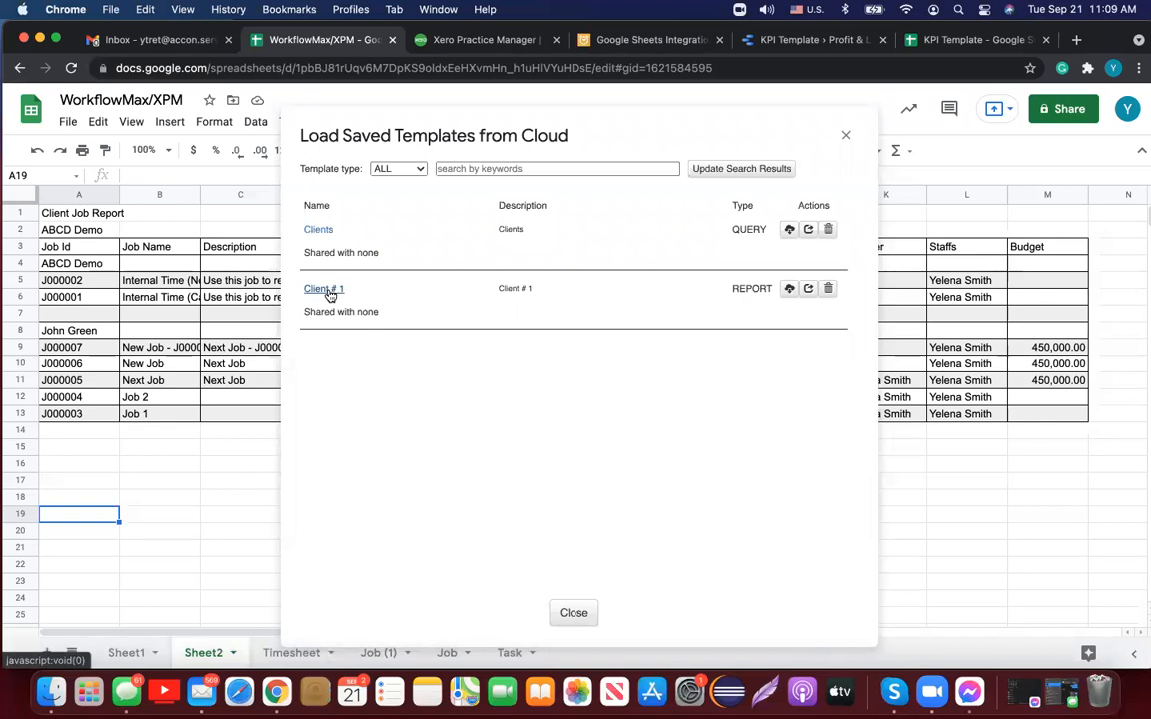
# Step: Share Client # 1 with a colleague's e-mail address, then load that template
pyautogui.click(808, 289)
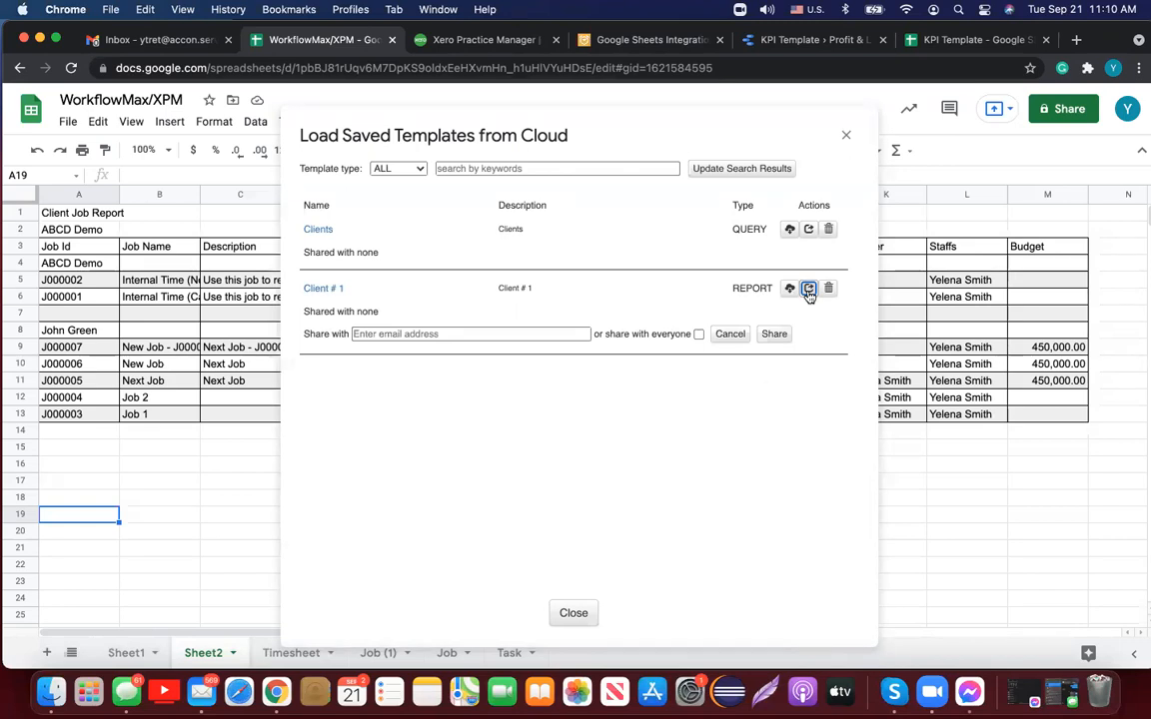
pyautogui.click(509, 334)
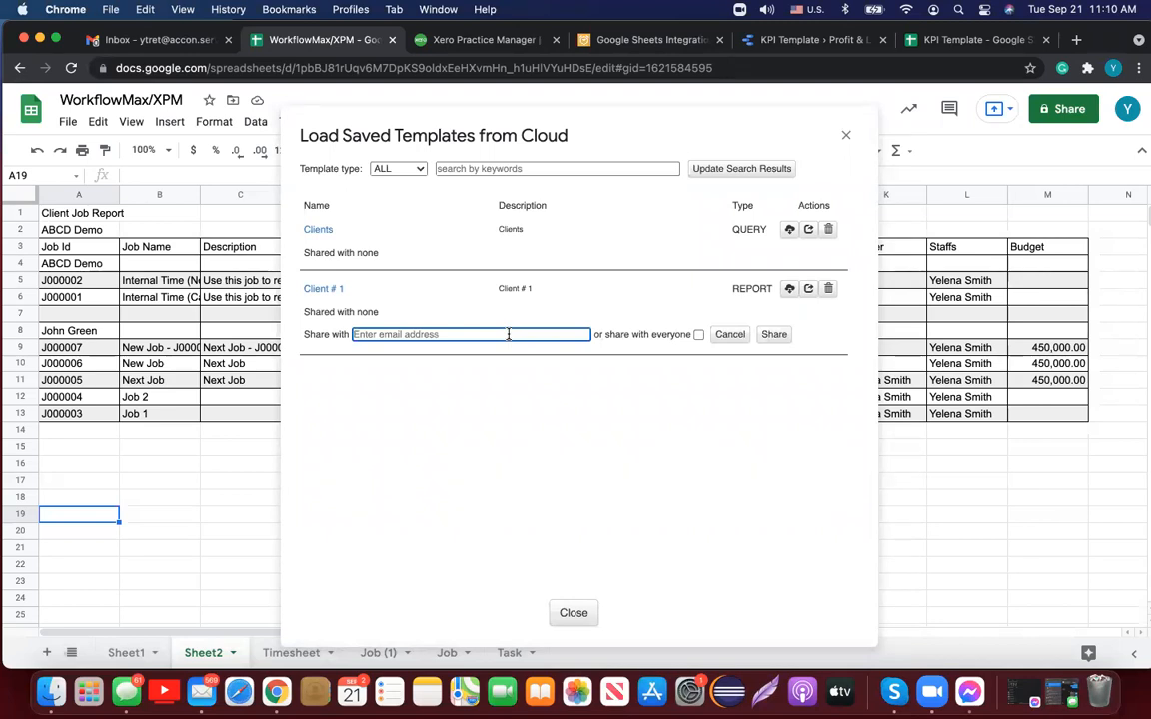
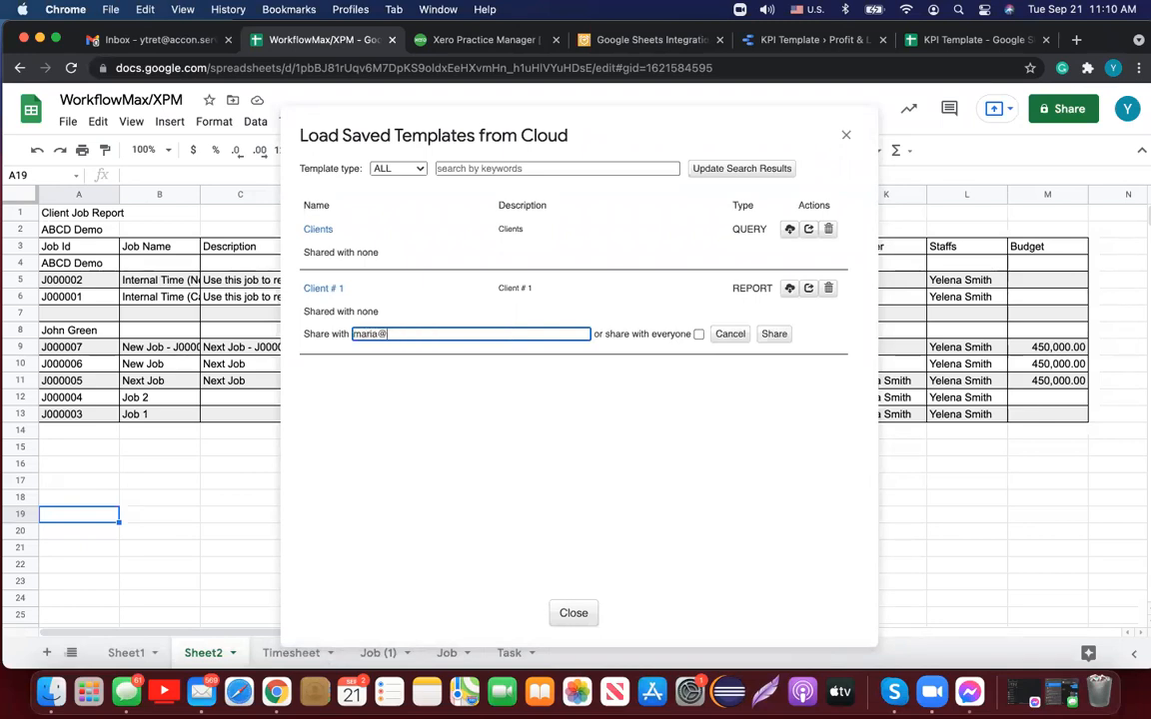
pyautogui.click(774, 334)
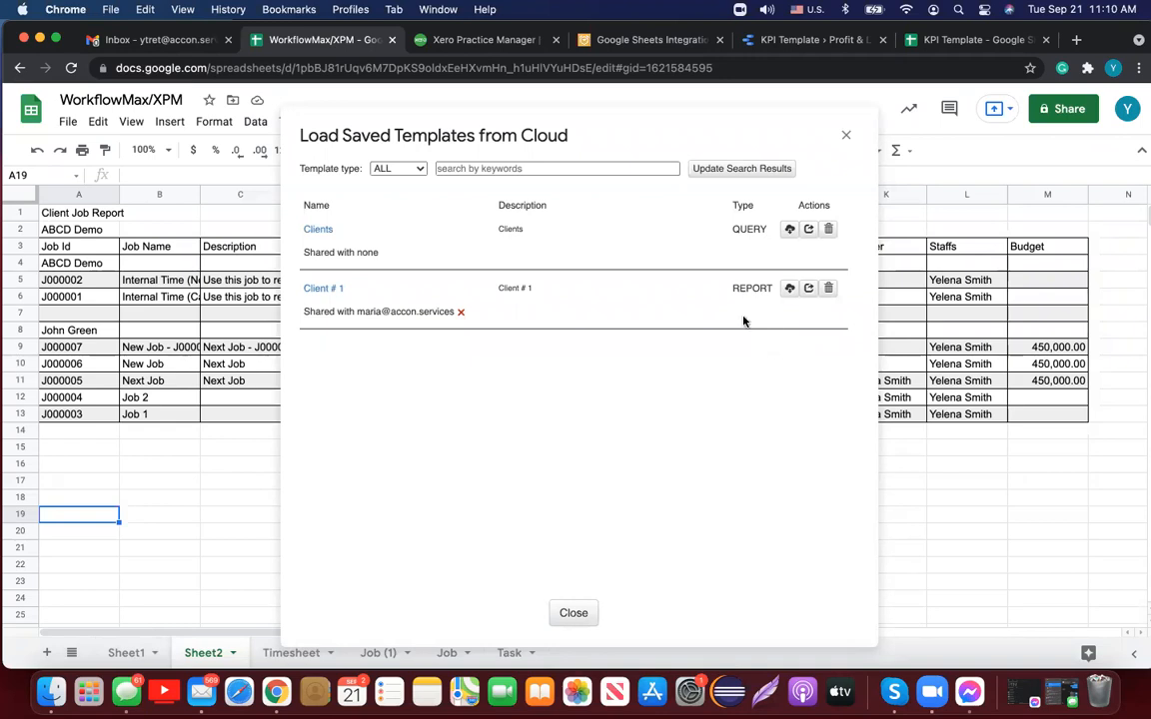
pyautogui.click(330, 292)
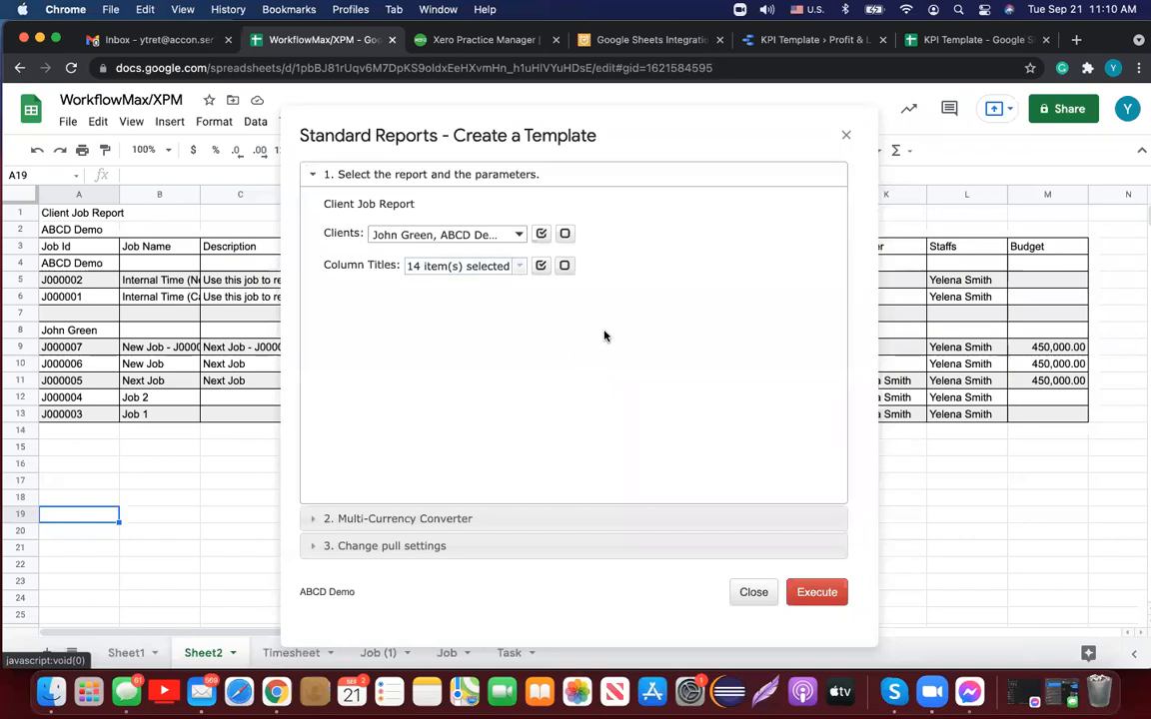
# Step: Remove the State and Client Order Number columns from the report's column titles
pyautogui.click(520, 268)
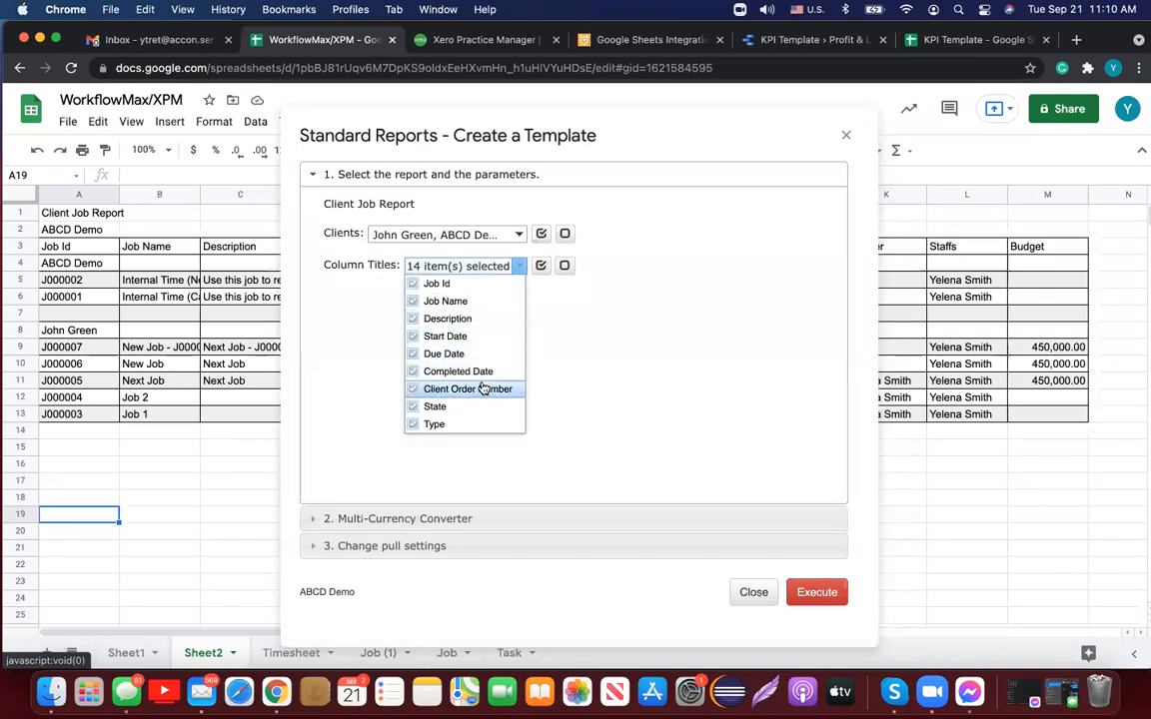
pyautogui.click(414, 407)
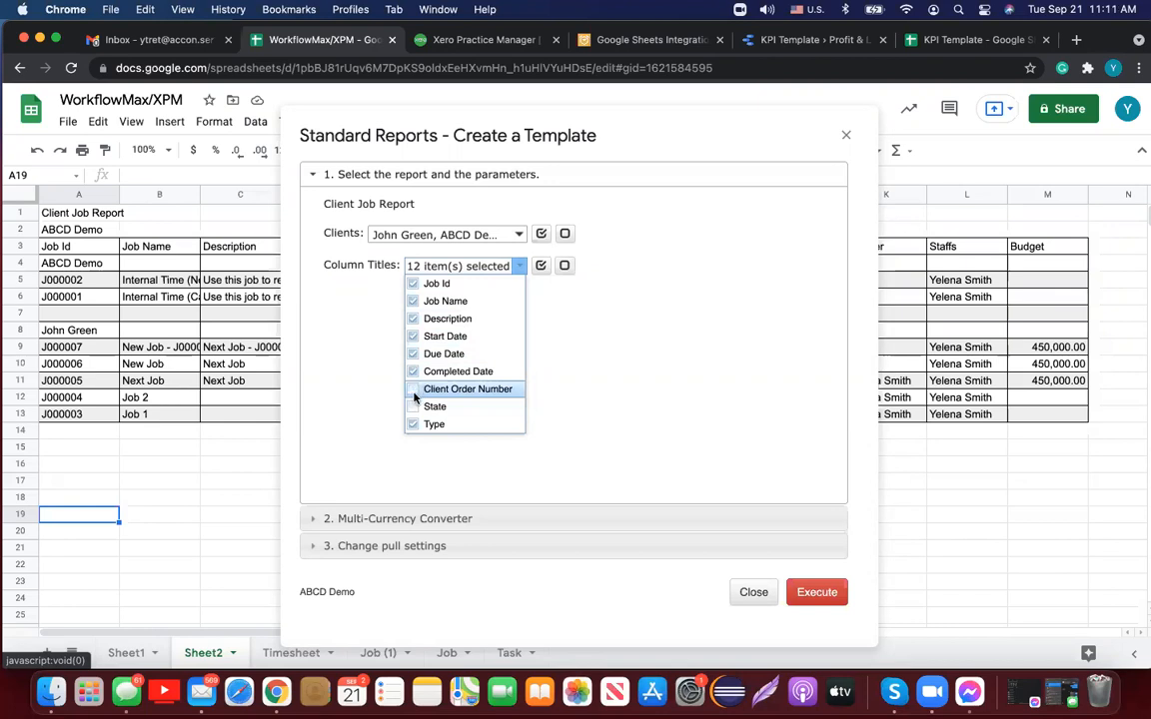
pyautogui.click(413, 389)
# Step: Set the pull start cell to A19, rename the template Client # 2, and execute
pyautogui.click(432, 546)
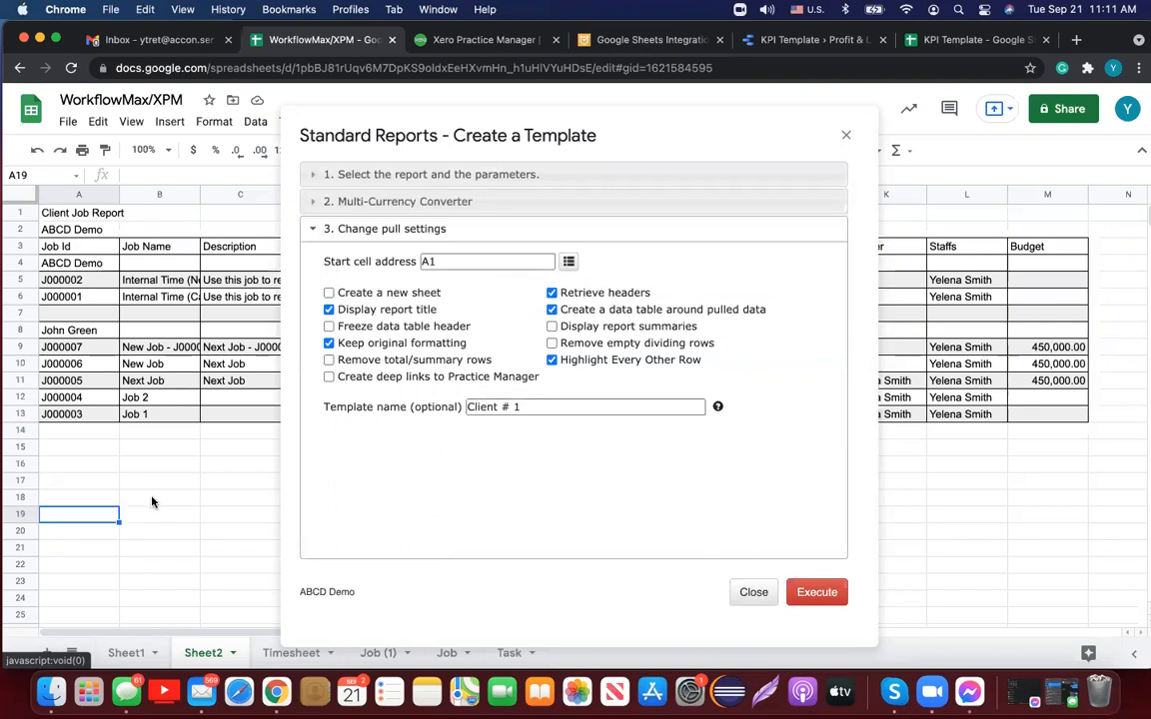
pyautogui.click(568, 263)
pyautogui.click(536, 407)
pyautogui.press('BackSpace')
pyautogui.write('2')
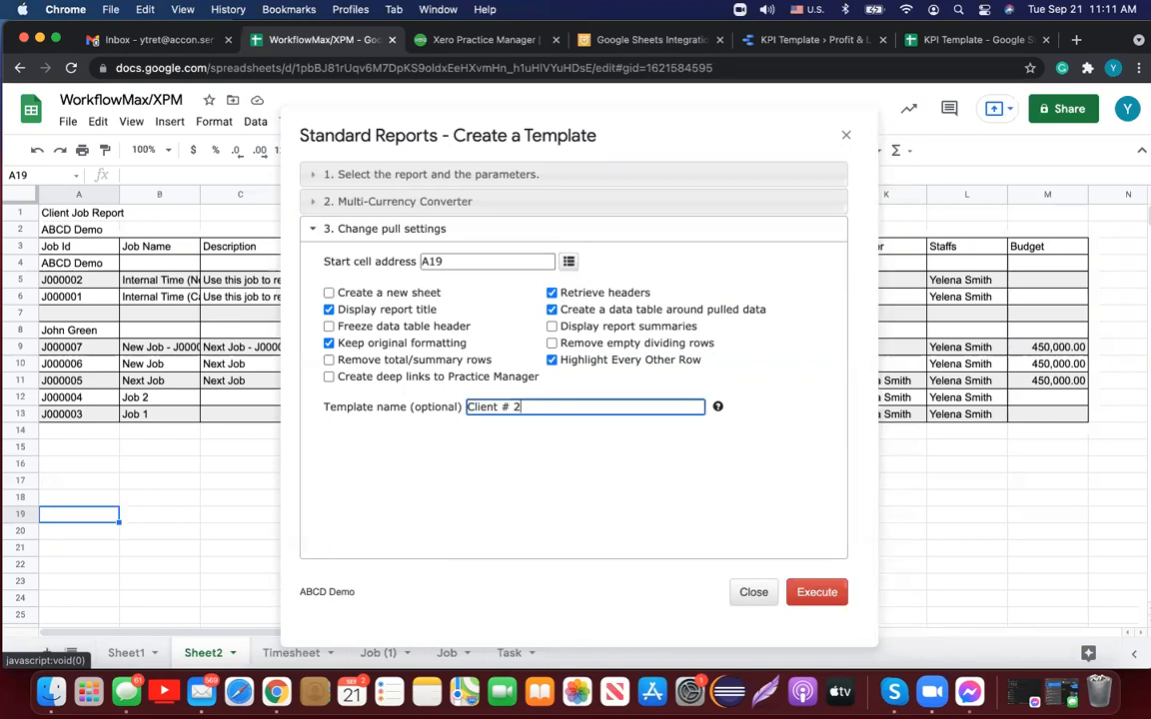
pyautogui.click(808, 594)
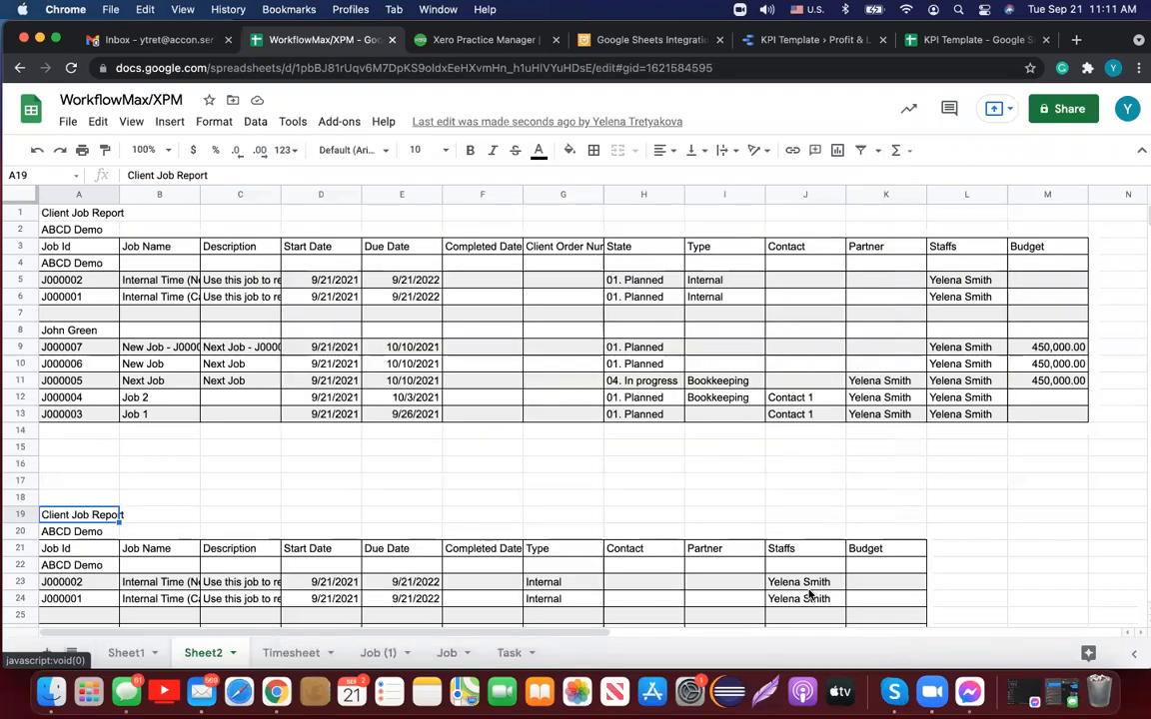
# Step: Scroll through the second Client Job Report below the first one
pyautogui.scroll(-5, 810, 595)
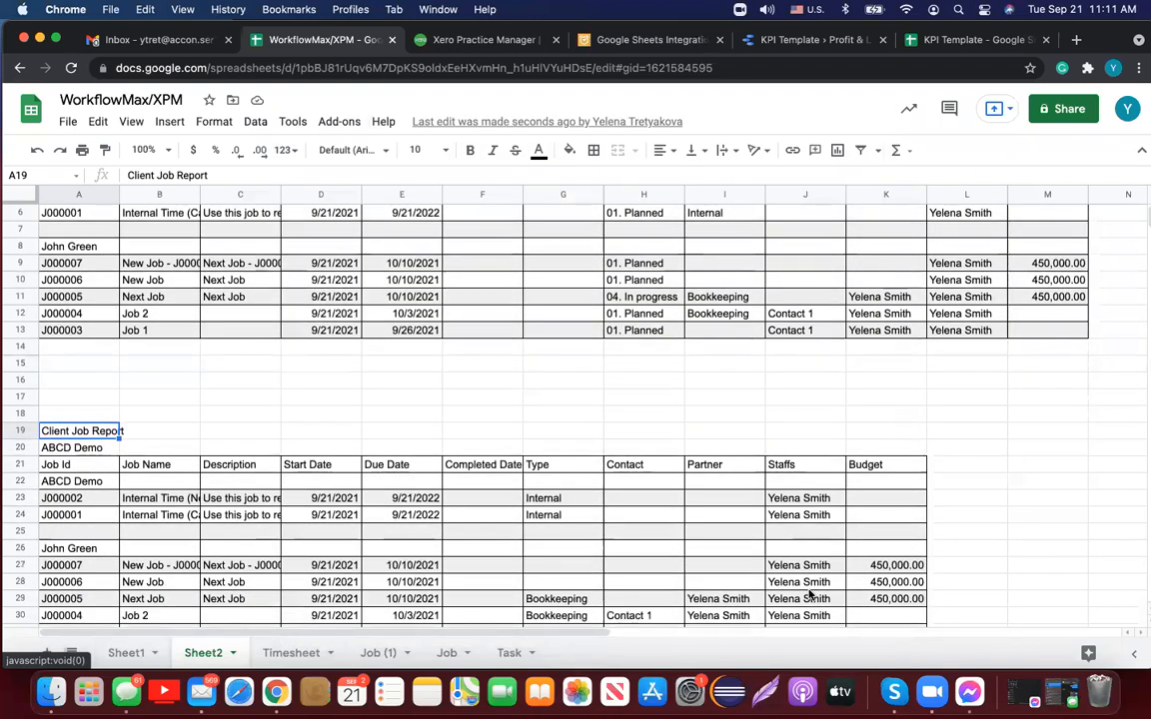
pyautogui.scroll(-1, 809, 594)
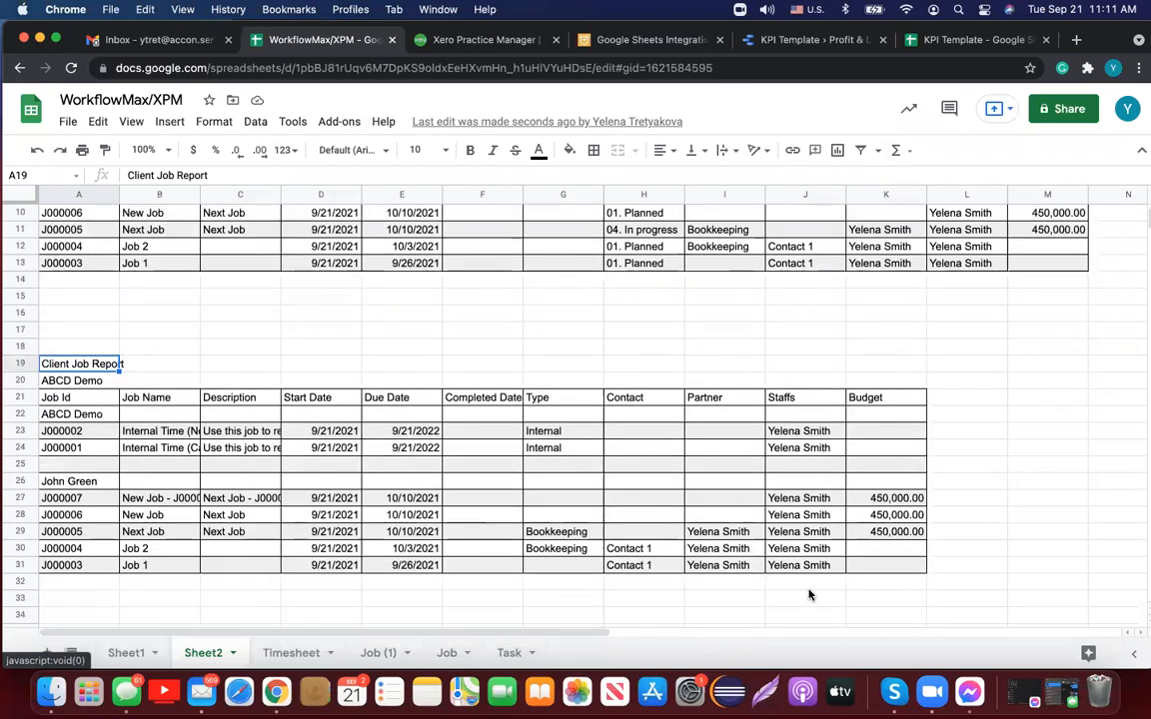
pyautogui.scroll(3, 810, 594)
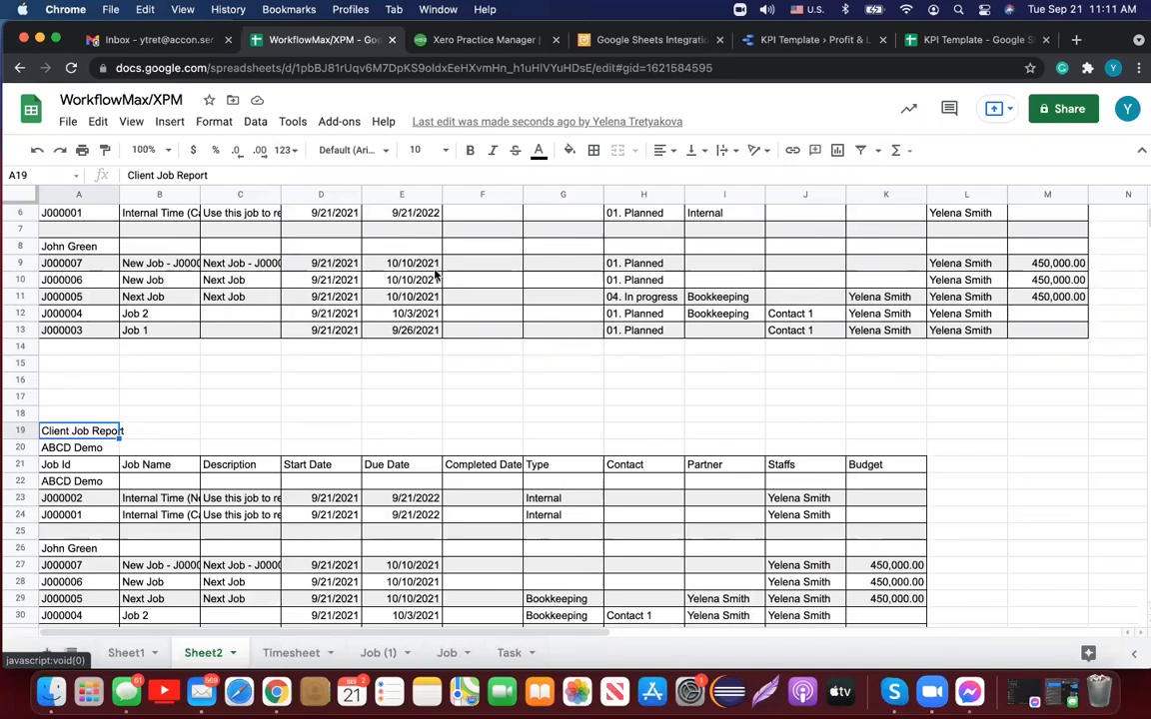
# Step: Bring up Add-ons > G-Accon for WFM & XPM > Automation
pyautogui.click(340, 122)
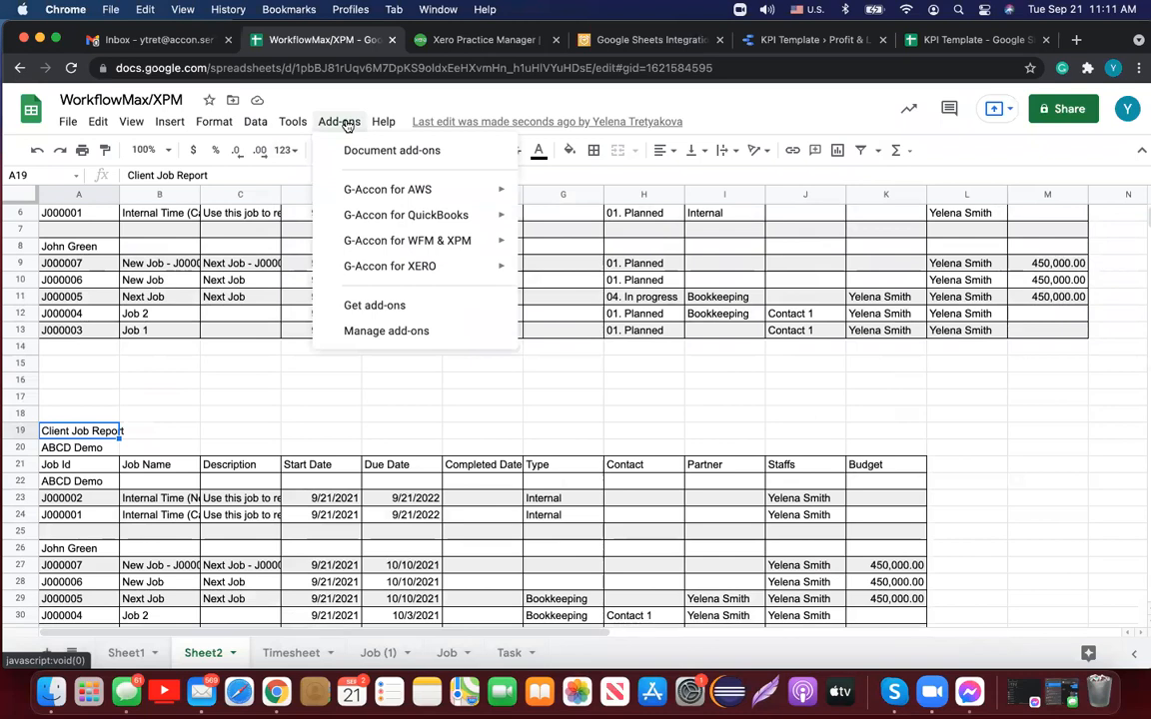
pyautogui.moveTo(418, 243)
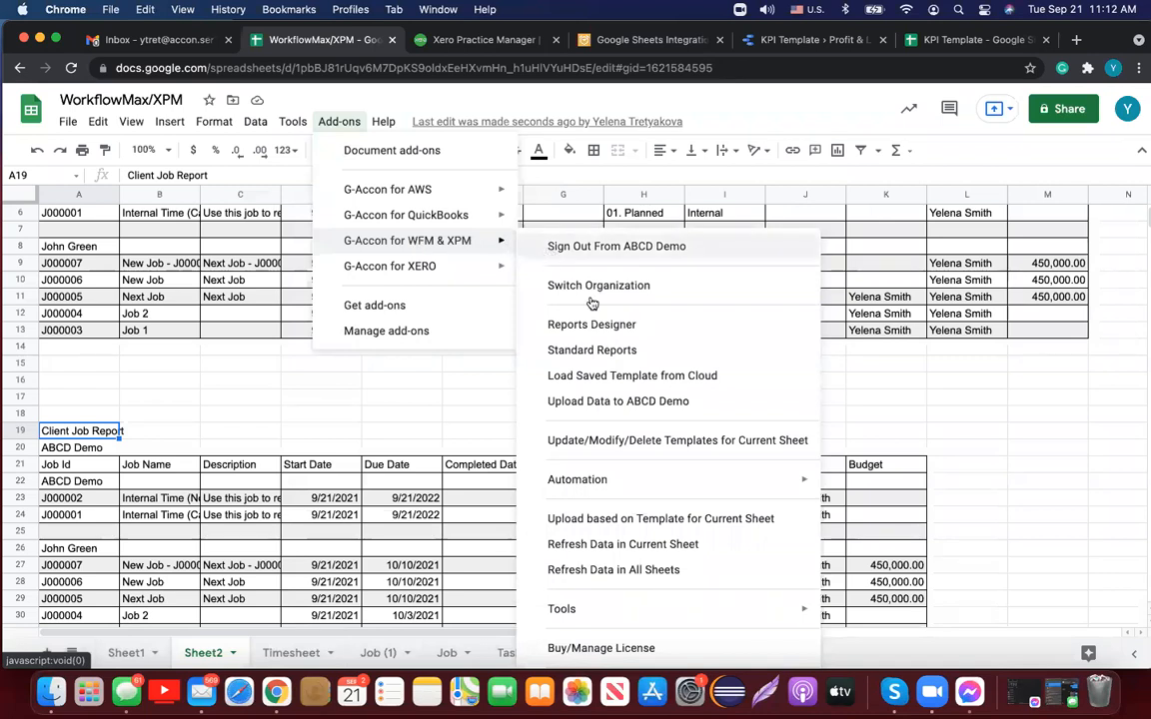
pyautogui.moveTo(652, 483)
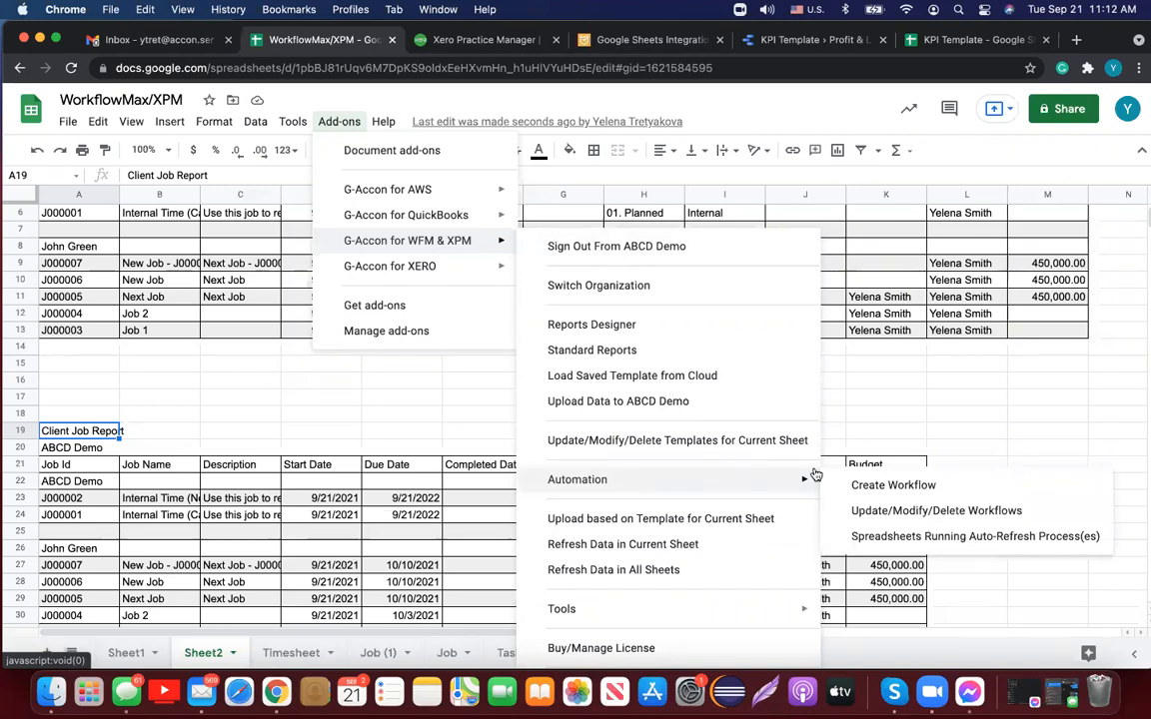
# Step: Create a workflow named Client WF, with Client WF as description and Status kept Active
pyautogui.click(856, 485)
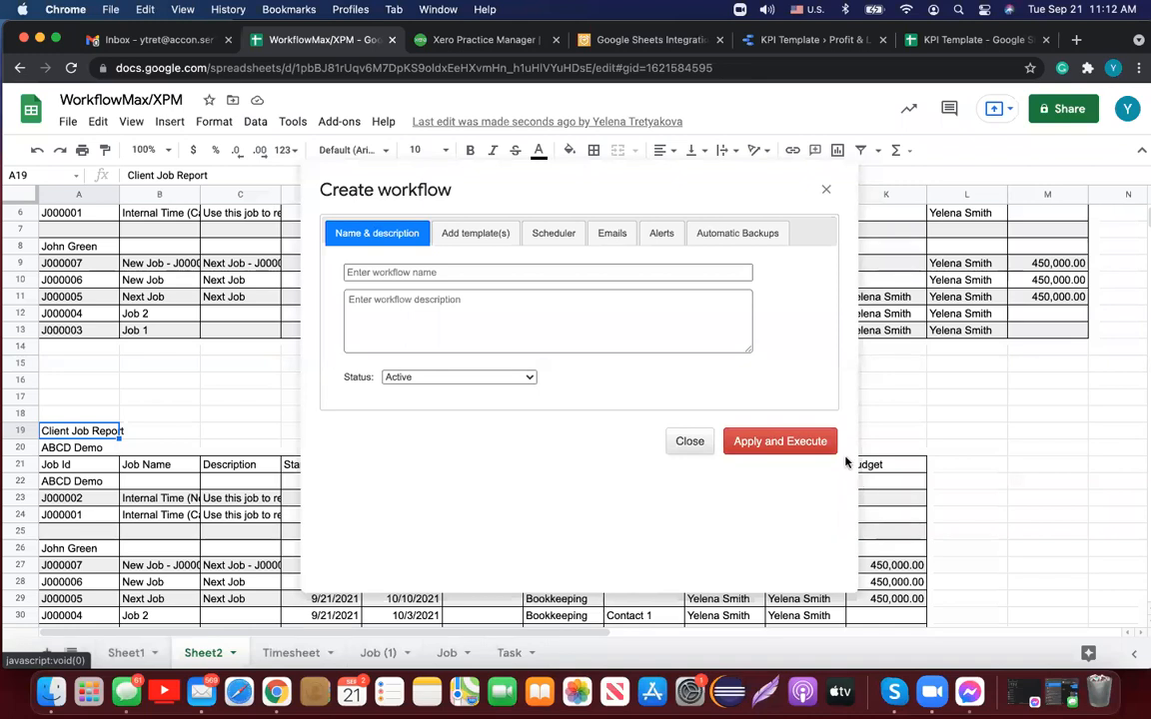
pyautogui.click(526, 272)
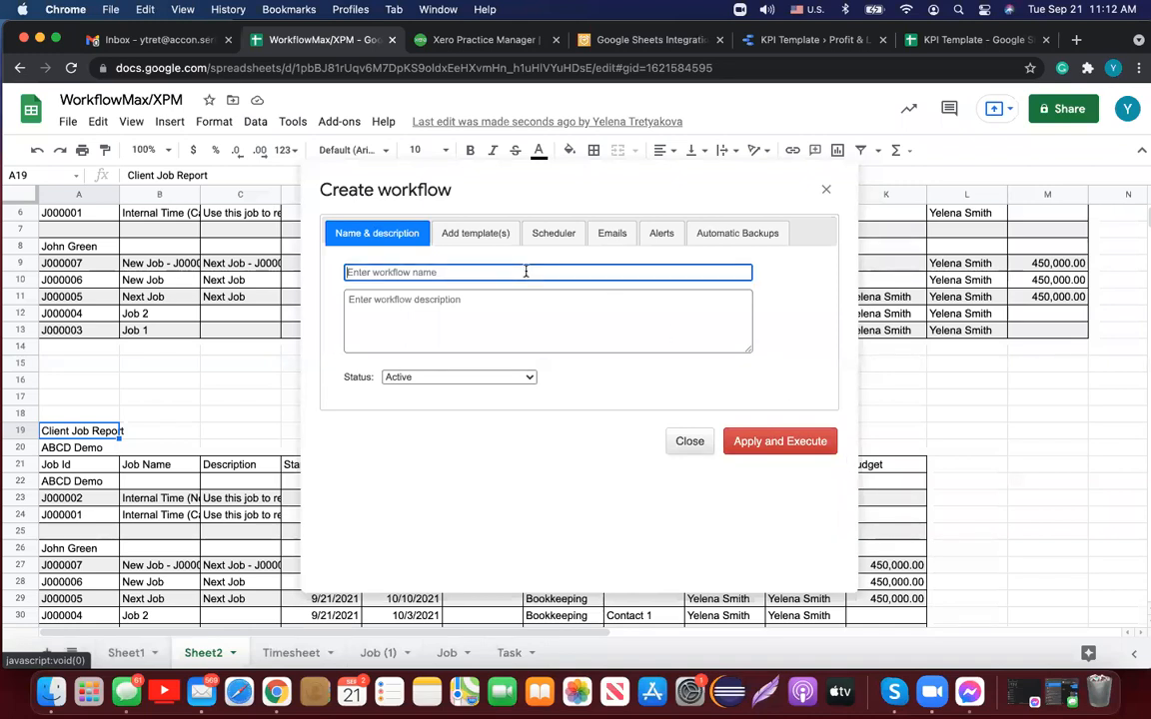
pyautogui.write('Client')
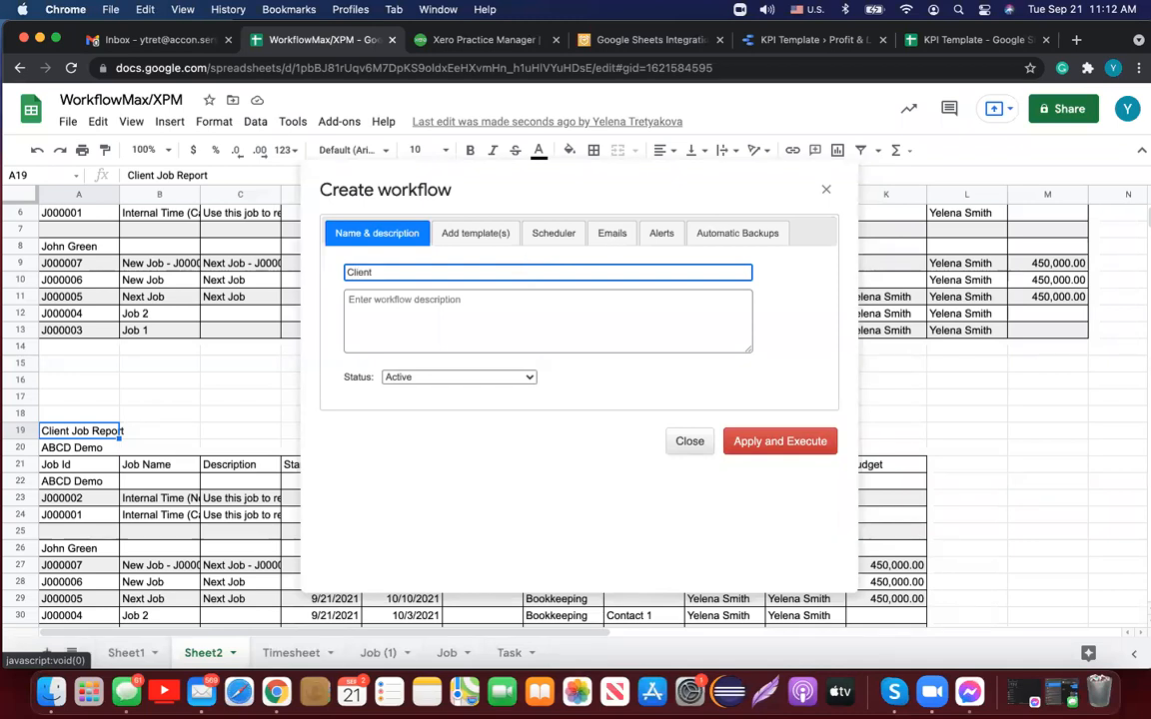
pyautogui.write(' wF')
pyautogui.press('BackSpace')
pyautogui.press('BackSpace')
pyautogui.write('WF')
pyautogui.click(379, 306)
pyautogui.write('Client WF')
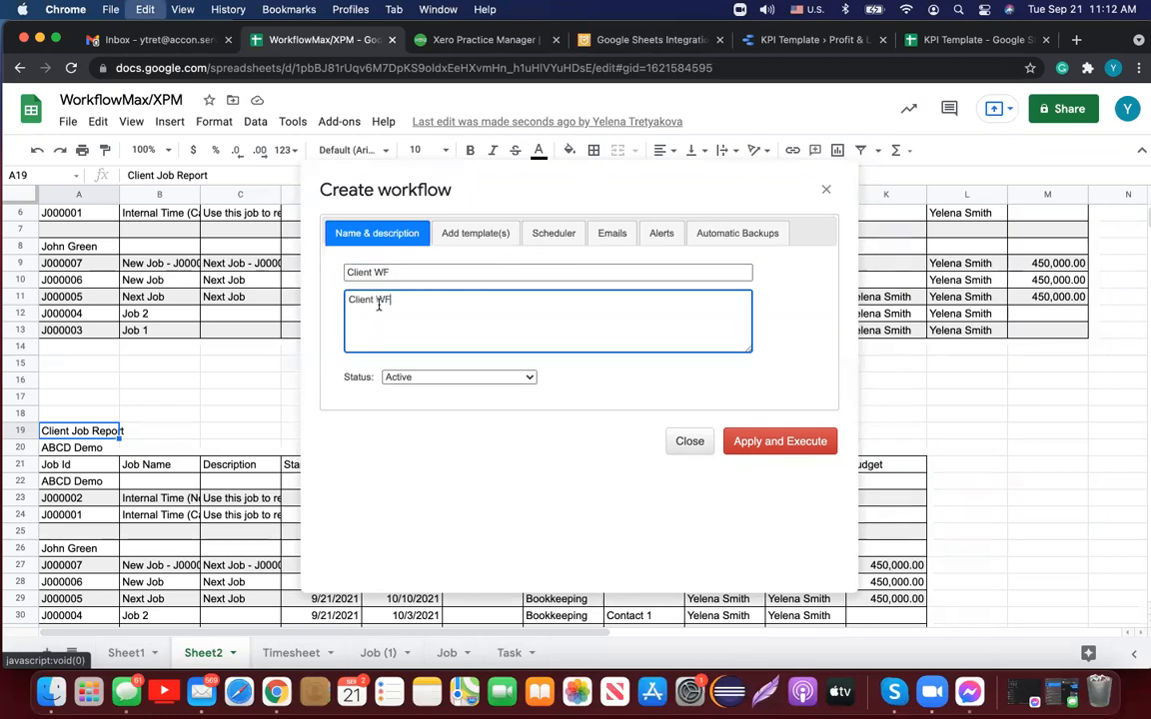
pyautogui.click(531, 378)
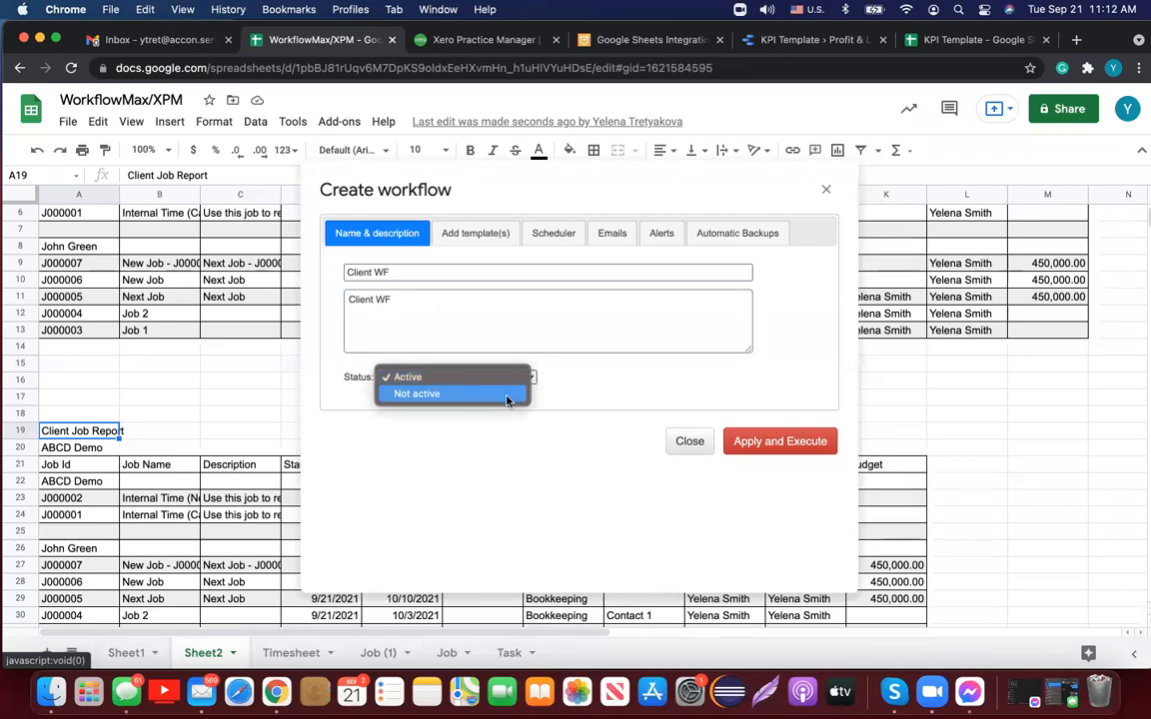
pyautogui.click(498, 376)
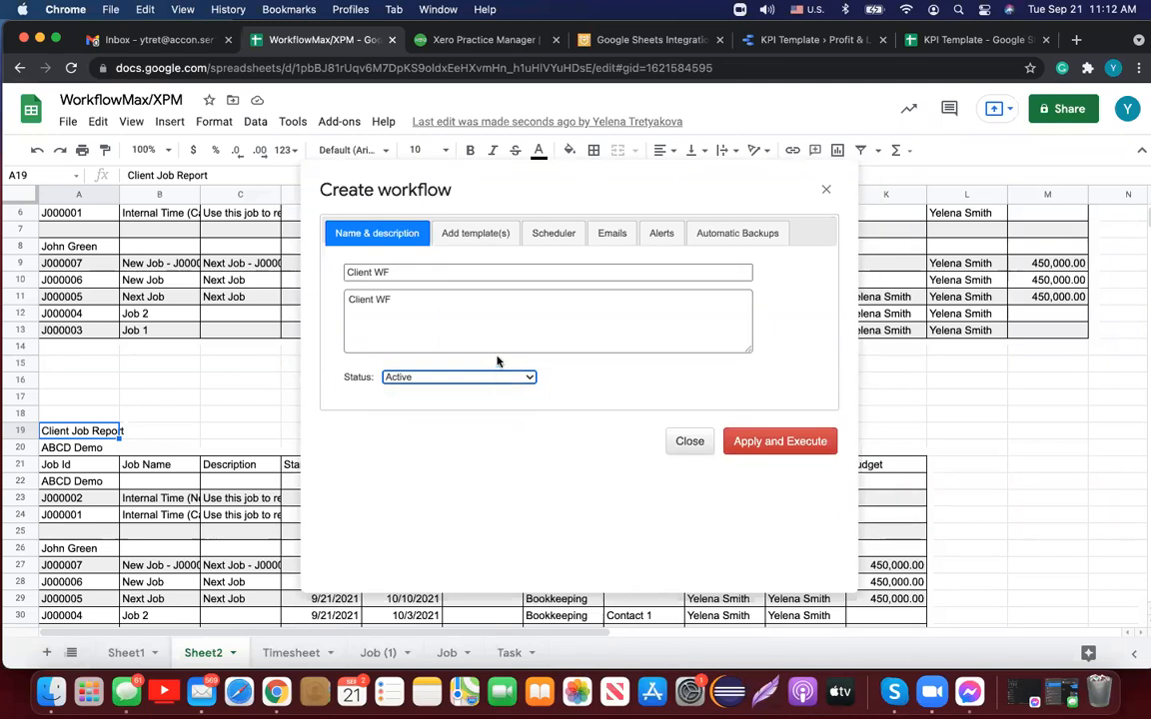
pyautogui.click(484, 237)
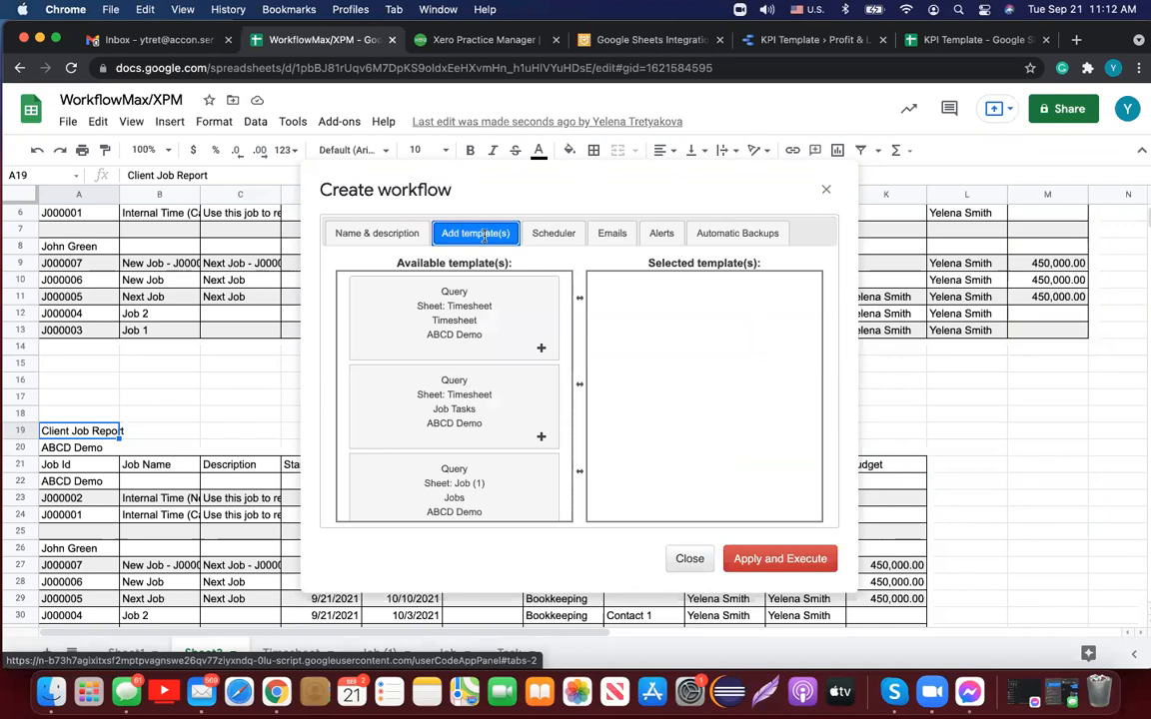
# Step: Add Report Client # 1 and Client # 2 to Selected template(s), then open Client # 1's settings
pyautogui.scroll(-5, 519, 424)
pyautogui.scroll(-5, 520, 424)
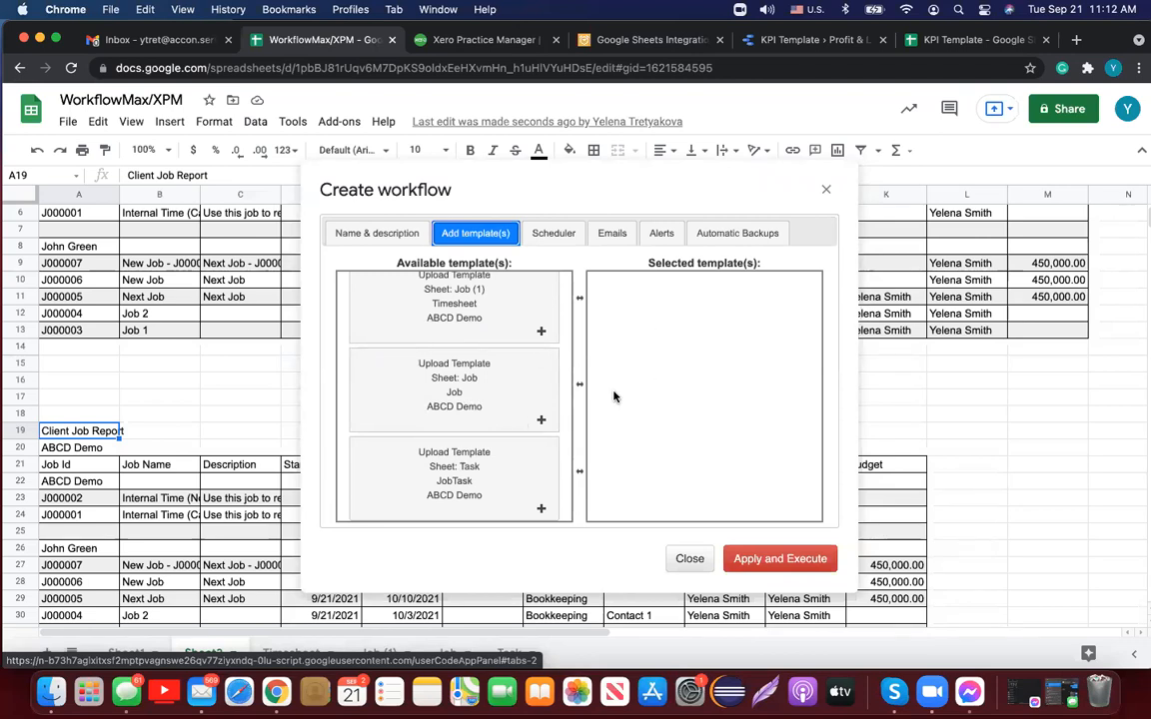
pyautogui.scroll(3, 505, 400)
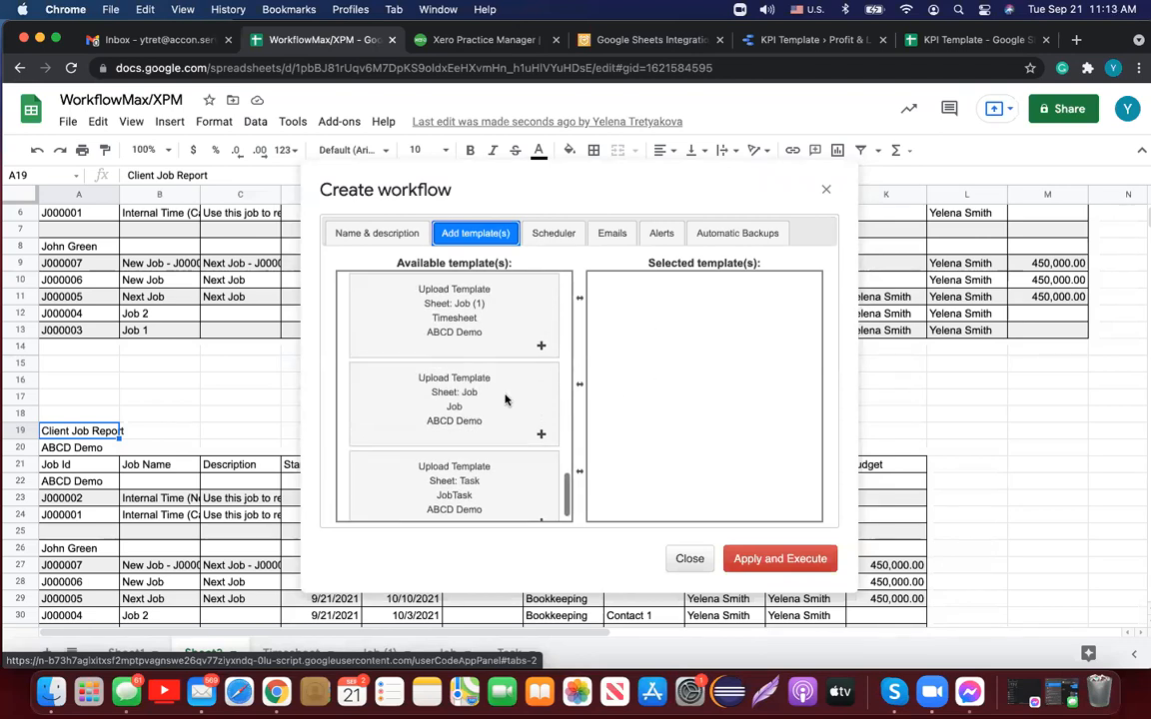
pyautogui.scroll(3, 506, 399)
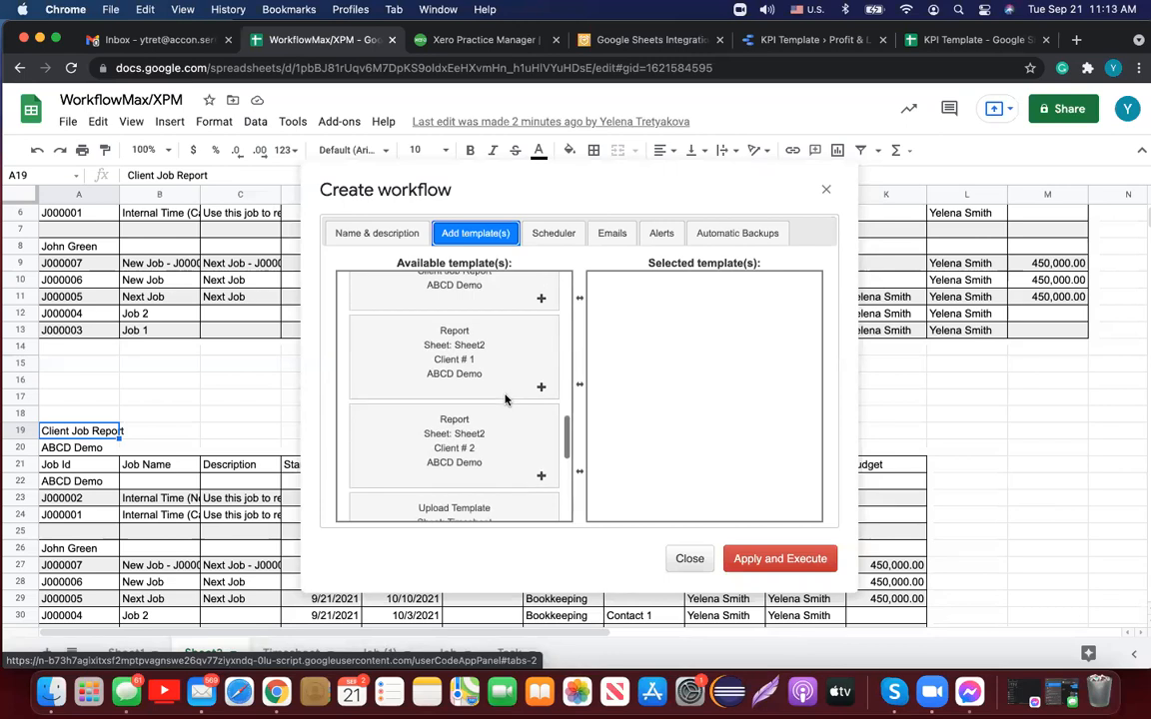
pyautogui.moveTo(506, 382); pyautogui.dragTo(679, 319)
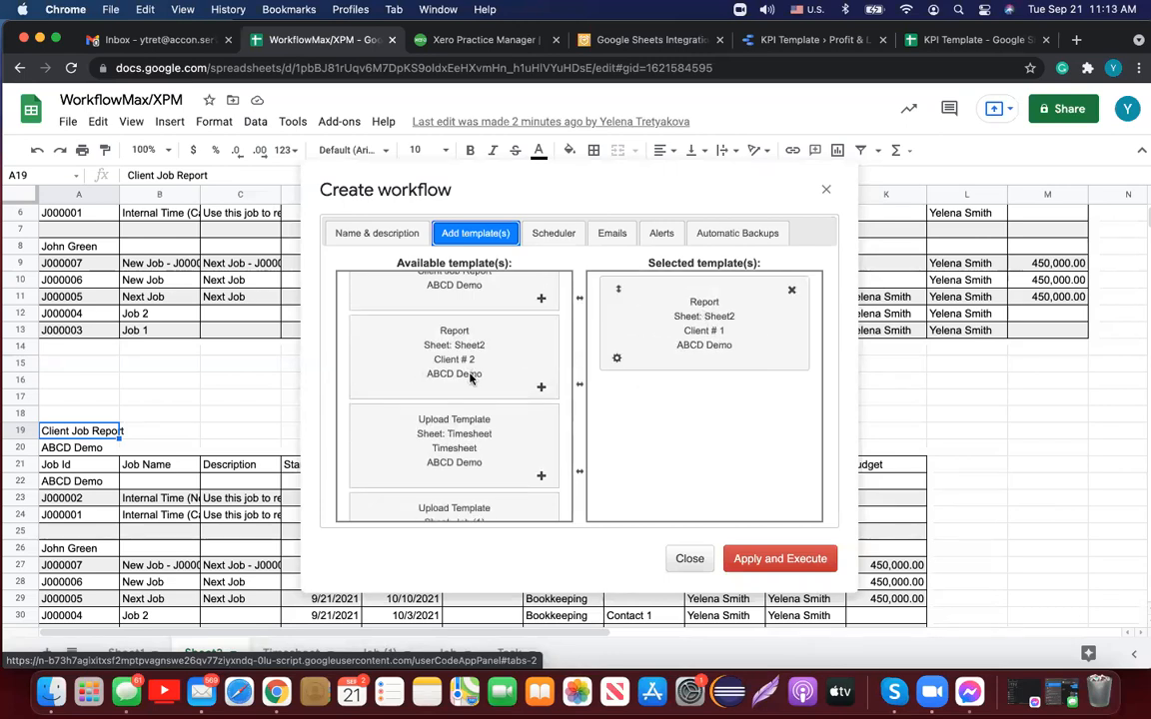
pyautogui.moveTo(435, 362); pyautogui.dragTo(685, 425)
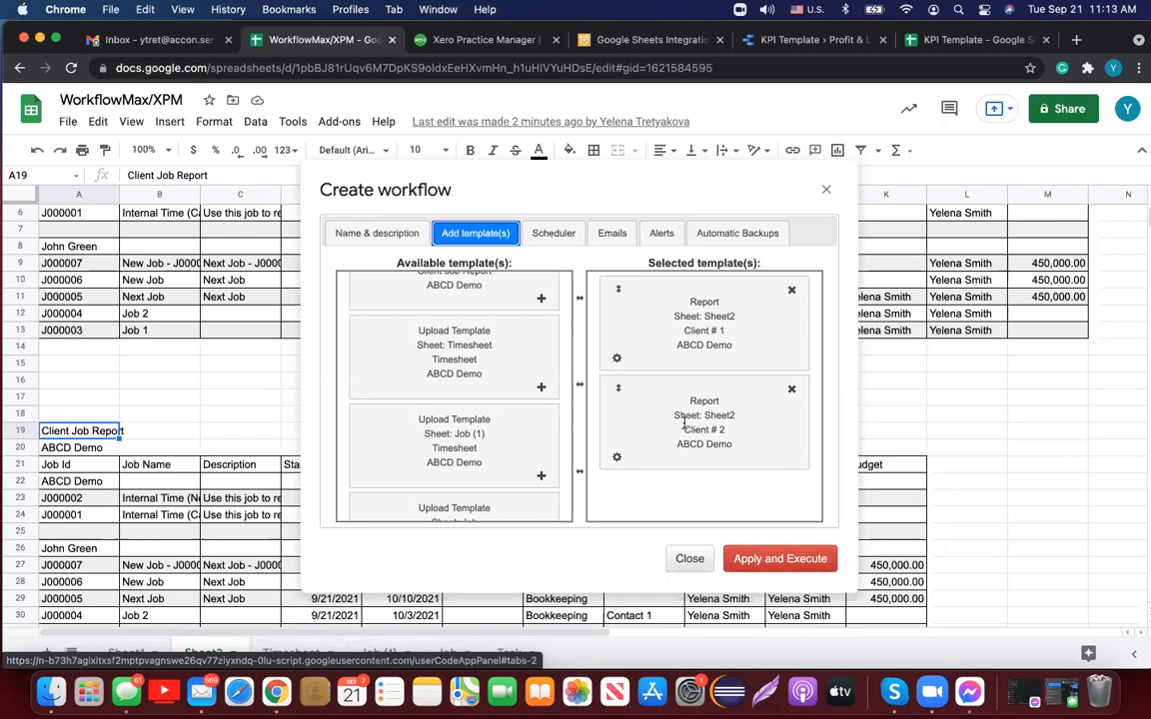
pyautogui.click(618, 360)
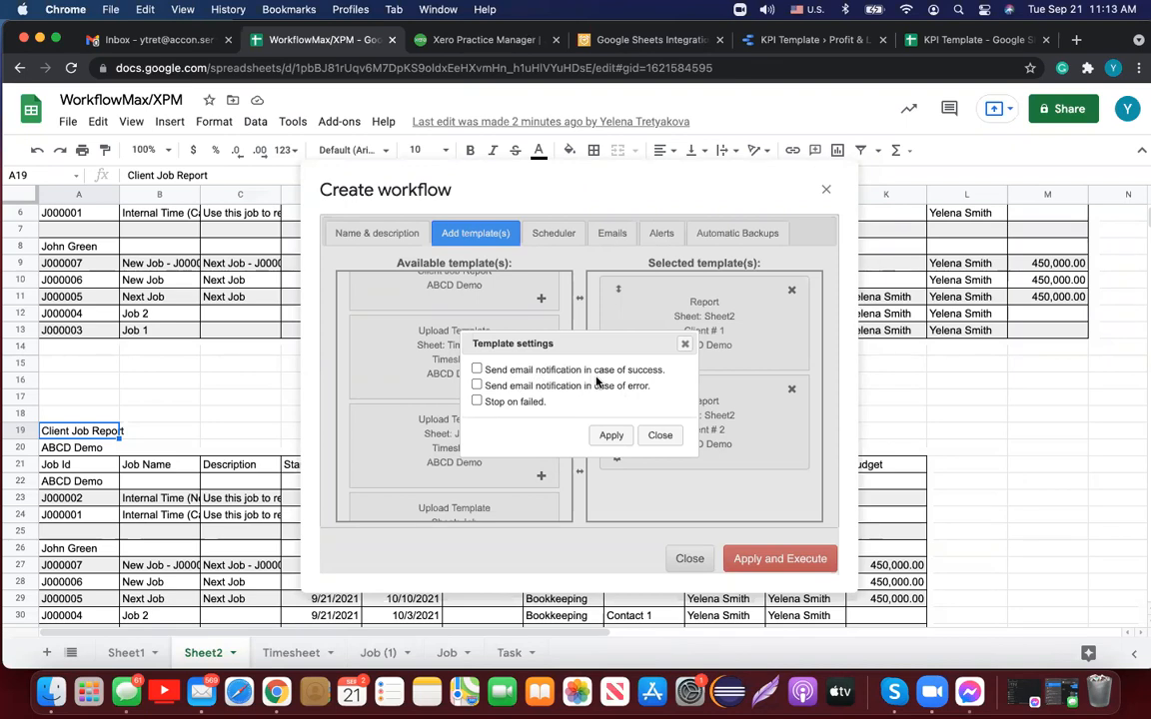
# Step: Enable only error email notification for Client # 1, leaving success and Stop on failed off, and apply
pyautogui.click(477, 369)
pyautogui.click(478, 369)
pyautogui.click(477, 386)
pyautogui.click(477, 402)
pyautogui.click(477, 402)
pyautogui.click(613, 436)
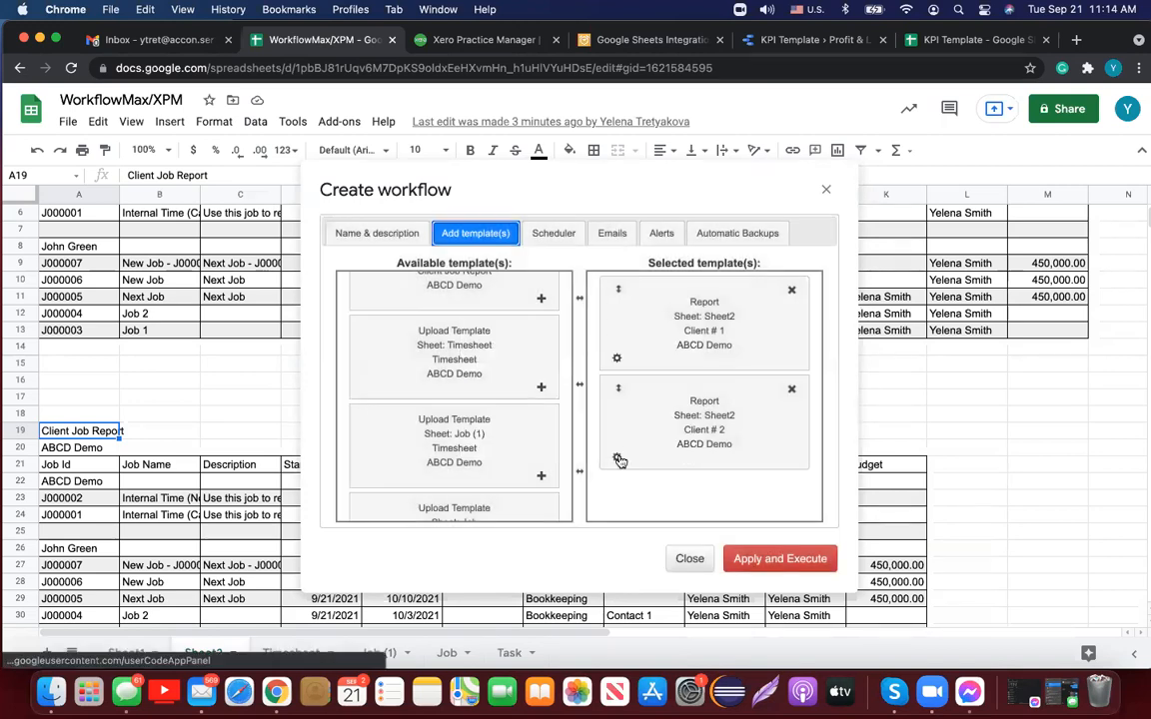
# Step: Try Hourly, Daily and Weekly schedules, settle on Monthly, then view Automatic Backups settings
pyautogui.click(555, 231)
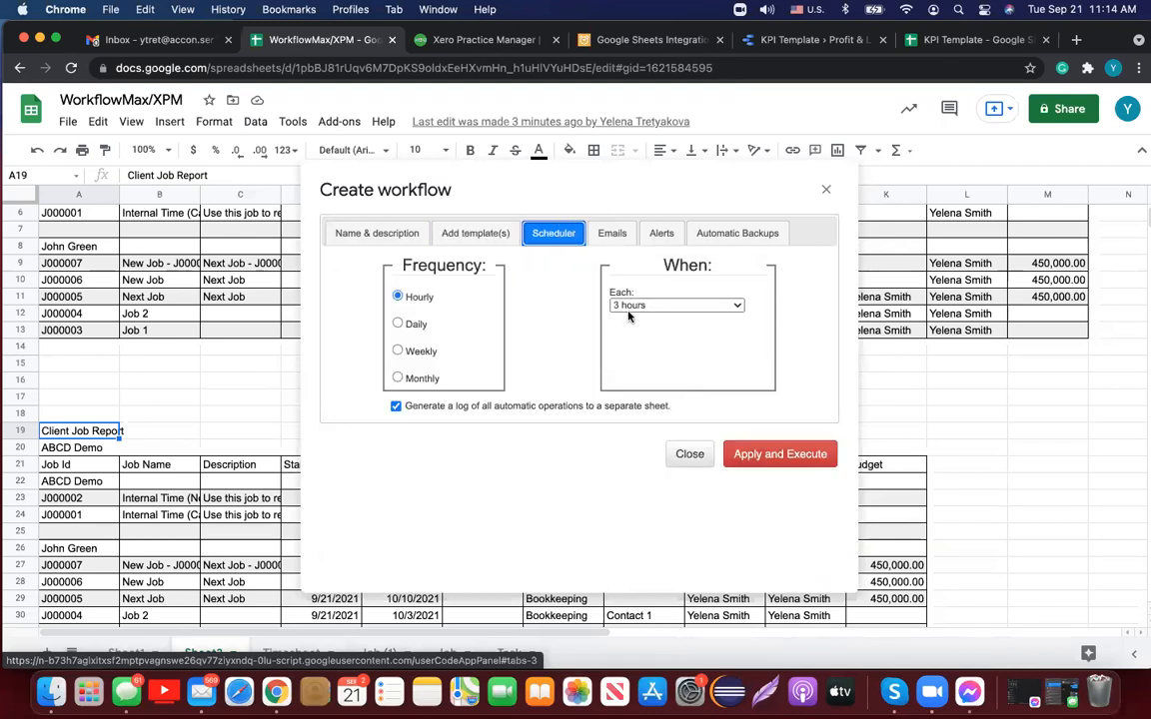
pyautogui.click(738, 308)
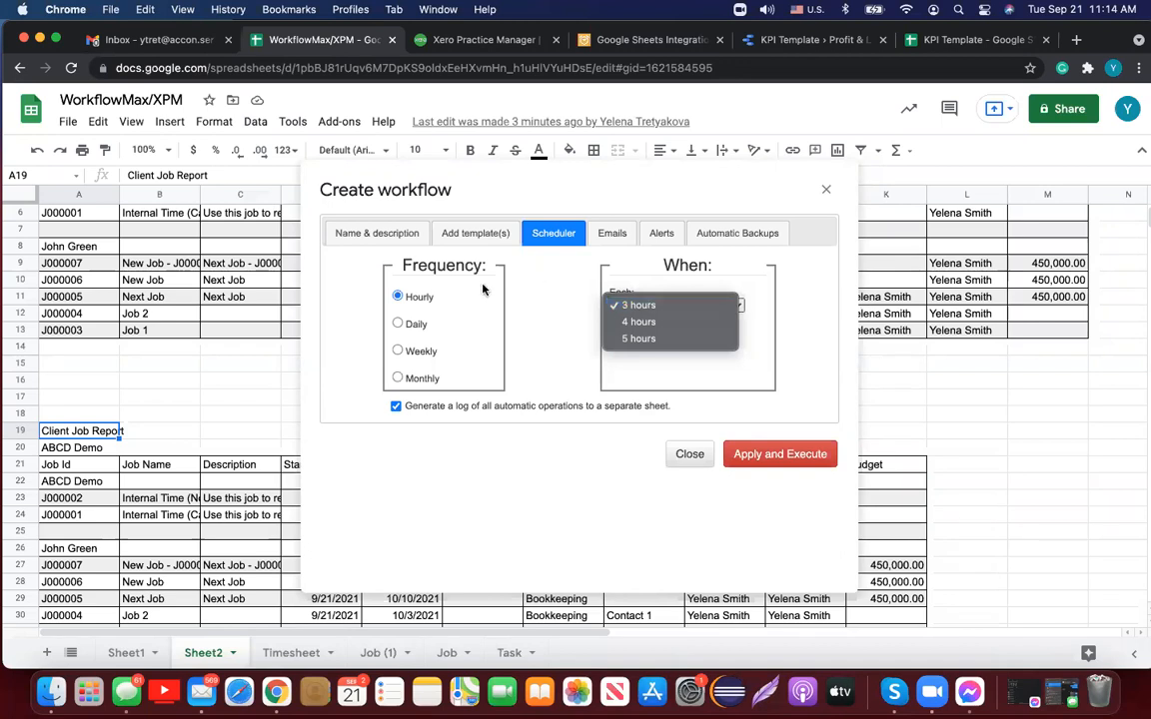
pyautogui.click(399, 325)
pyautogui.click(399, 324)
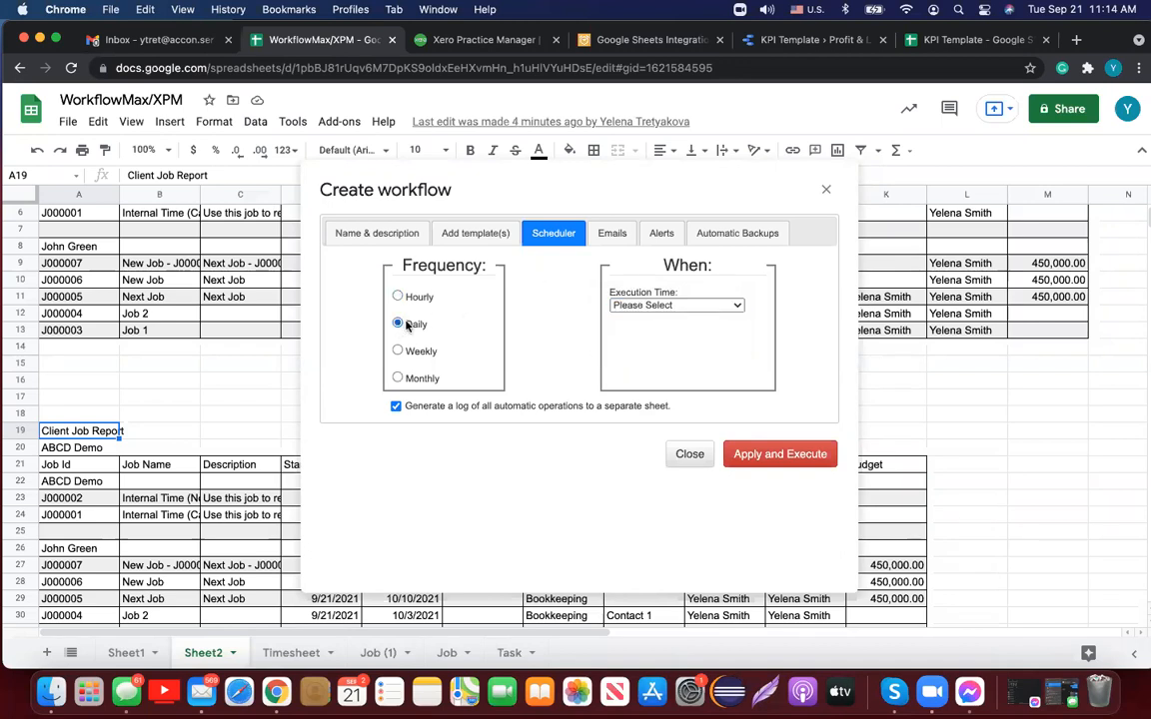
pyautogui.click(737, 305)
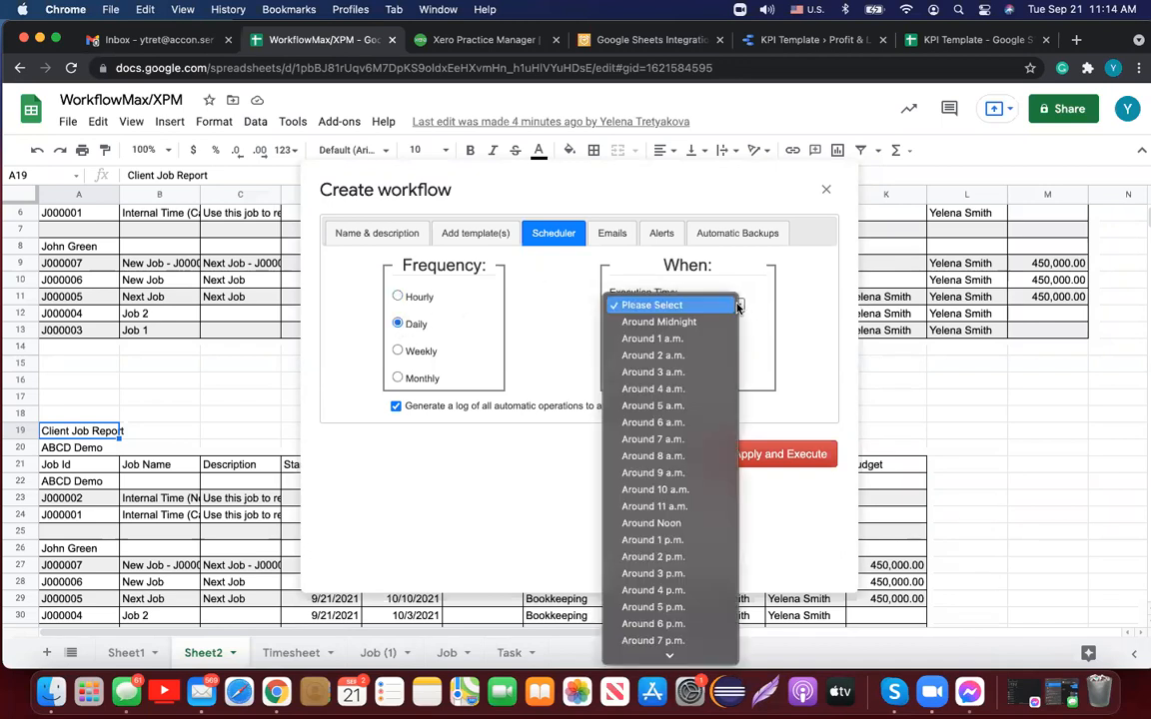
pyautogui.click(399, 351)
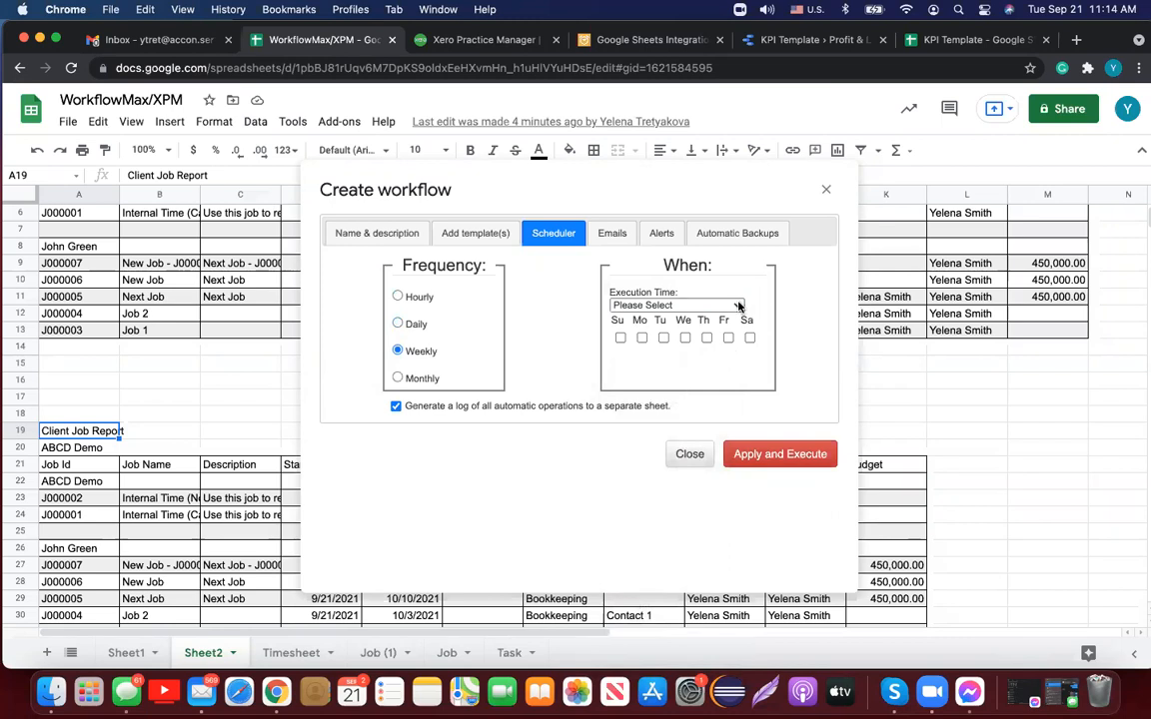
pyautogui.click(739, 306)
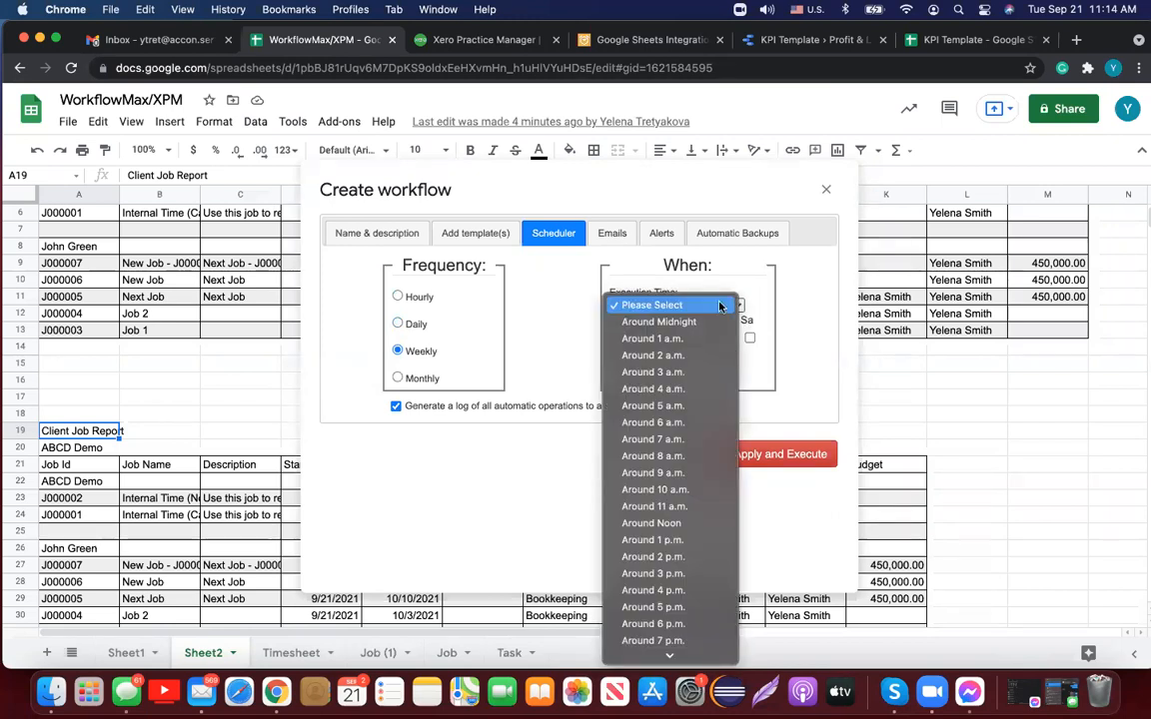
pyautogui.click(432, 306)
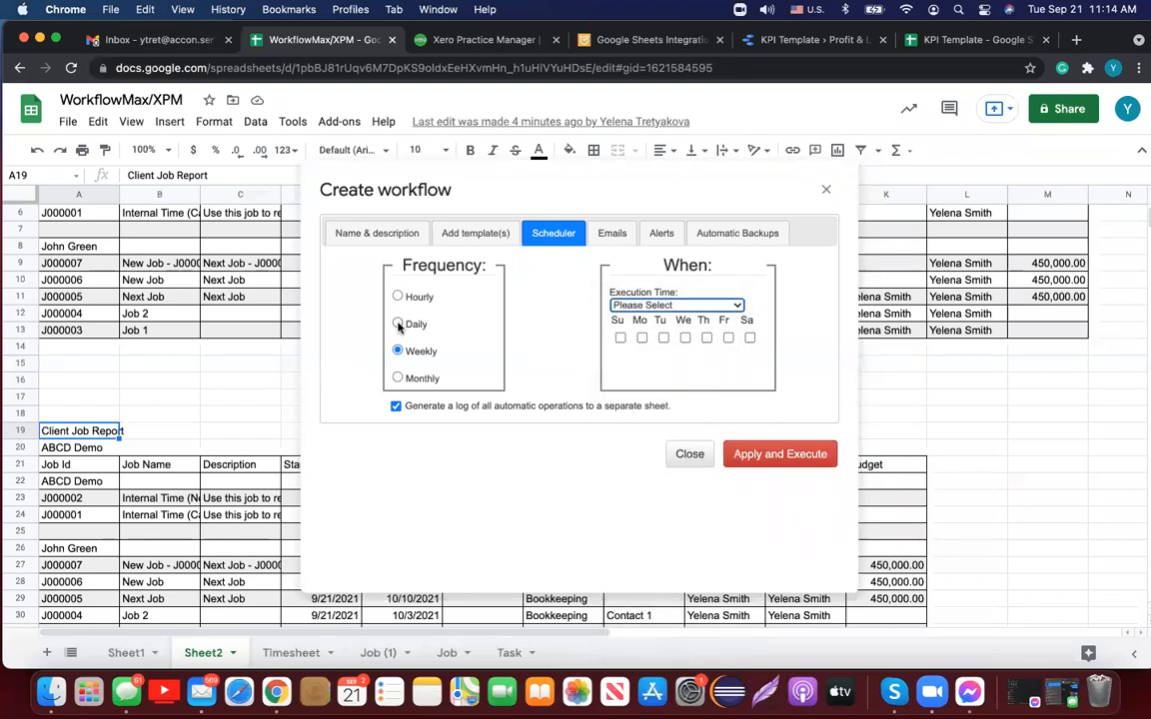
pyautogui.click(397, 378)
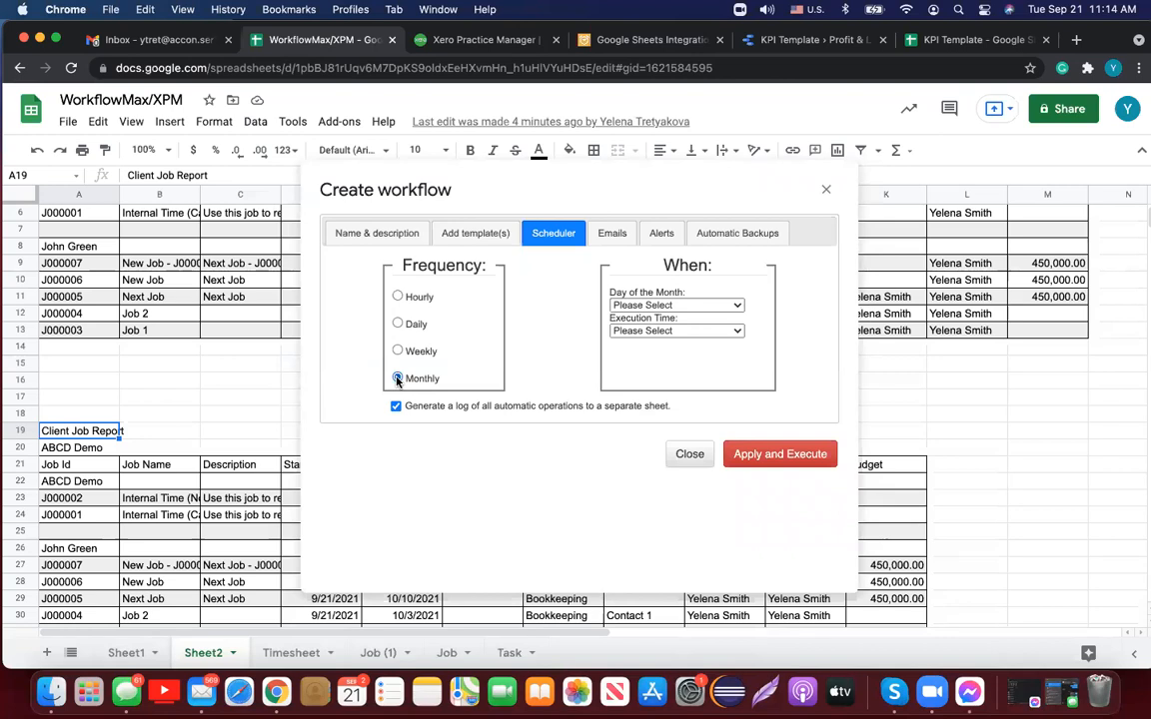
pyautogui.click(767, 233)
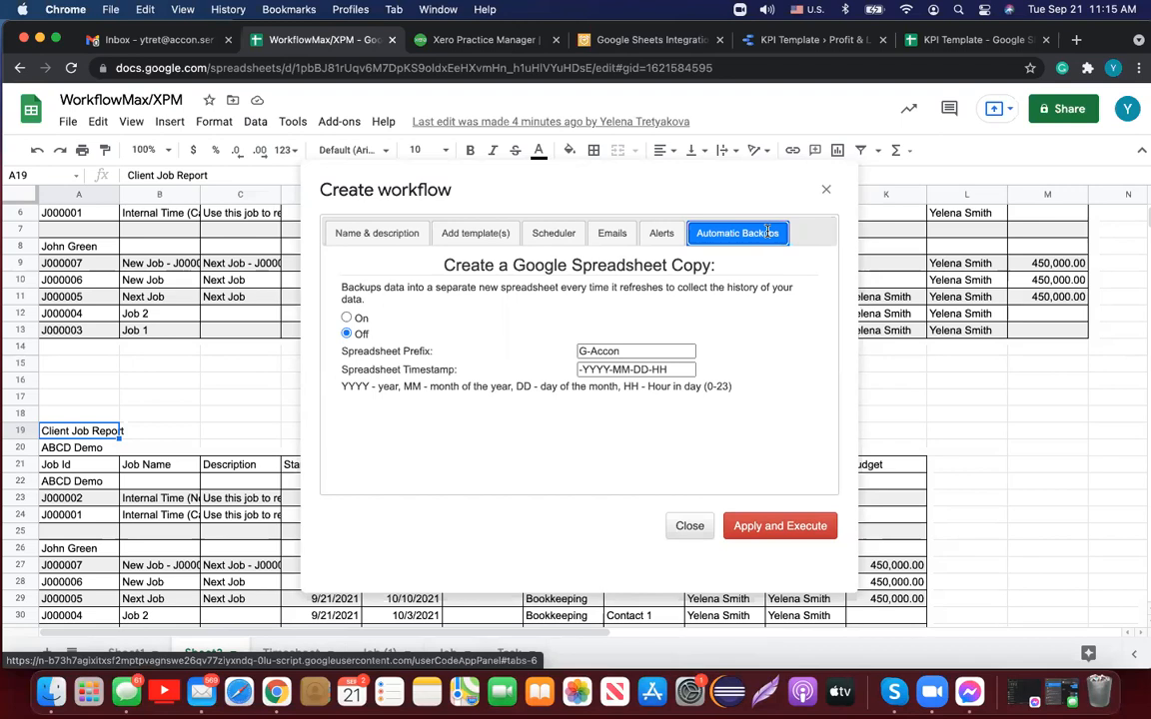
# Step: Schedule Client WF Daily around 2 a.m., keeping the automatic operations log option ticked
pyautogui.click(551, 229)
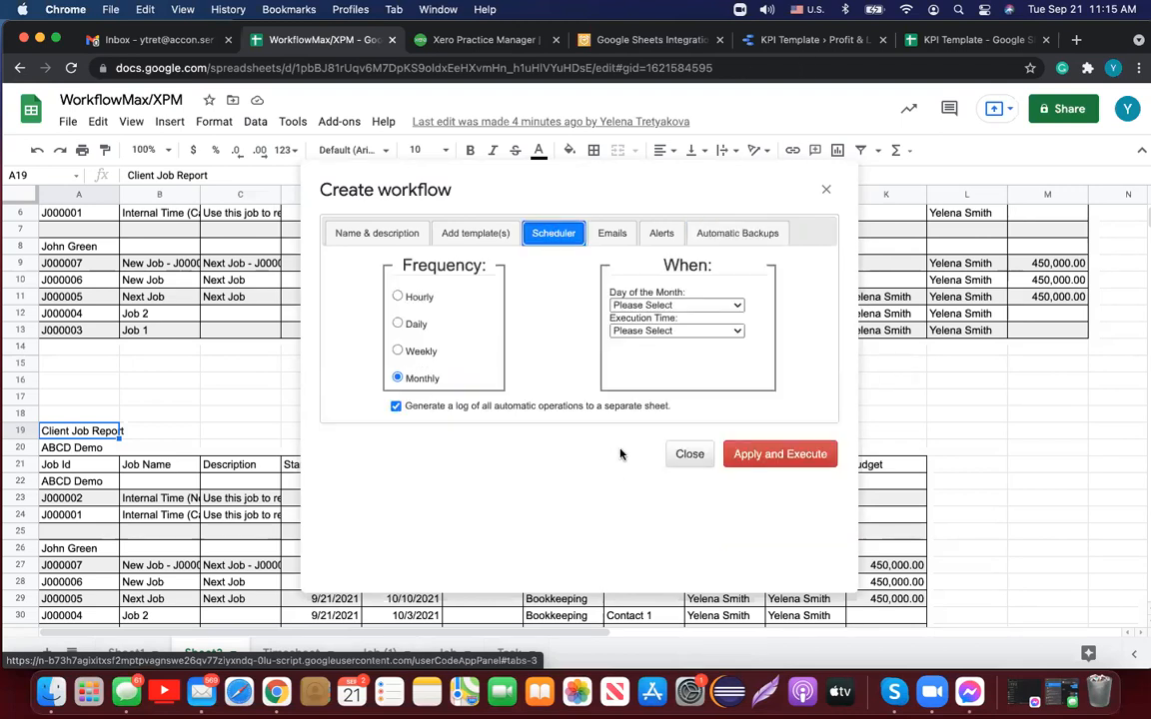
pyautogui.click(398, 323)
pyautogui.click(736, 308)
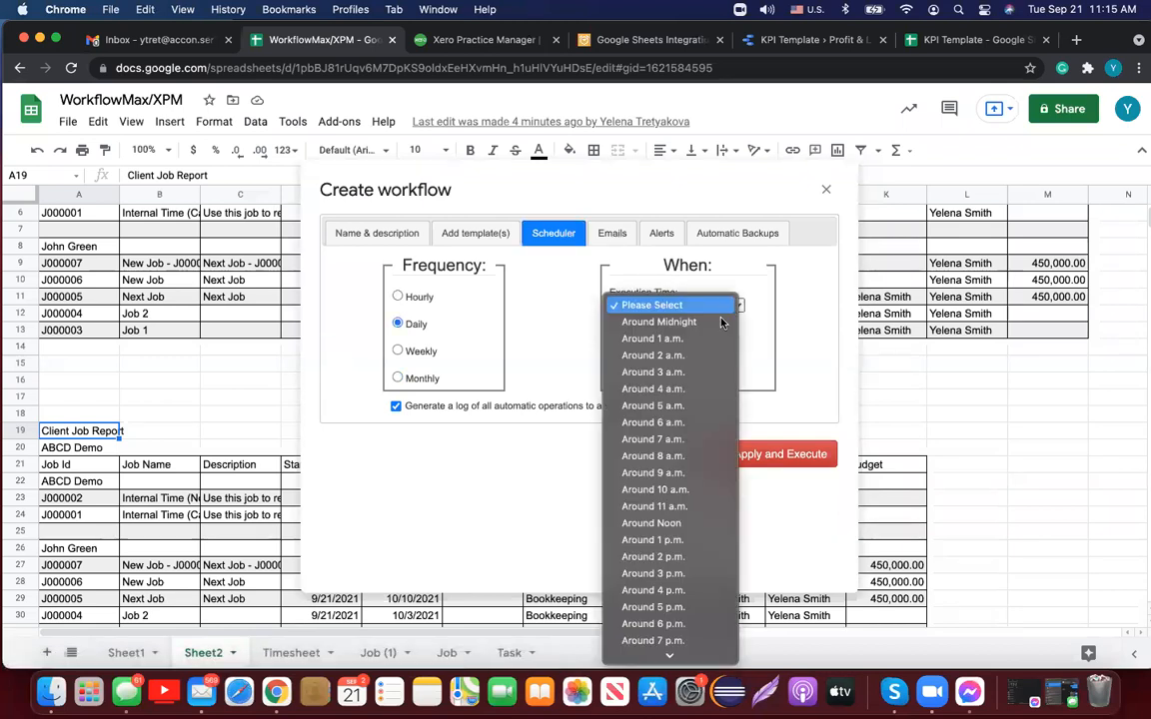
pyautogui.click(708, 359)
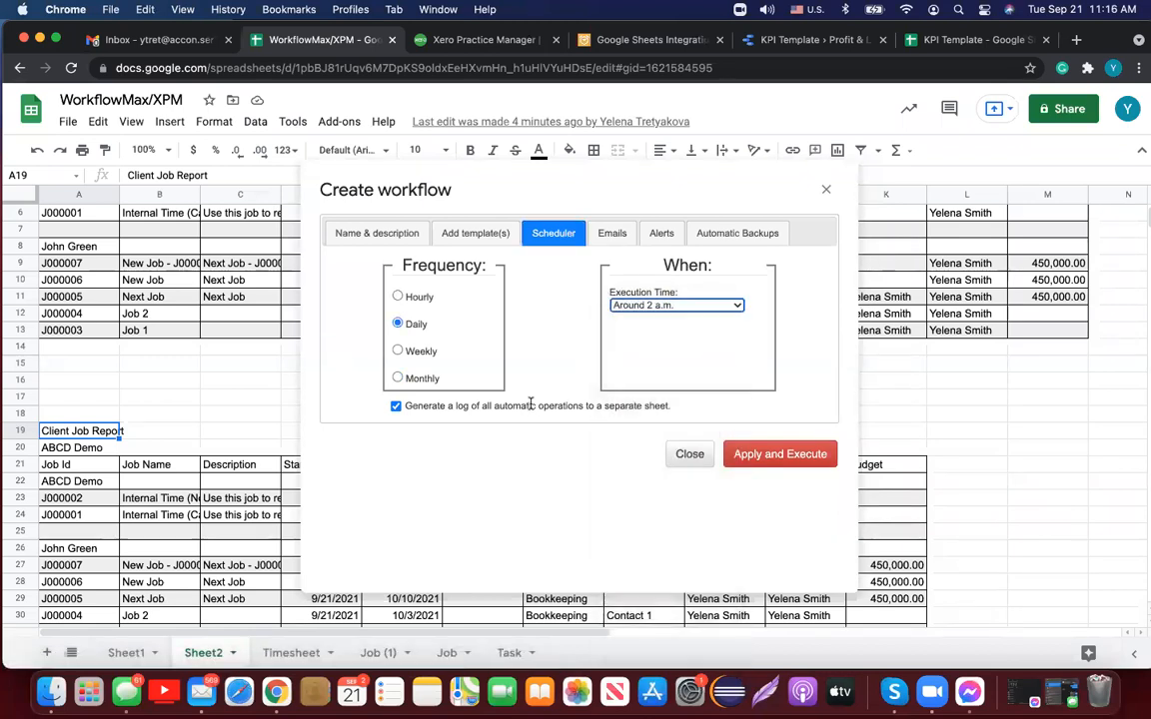
pyautogui.moveTo(405, 408); pyautogui.dragTo(675, 405)
pyautogui.click(693, 411)
pyautogui.tripleClick(671, 406)
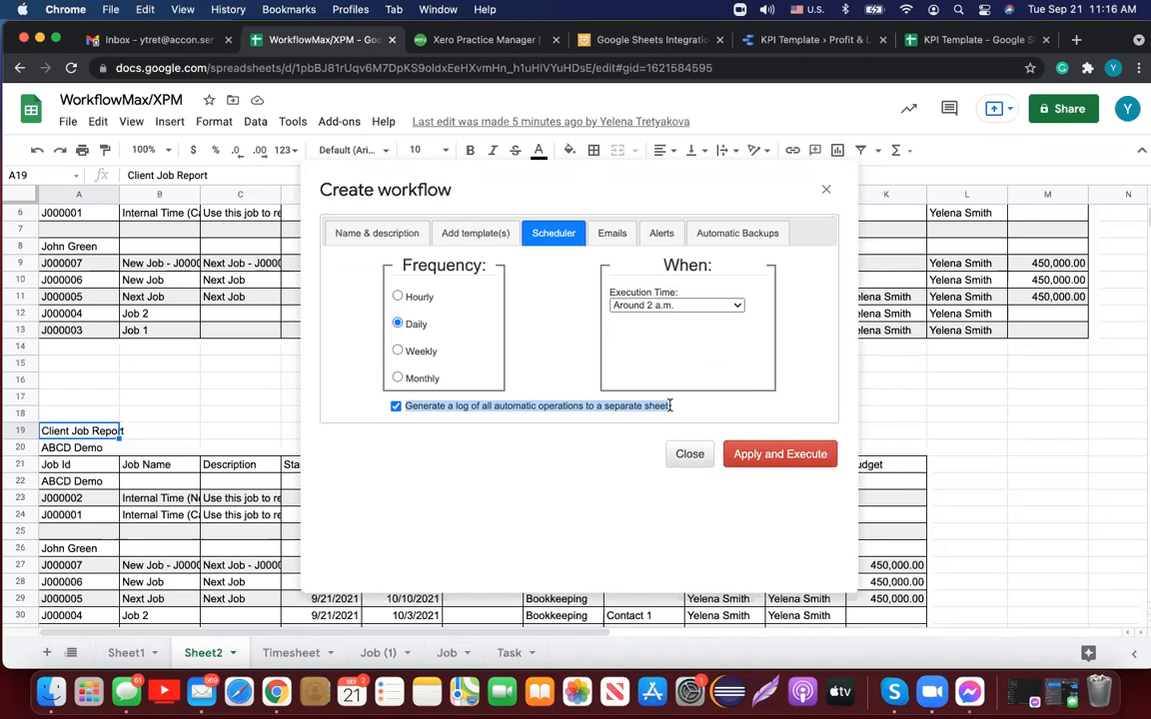
# Step: Review the Emails tab, keeping the attachment format as Spreadsheets Link
pyautogui.click(619, 233)
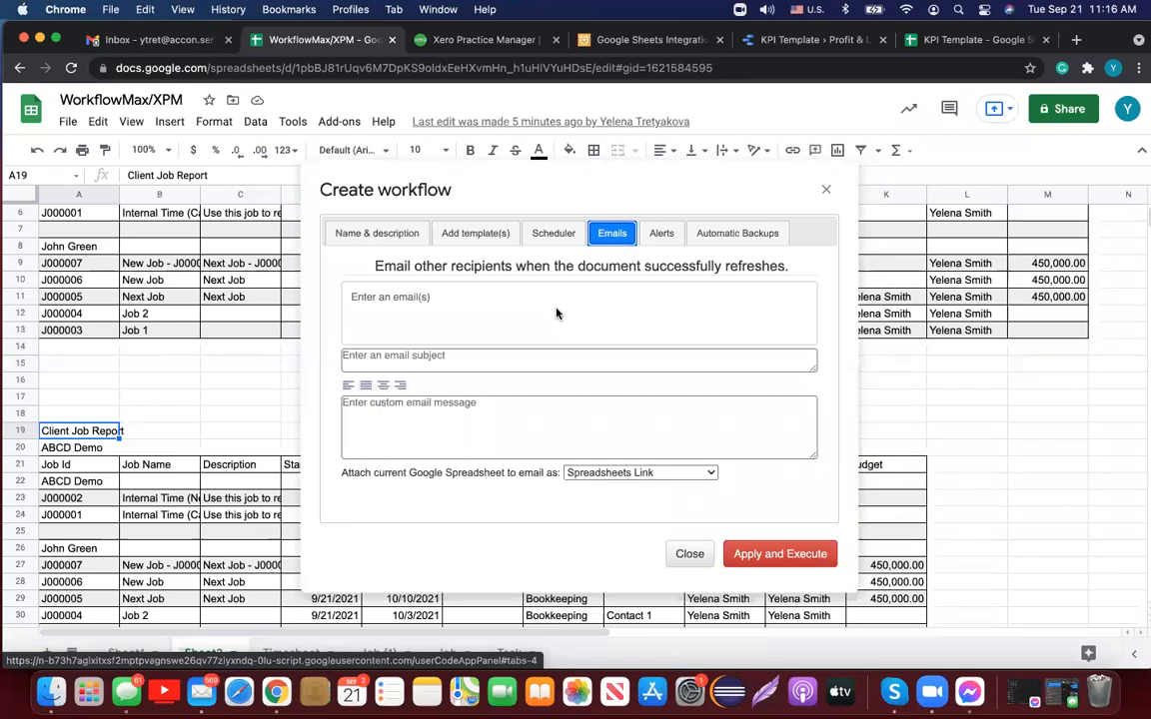
pyautogui.click(712, 477)
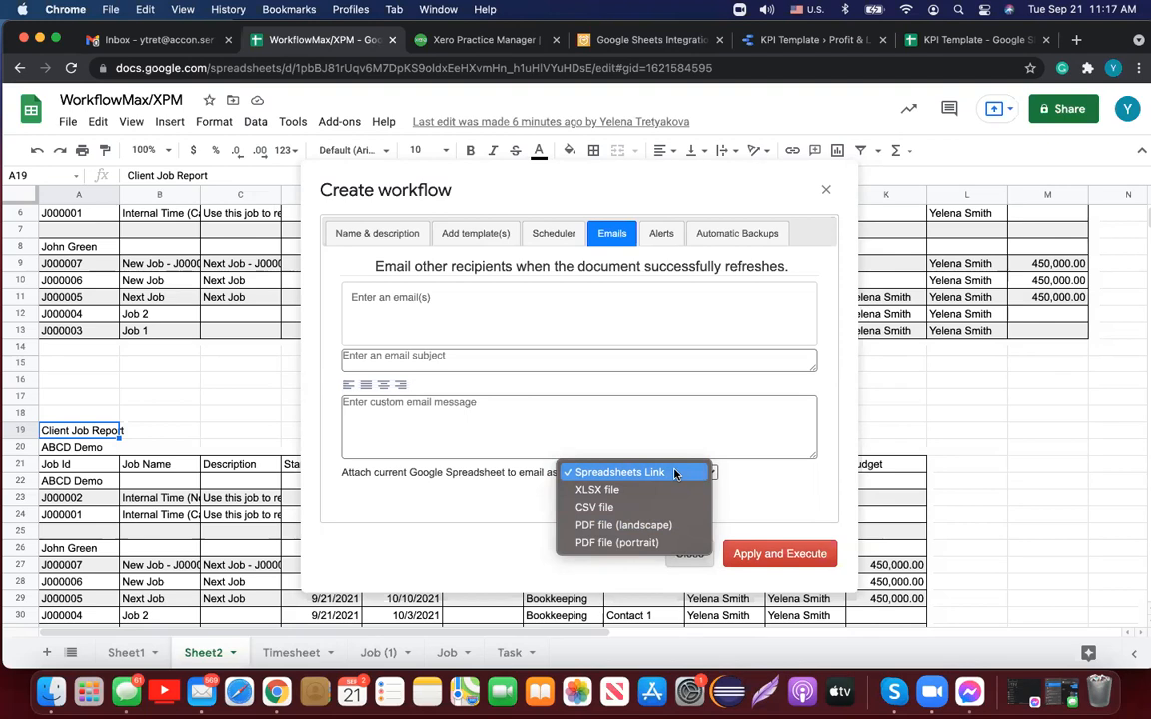
pyautogui.click(656, 420)
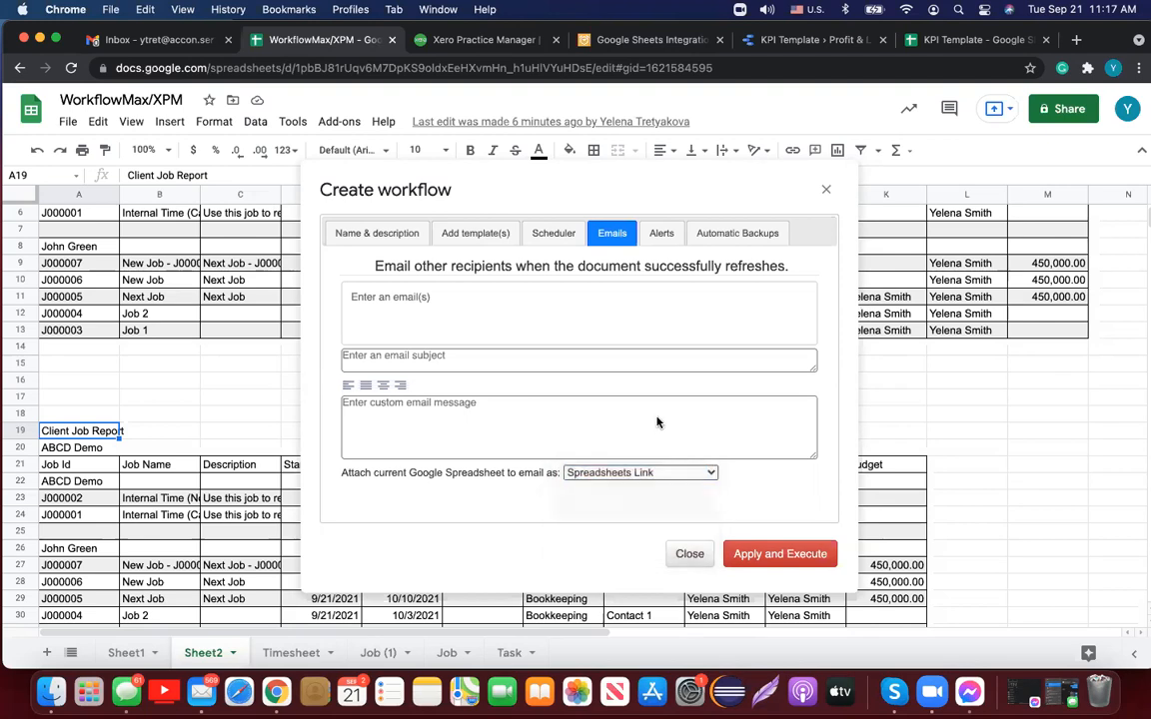
# Step: Apply and execute the Client WF workflow from the Scheduler tab
pyautogui.click(545, 236)
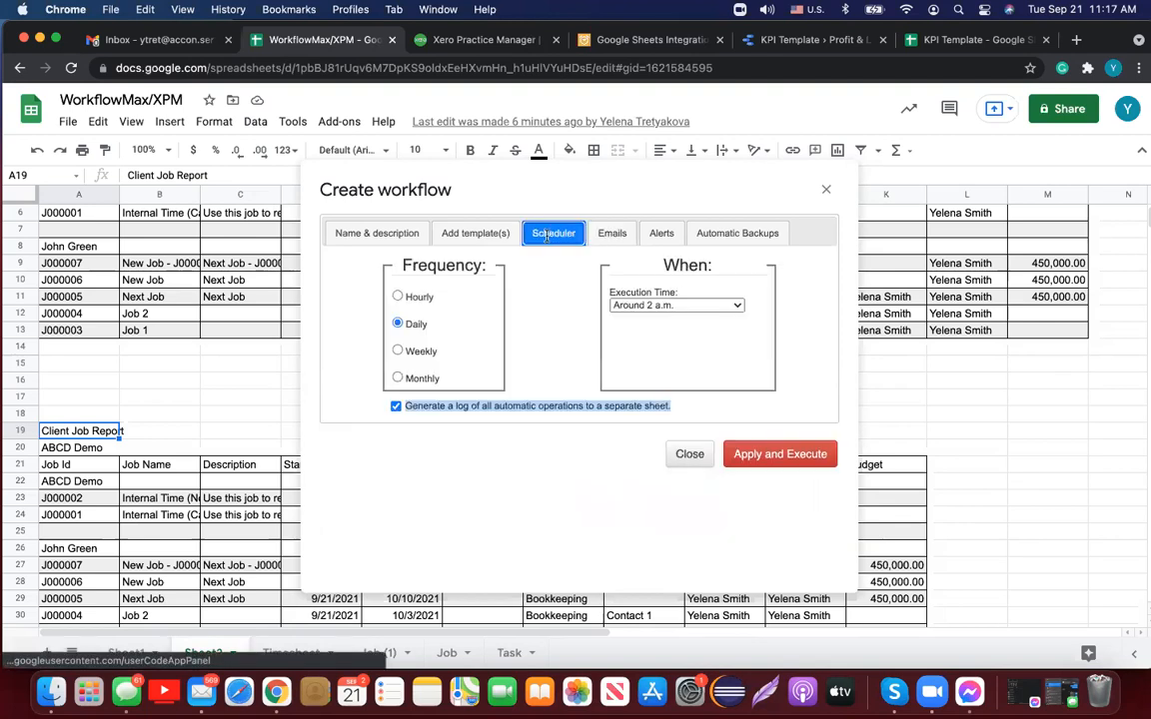
pyautogui.click(544, 507)
pyautogui.click(766, 456)
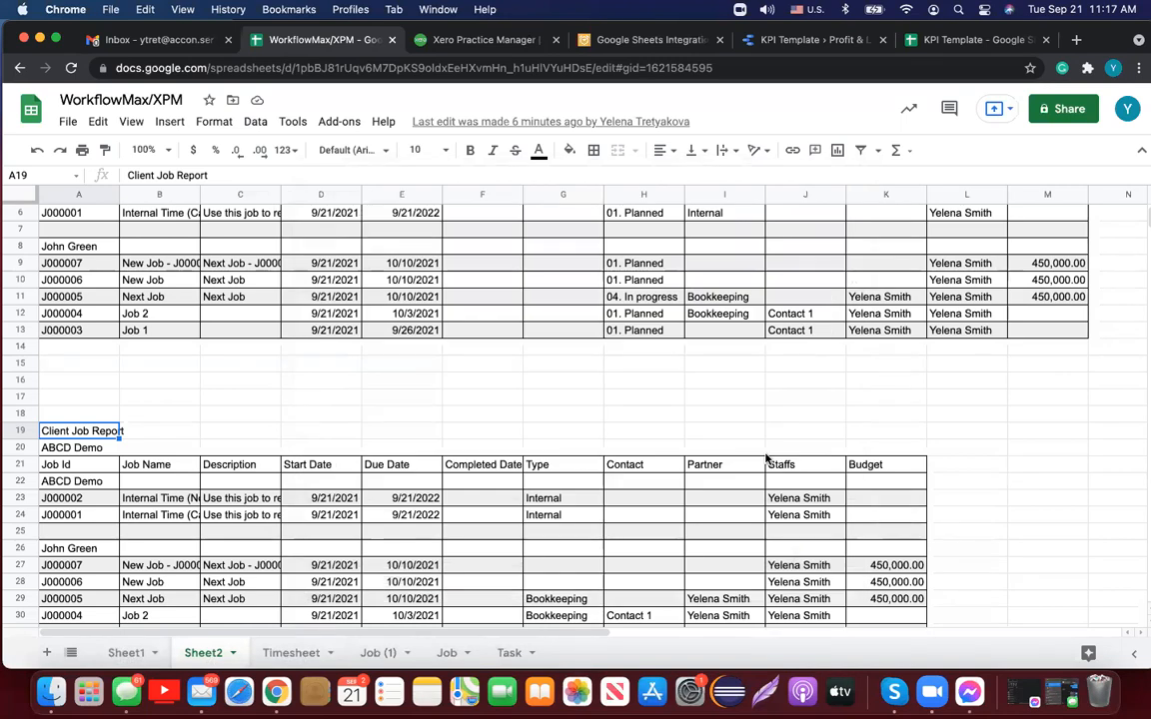
pyautogui.click(339, 122)
# Step: Open Update/Modify/Delete Workflows, select Client WF, and execute it immediately
pyautogui.moveTo(500, 240)
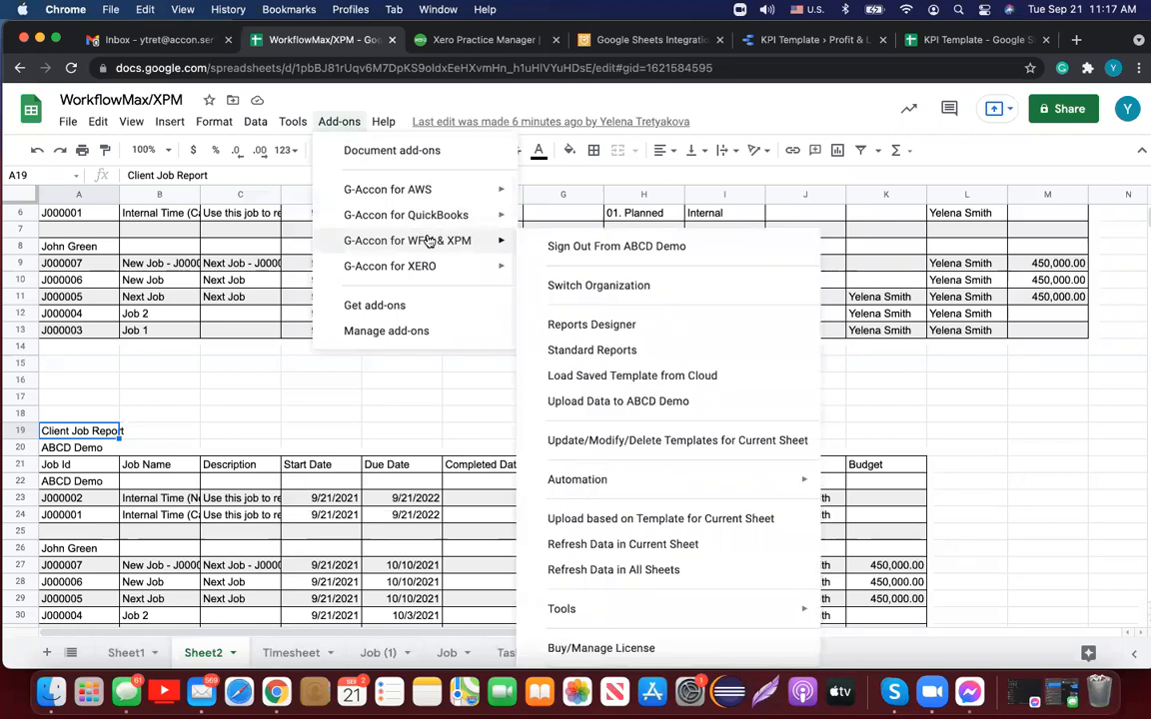
pyautogui.moveTo(645, 481)
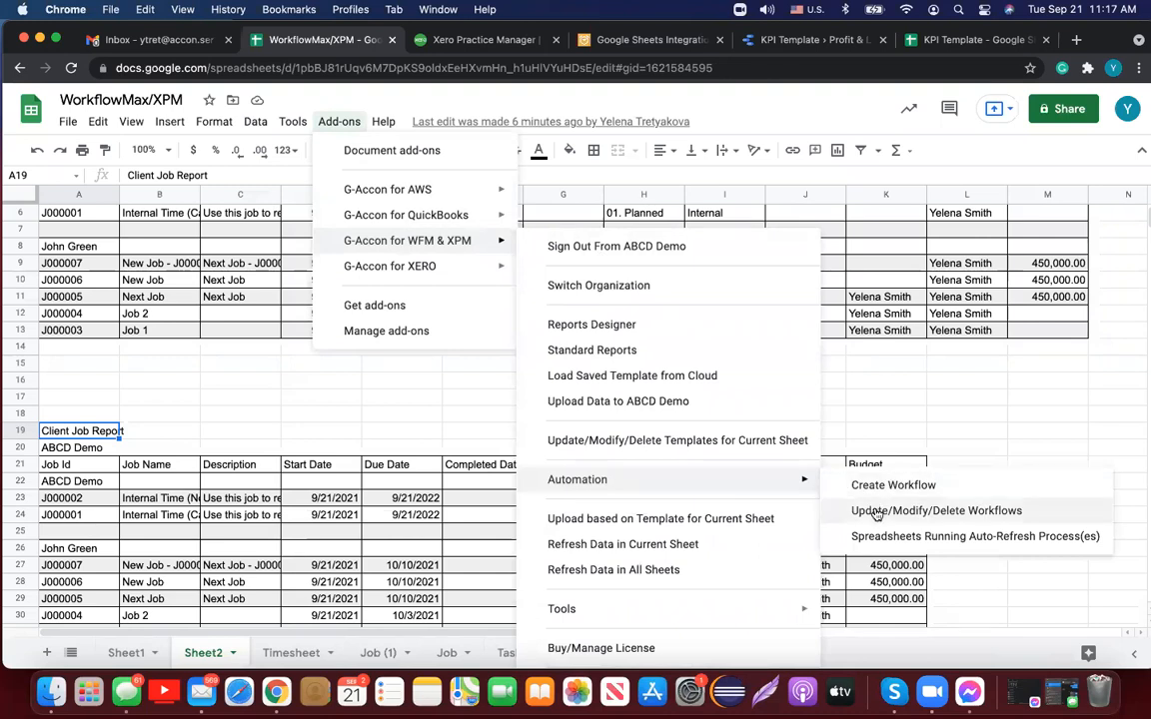
pyautogui.click(875, 513)
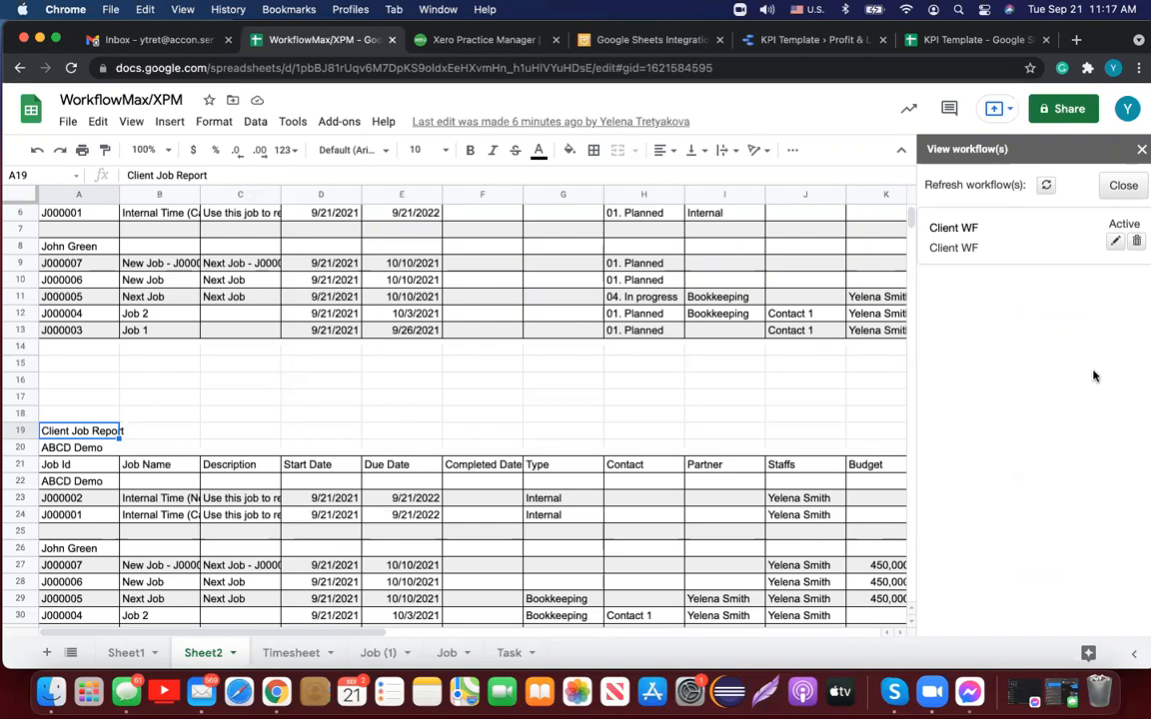
pyautogui.click(949, 229)
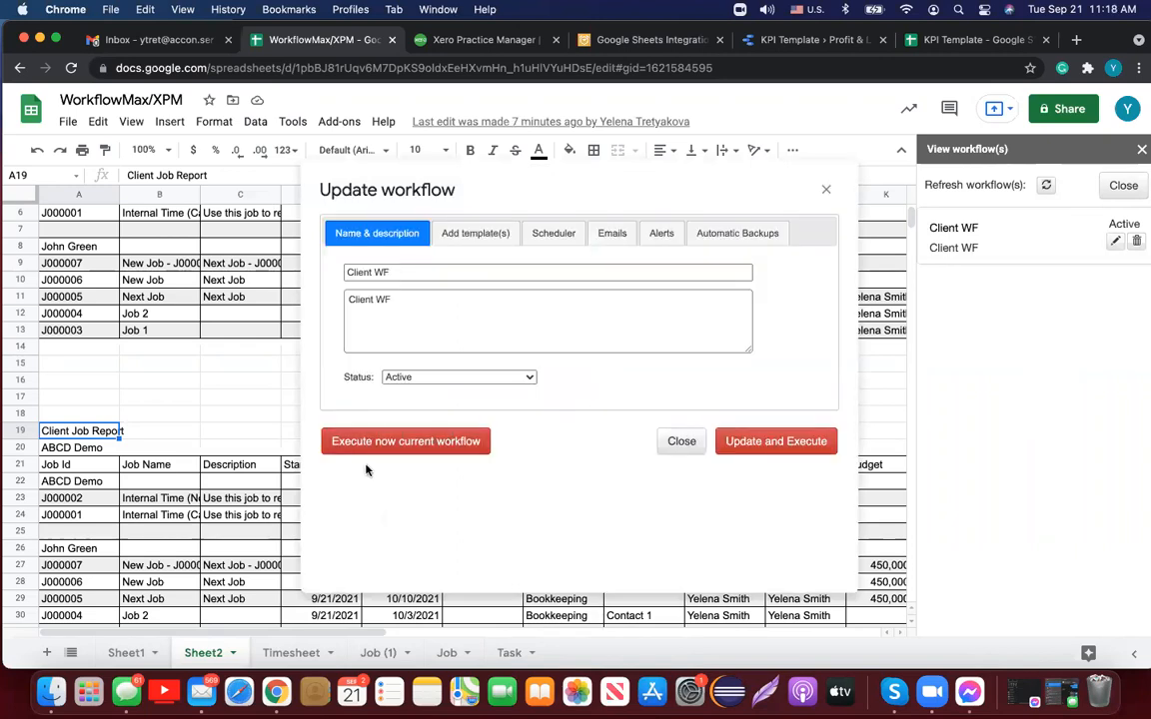
pyautogui.click(420, 443)
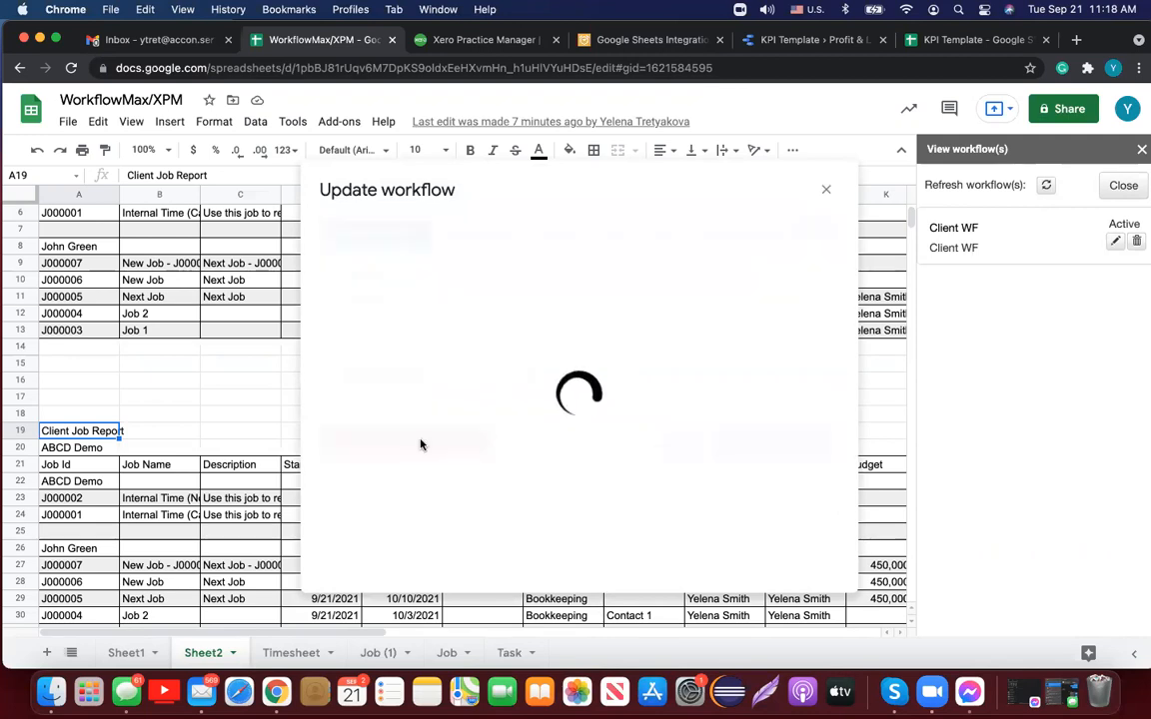
# Step: Close the workflows sidebar and inspect the log entries in D3 and B4
pyautogui.click(1140, 151)
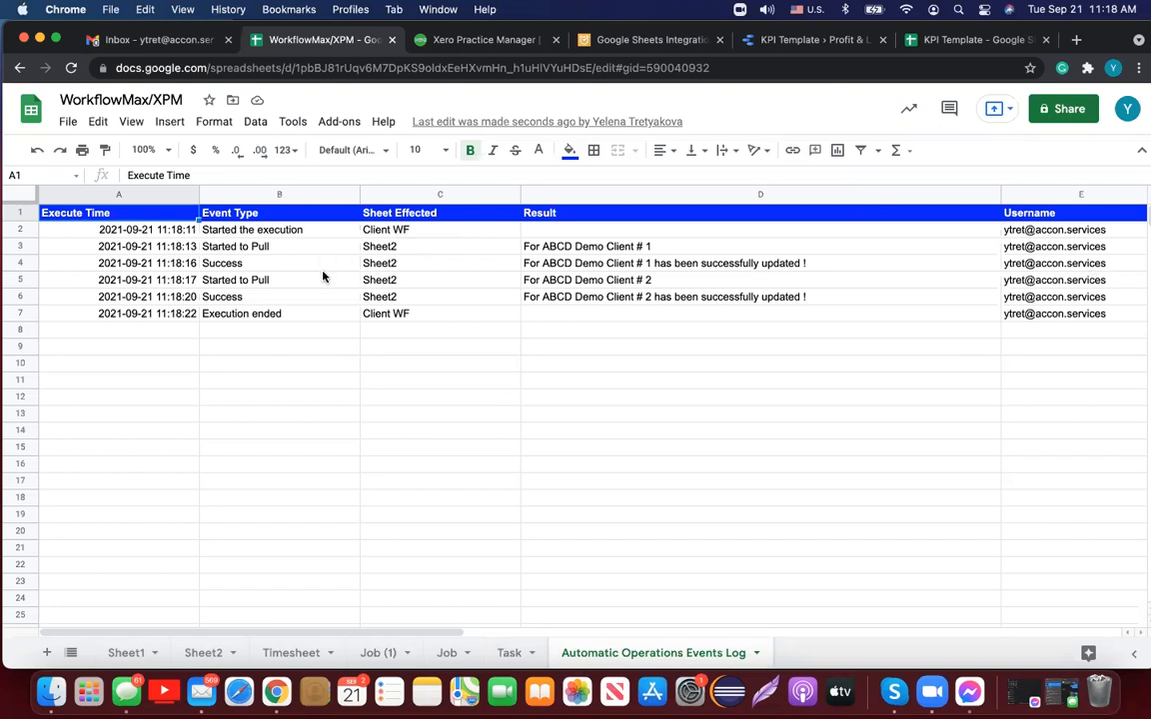
pyautogui.click(587, 248)
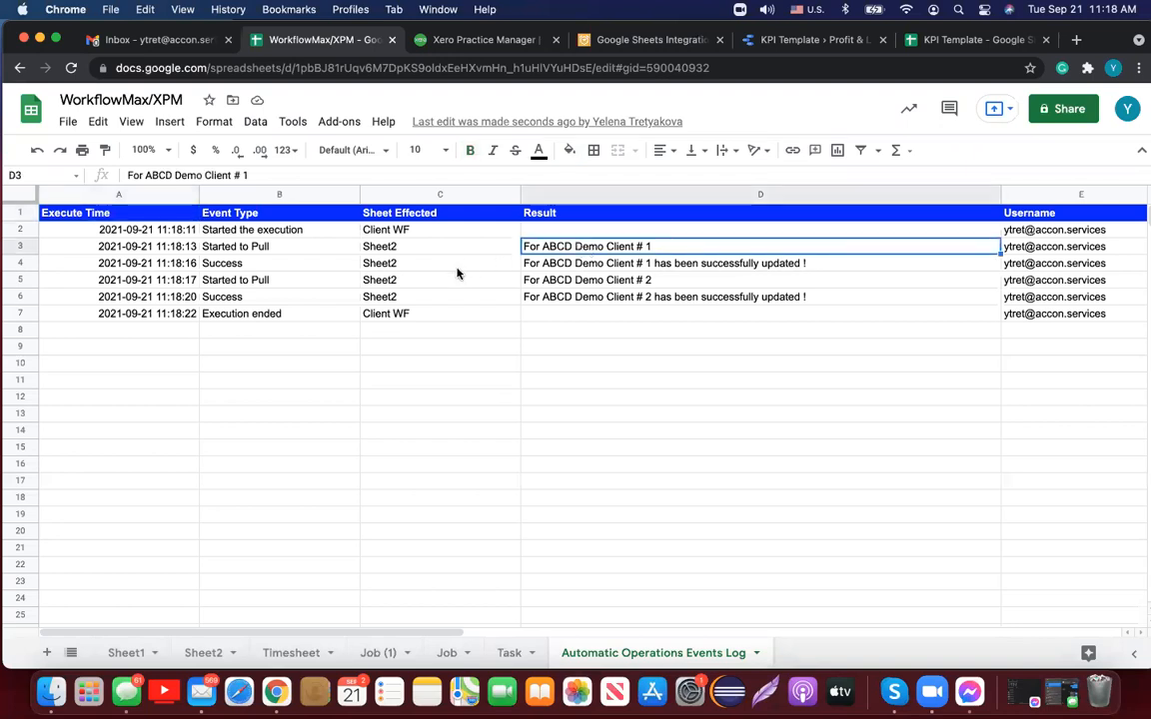
pyautogui.click(266, 263)
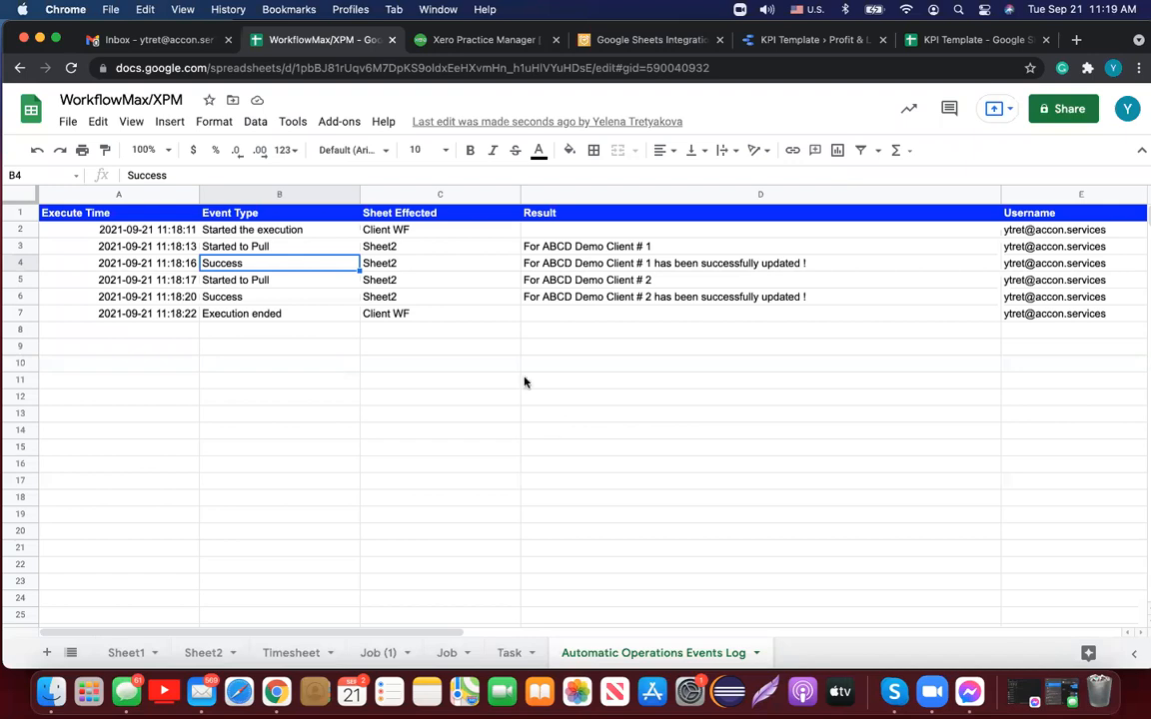
# Step: Start a new G-Accon Reports Designer template from the add-ons menu and show the Select the Object list
pyautogui.click(339, 123)
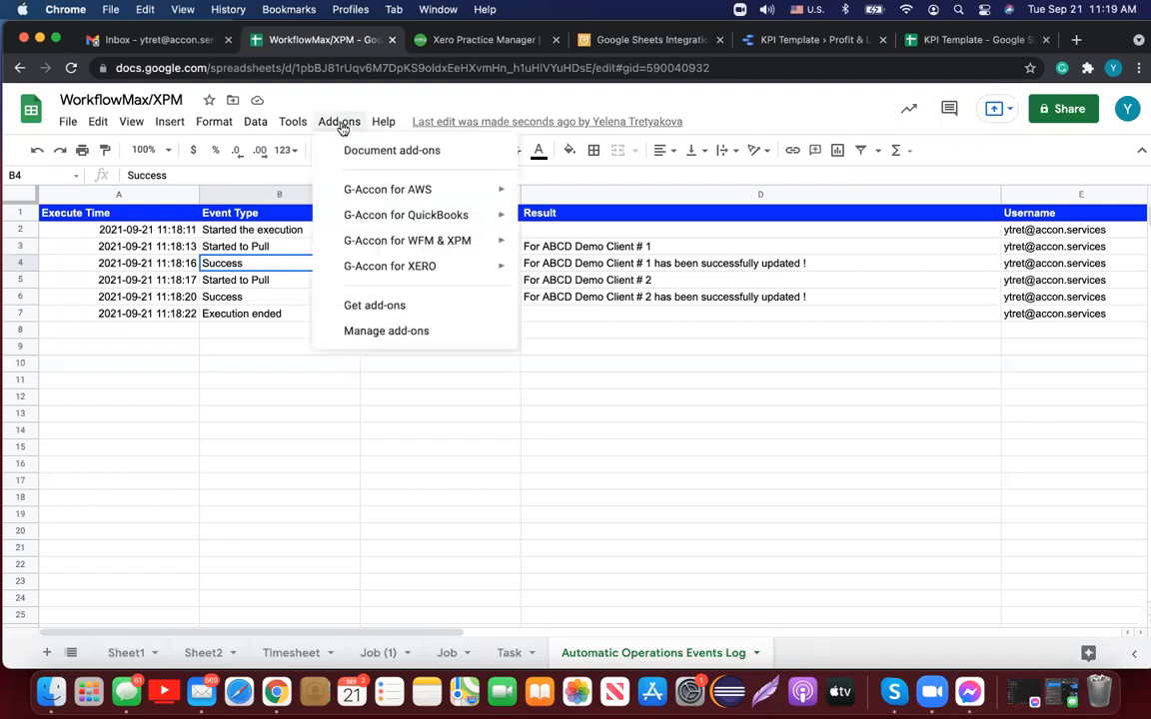
pyautogui.moveTo(447, 246)
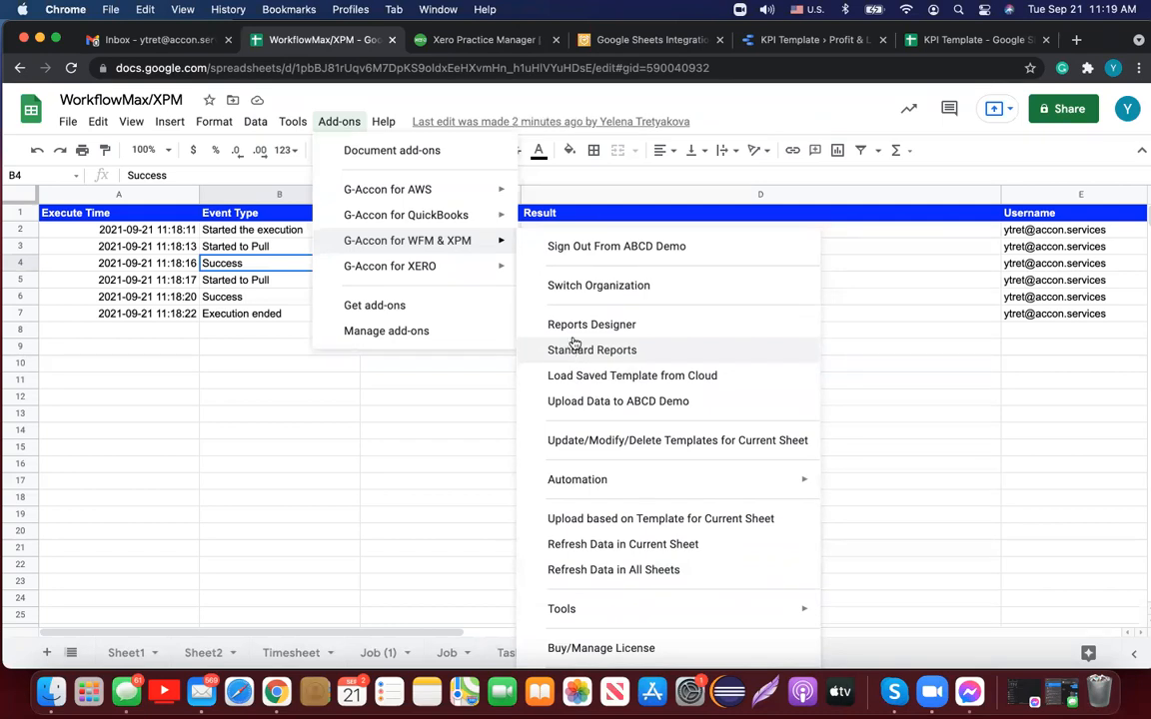
pyautogui.click(573, 329)
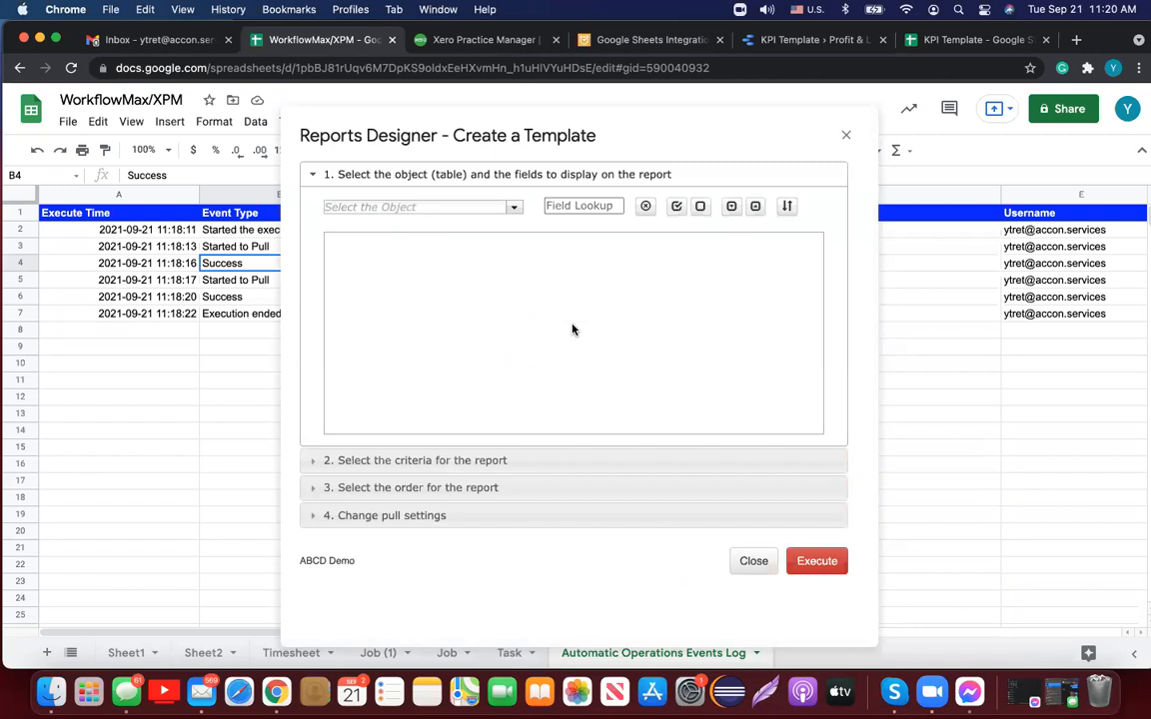
pyautogui.click(513, 207)
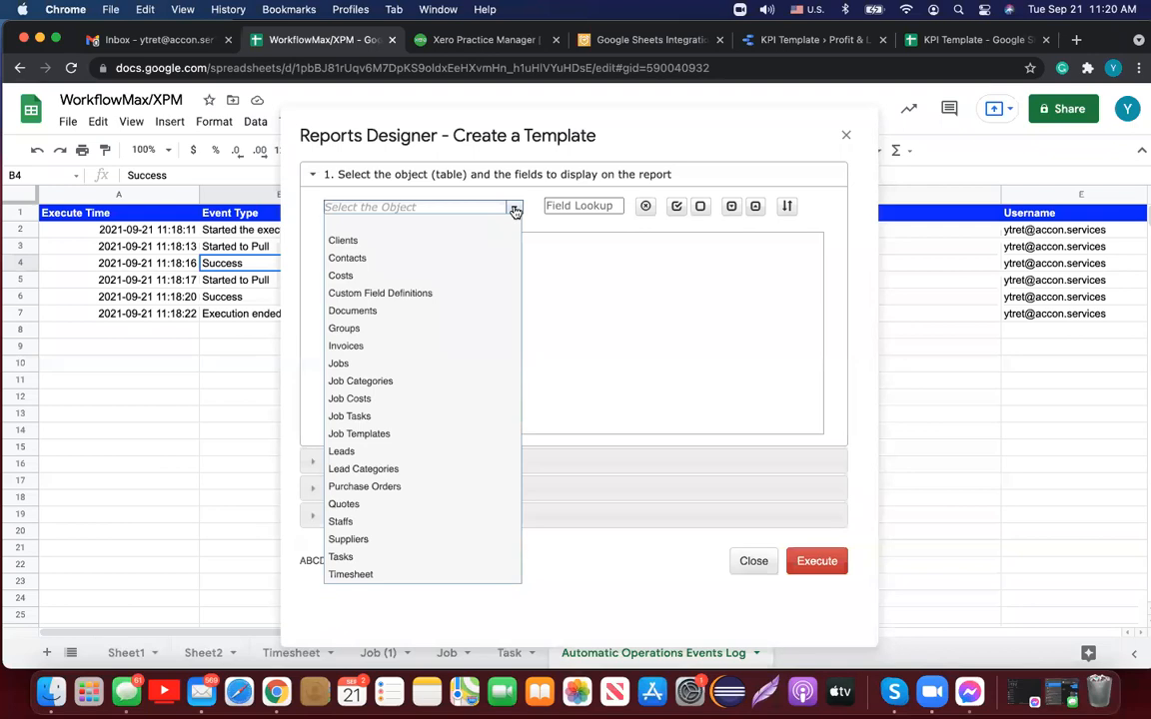
# Step: Choose Jobs as the report object, then select all and deselect all its fields
pyautogui.click(405, 369)
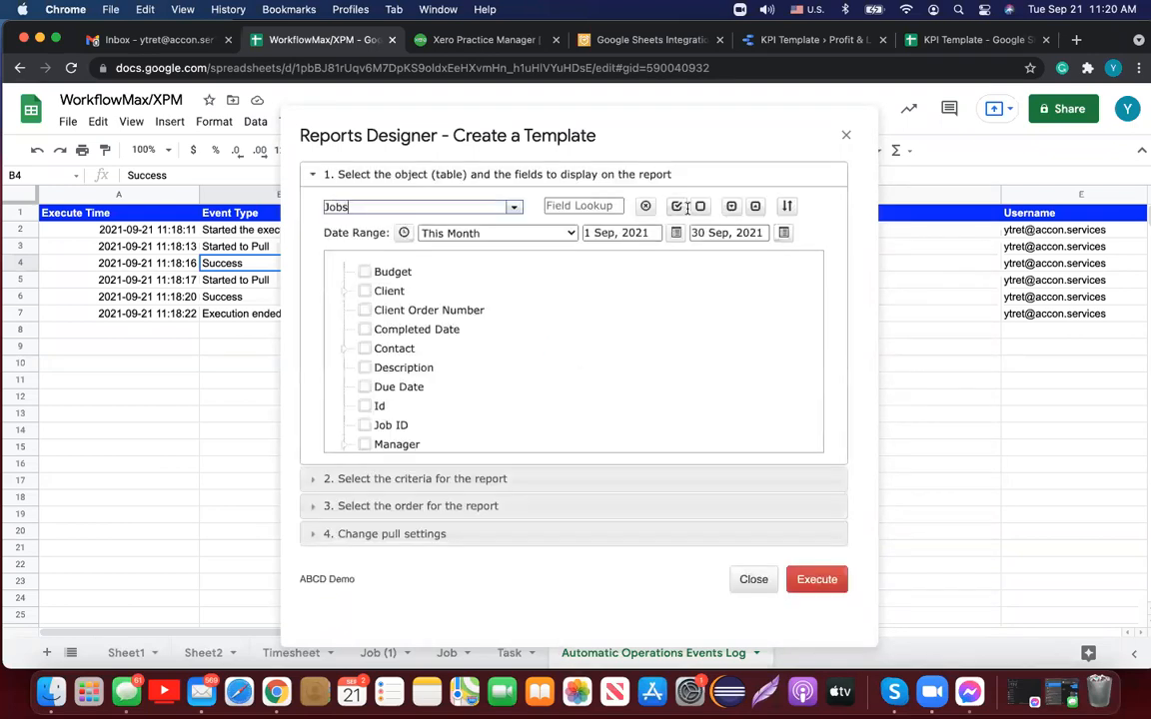
pyautogui.click(677, 207)
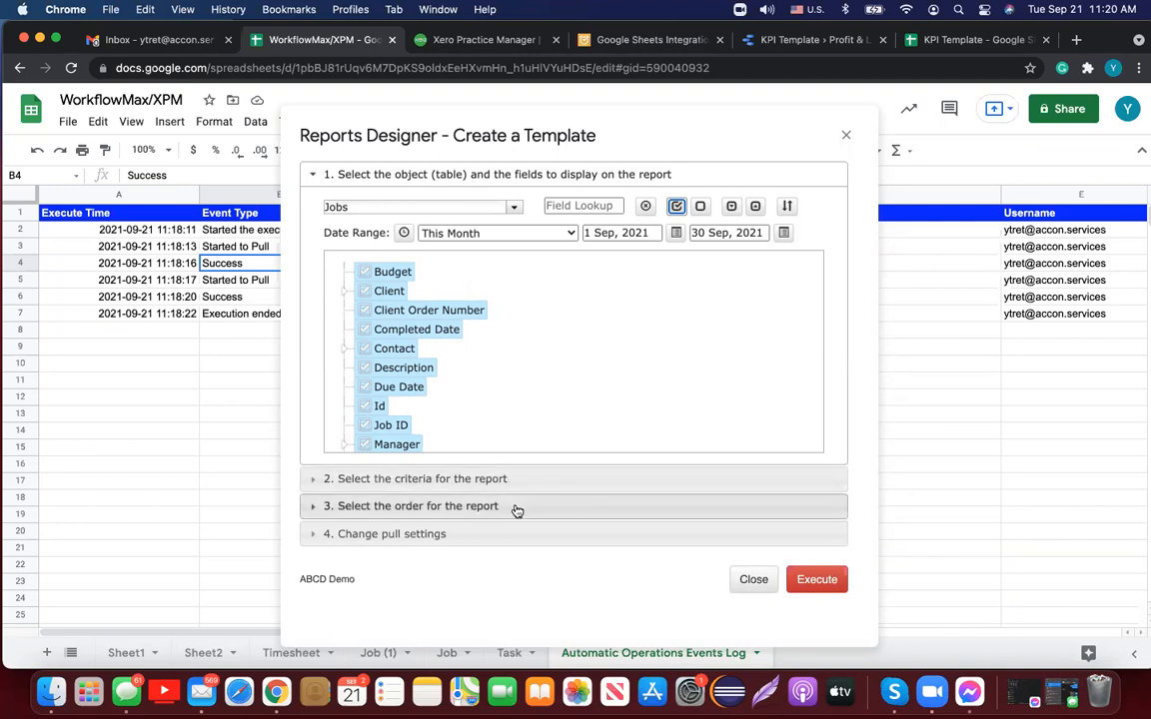
pyautogui.click(700, 207)
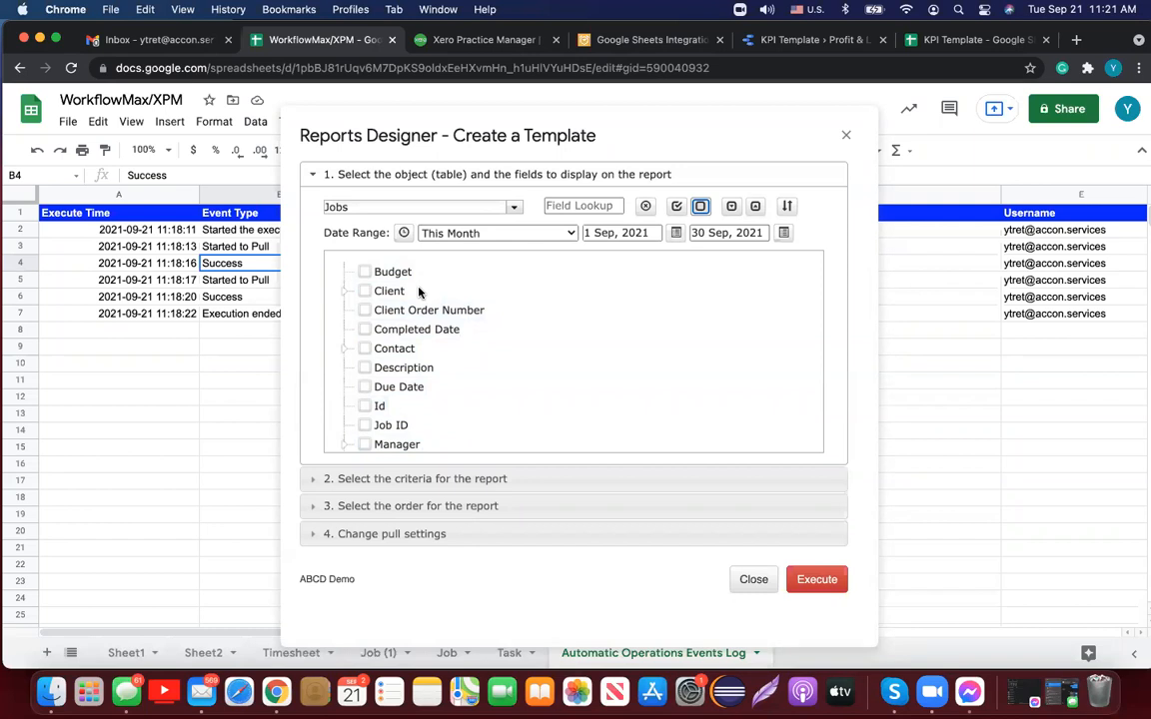
# Step: Expand the Client, Contact, Manager and Milestones field groups to inspect their sub-fields
pyautogui.click(366, 292)
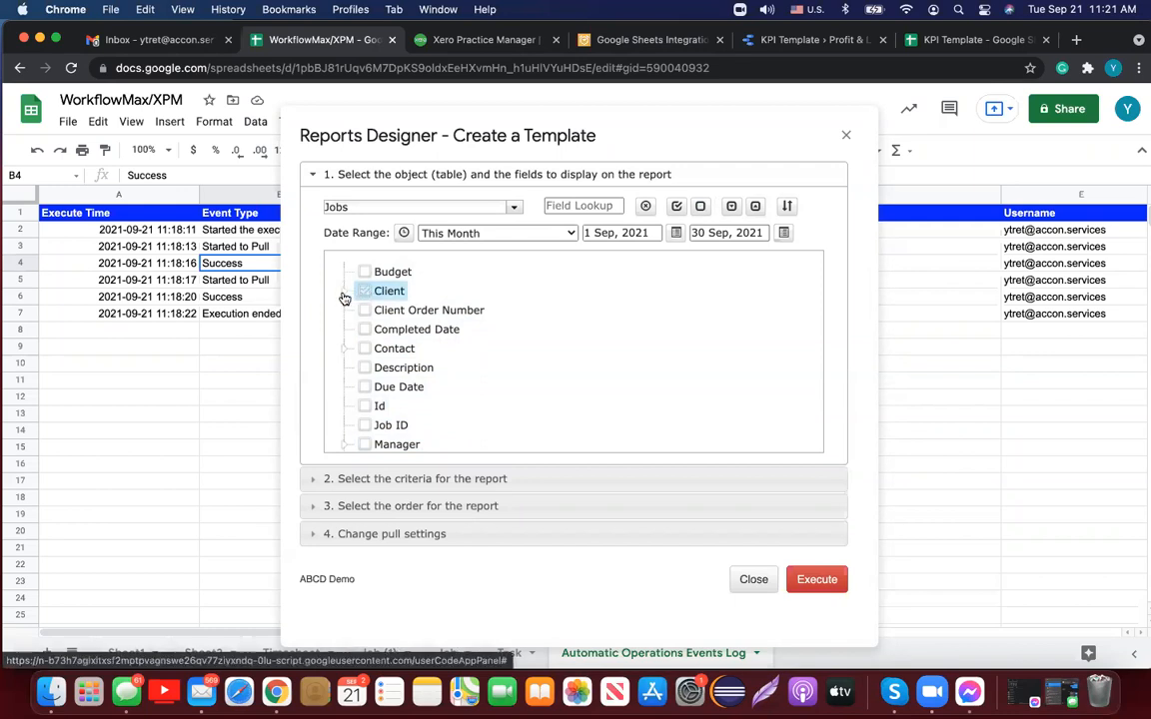
pyautogui.click(343, 292)
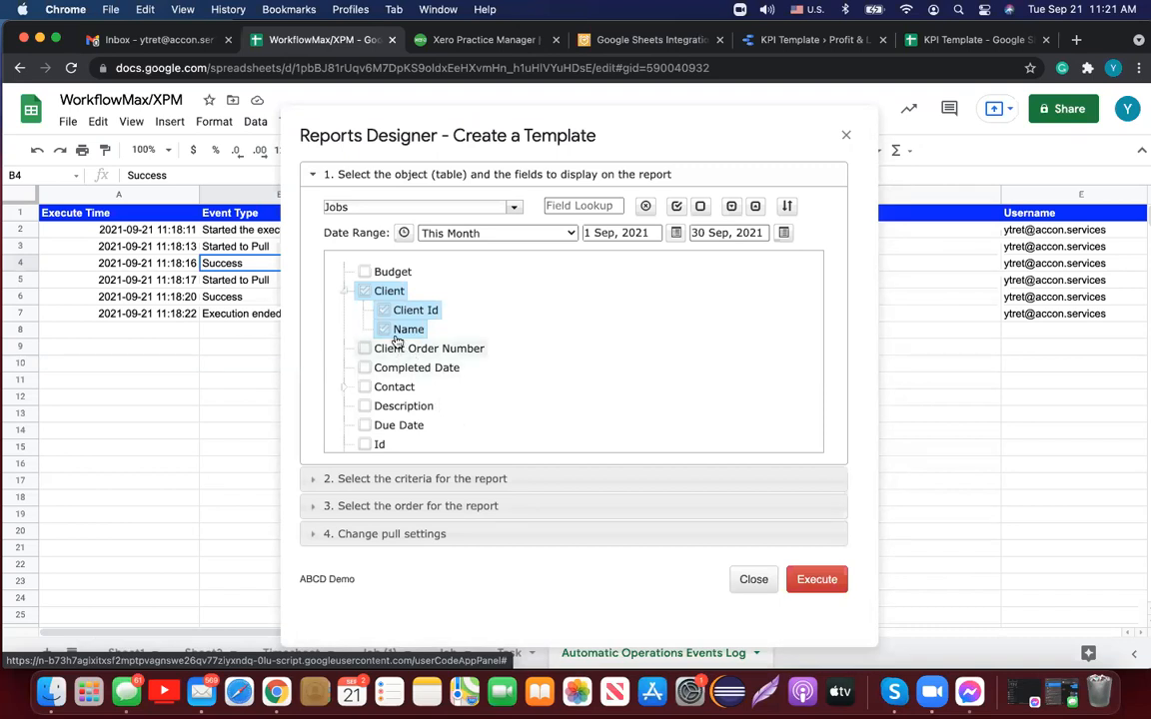
pyautogui.click(365, 290)
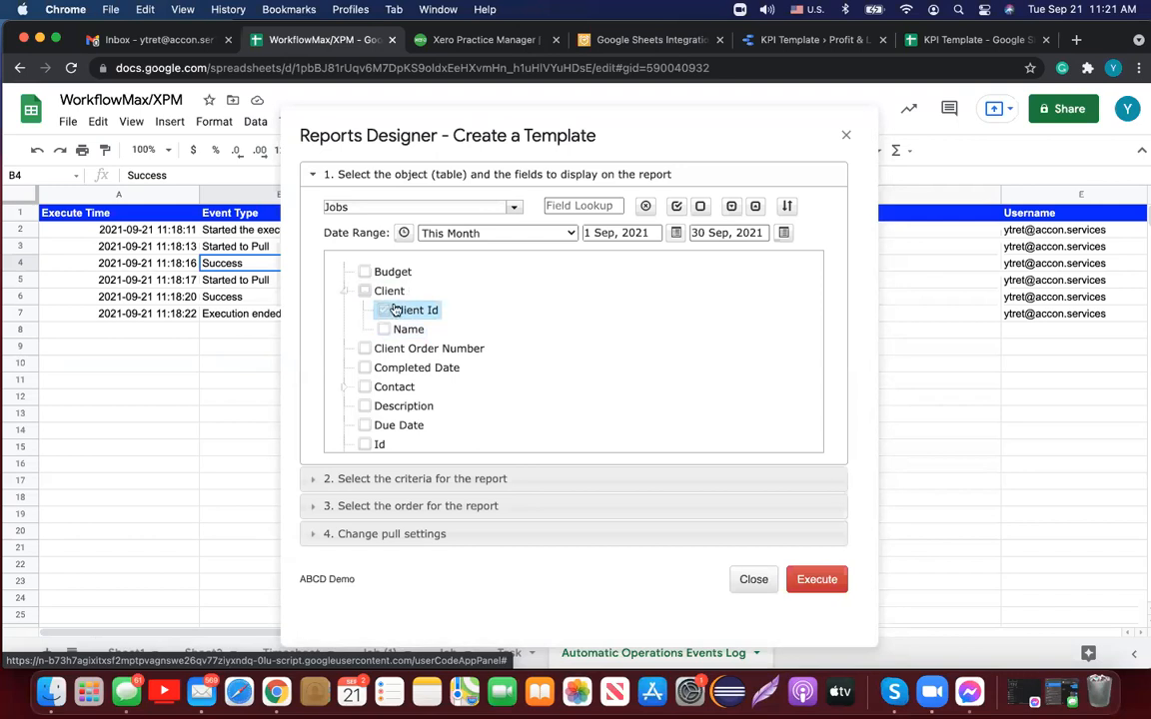
pyautogui.scroll(-3, 521, 318)
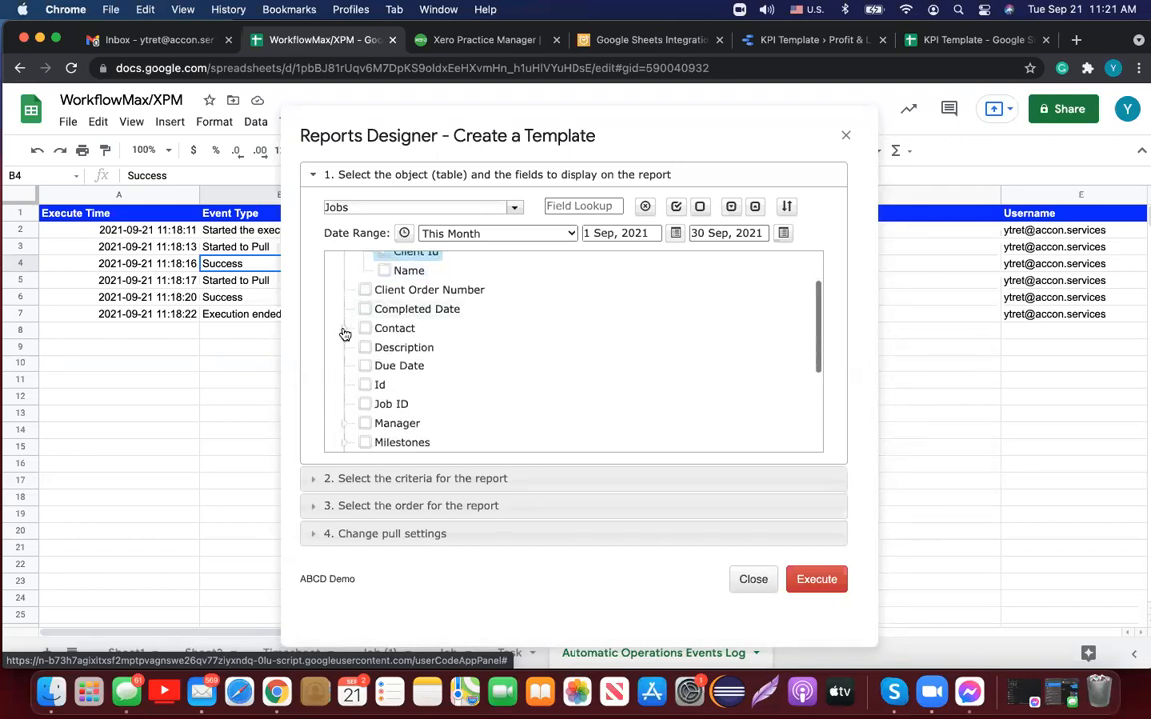
pyautogui.click(343, 329)
pyautogui.scroll(-3, 531, 376)
pyautogui.scroll(-3, 530, 376)
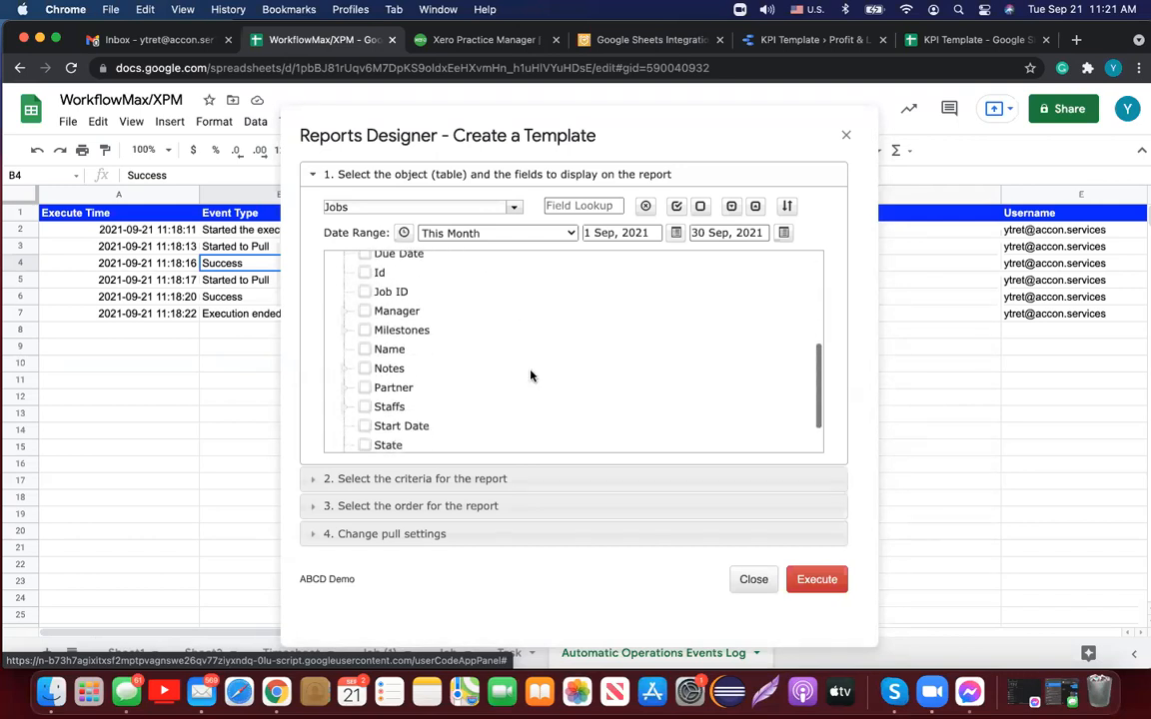
pyautogui.click(345, 313)
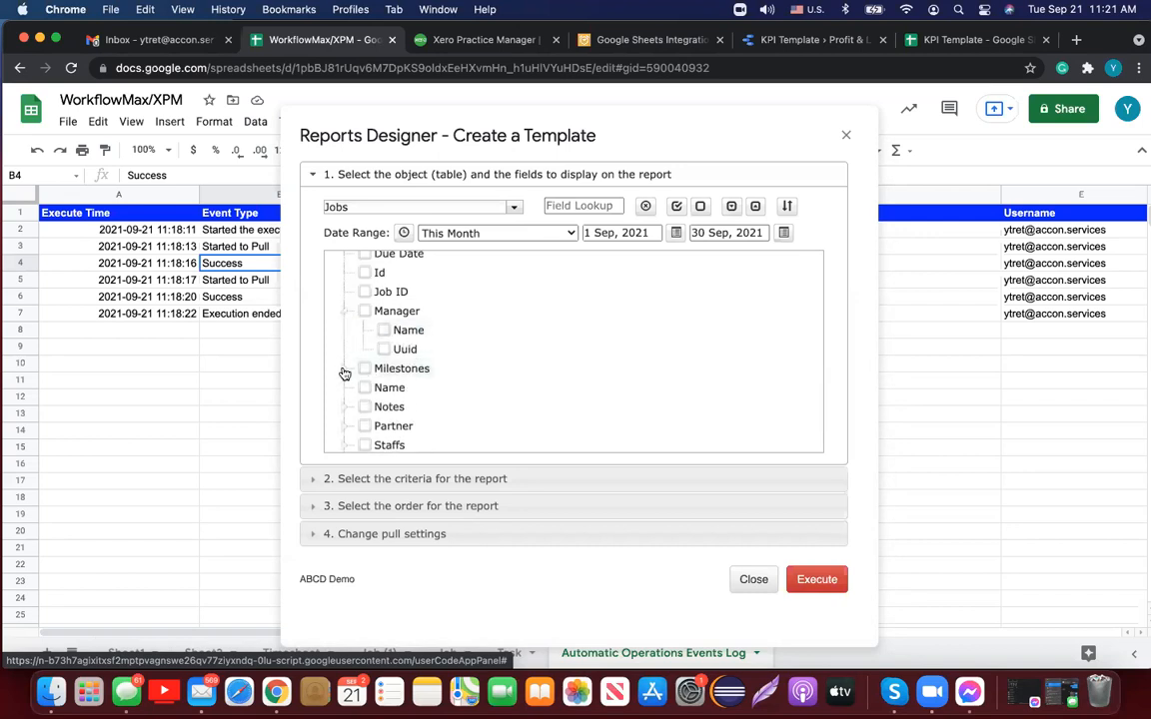
pyautogui.click(346, 369)
pyautogui.scroll(-5, 547, 381)
pyautogui.scroll(-5, 547, 381)
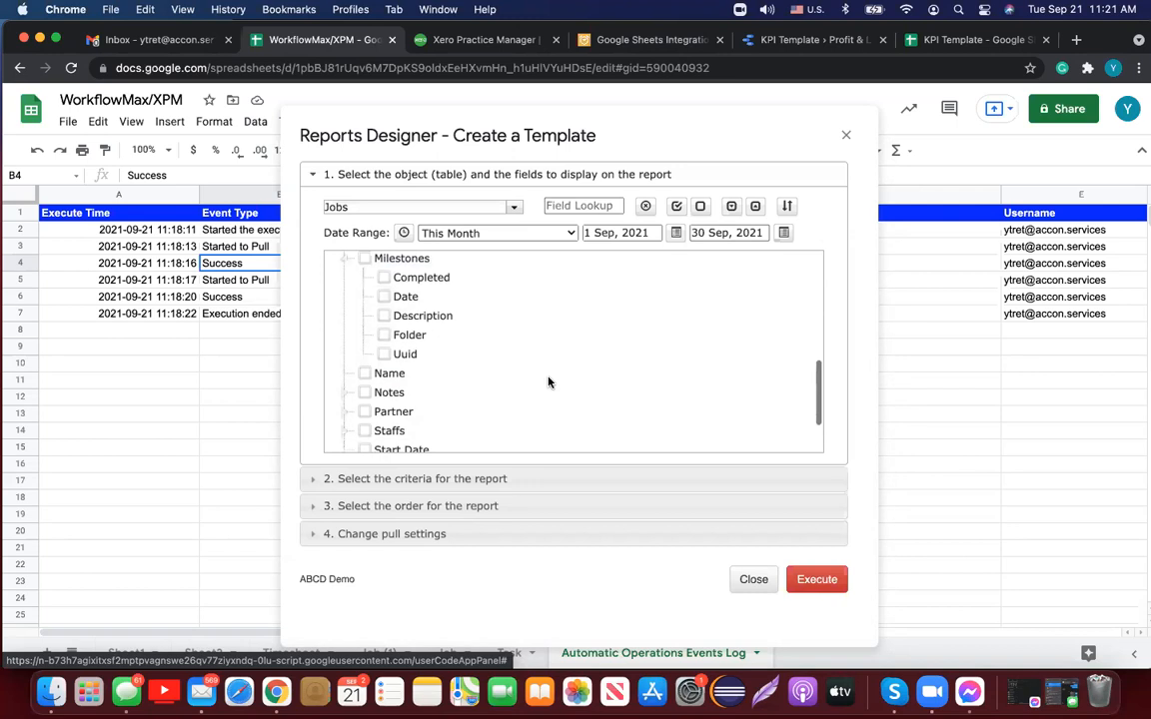
pyautogui.scroll(5, 548, 381)
pyautogui.scroll(2, 547, 381)
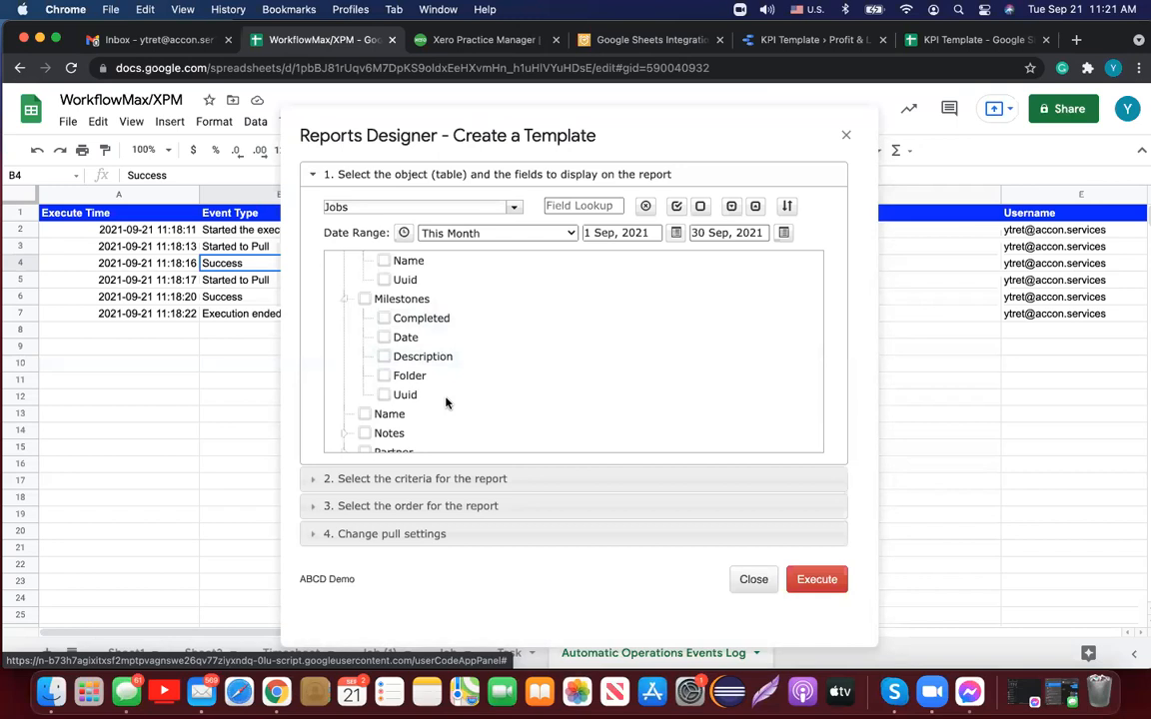
pyautogui.scroll(10, 447, 403)
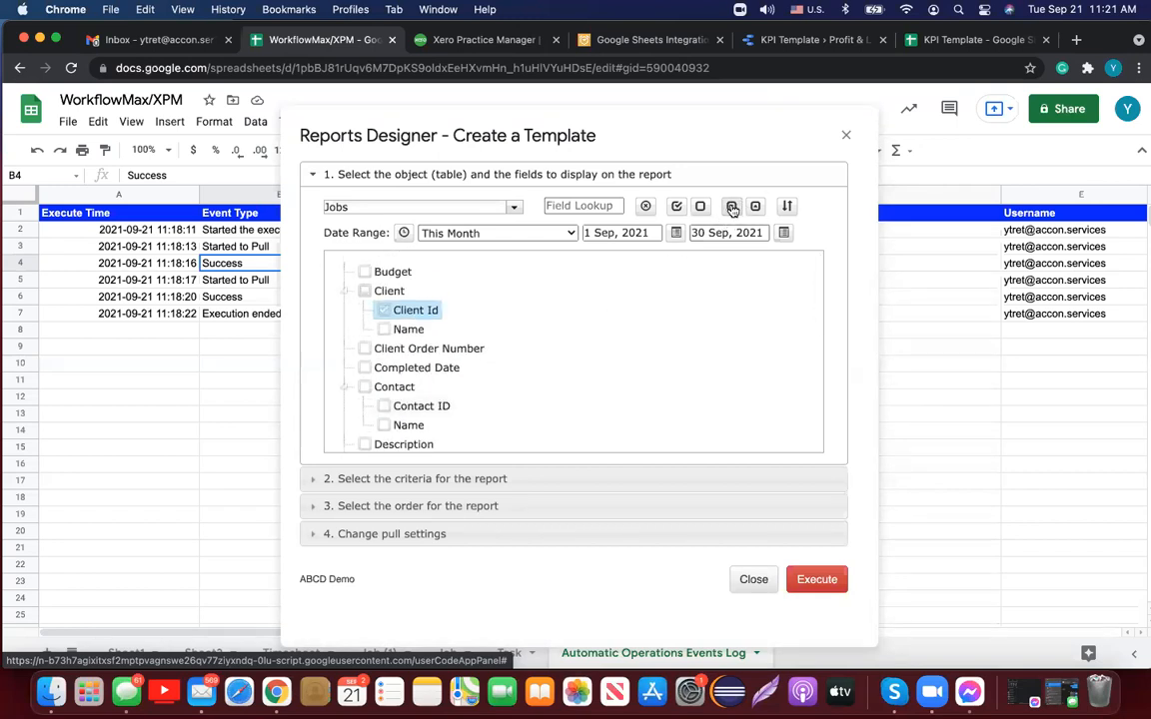
pyautogui.scroll(-4, 675, 333)
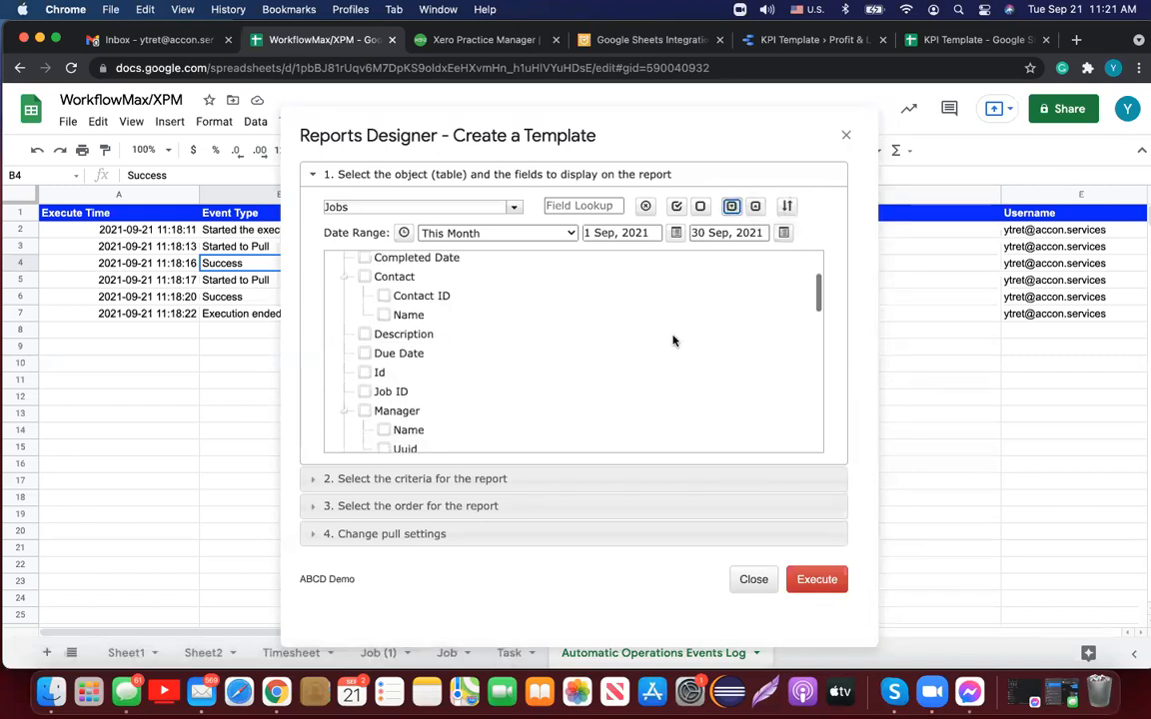
# Step: Collapse all field groups and tick every Jobs field with Select All
pyautogui.click(756, 207)
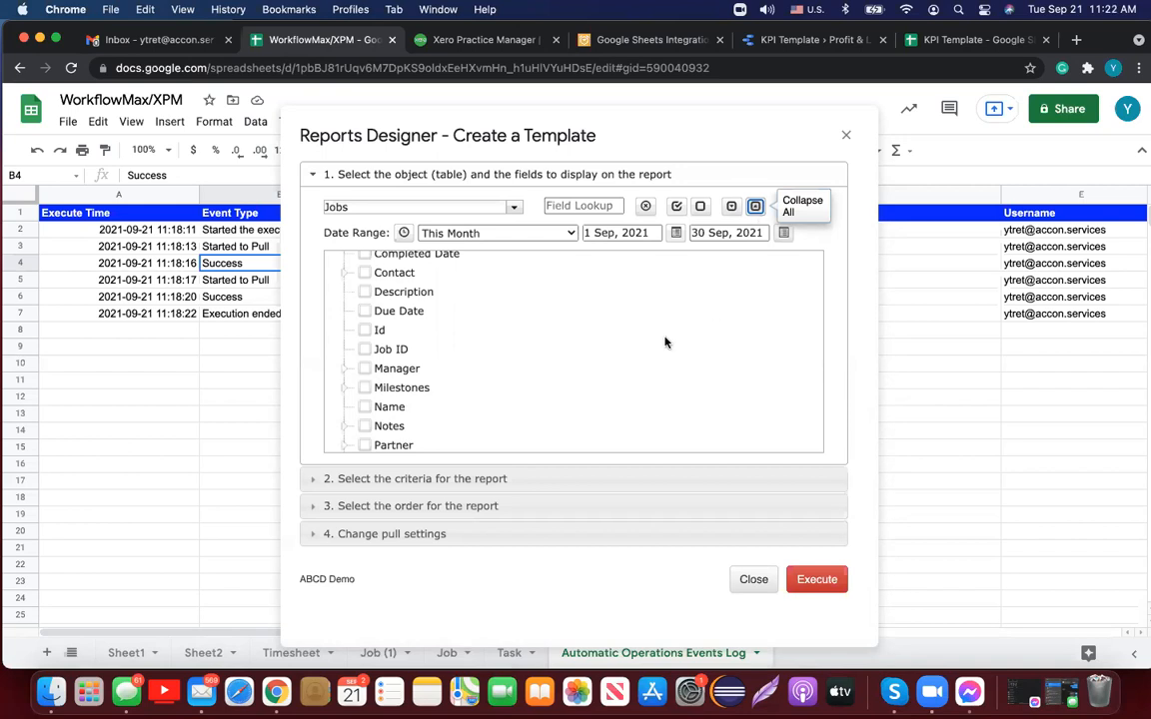
pyautogui.scroll(3, 662, 339)
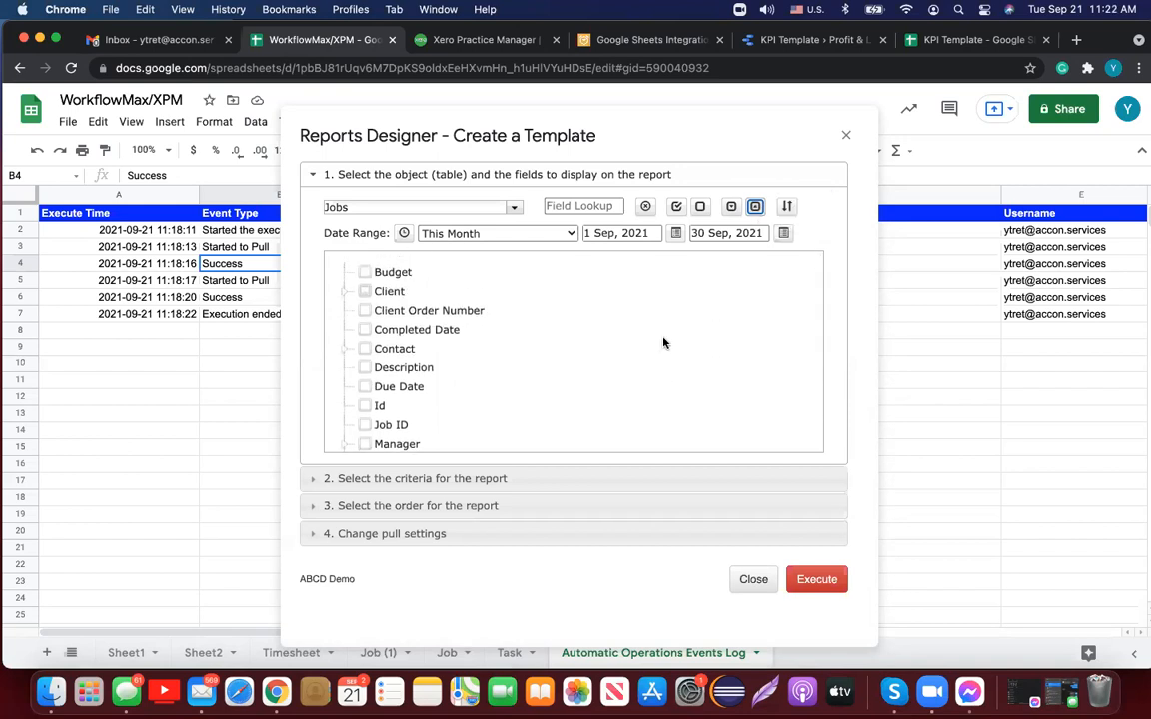
pyautogui.click(676, 207)
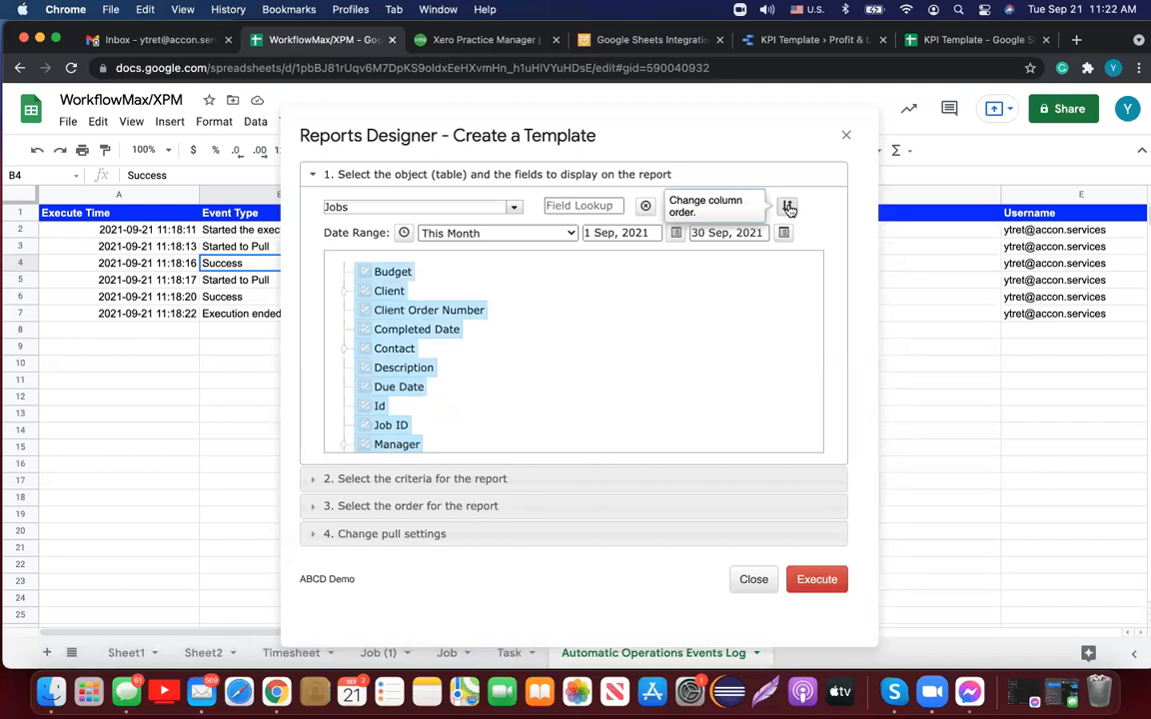
# Step: In the column order view, move Job ID, Id and Name above client.Client Id
pyautogui.click(788, 207)
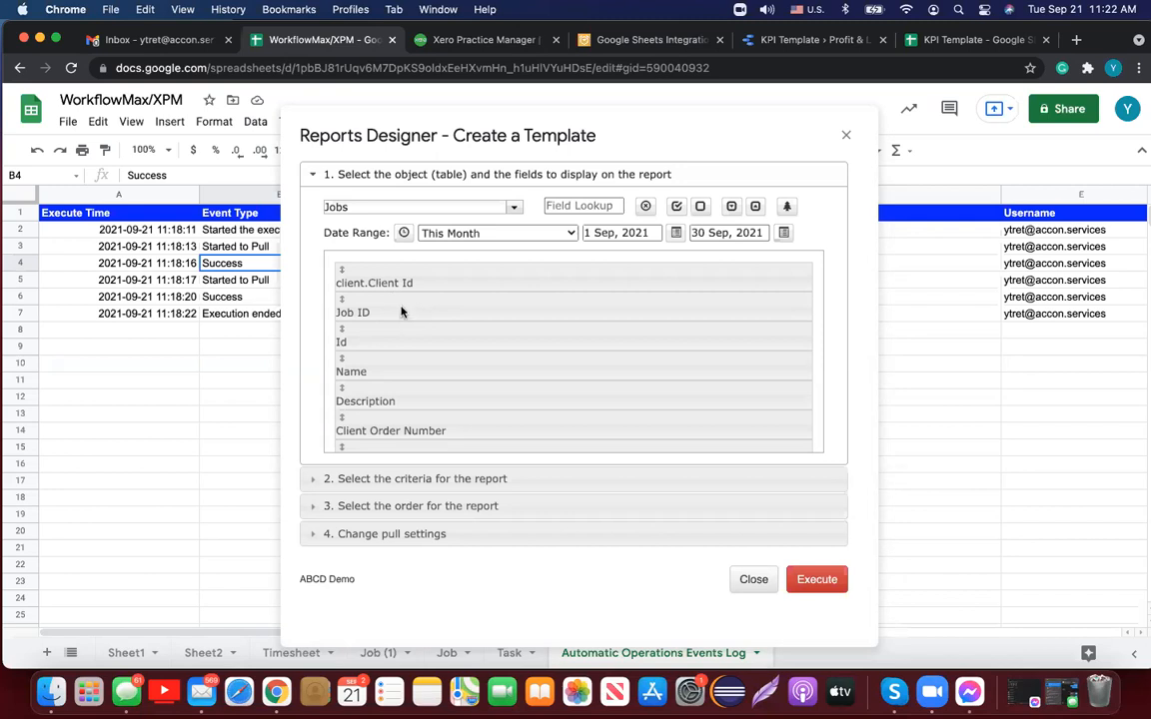
pyautogui.moveTo(400, 312); pyautogui.dragTo(399, 276)
pyautogui.moveTo(405, 343); pyautogui.dragTo(404, 309)
pyautogui.moveTo(386, 372); pyautogui.dragTo(388, 343)
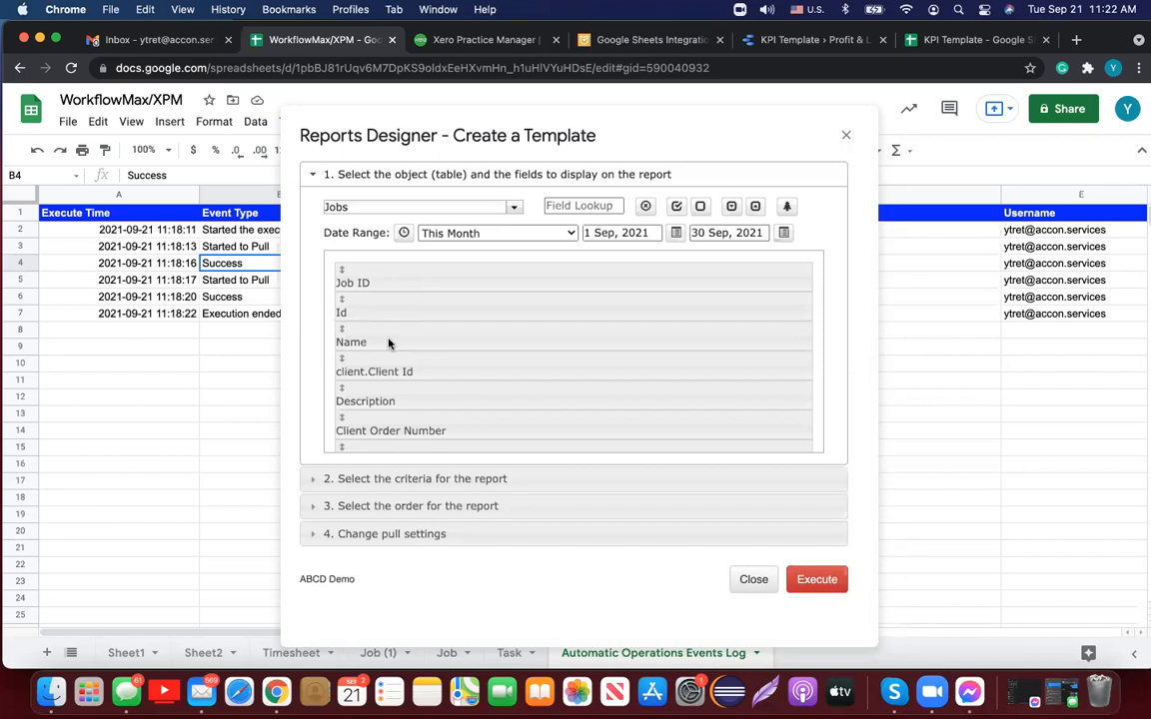
pyautogui.click(788, 206)
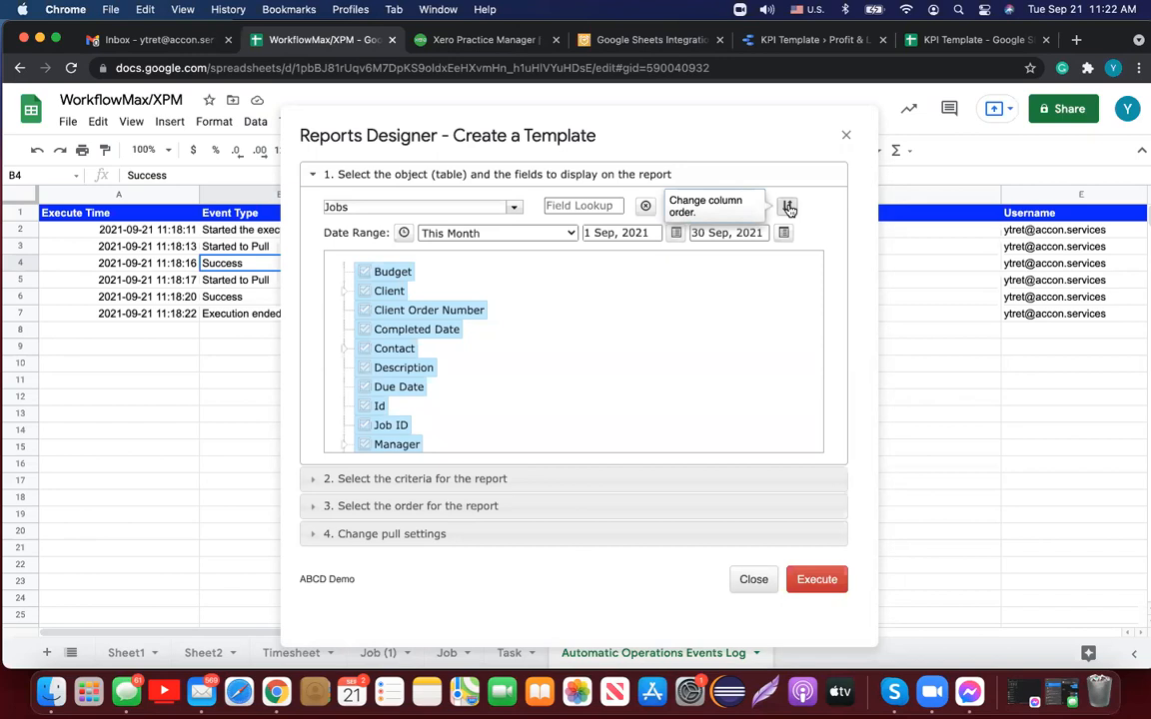
# Step: In the criteria section, add a filter on the Type field with value 'TEST'
pyautogui.click(437, 481)
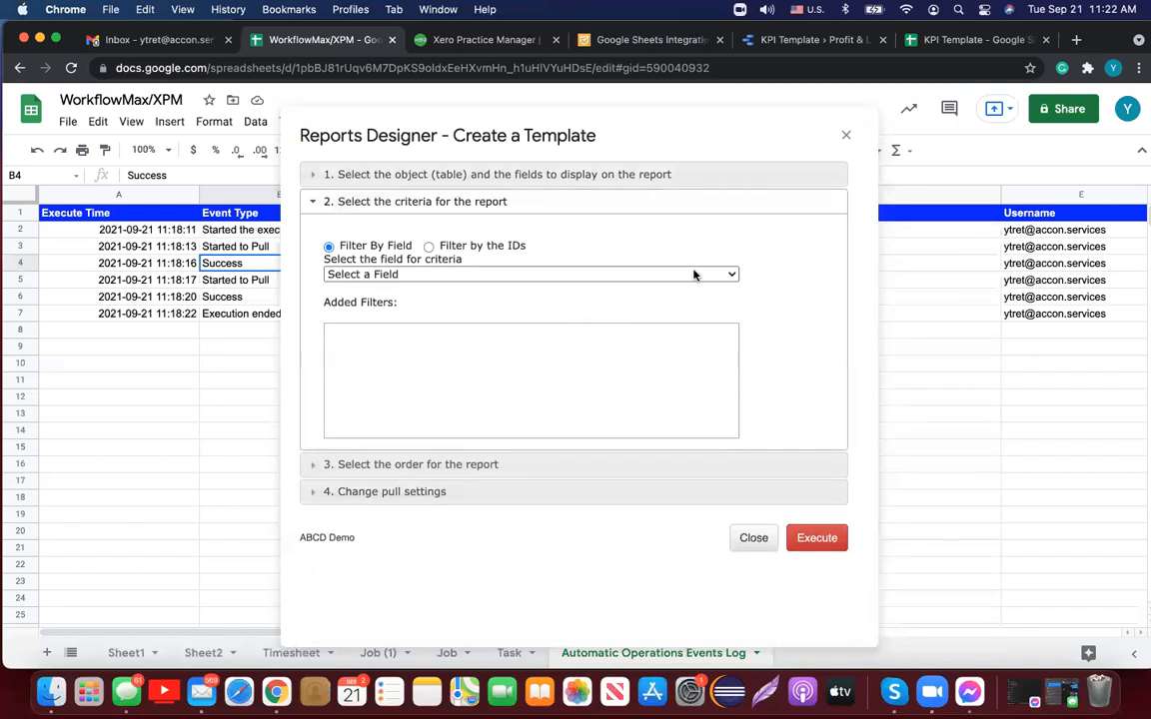
pyautogui.click(732, 275)
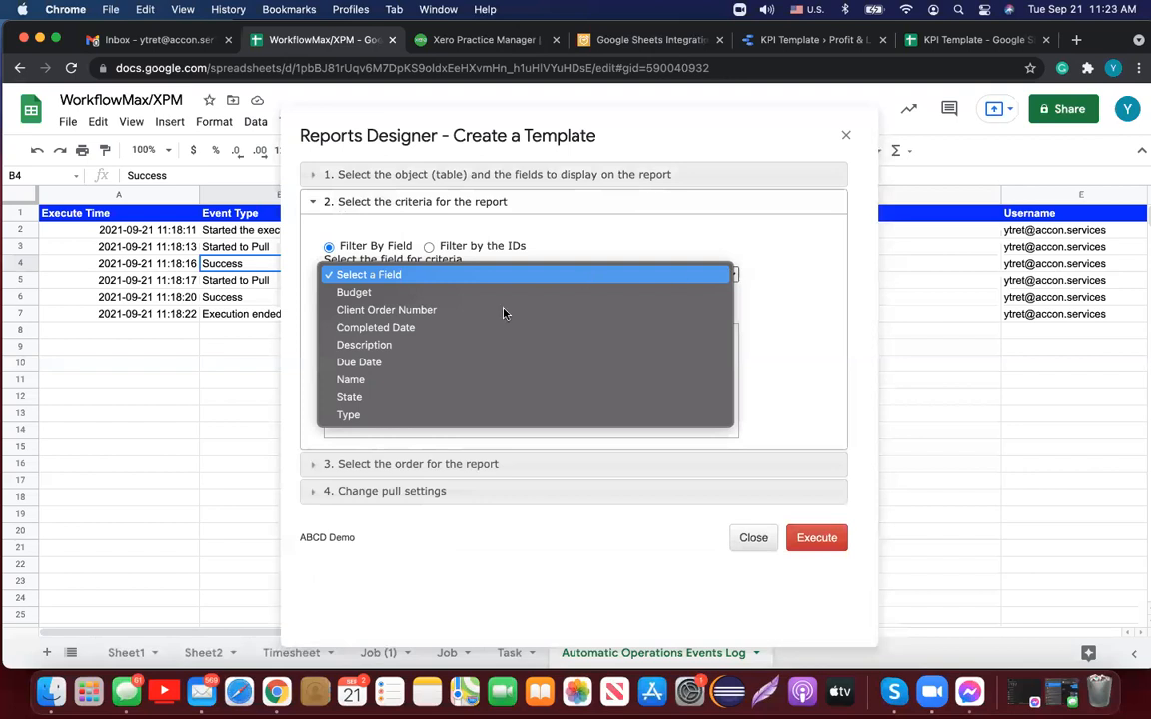
pyautogui.click(431, 418)
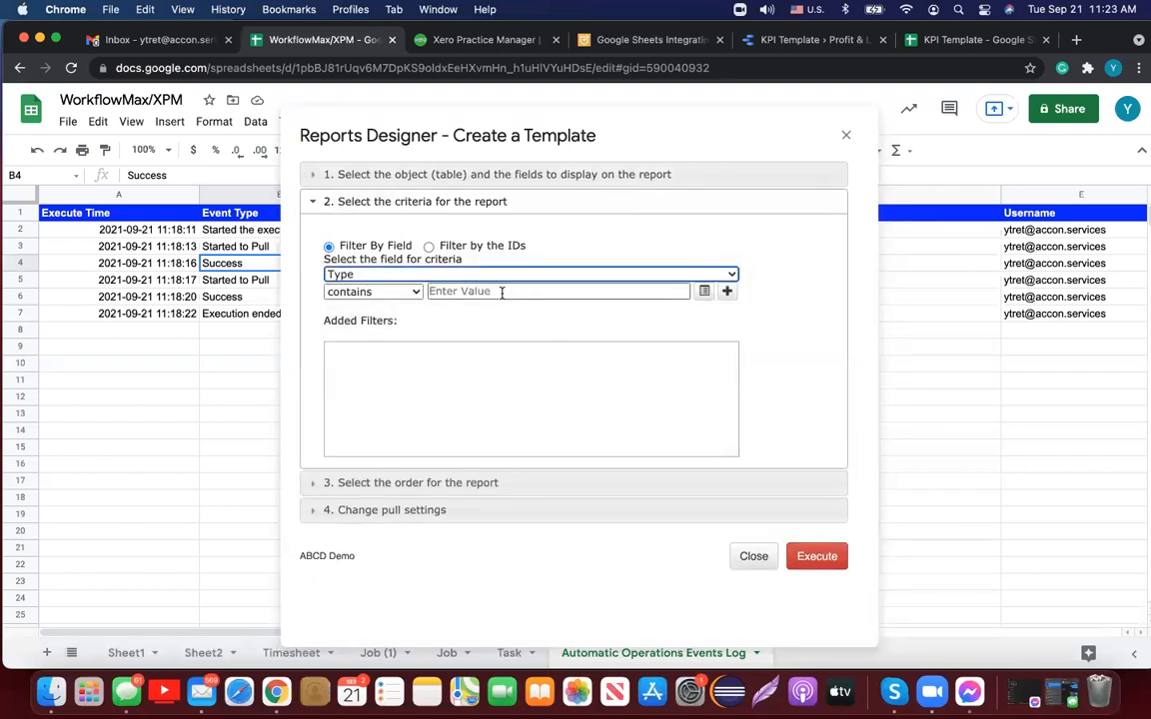
pyautogui.click(466, 291)
pyautogui.write('TEST')
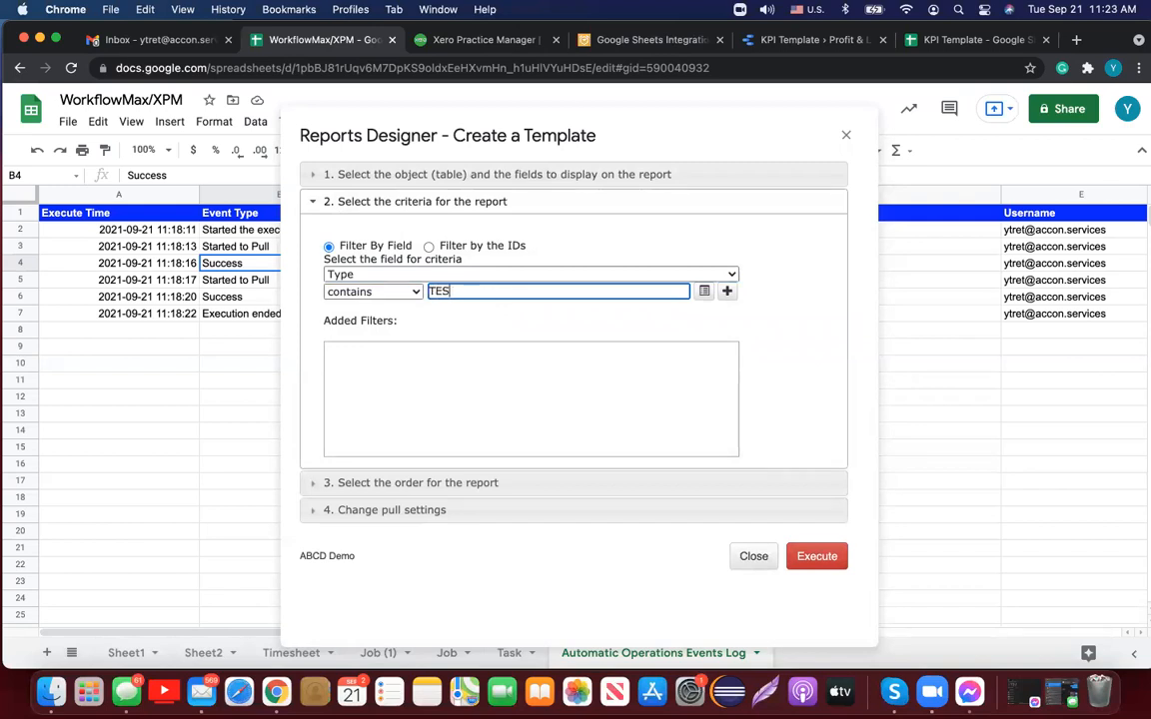
pyautogui.click(728, 292)
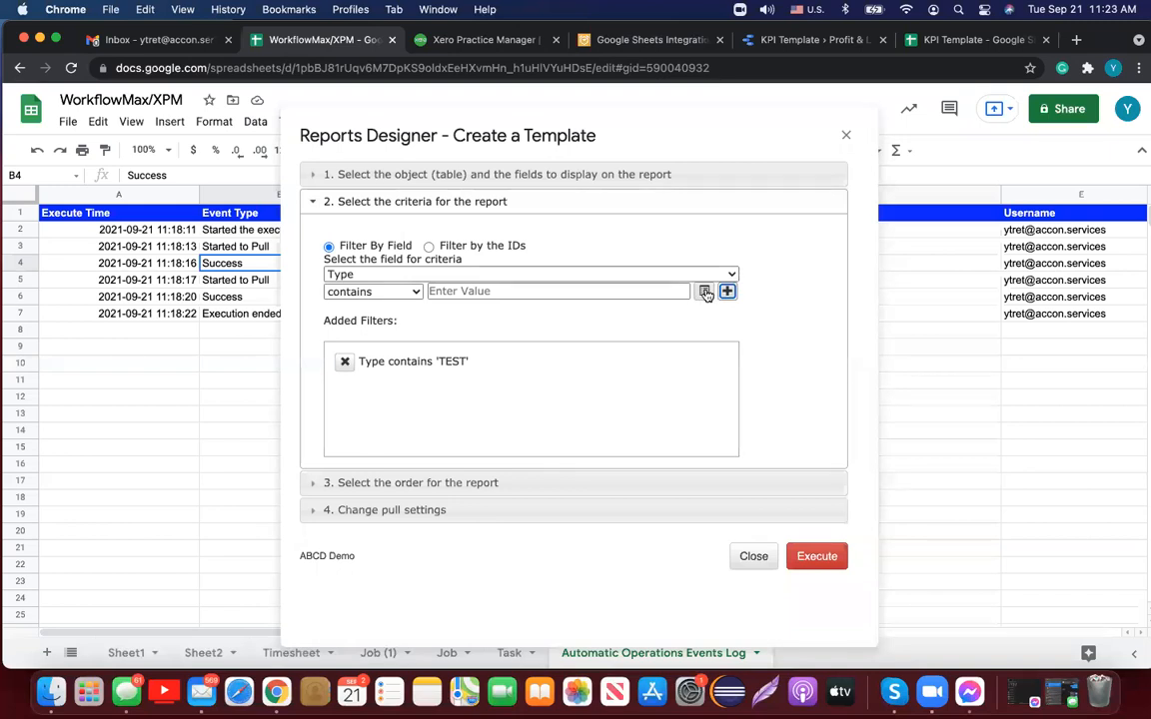
# Step: Choose Due Date as the next criteria field, with the 'before' condition
pyautogui.click(734, 276)
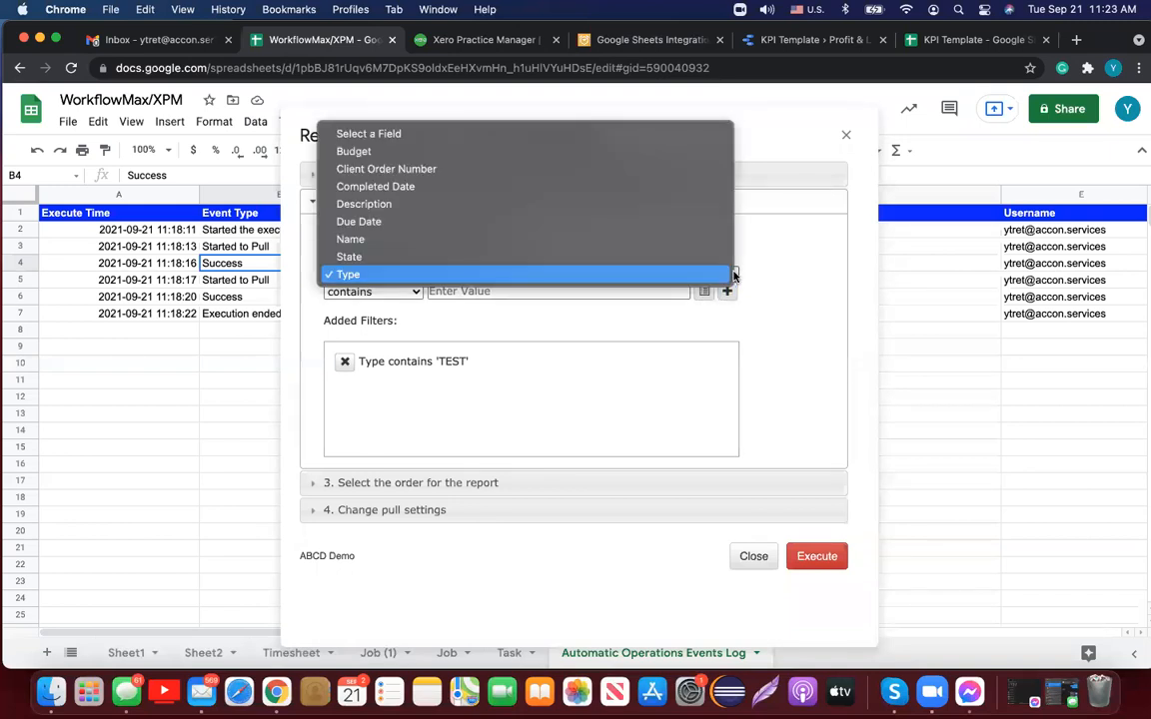
pyautogui.click(589, 222)
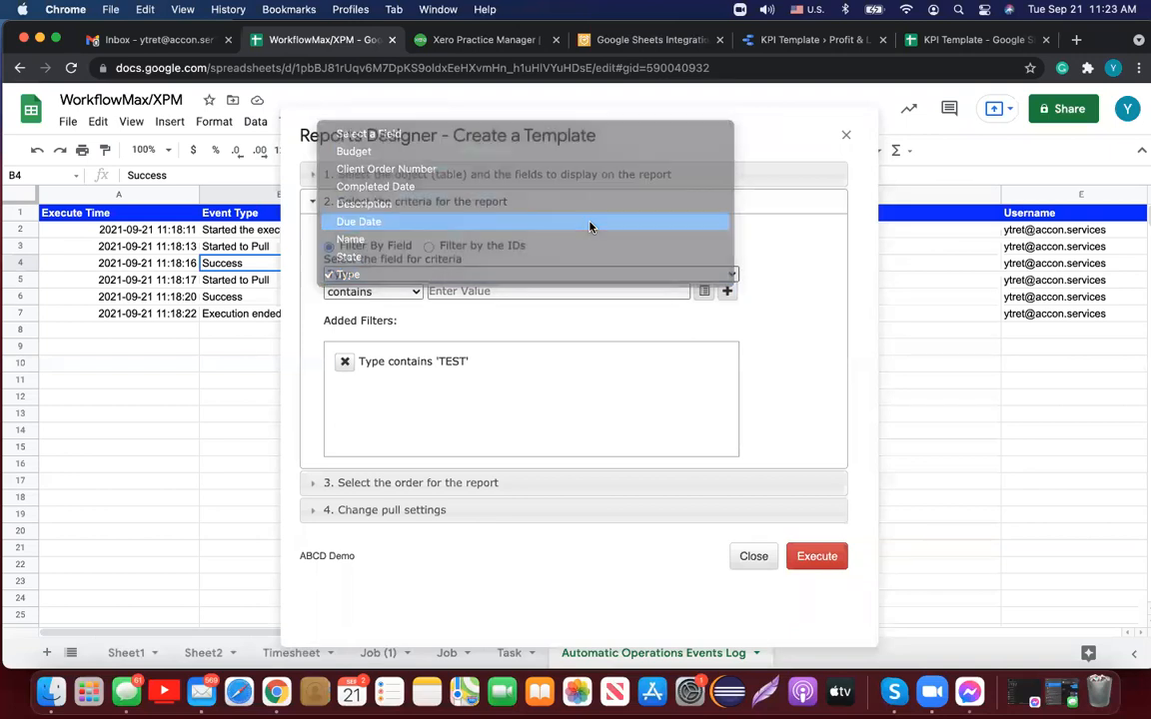
pyautogui.click(534, 289)
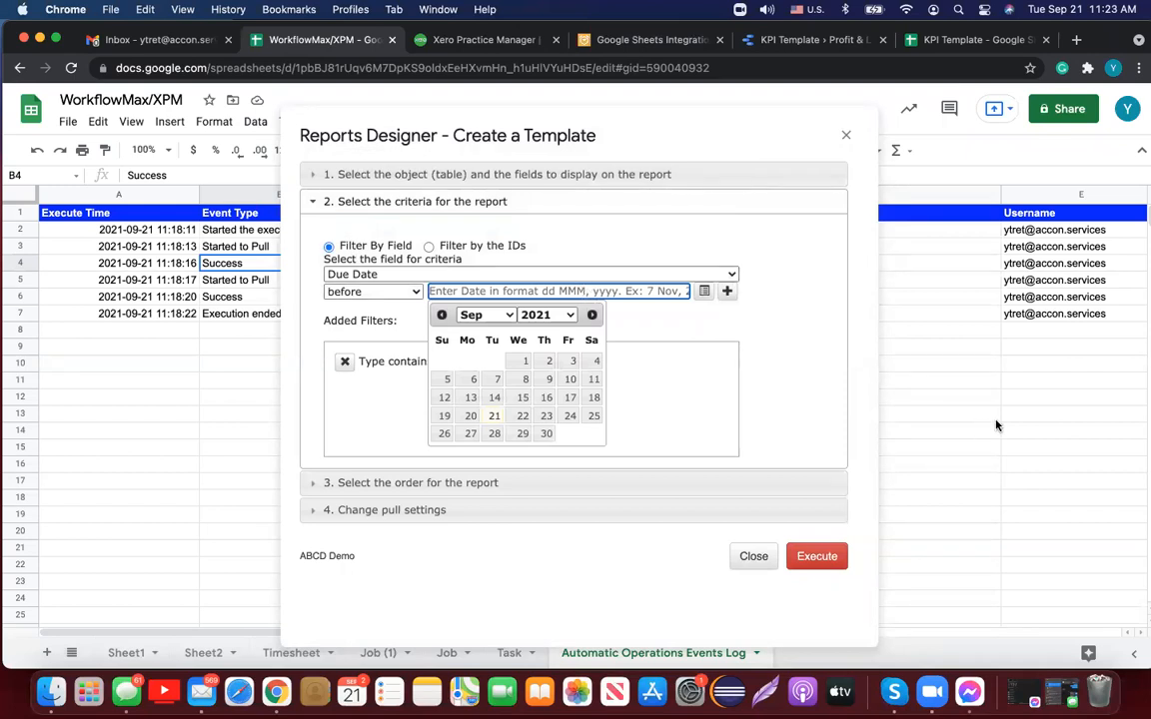
# Step: Add a blank Sheet3, select its cell L2, and dismiss the date picker
pyautogui.click(44, 655)
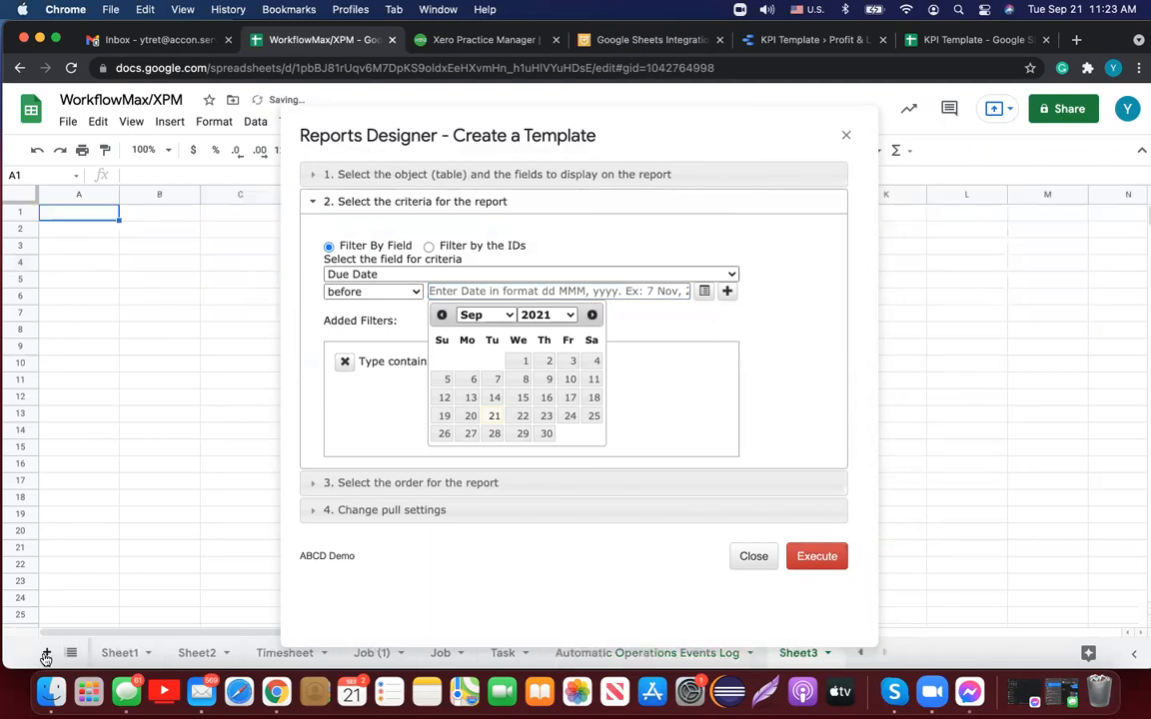
pyautogui.click(976, 234)
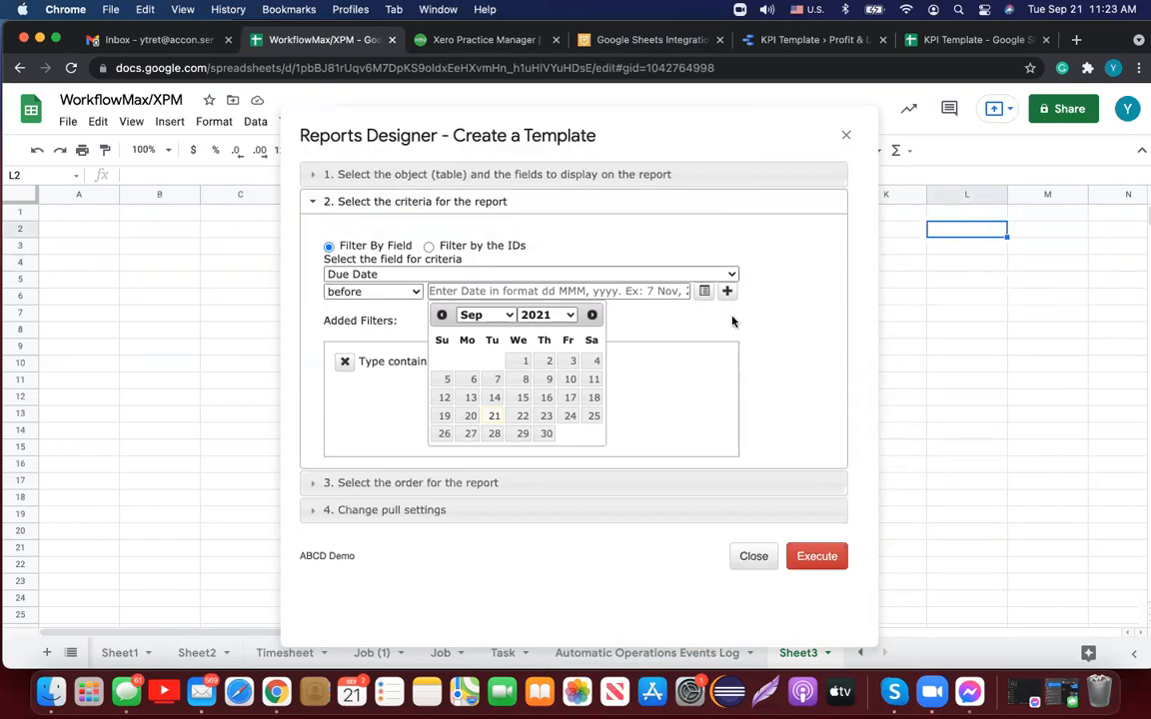
pyautogui.click(655, 334)
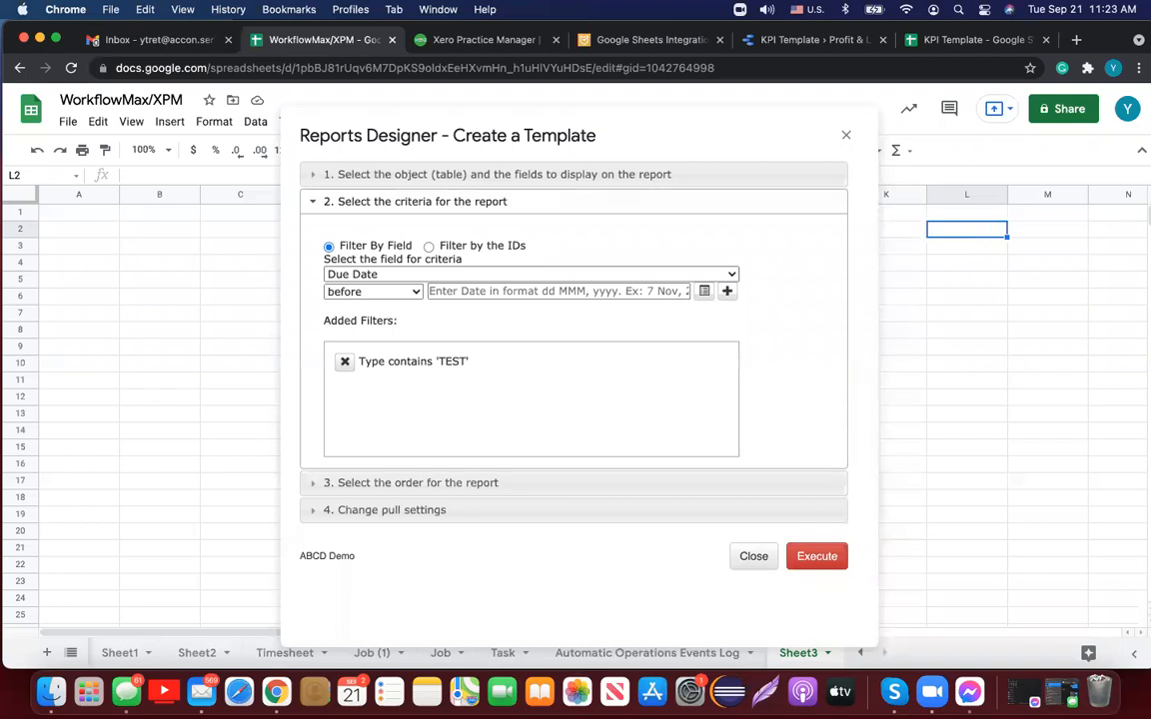
# Step: Enter =today()-365 in Sheet3 cell L2
pyautogui.write('=to')
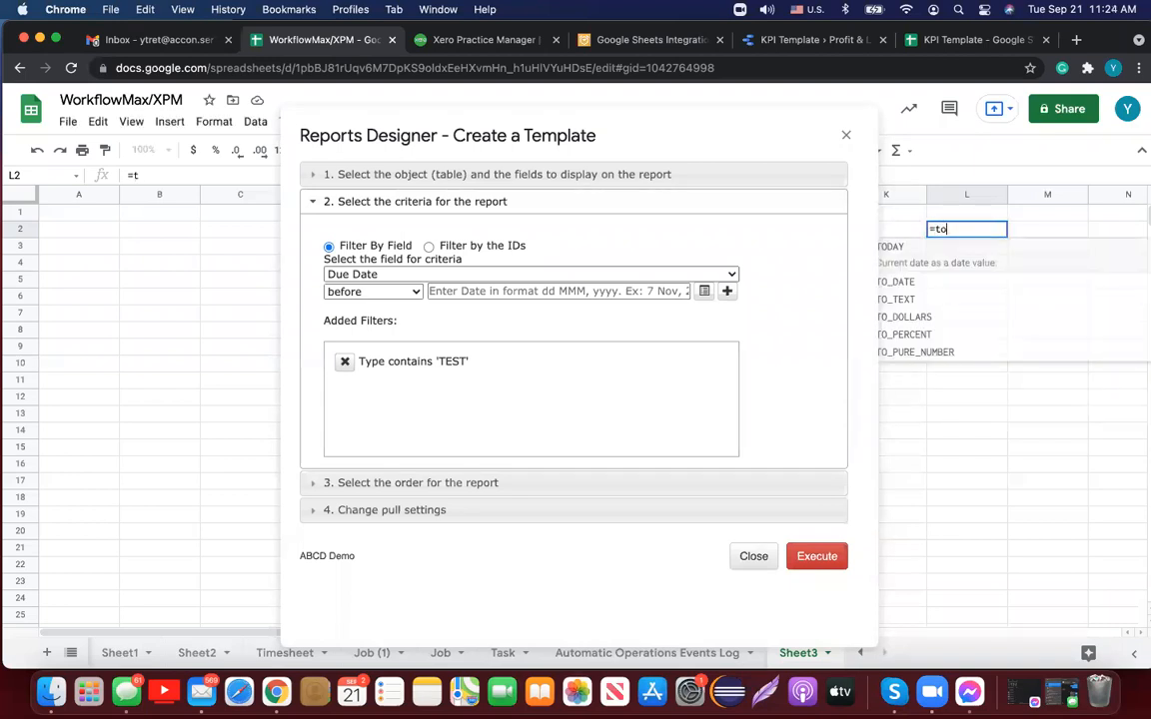
pyautogui.write('day()-')
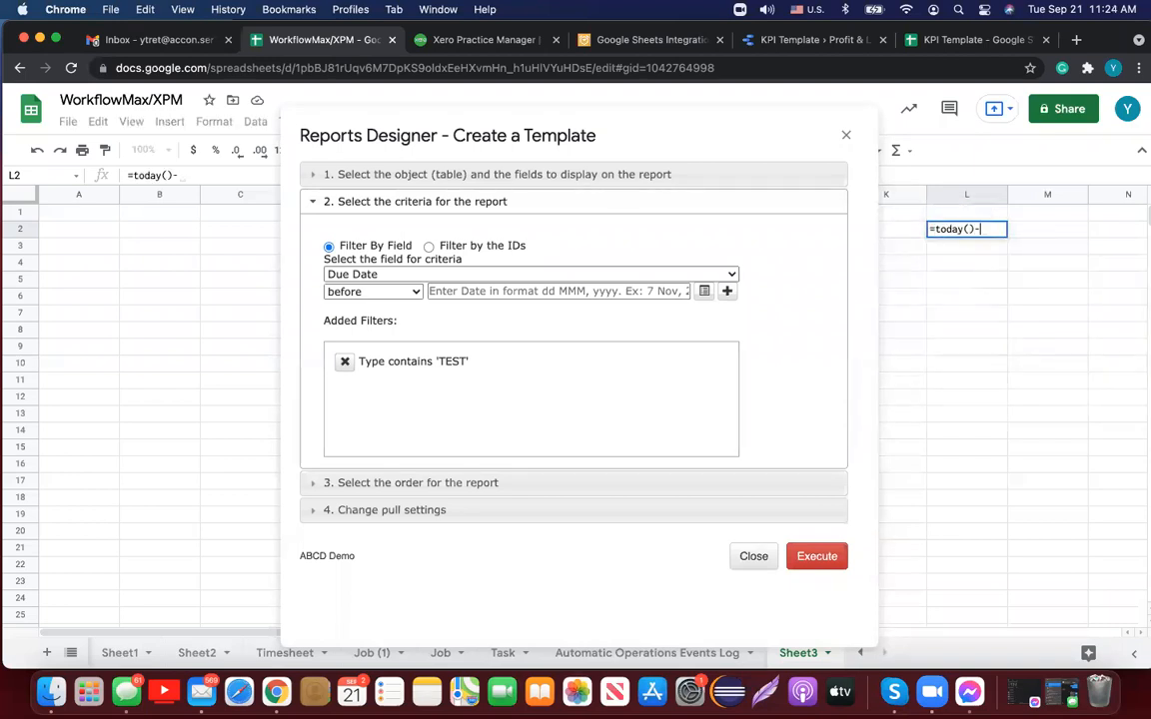
pyautogui.write('365')
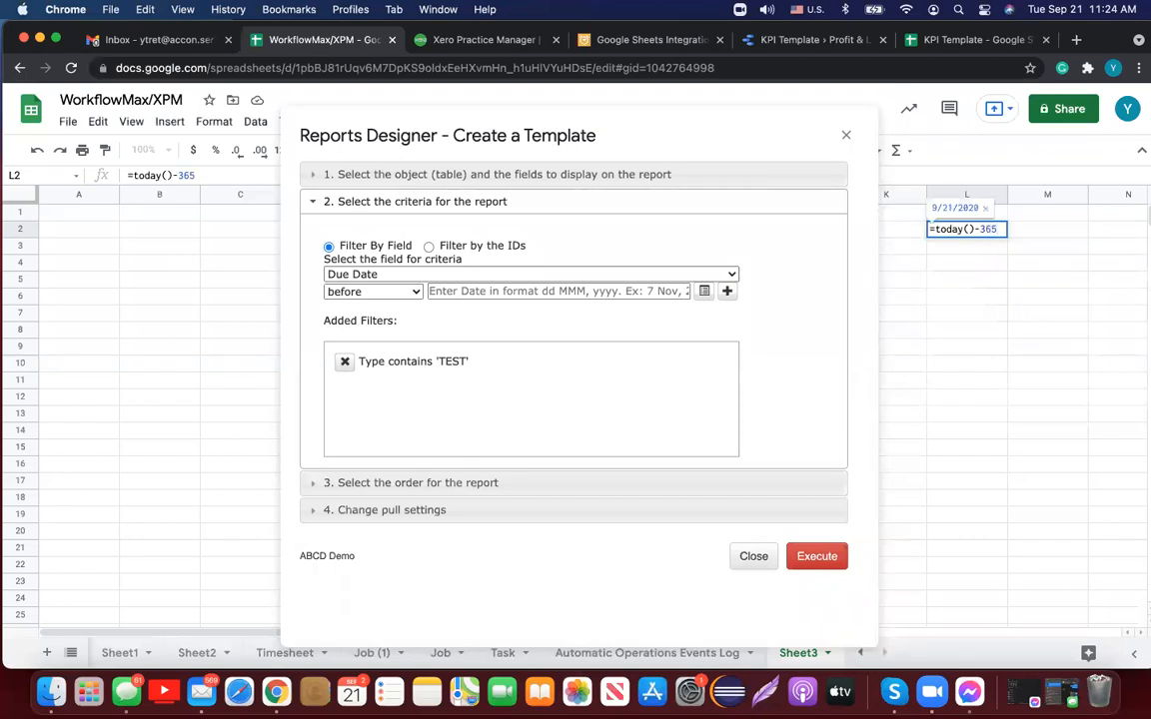
pyautogui.press('Return')
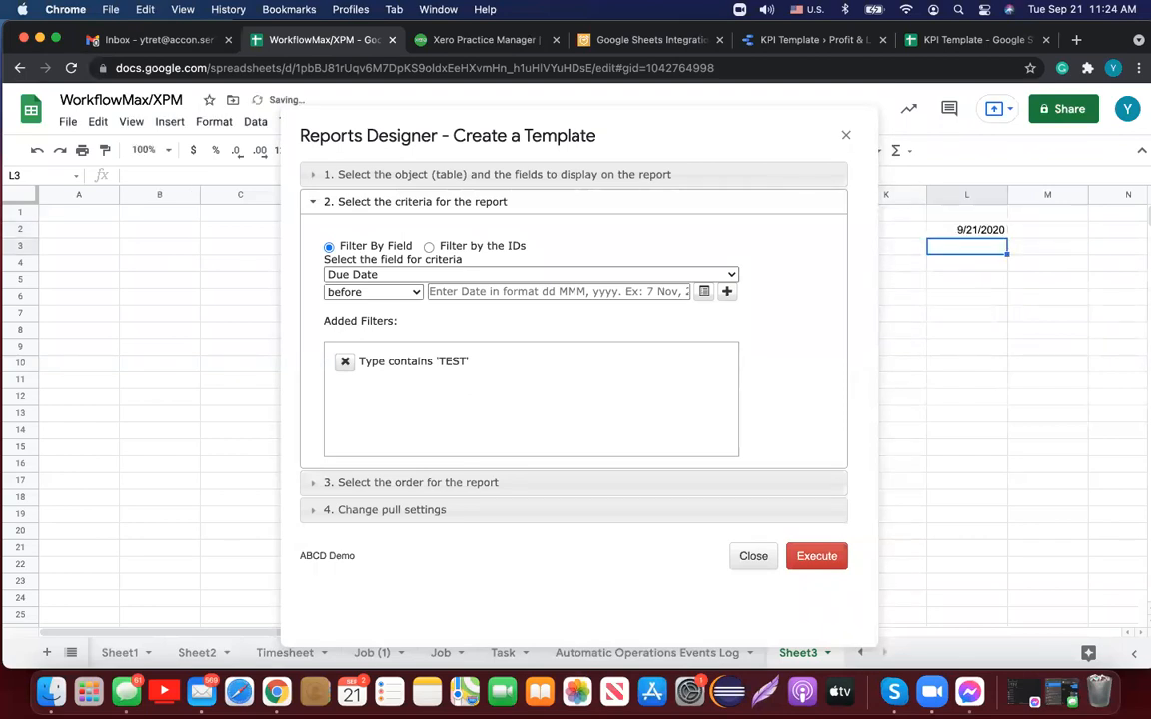
pyautogui.click(997, 225)
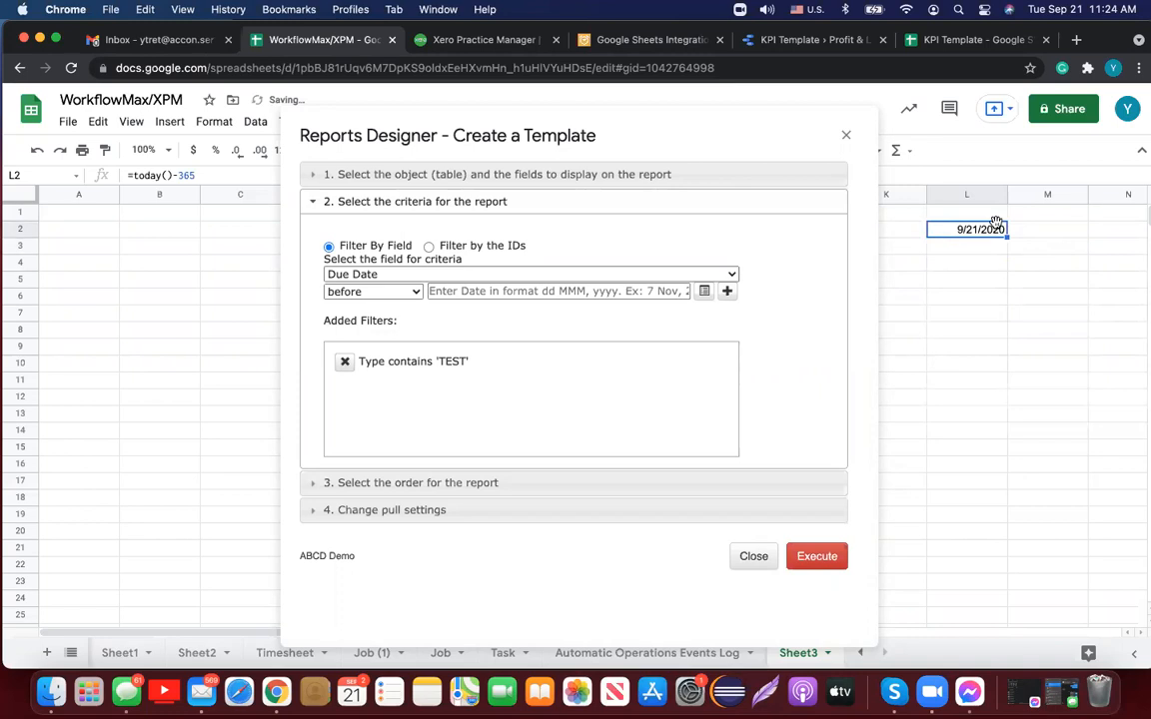
# Step: Set the Due Date criterion value to 'Sheet3'!L2 and remove the Type contains 'TEST' filter
pyautogui.click(704, 292)
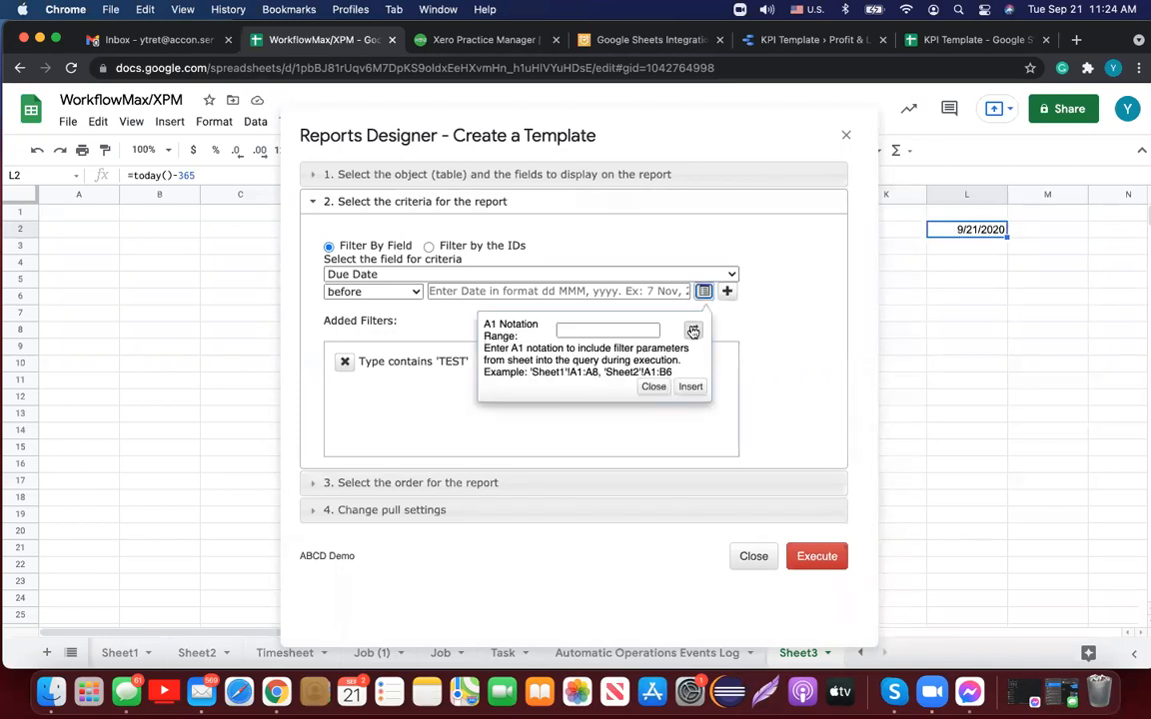
pyautogui.click(693, 330)
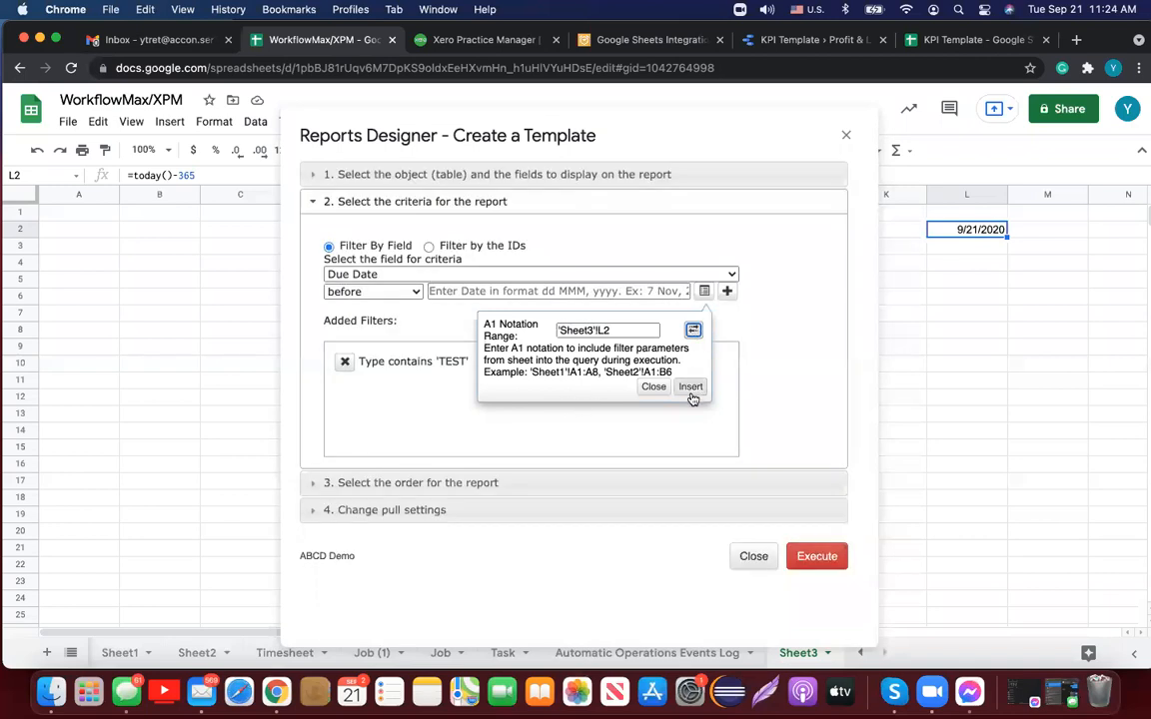
pyautogui.click(690, 387)
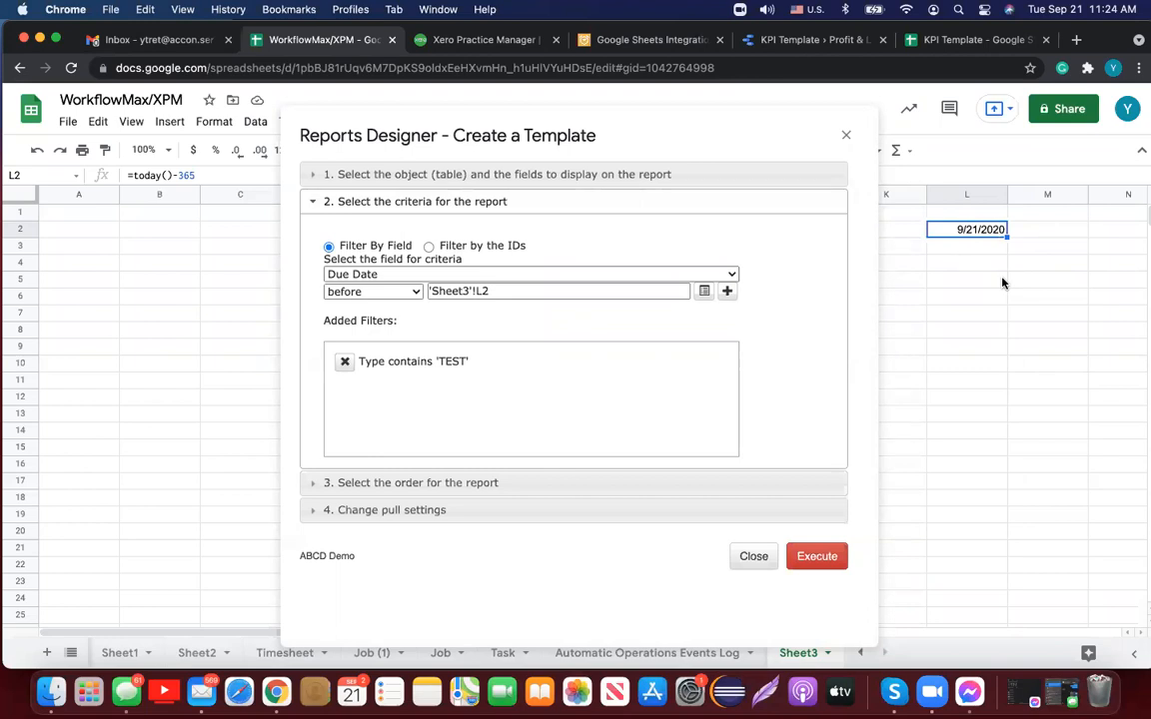
pyautogui.click(345, 363)
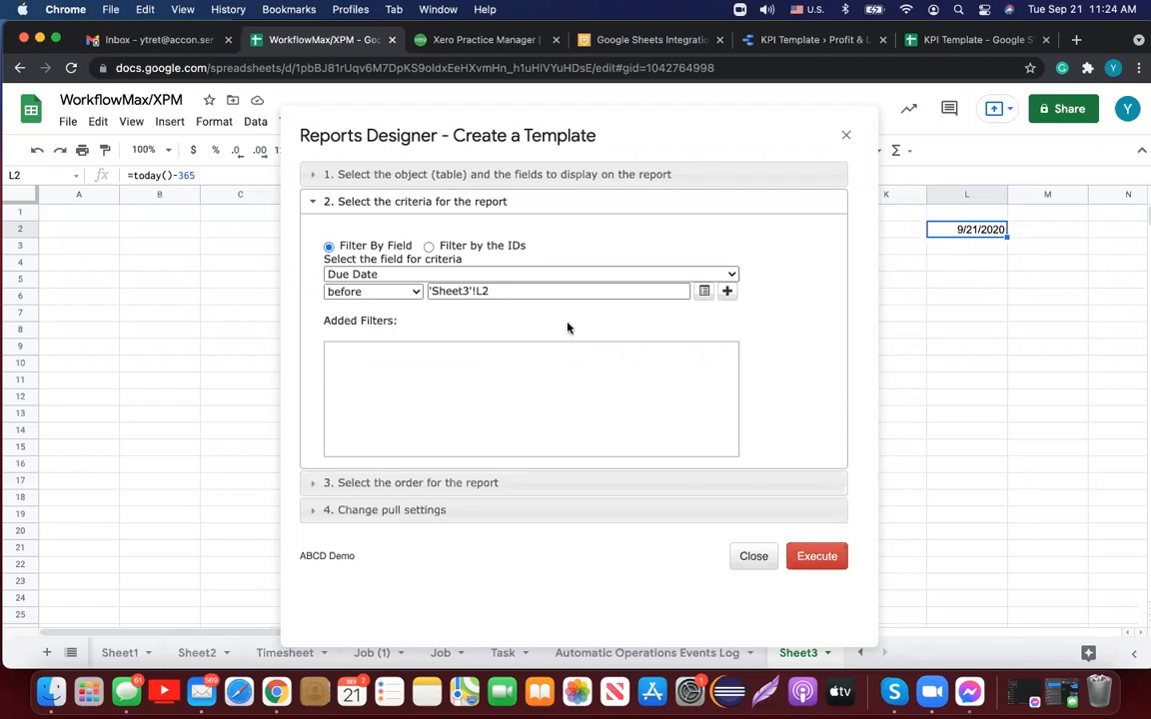
pyautogui.click(439, 484)
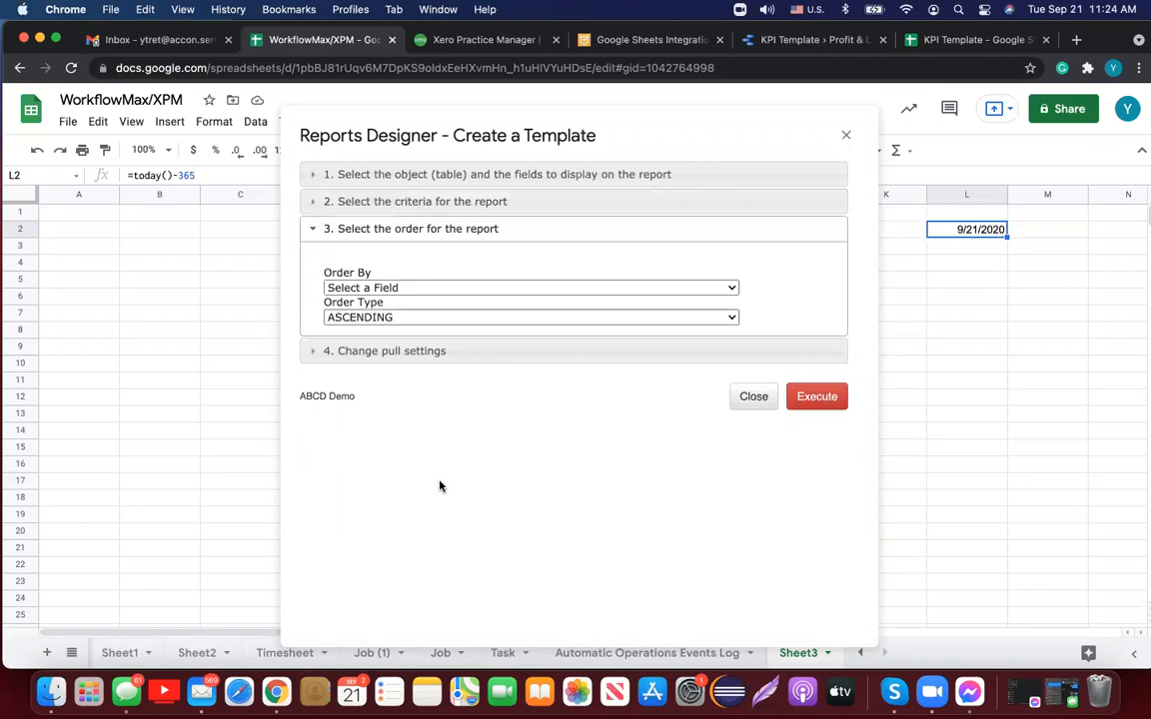
# Step: Leave the report ordering with no Order By field and ascending order
pyautogui.click(729, 288)
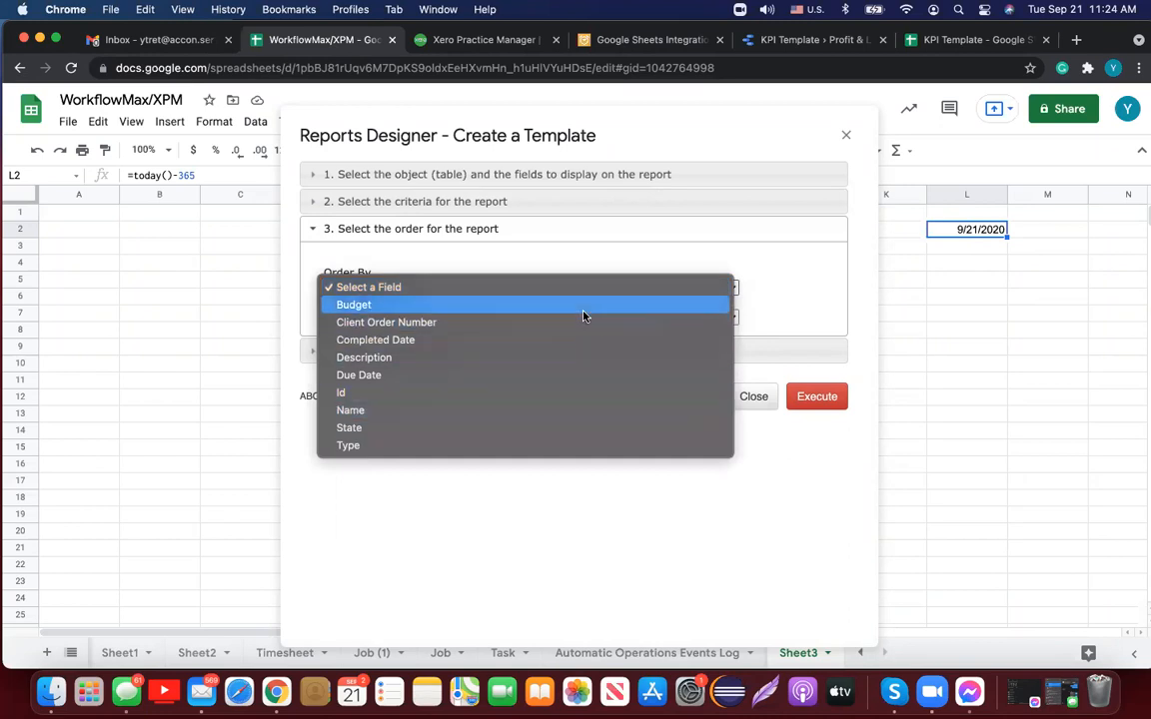
pyautogui.click(573, 537)
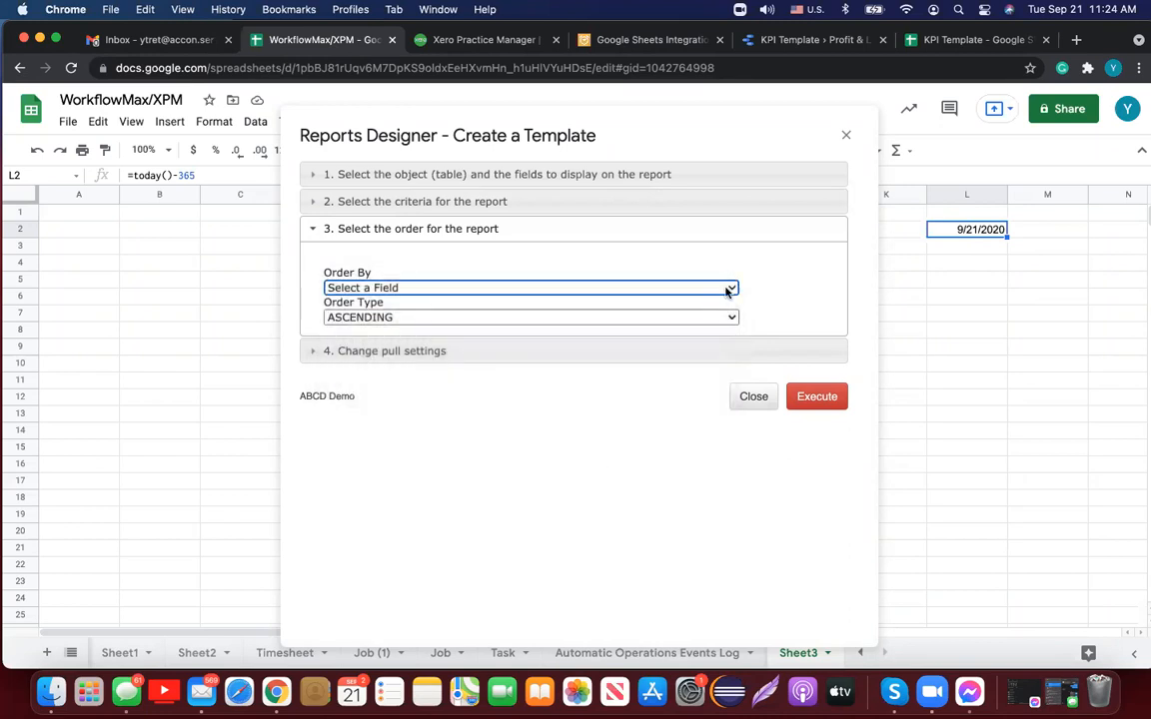
pyautogui.click(734, 320)
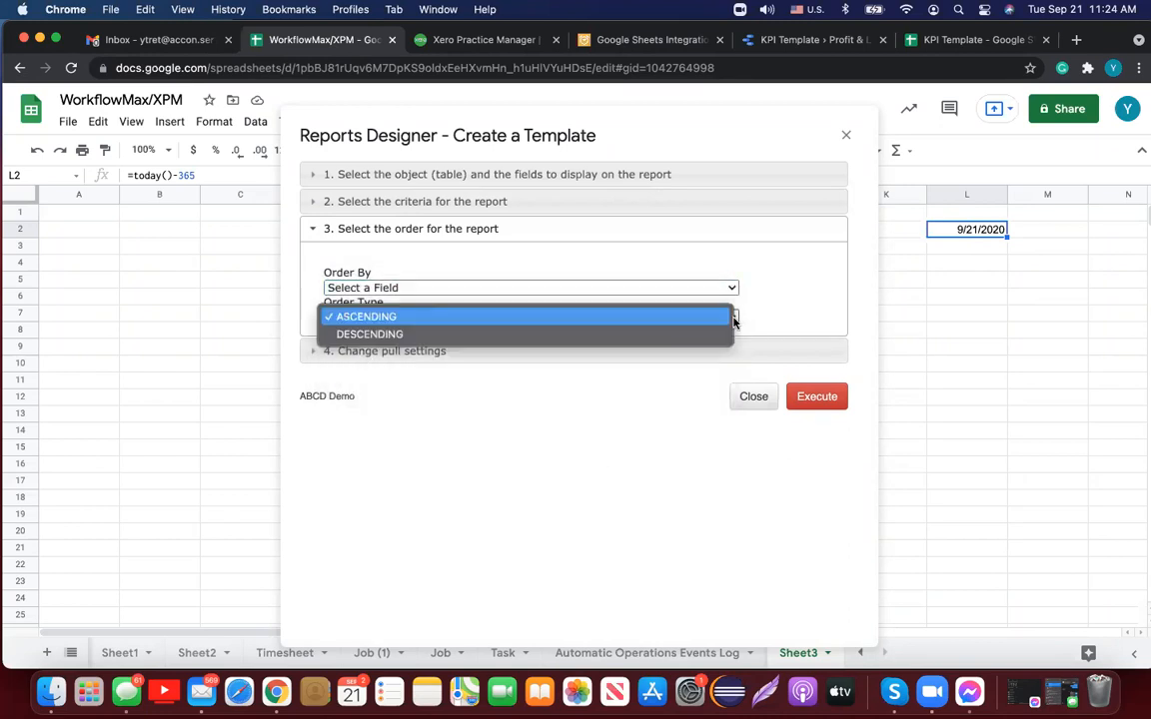
pyautogui.click(577, 406)
pyautogui.click(450, 353)
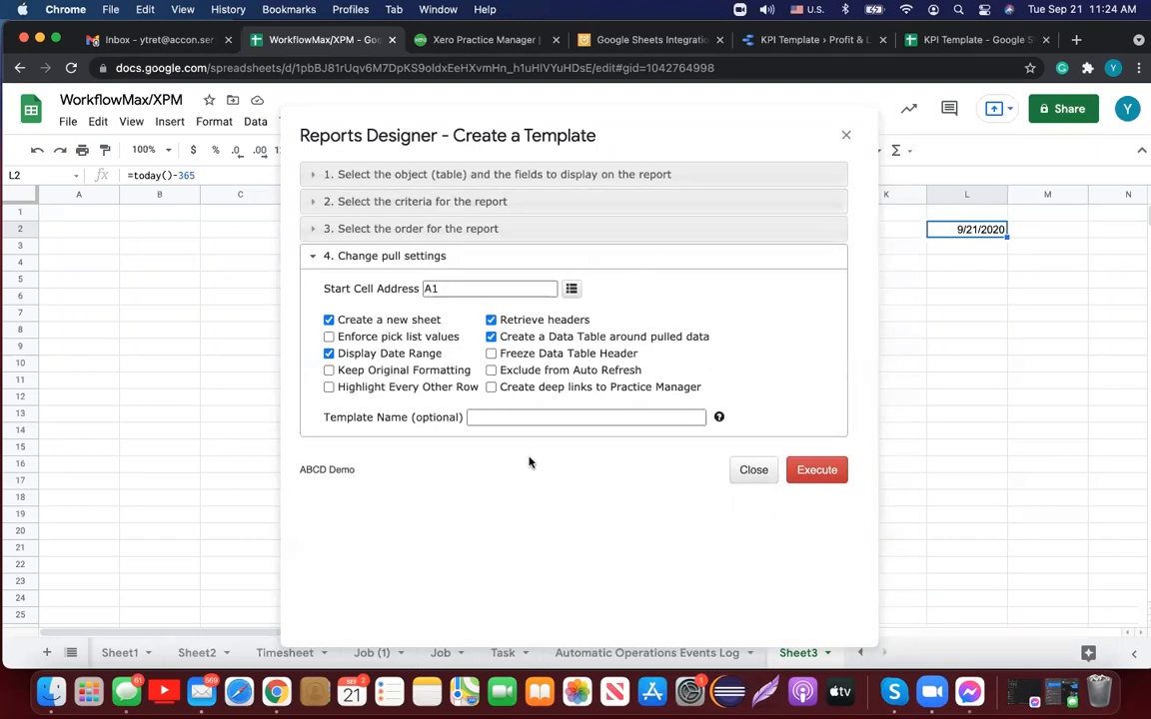
# Step: Turn on Highlight Every Other Row and name the template 'Job test query'
pyautogui.click(329, 386)
pyautogui.click(507, 418)
pyautogui.click(506, 418)
pyautogui.write('Job test query')
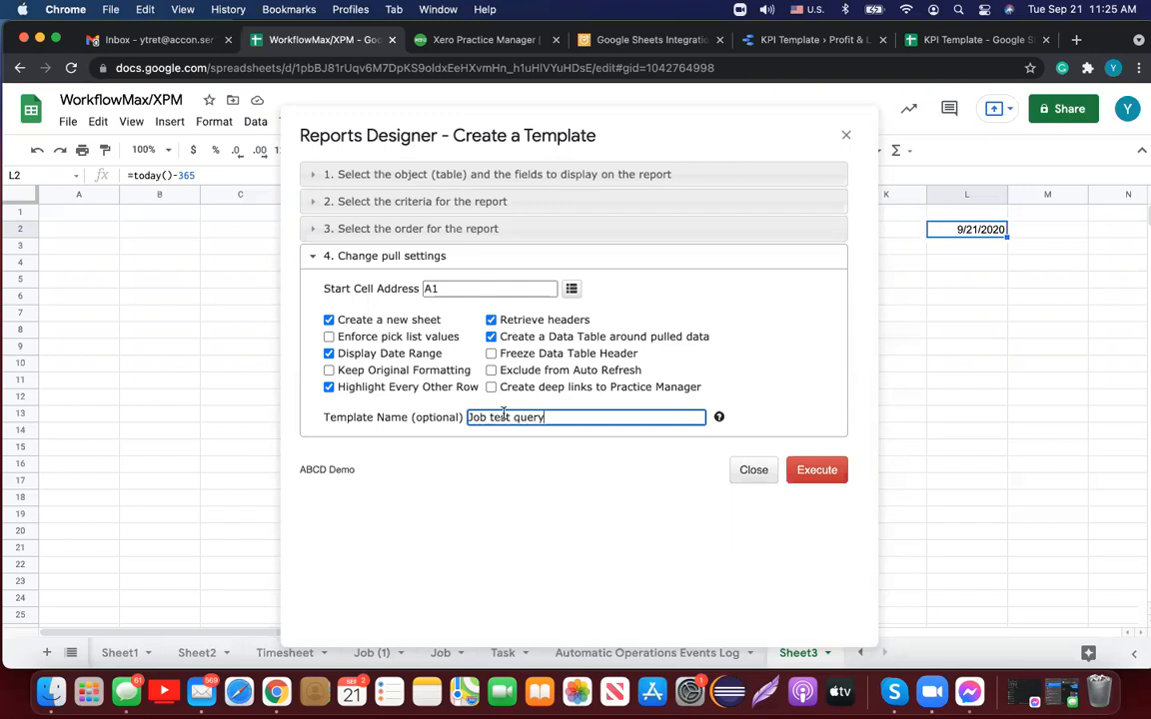
# Step: Place the report in Sheet3 starting at A4 instead of a new sheet, and execute it
pyautogui.click(328, 320)
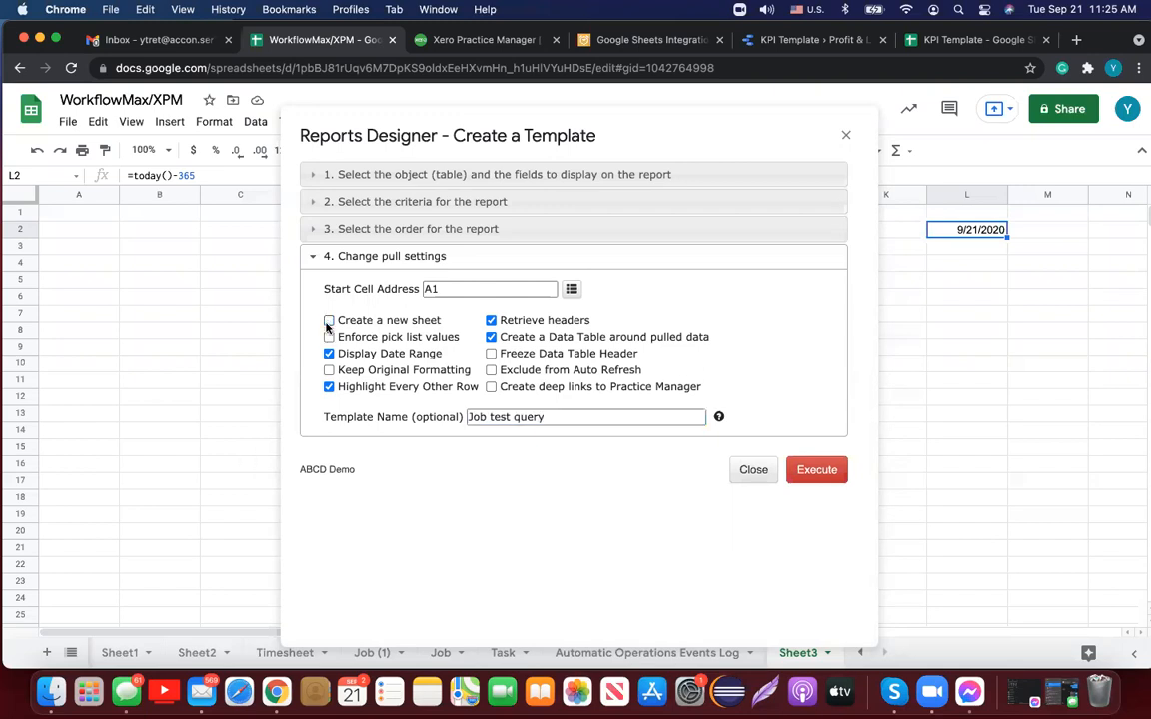
pyautogui.click(98, 215)
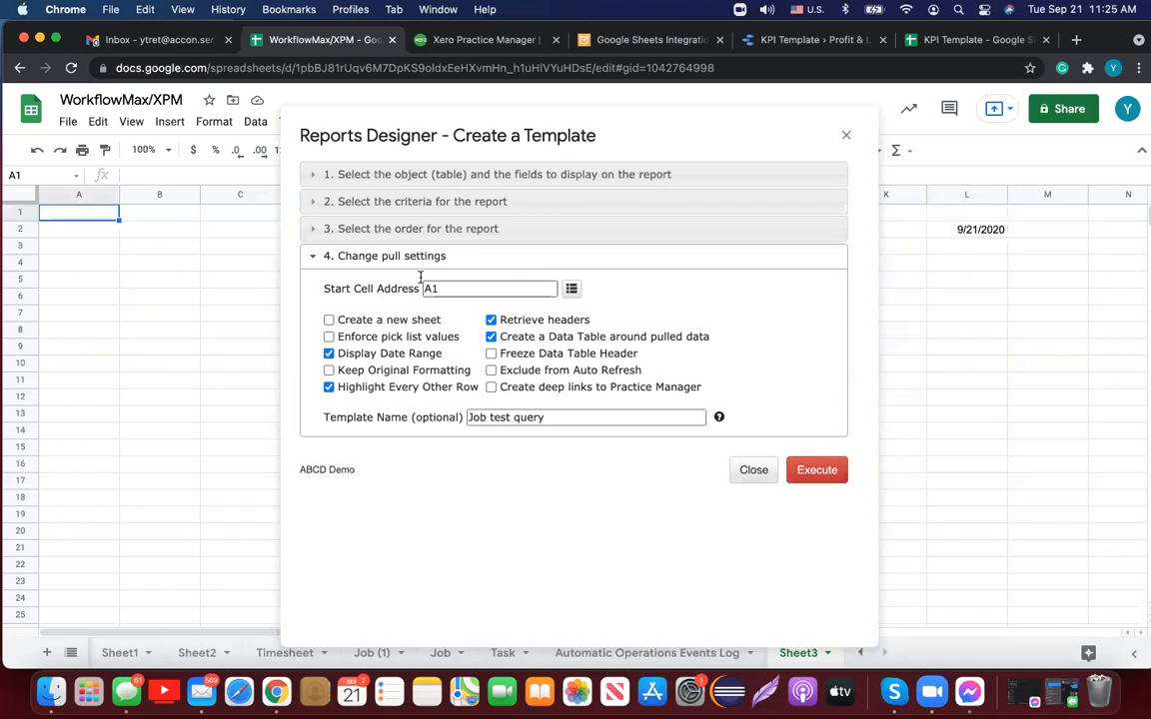
pyautogui.click(77, 263)
pyautogui.click(572, 288)
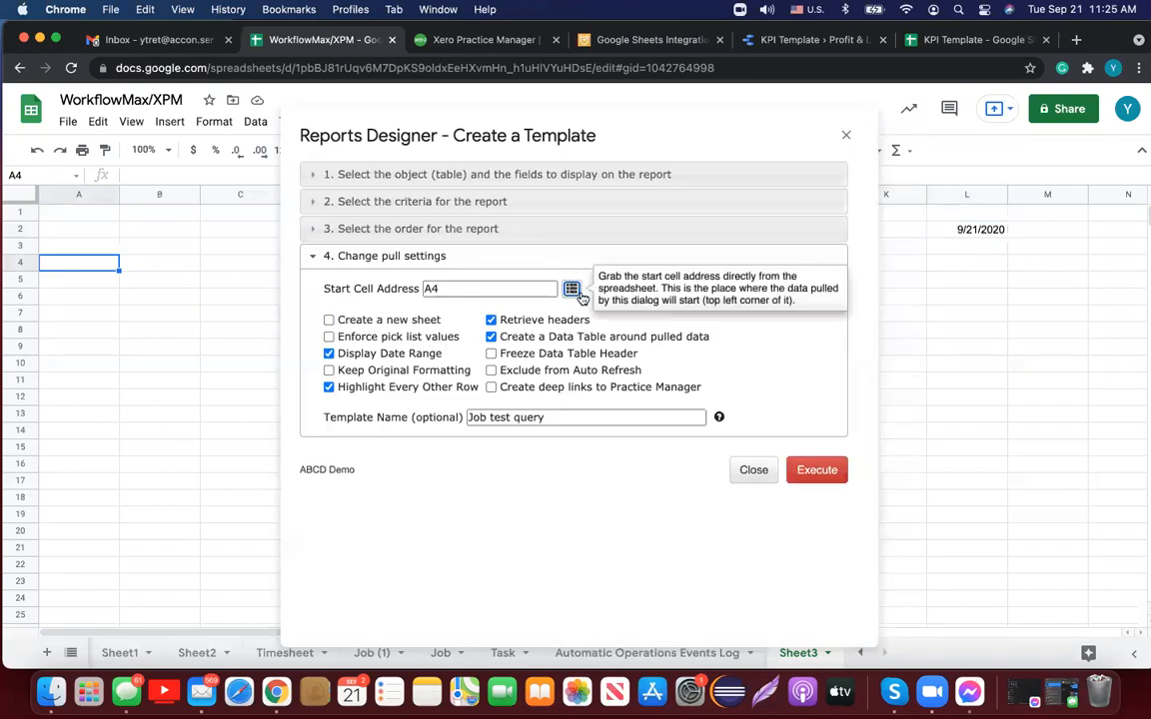
pyautogui.click(816, 471)
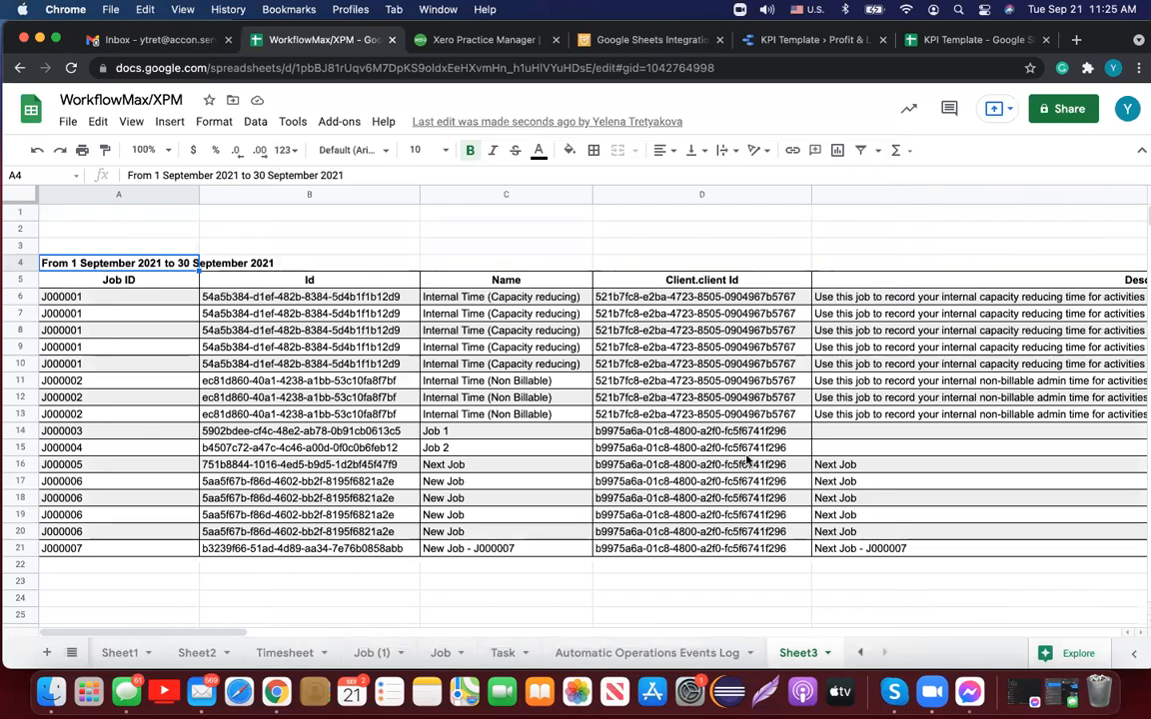
# Step: Scroll across the pulled Jobs report columns and resize the Description column D
pyautogui.hscroll(5, 747, 460)
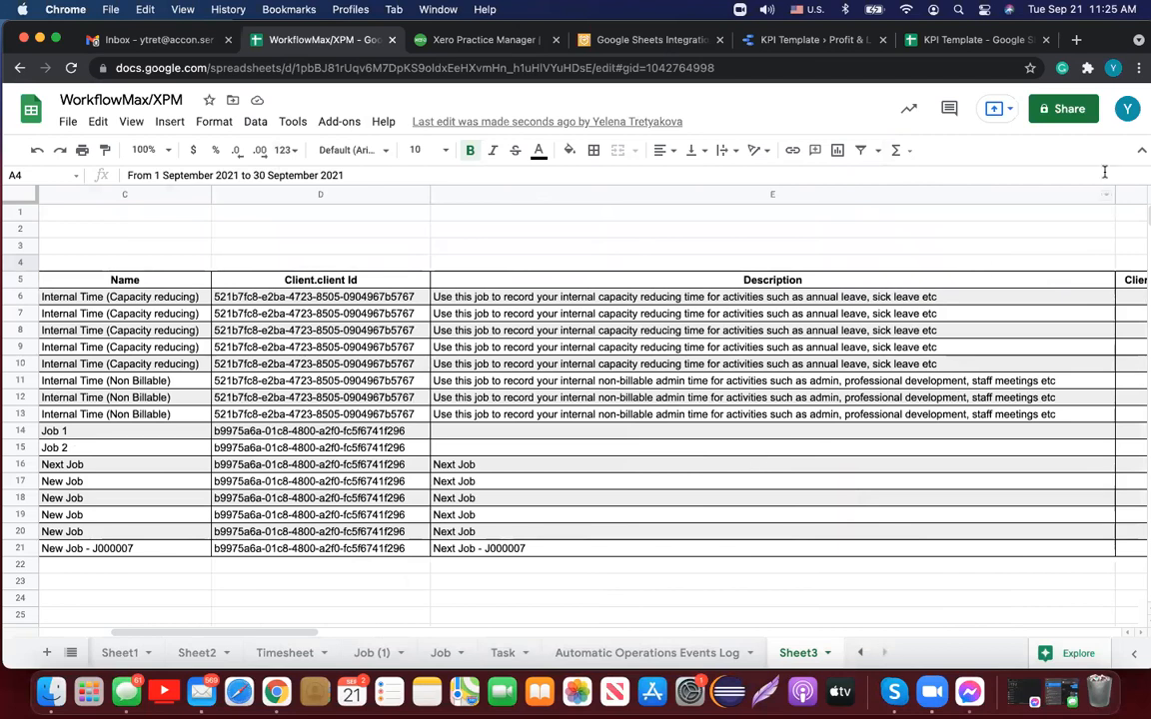
pyautogui.moveTo(430, 195); pyautogui.dragTo(691, 214)
pyautogui.hscroll(6, 820, 358)
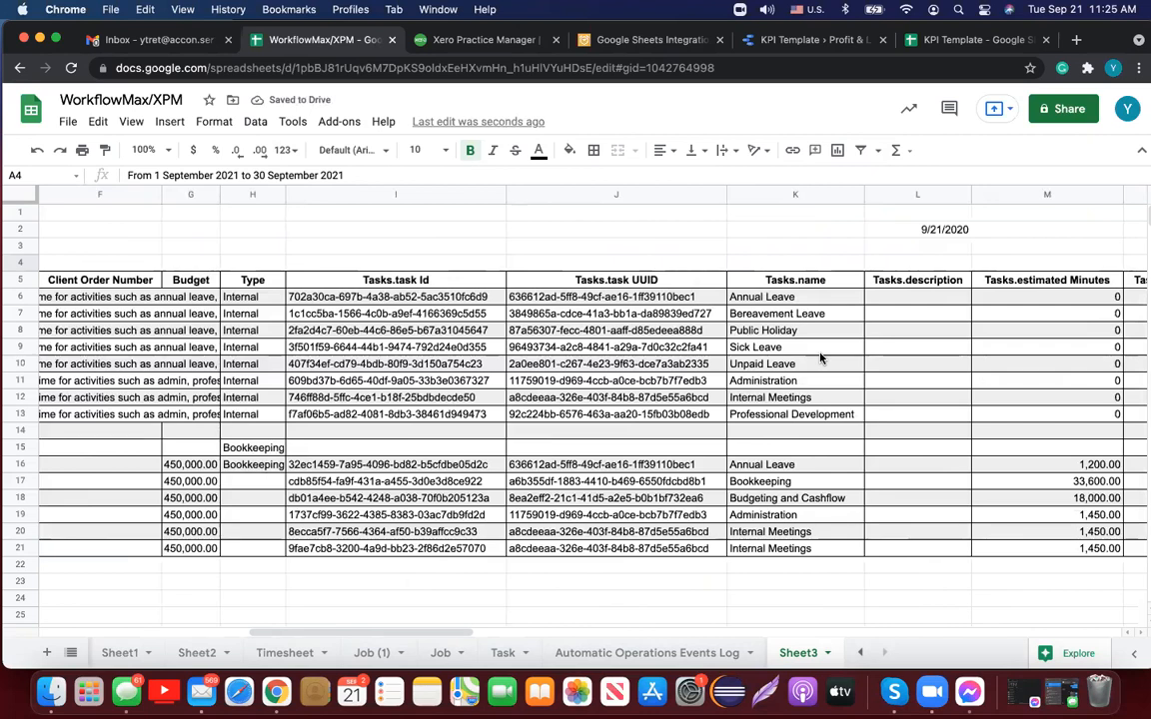
pyautogui.hscroll(8, 820, 358)
pyautogui.hscroll(-15, 821, 358)
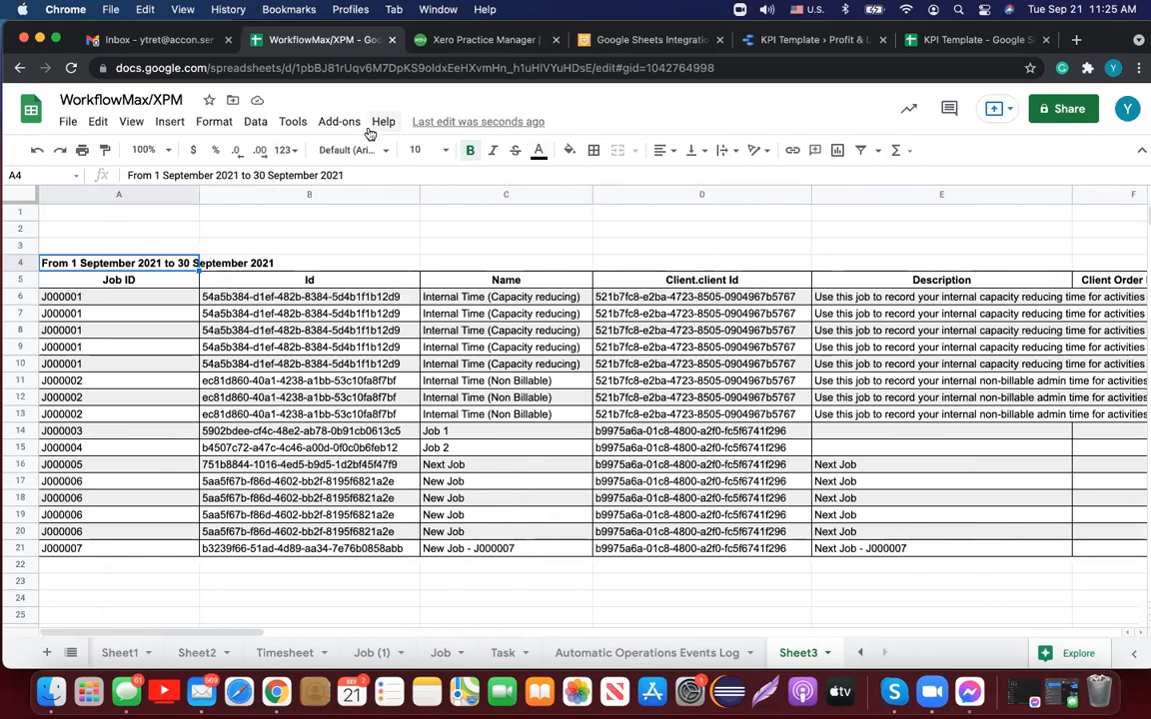
# Step: Show the G-Accon for WFM & XPM add-on's command submenu from the Add-ons menu
pyautogui.click(339, 123)
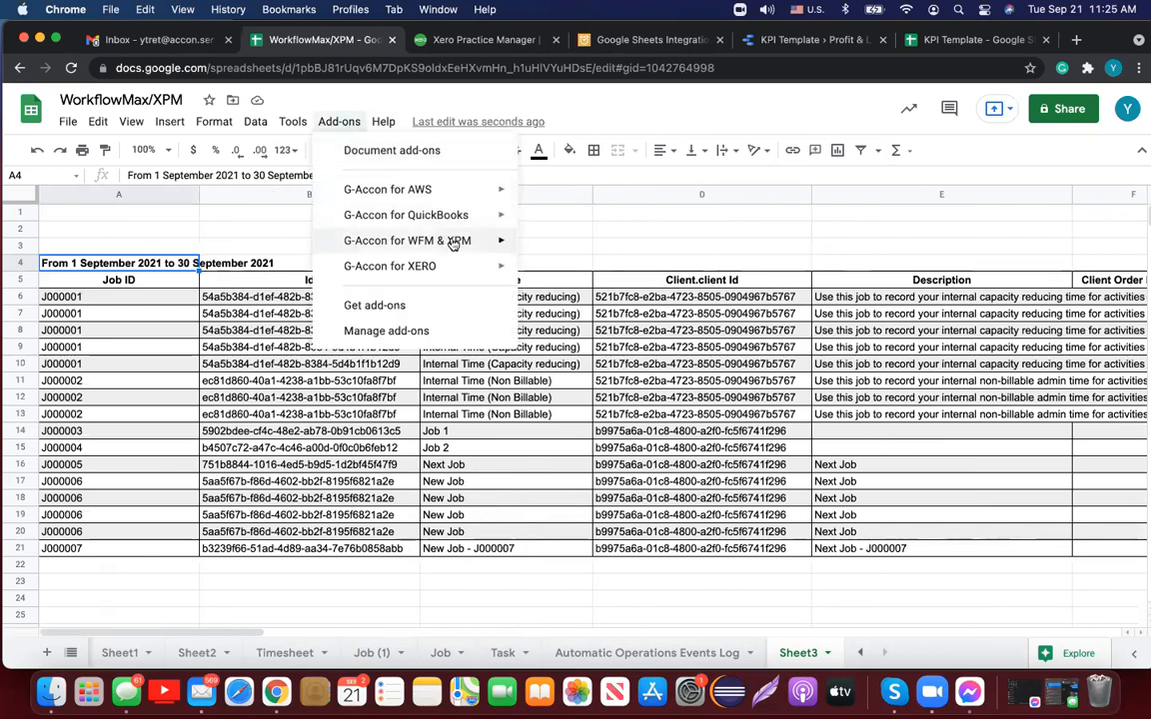
pyautogui.moveTo(453, 244)
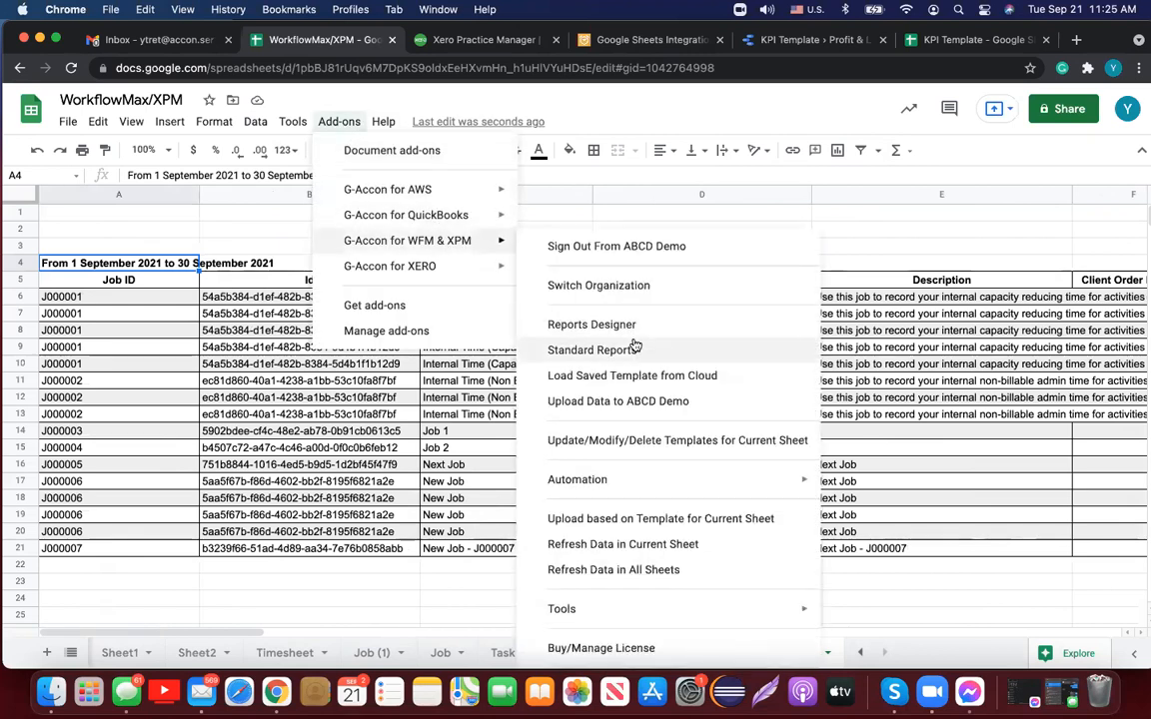
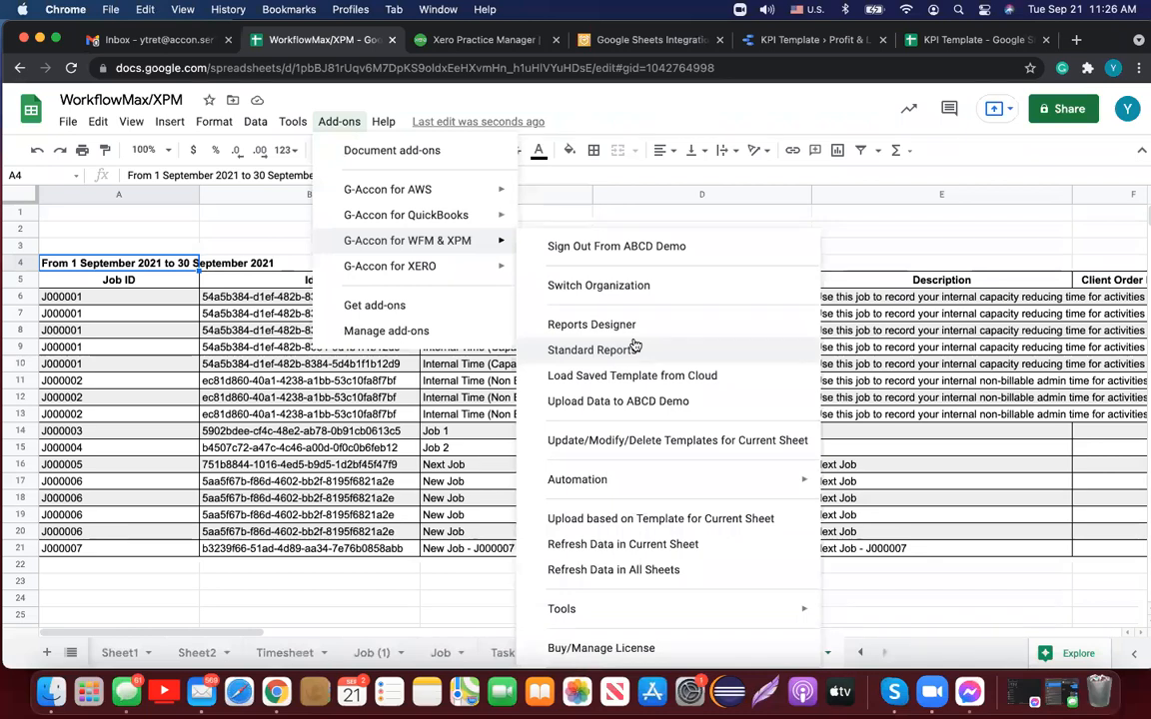
# Step: Inspect the upload settings' row selection mode and object list, then close them without uploading
pyautogui.click(642, 400)
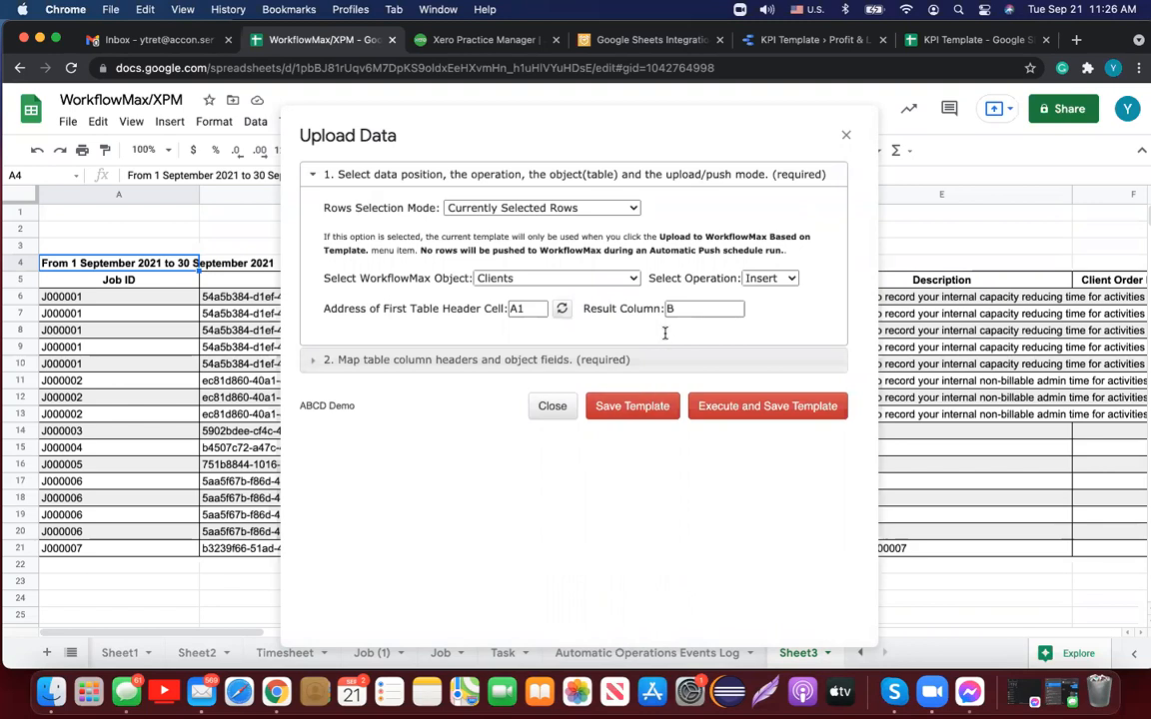
pyautogui.click(632, 208)
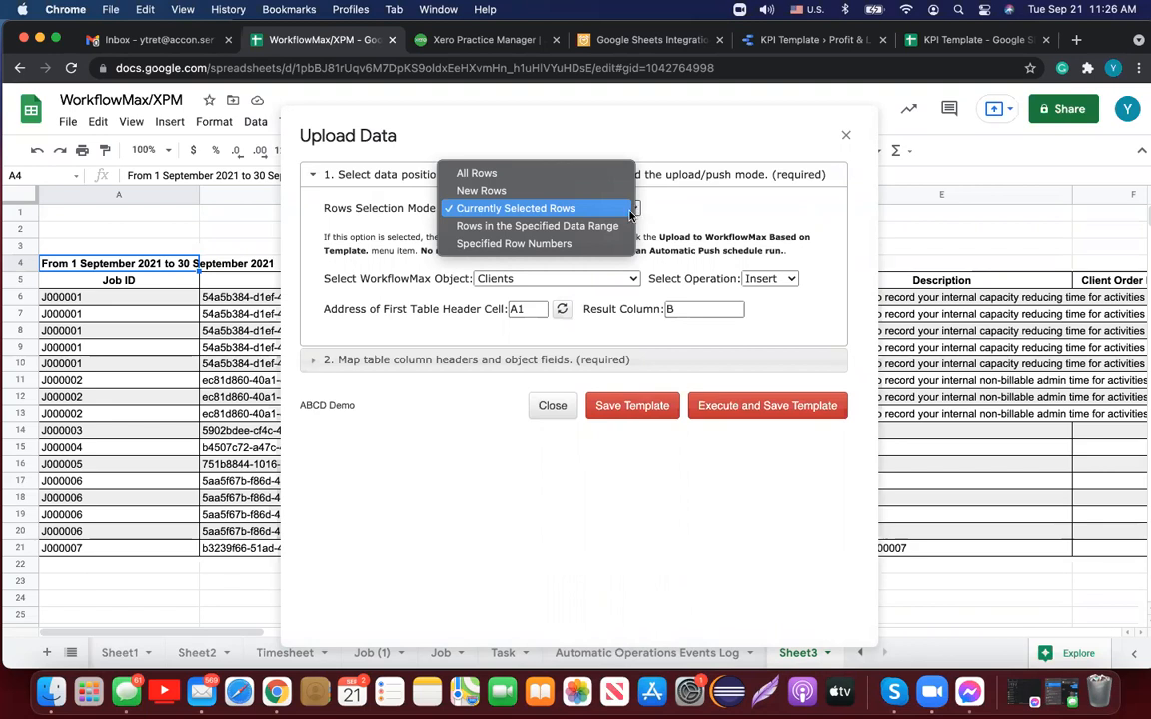
pyautogui.click(703, 216)
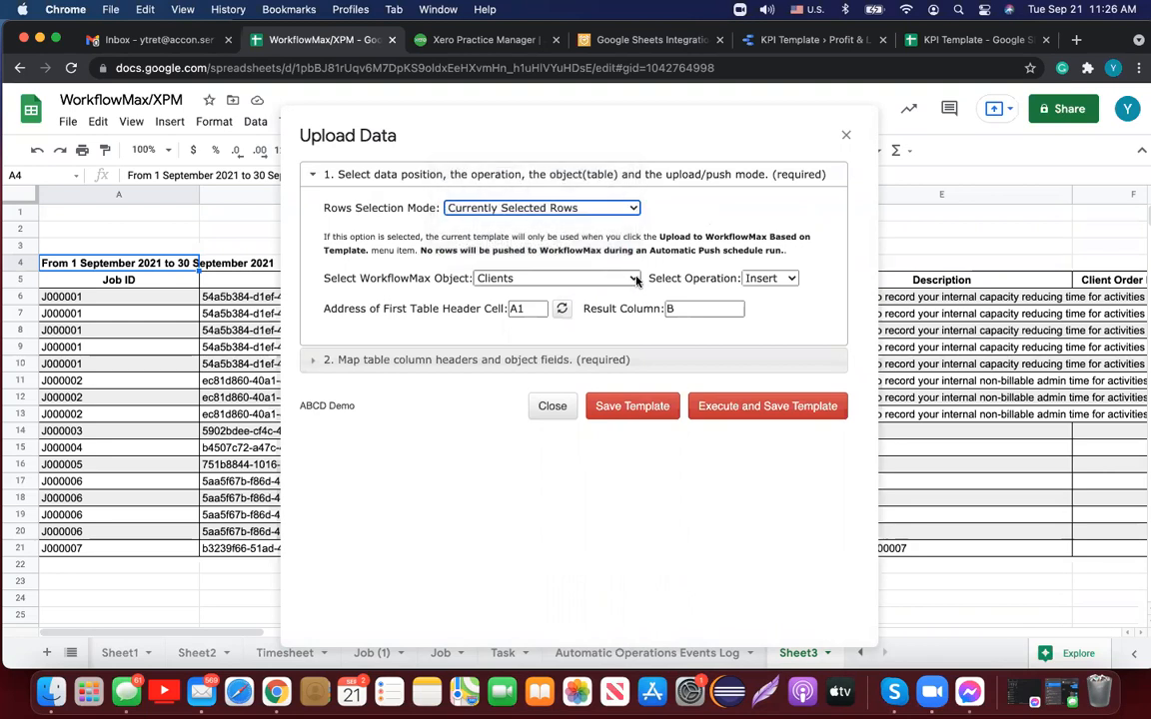
pyautogui.click(636, 279)
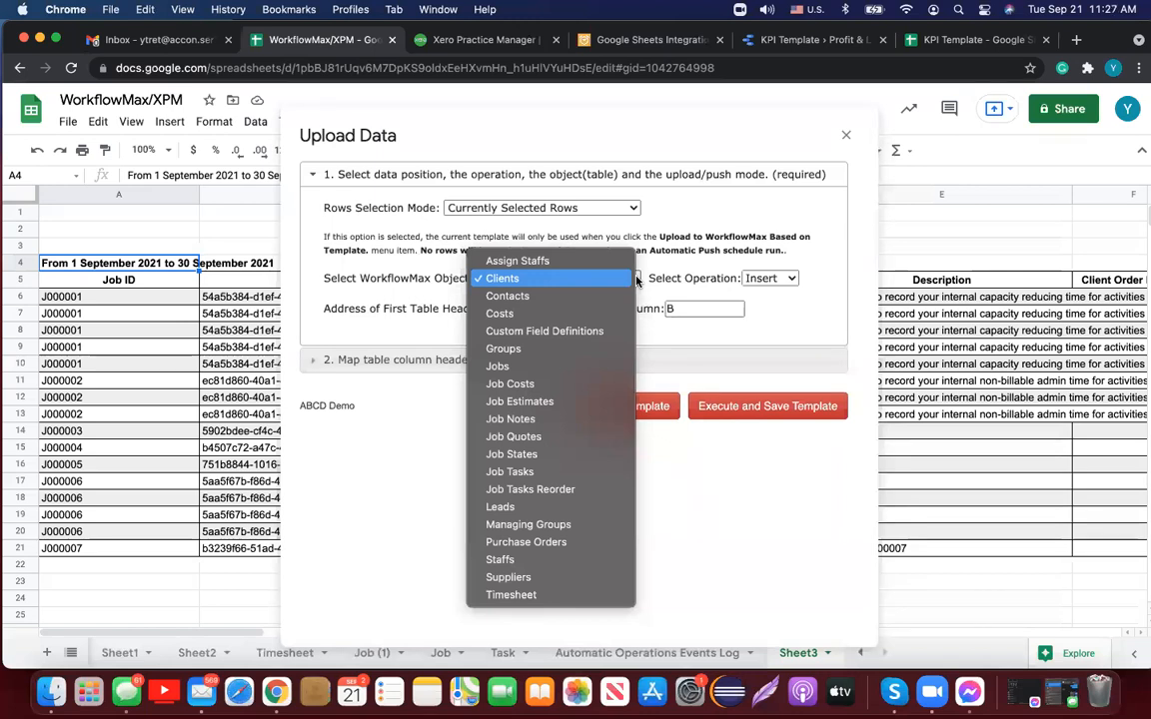
pyautogui.click(845, 136)
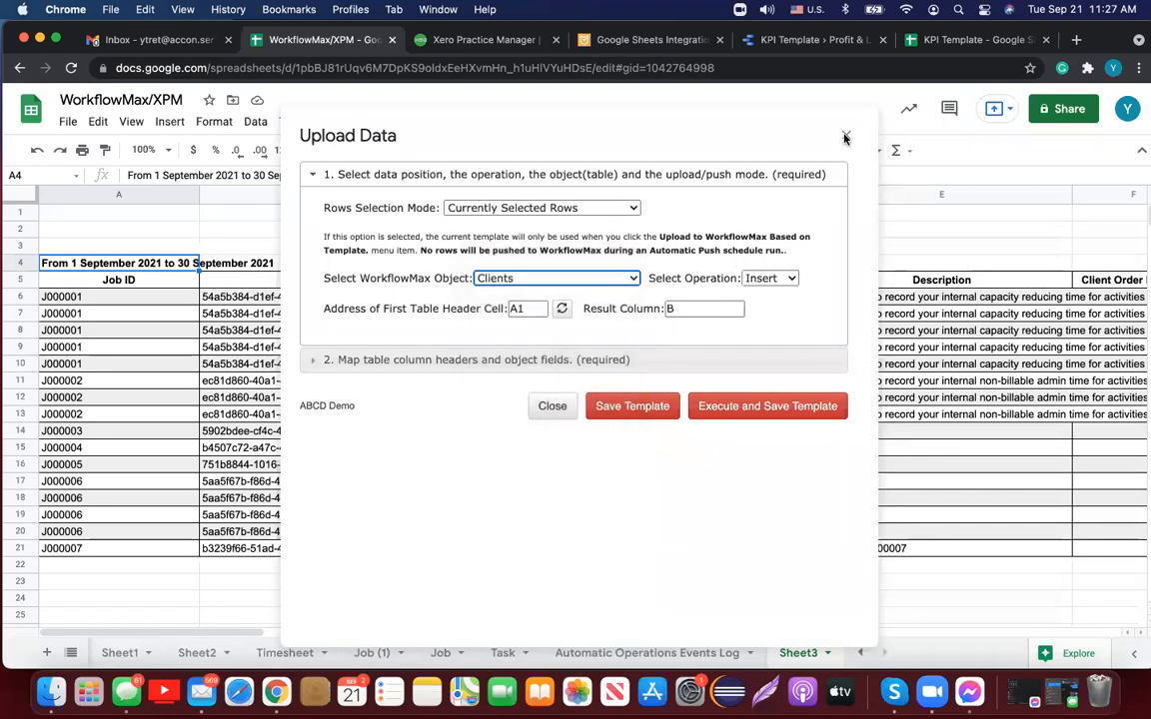
pyautogui.click(844, 137)
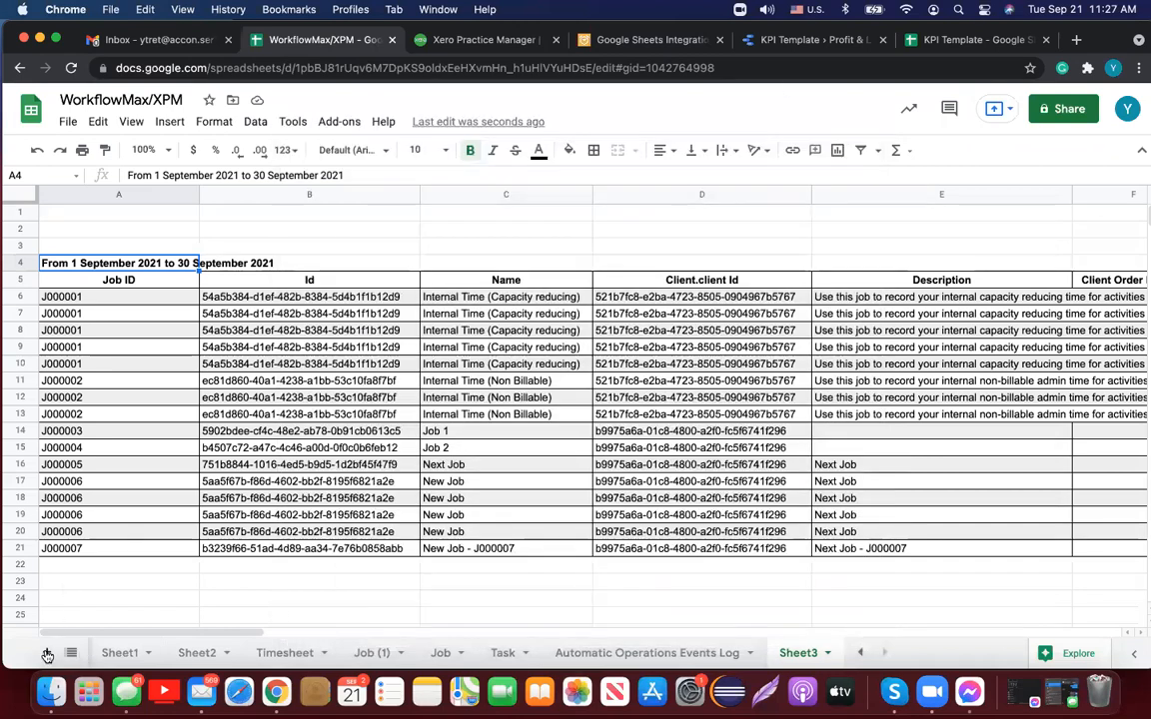
# Step: Add Sheet4 and run a Jobs report with every field selected in Reports Designer into it
pyautogui.click(47, 654)
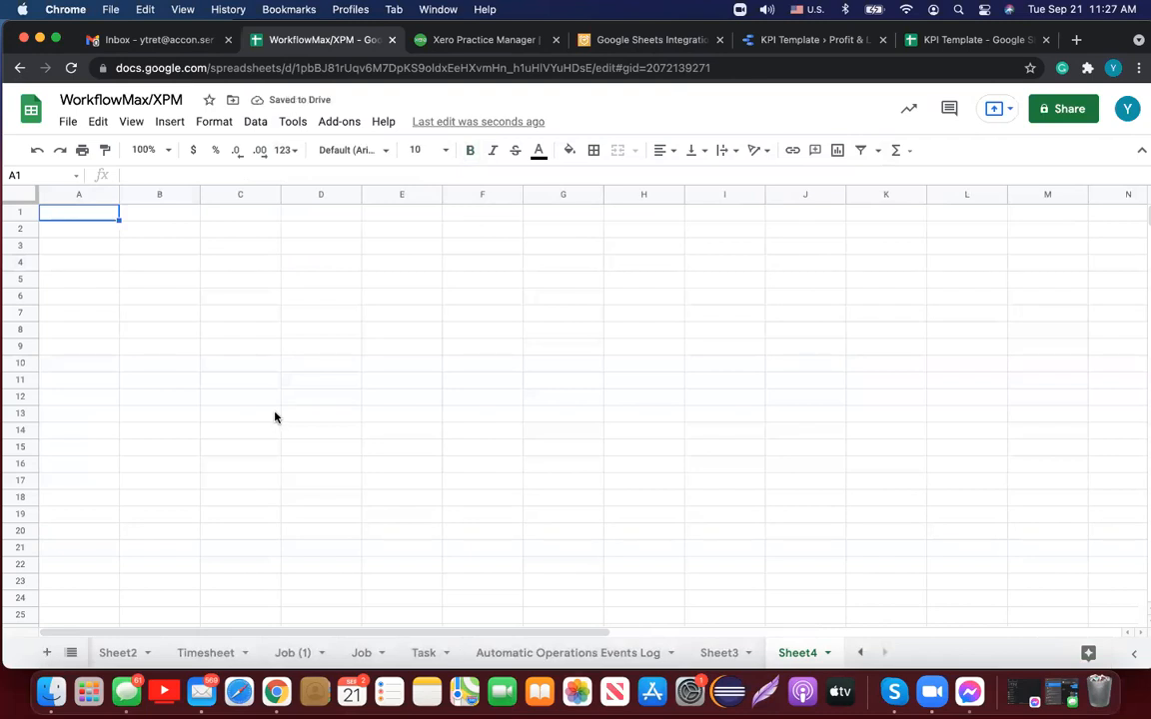
pyautogui.click(352, 131)
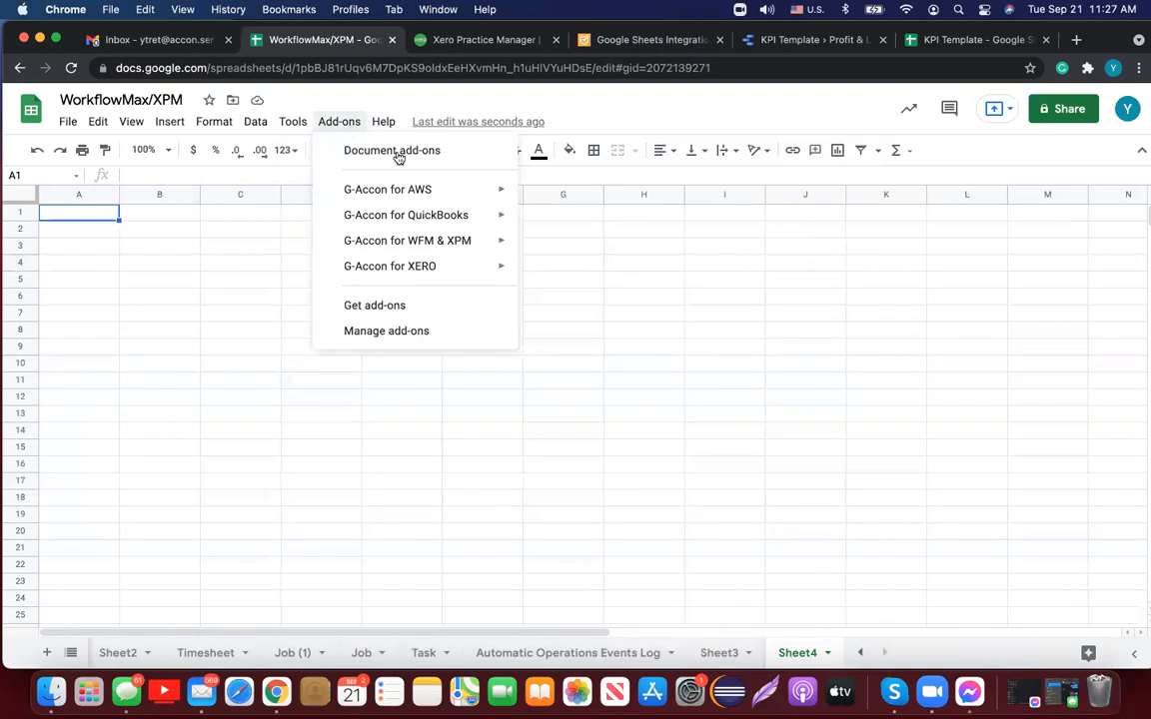
pyautogui.moveTo(452, 242)
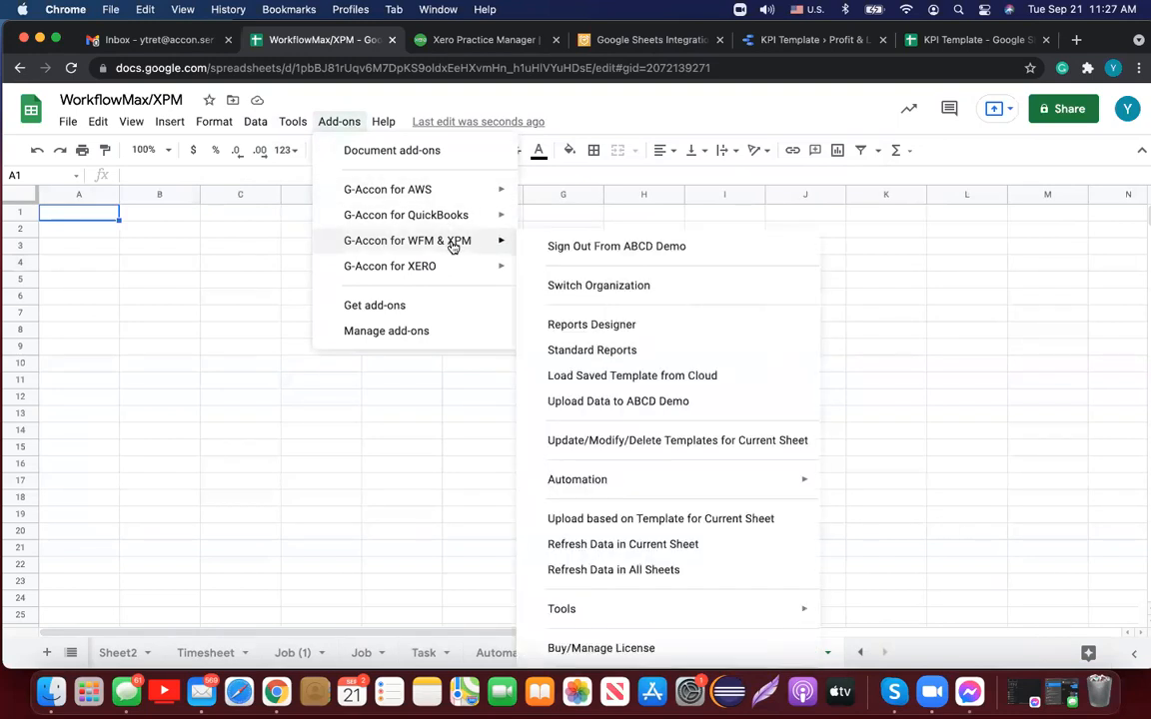
pyautogui.click(596, 328)
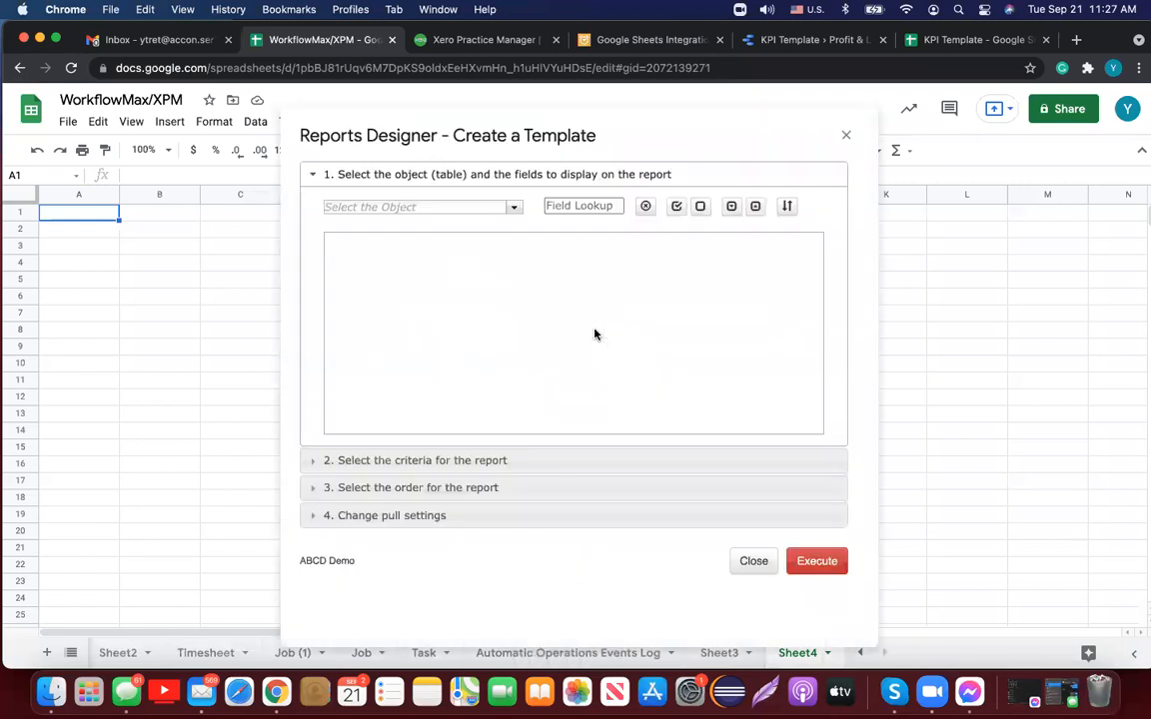
pyautogui.click(515, 207)
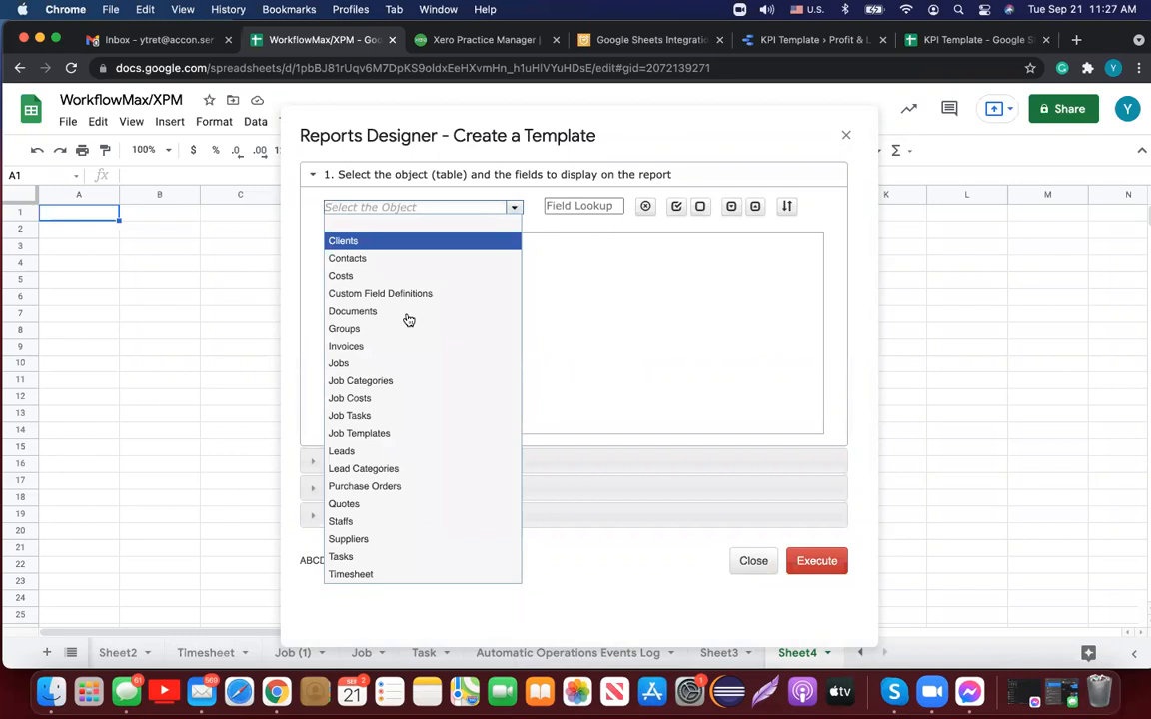
pyautogui.click(388, 363)
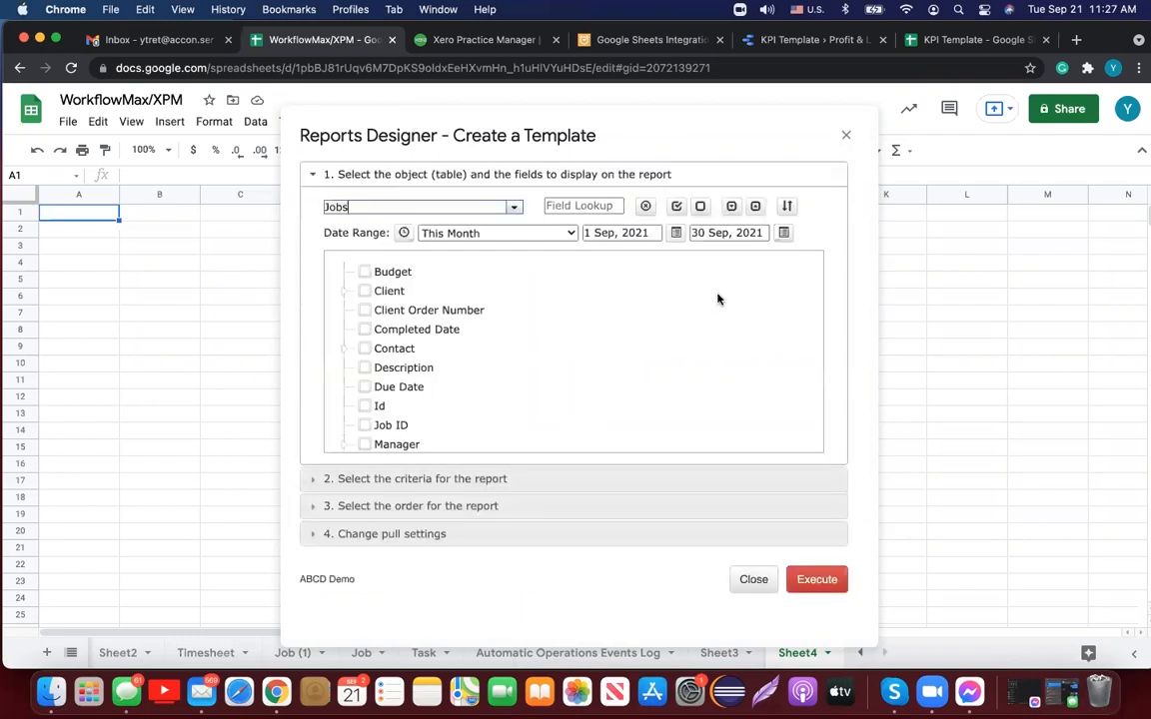
pyautogui.click(677, 207)
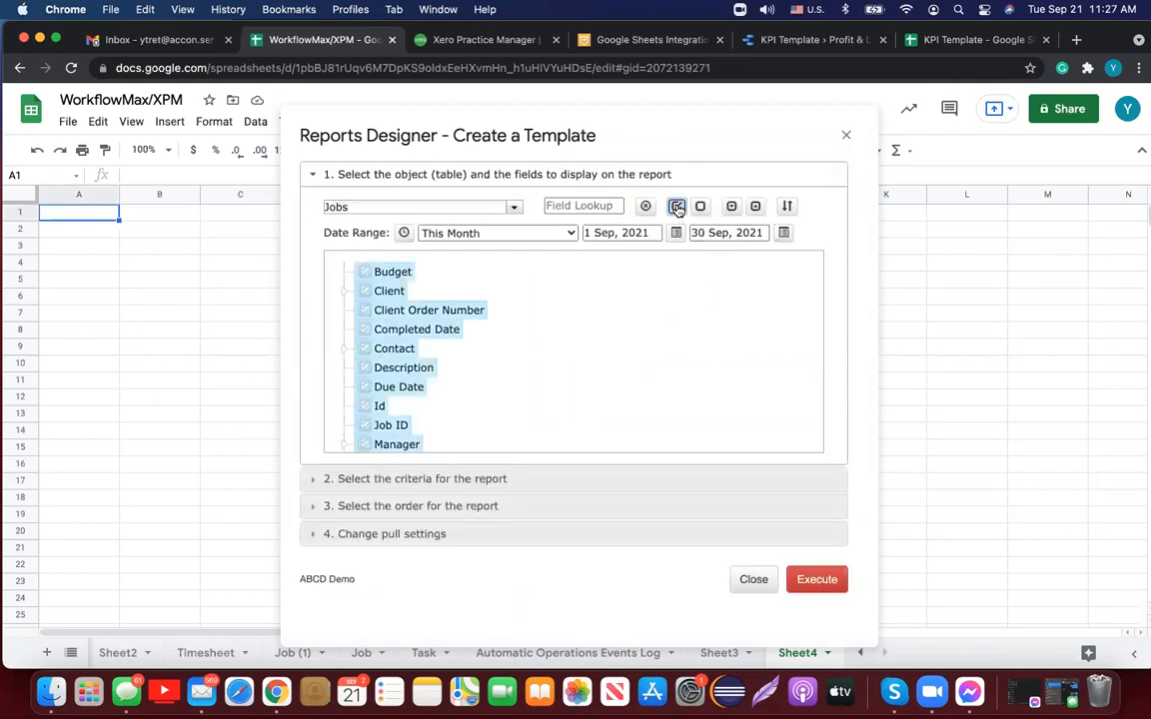
pyautogui.click(786, 207)
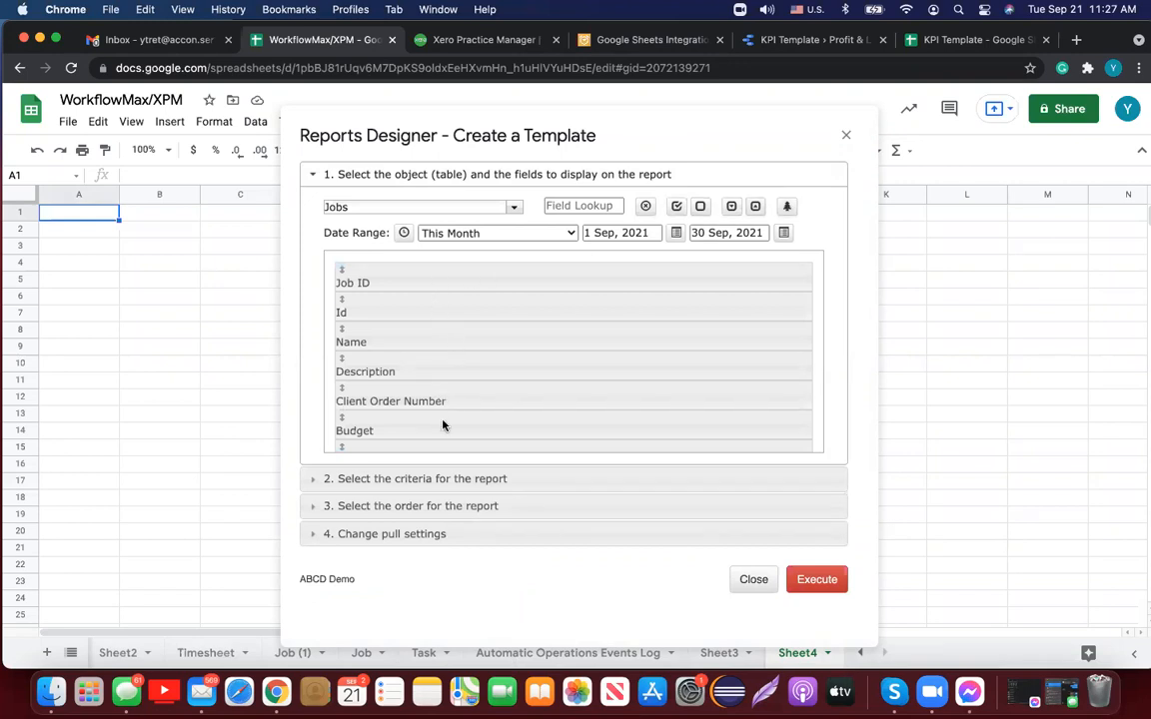
pyautogui.click(382, 534)
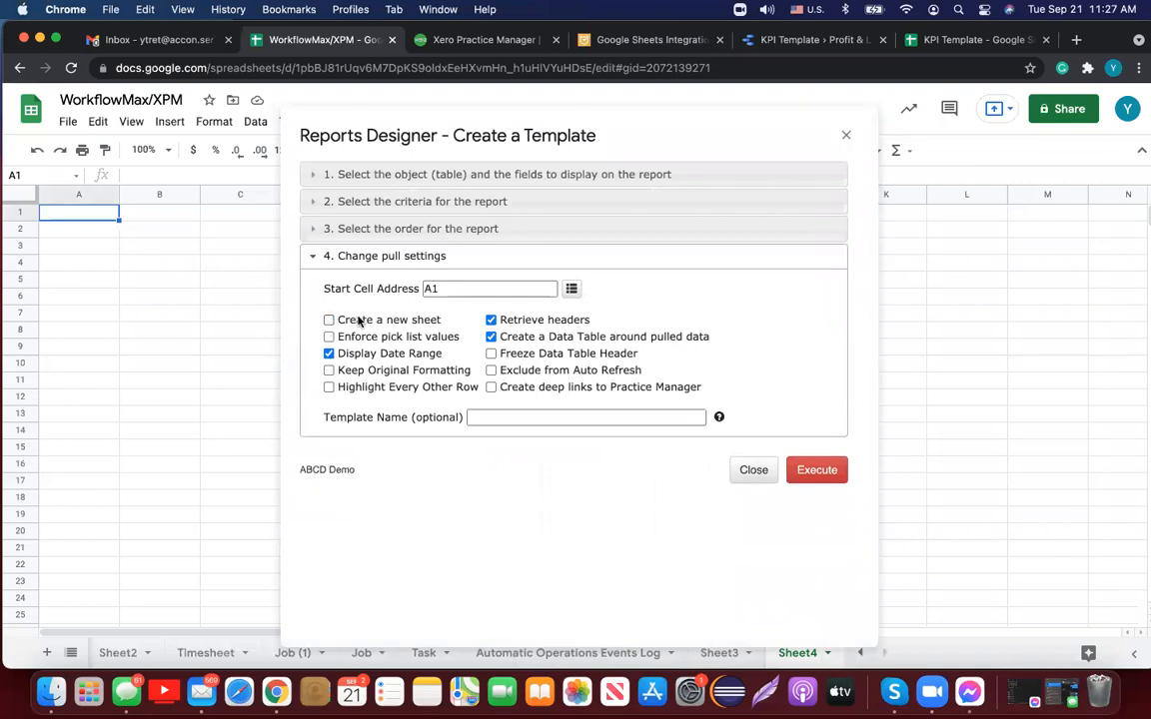
pyautogui.click(821, 470)
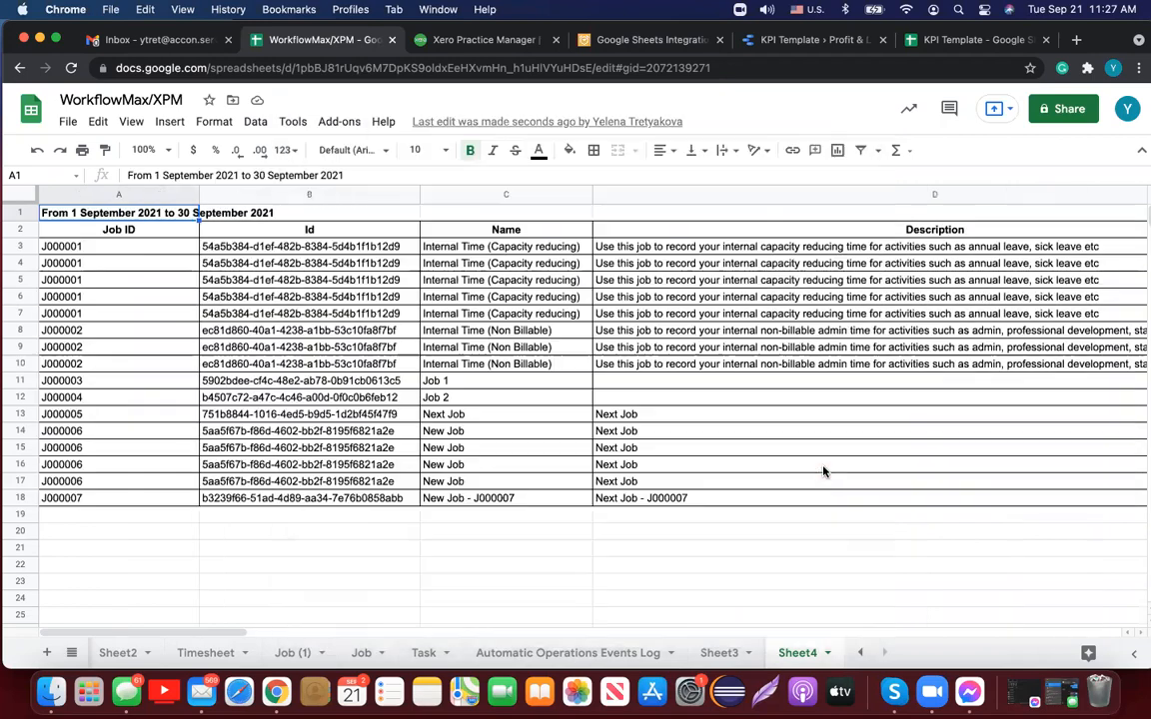
# Step: Duplicate the J000007 job row 18 into row 19
pyautogui.click(22, 497)
pyautogui.press('super+c')
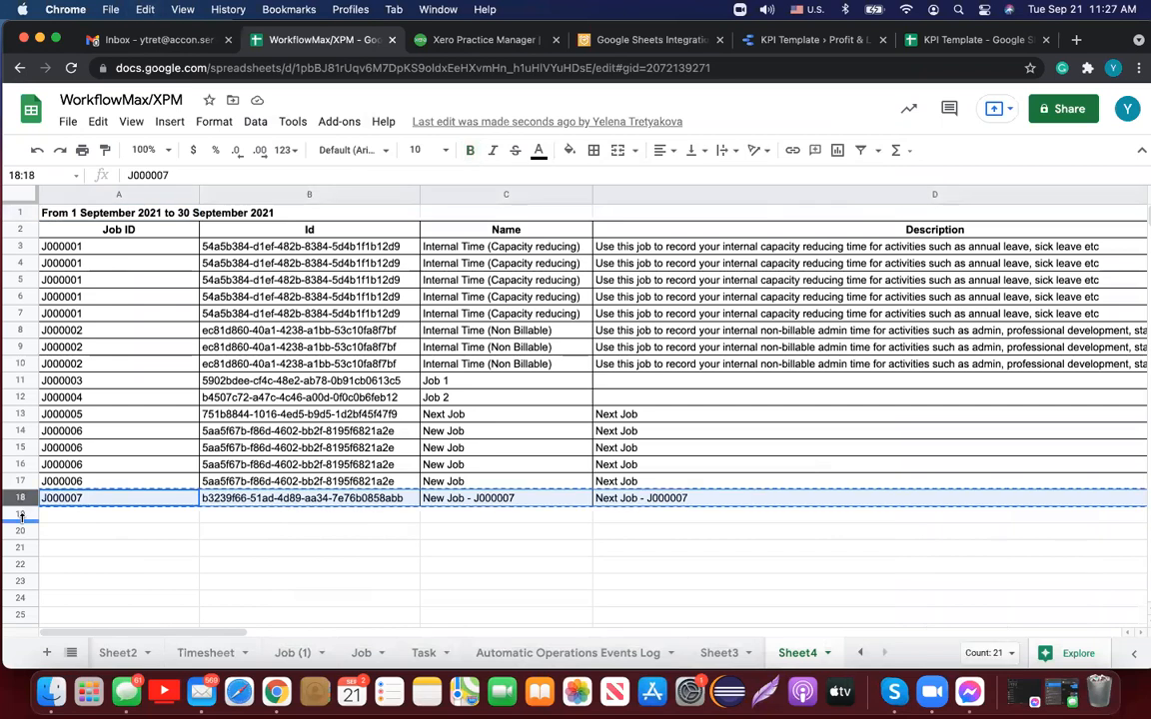
pyautogui.click(22, 515)
pyautogui.press('super+v')
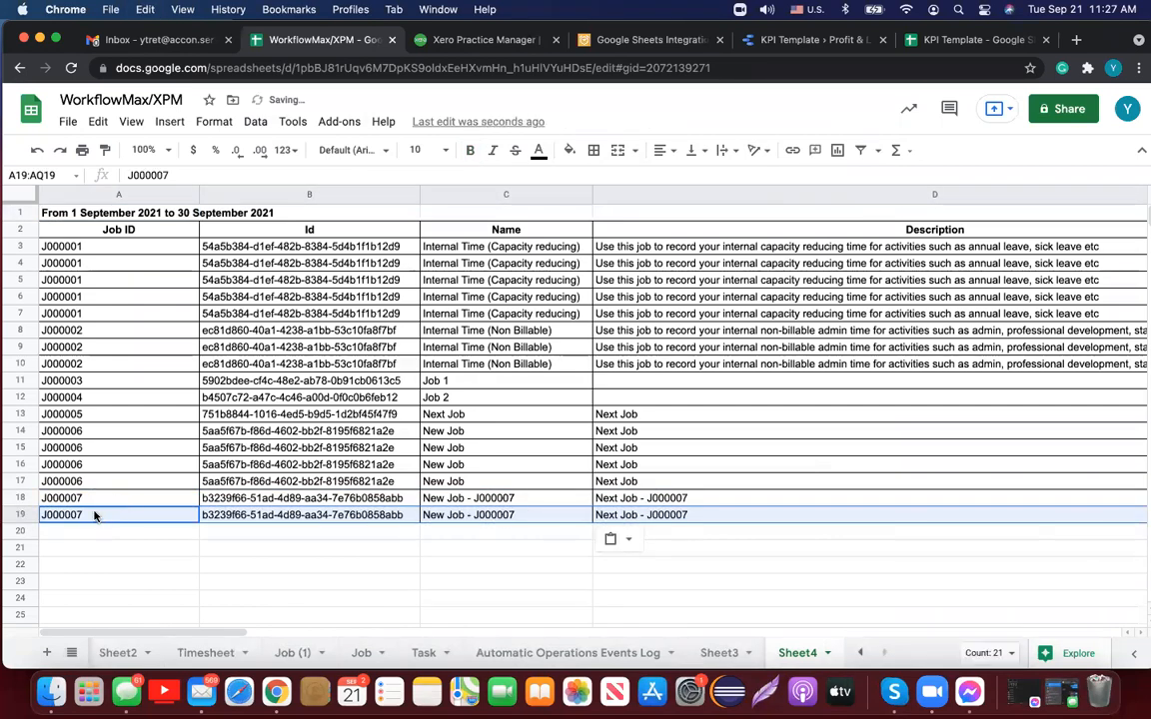
# Step: Change the Job ID in A19 to J000008 and clear the Id in B19
pyautogui.click(95, 512)
pyautogui.doubleClick(94, 513)
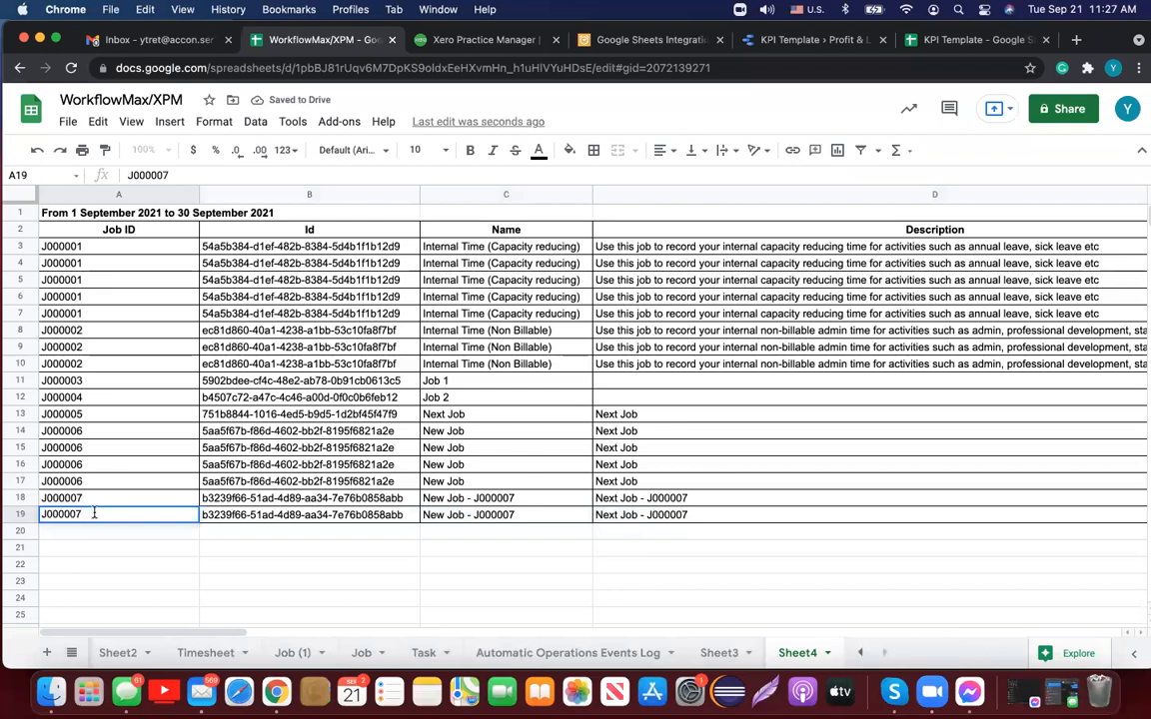
pyautogui.press('BackSpace')
pyautogui.write('8')
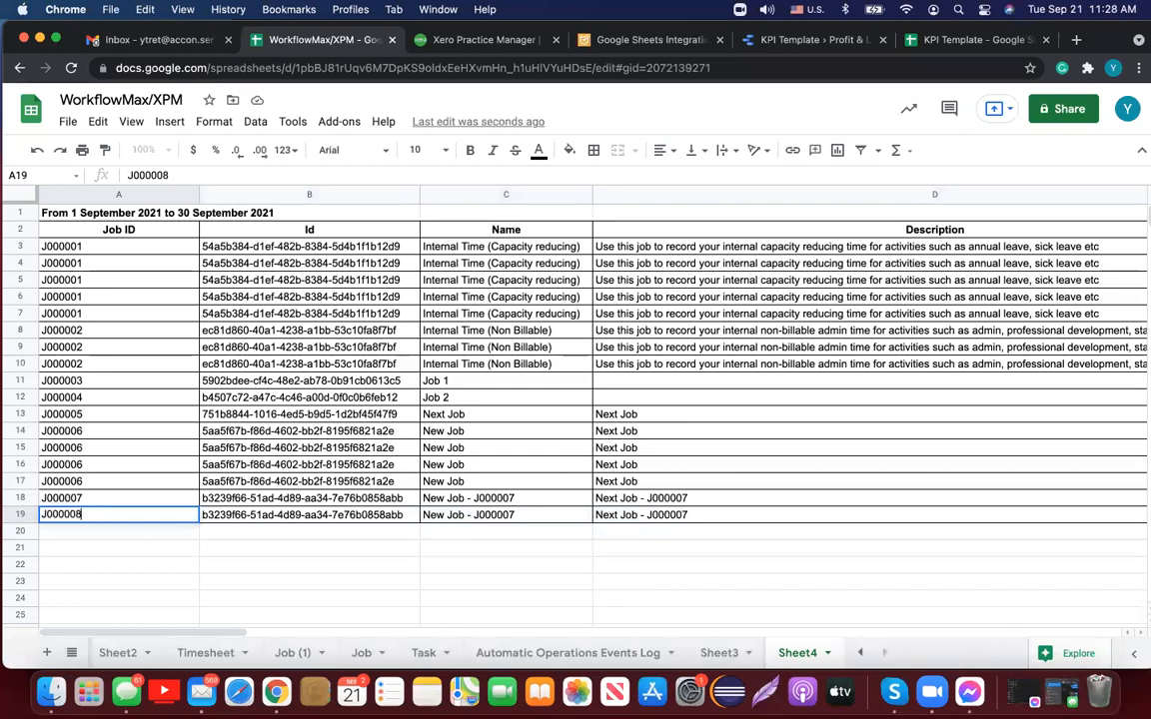
pyautogui.click(259, 515)
pyautogui.press('BackSpace')
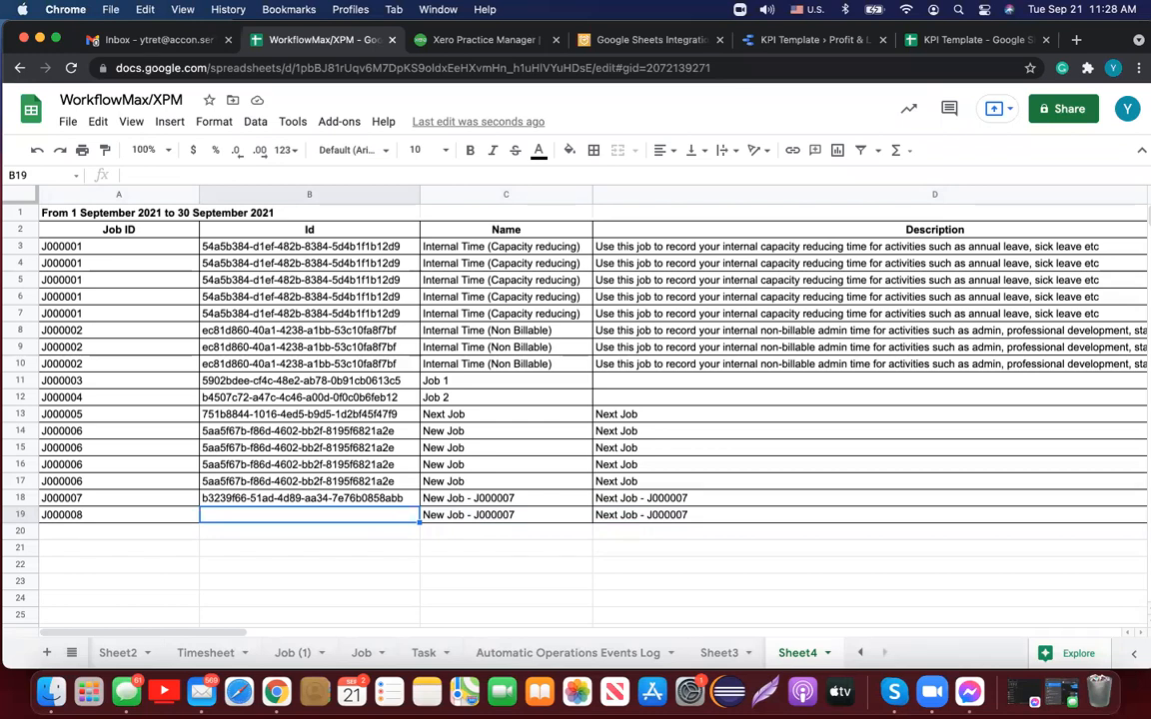
# Step: Rename C19 to 'New Job - J000008' and use the same text as the D19 description
pyautogui.click(515, 515)
pyautogui.press('BackSpace')
pyautogui.write('8')
pyautogui.click(566, 550)
pyautogui.click(566, 514)
pyautogui.click(659, 515)
pyautogui.press('super+v')
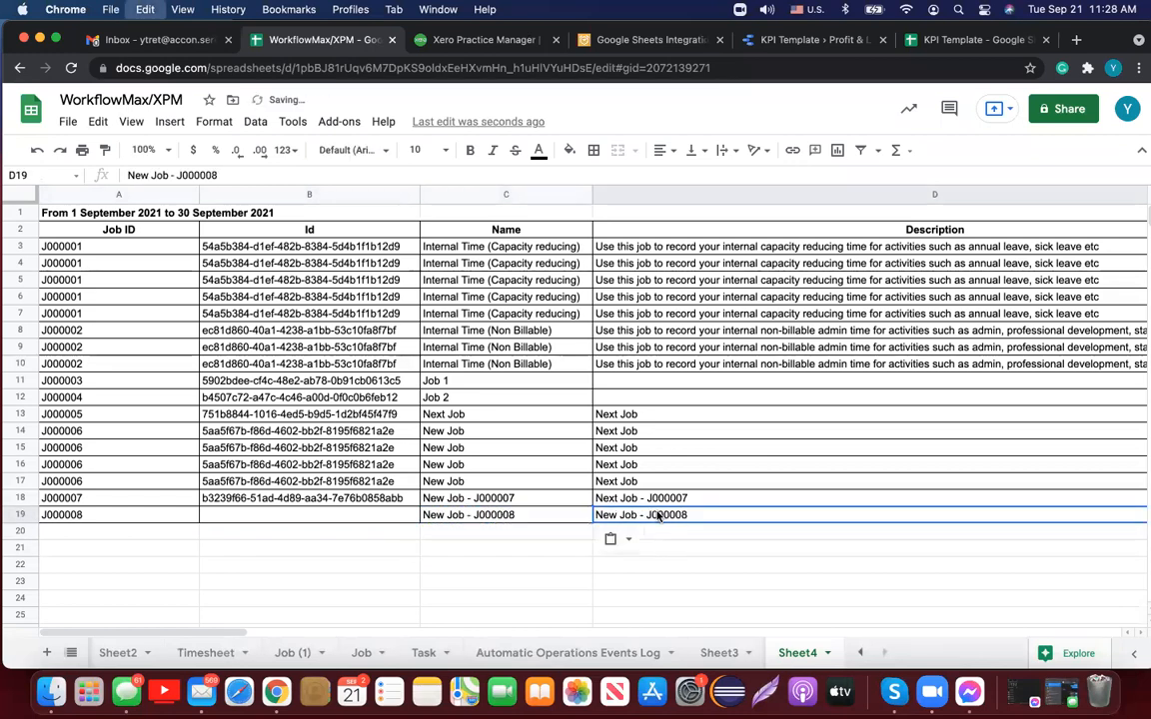
pyautogui.click(163, 515)
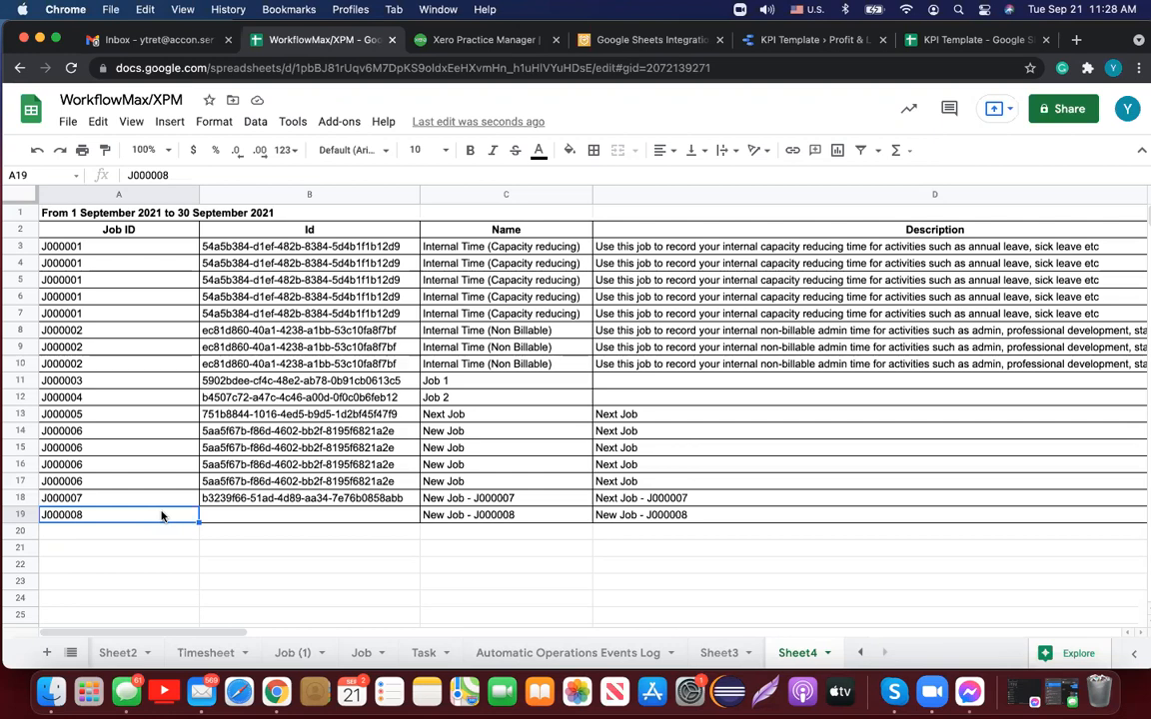
# Step: Open the G-Accon Upload Data settings and choose Jobs as the object to upload
pyautogui.click(345, 122)
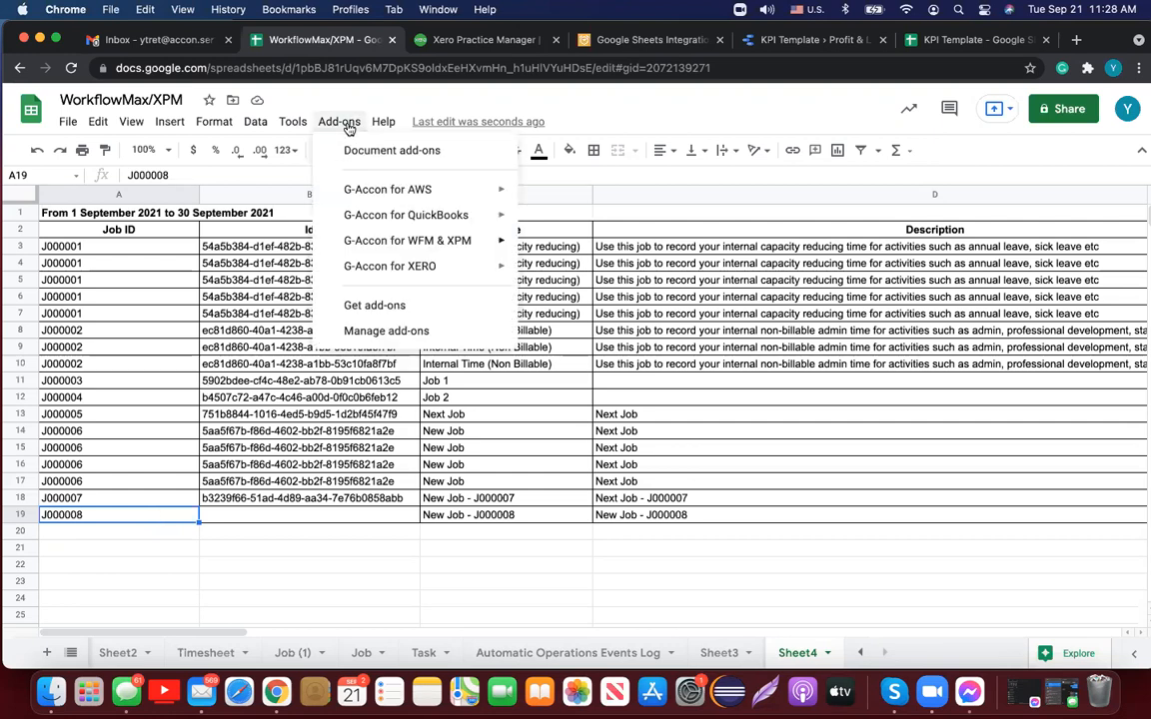
pyautogui.moveTo(450, 240)
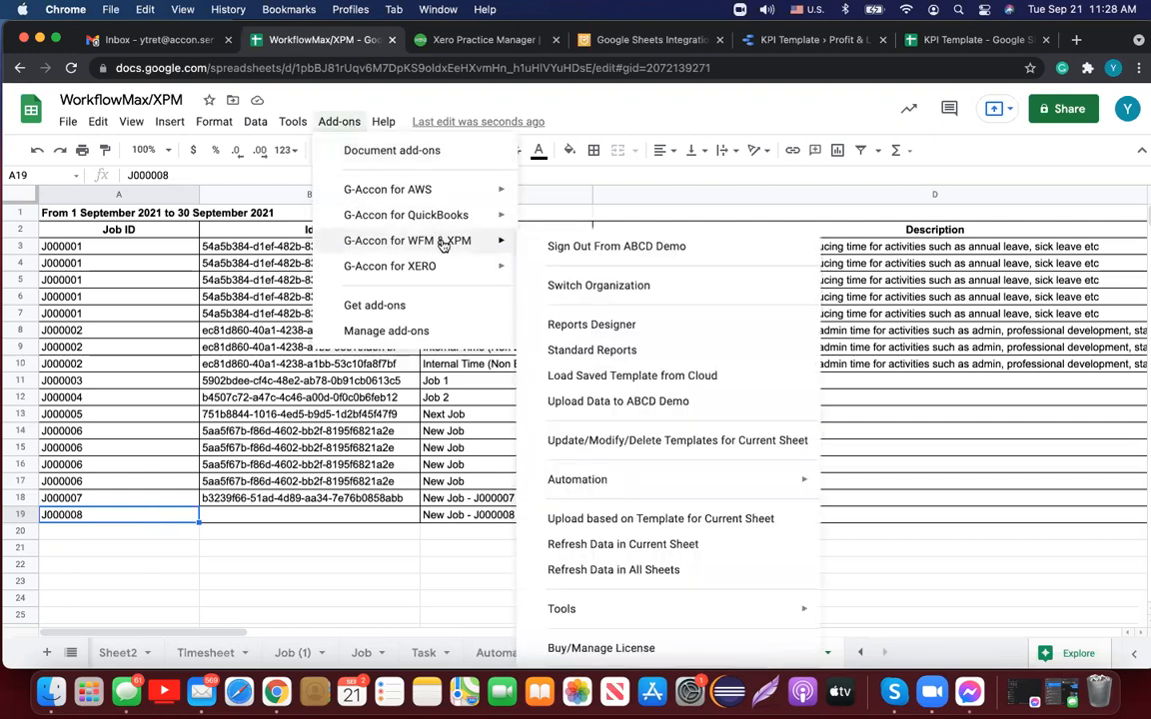
pyautogui.click(665, 402)
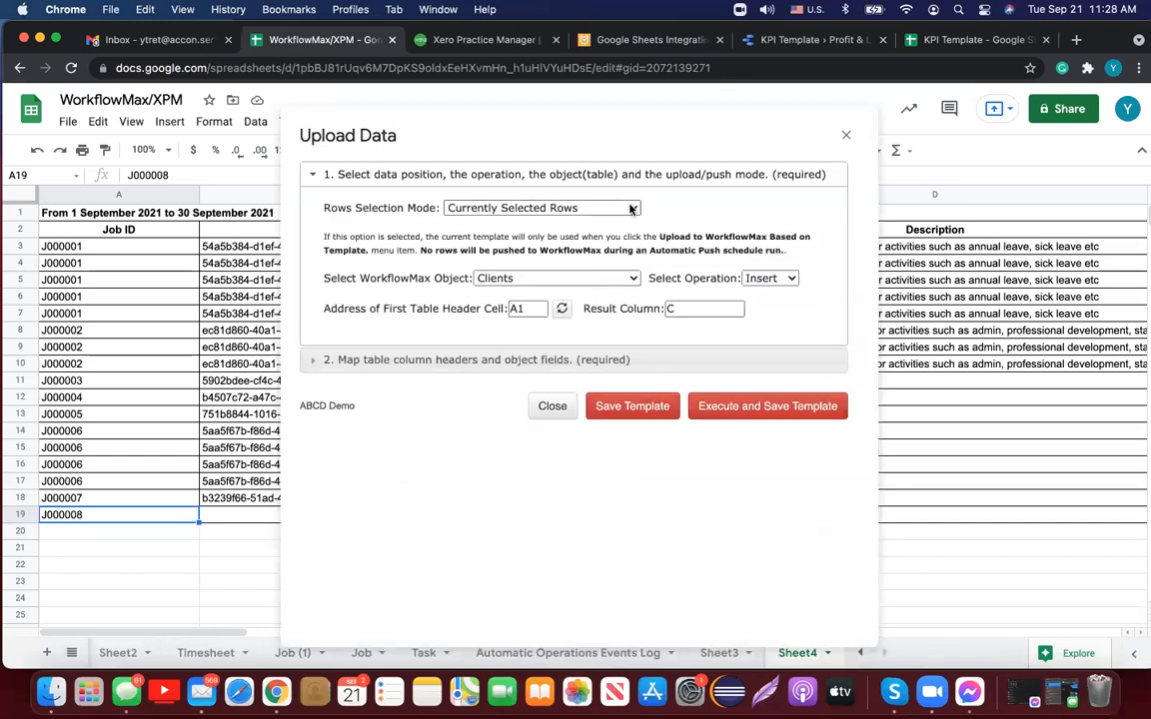
pyautogui.click(631, 280)
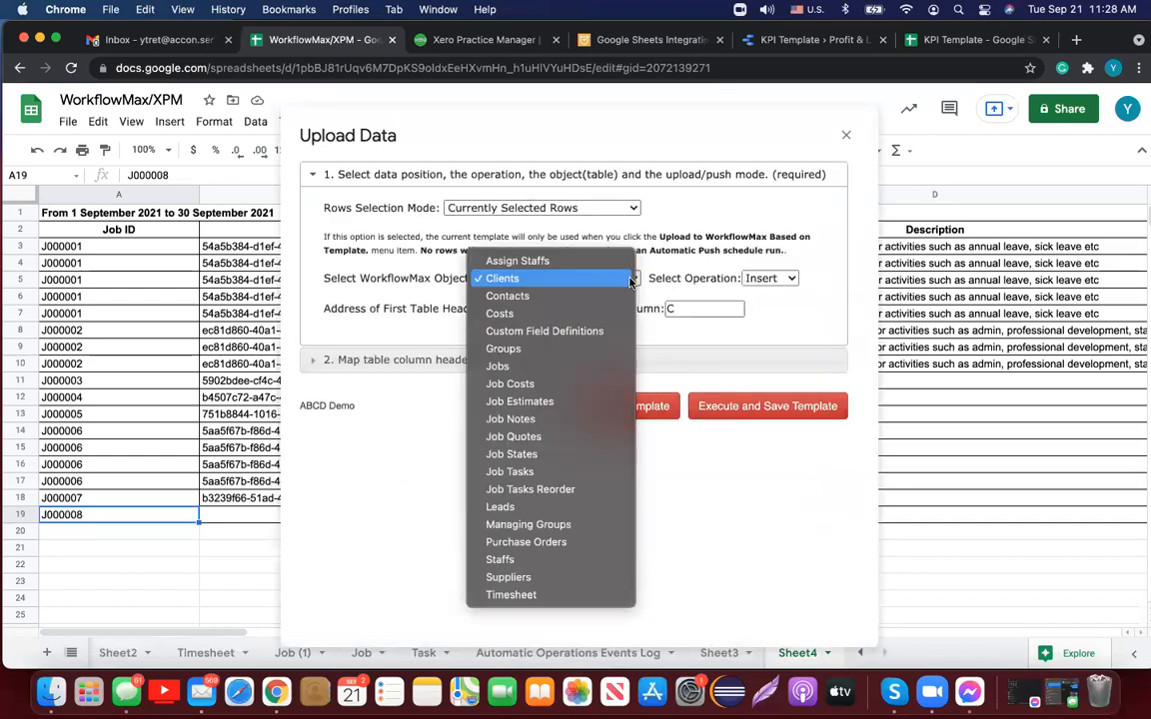
pyautogui.click(540, 370)
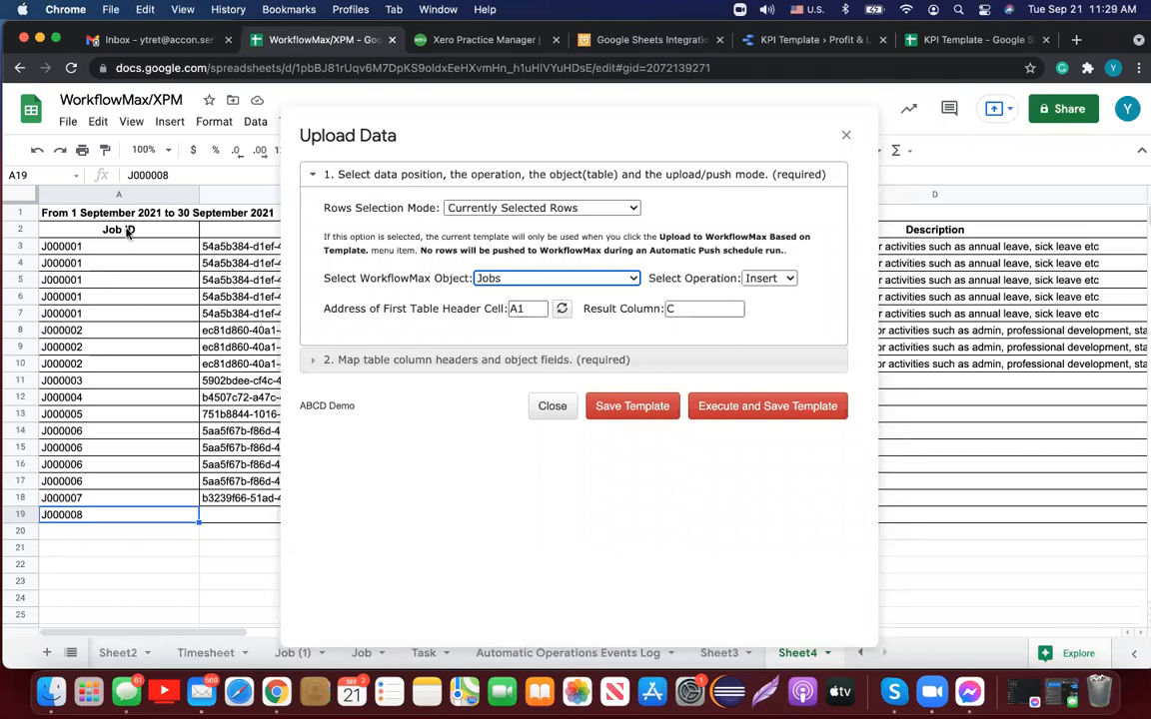
# Step: Set the first table header cell to A2, refresh, and expand the column header mappings
pyautogui.click(17, 230)
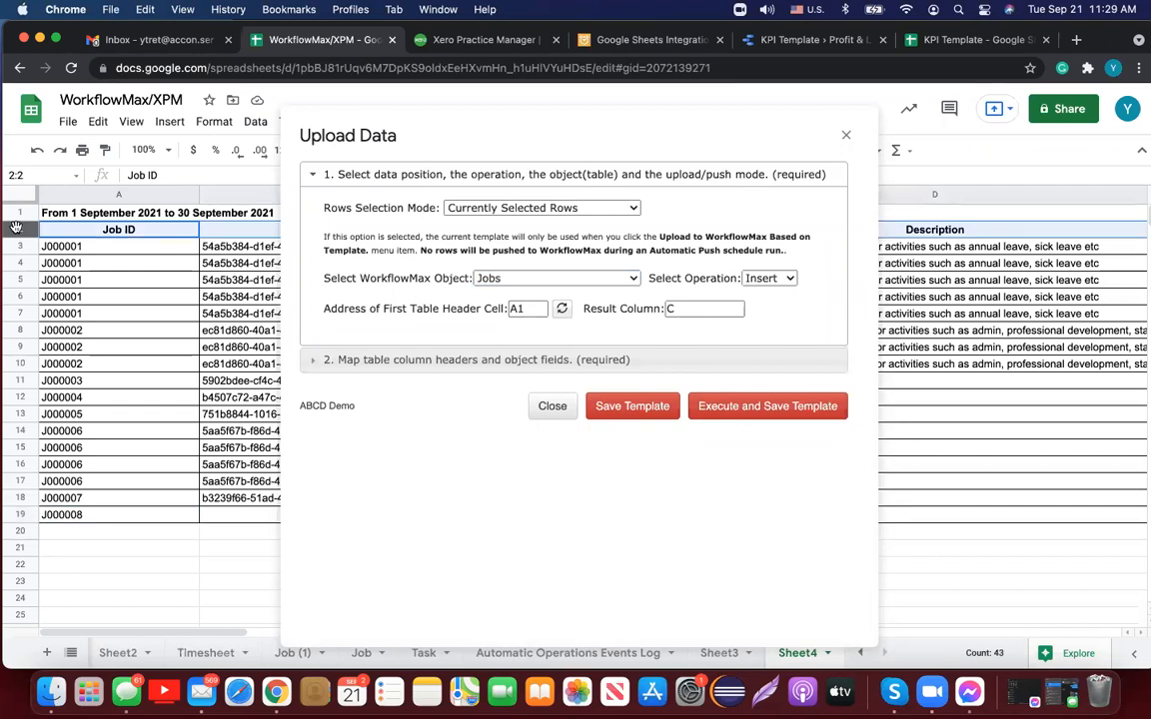
pyautogui.click(537, 309)
pyautogui.press('BackSpace')
pyautogui.write('2')
pyautogui.click(562, 309)
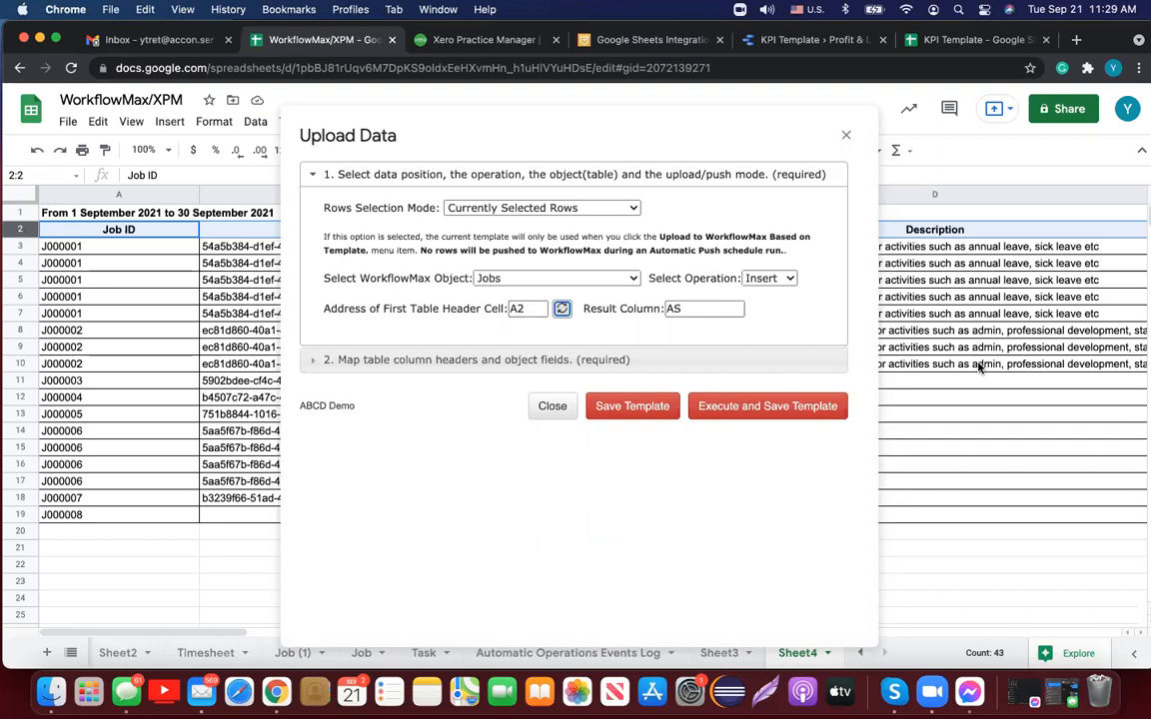
pyautogui.click(547, 360)
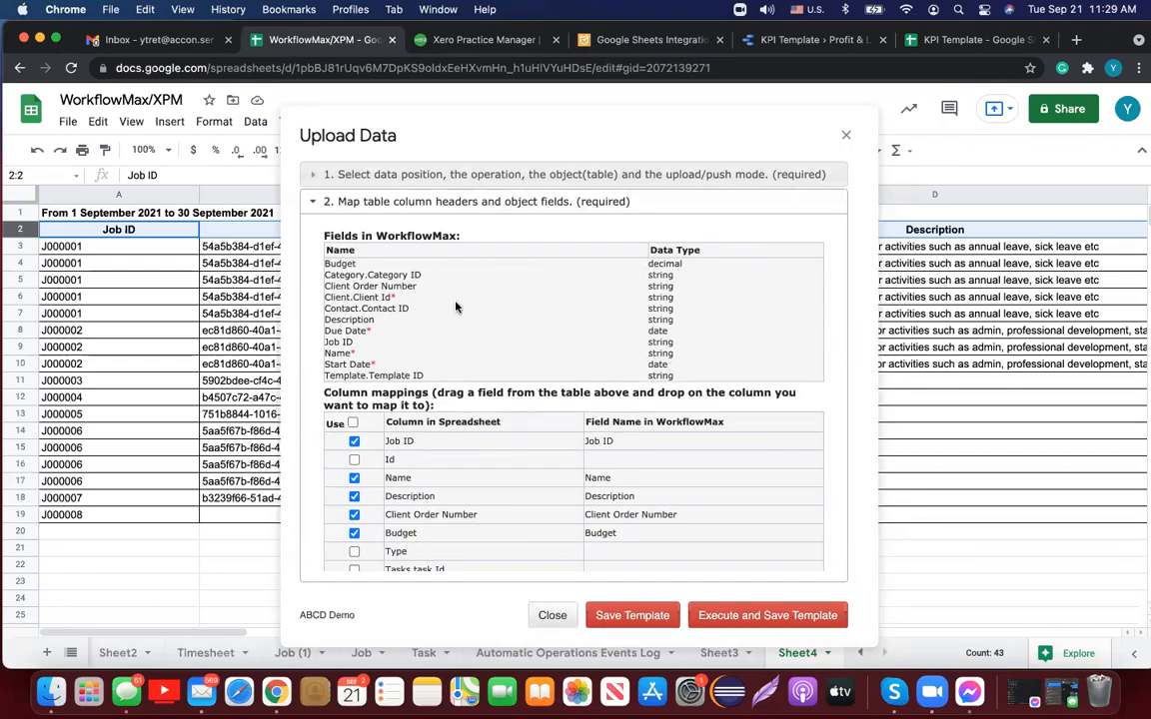
# Step: Review the field mappings, demonstrating how Client.Client Id is mapped
pyautogui.scroll(-1, 456, 306)
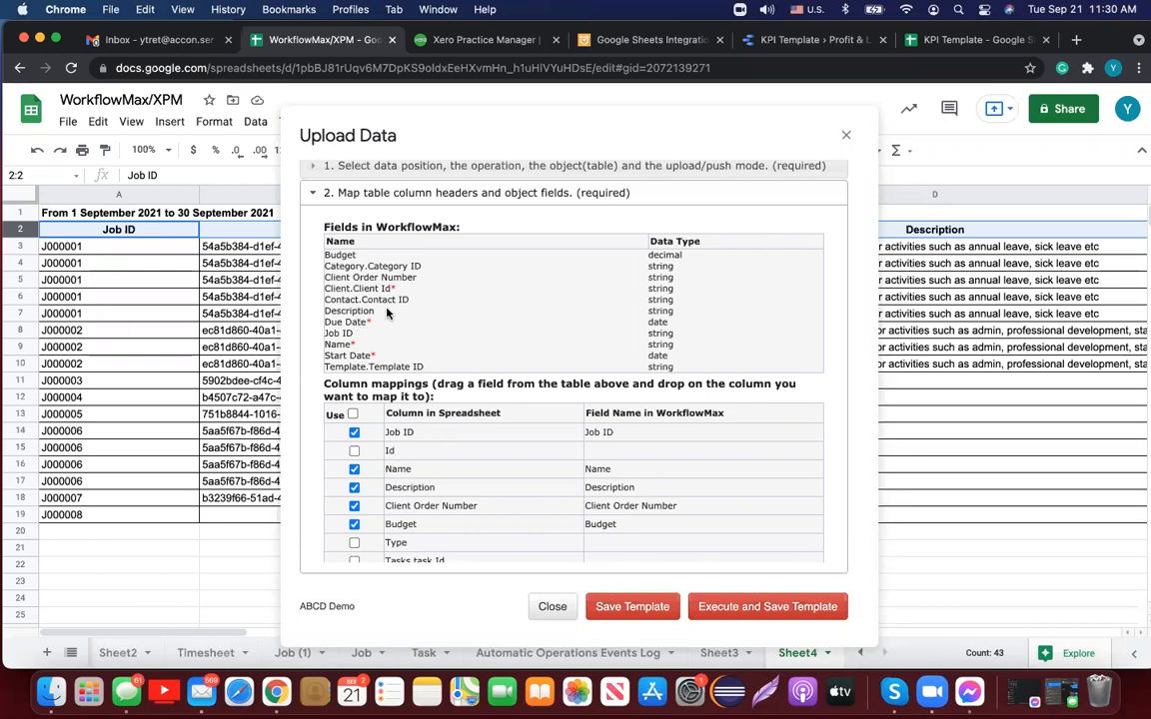
pyautogui.moveTo(357, 288); pyautogui.dragTo(419, 299)
pyautogui.scroll(-2, 579, 441)
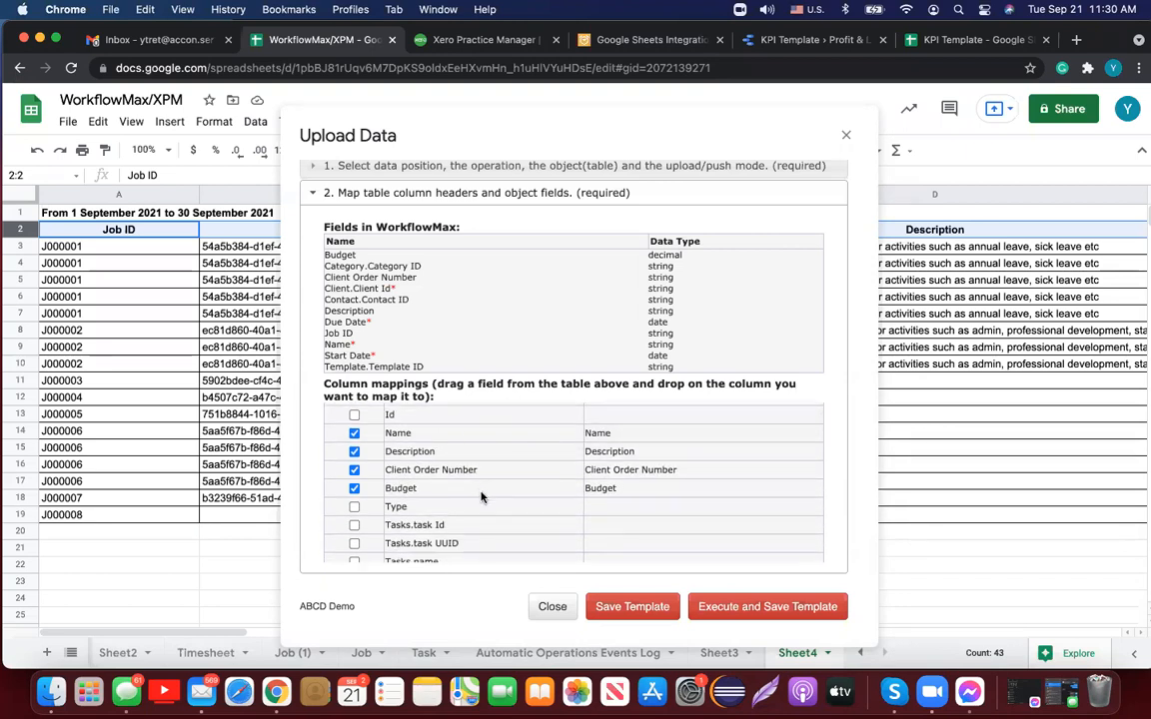
pyautogui.scroll(-10, 481, 497)
pyautogui.scroll(-3, 480, 496)
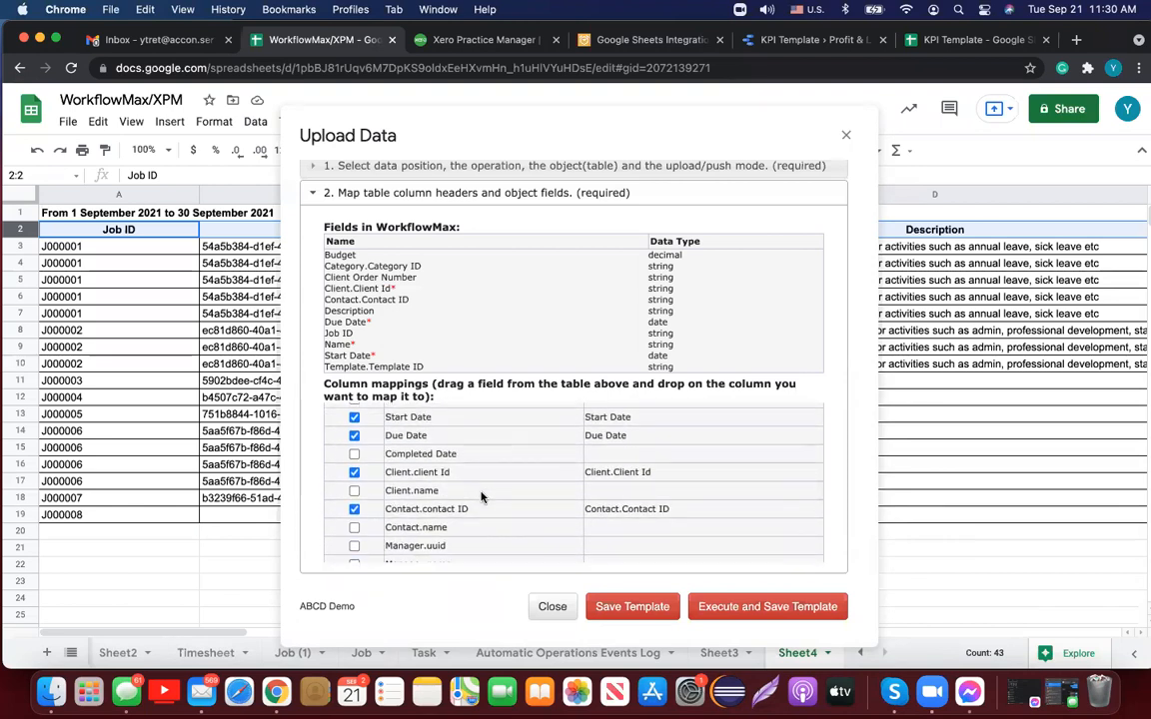
pyautogui.scroll(-15, 481, 496)
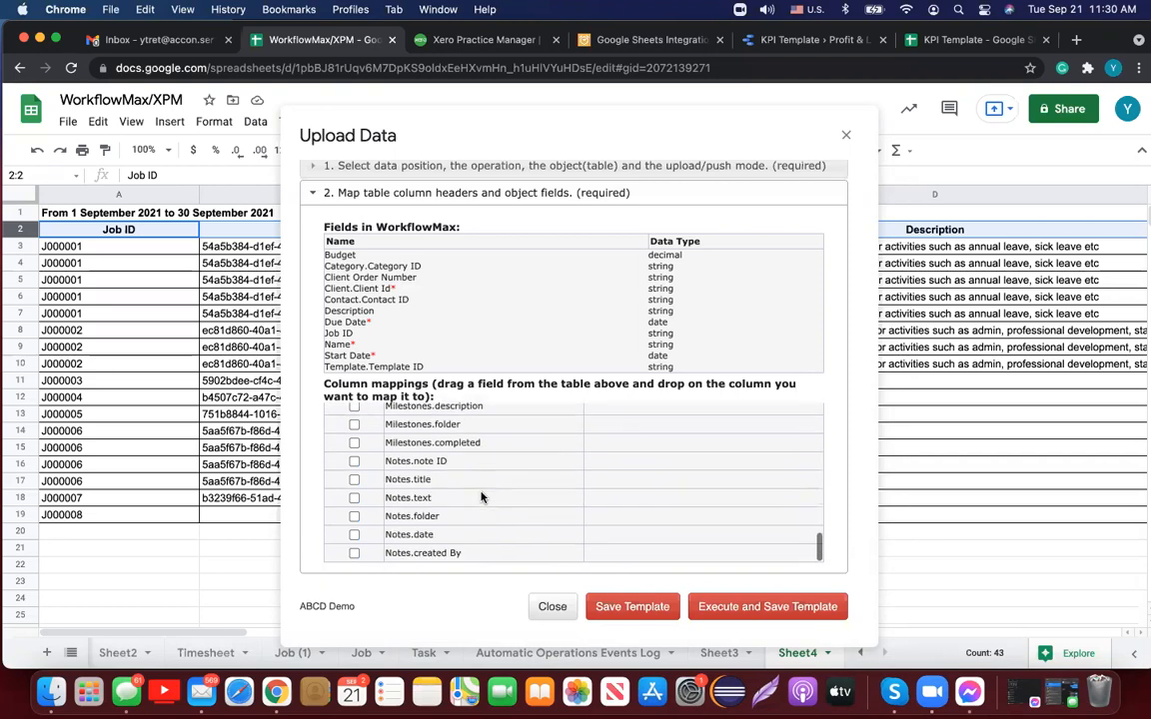
# Step: Upload row 19 (J000008) with Execute and Save Template, then view the AS–AW result columns
pyautogui.click(143, 517)
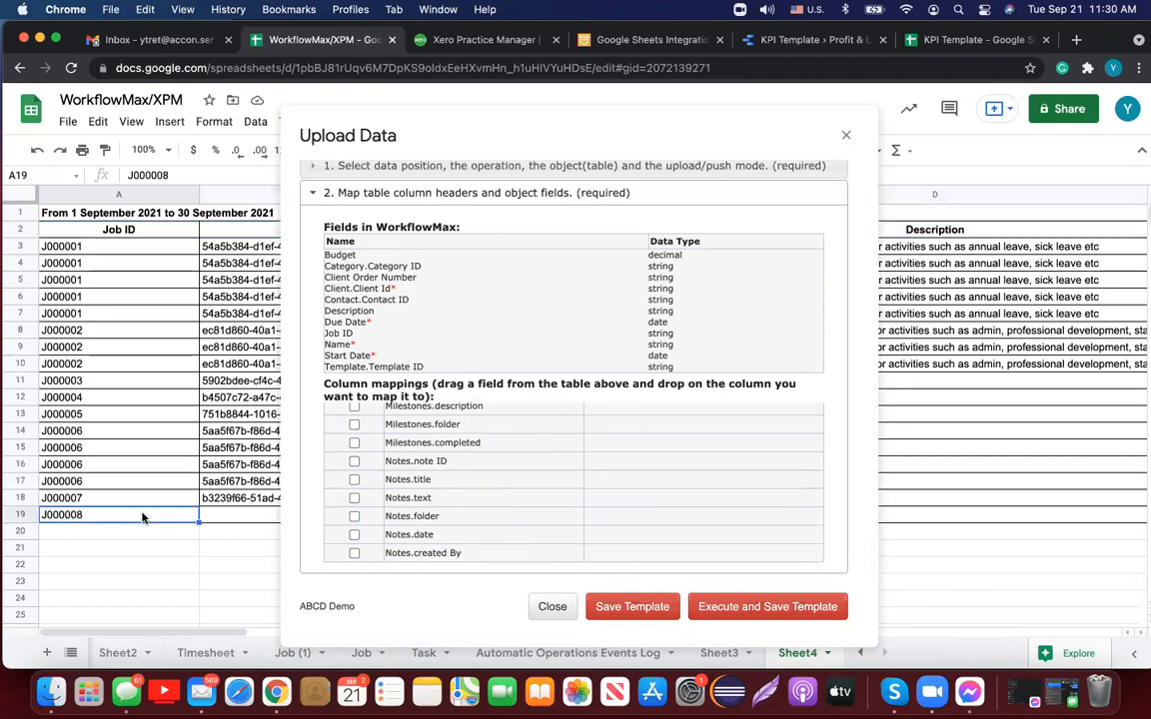
pyautogui.click(732, 609)
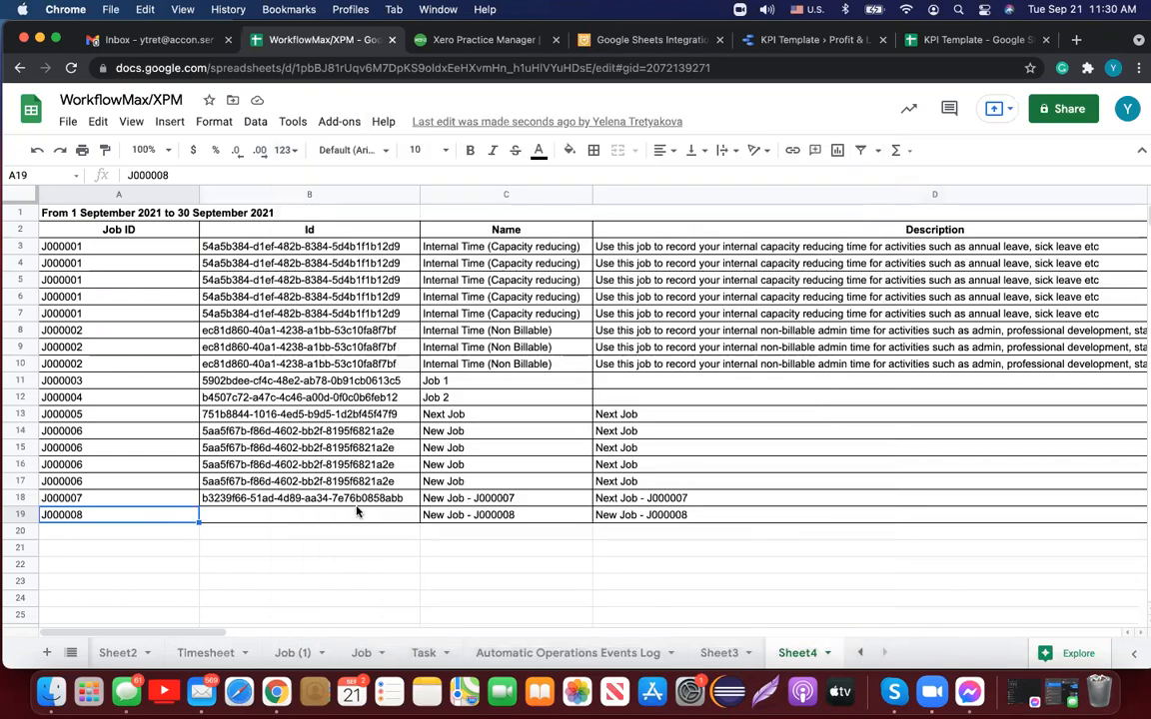
pyautogui.click(21, 518)
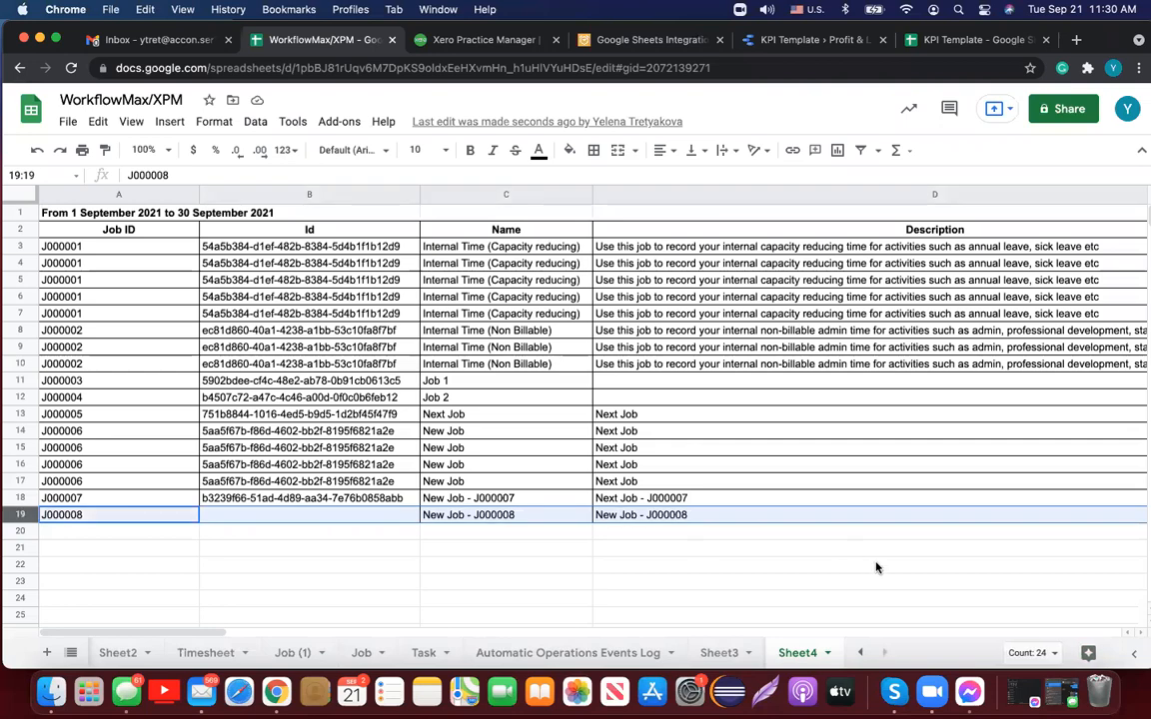
pyautogui.hscroll(3, 876, 567)
pyautogui.hscroll(15, 876, 567)
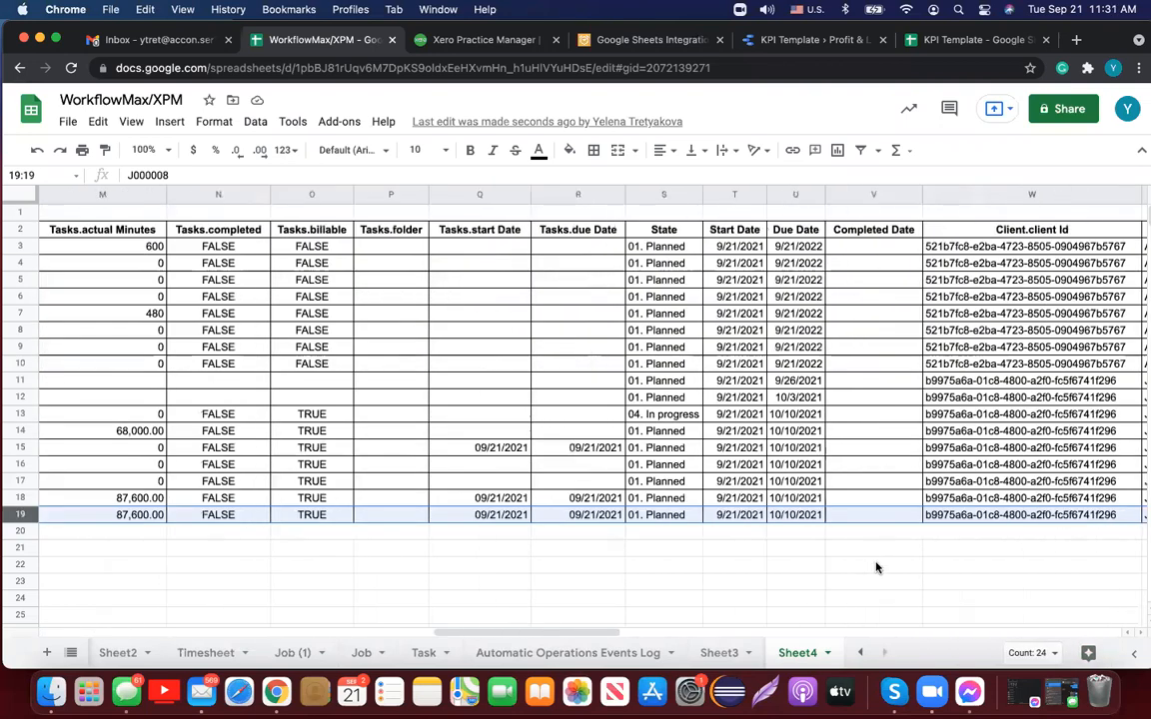
pyautogui.hscroll(15, 876, 567)
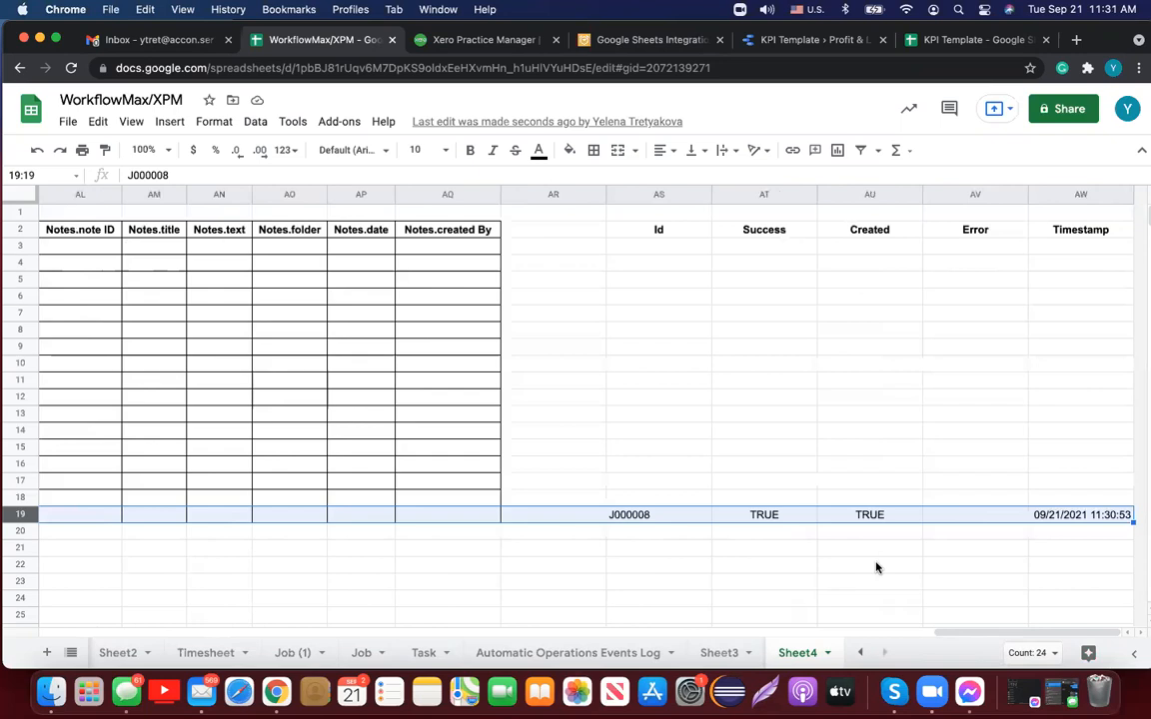
# Step: Cut the Id–Timestamp headers from AS2:AW2 and paste them into row 18 at AS18
pyautogui.click(694, 233)
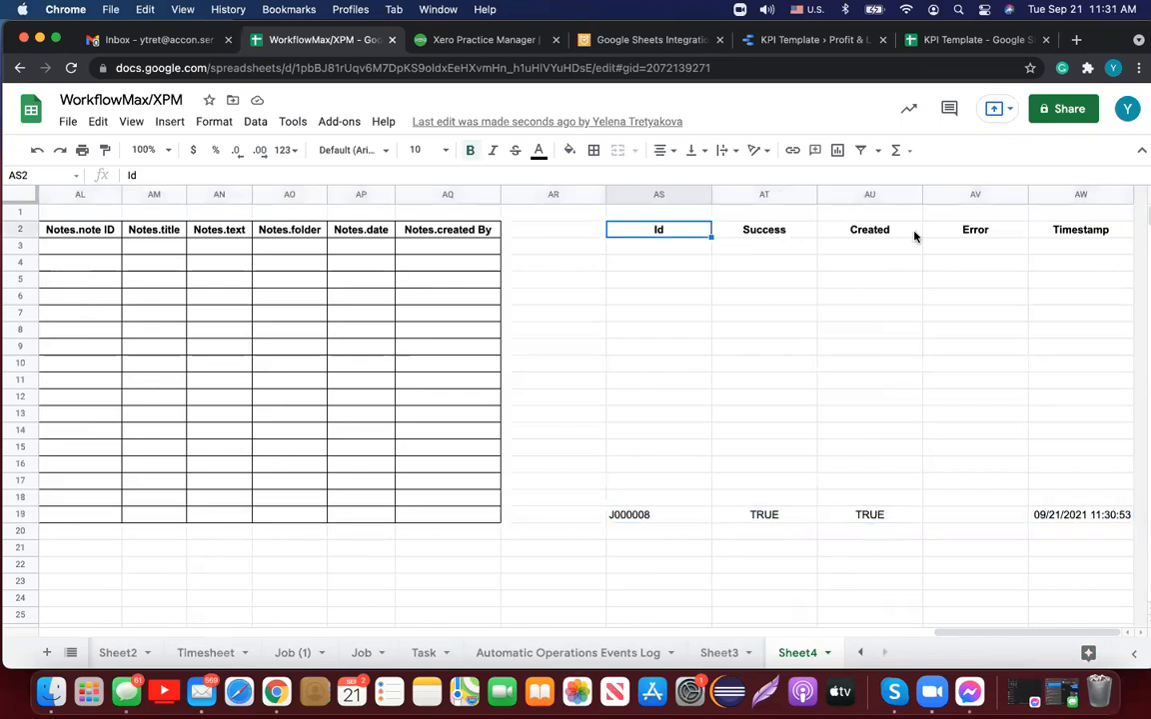
pyautogui.keyDown('shift'); pyautogui.click(1076, 235); pyautogui.keyUp('shift')
pyautogui.press('super+x')
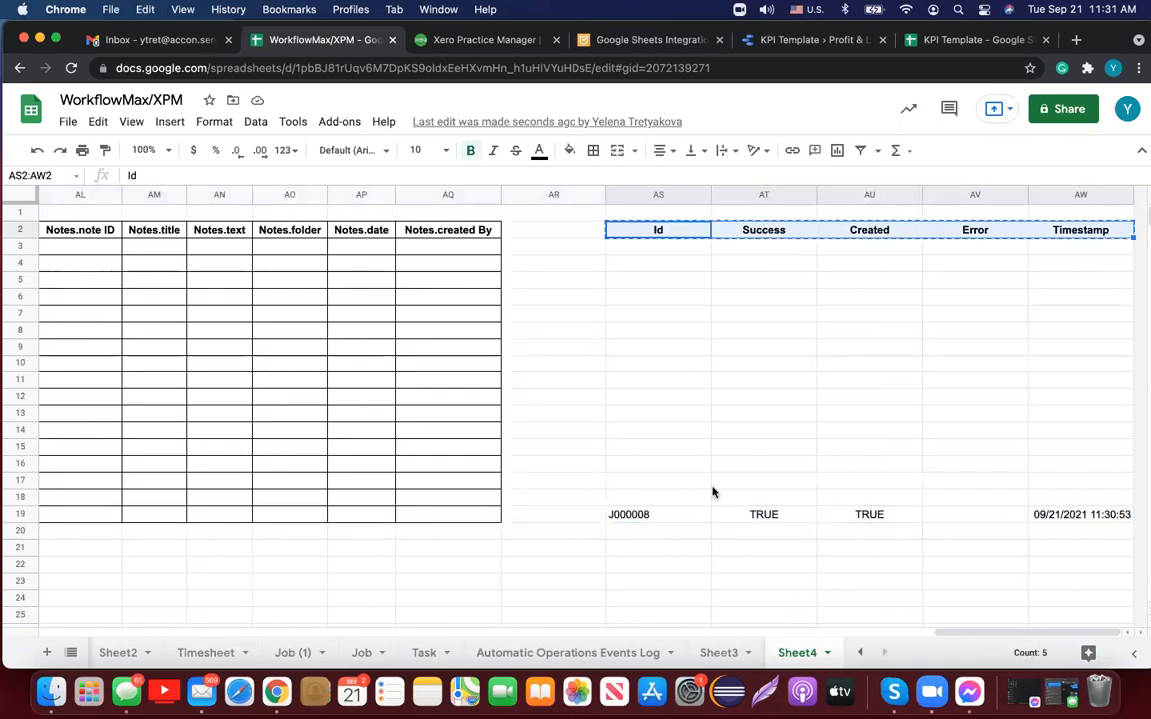
pyautogui.click(702, 494)
pyautogui.press('super+v')
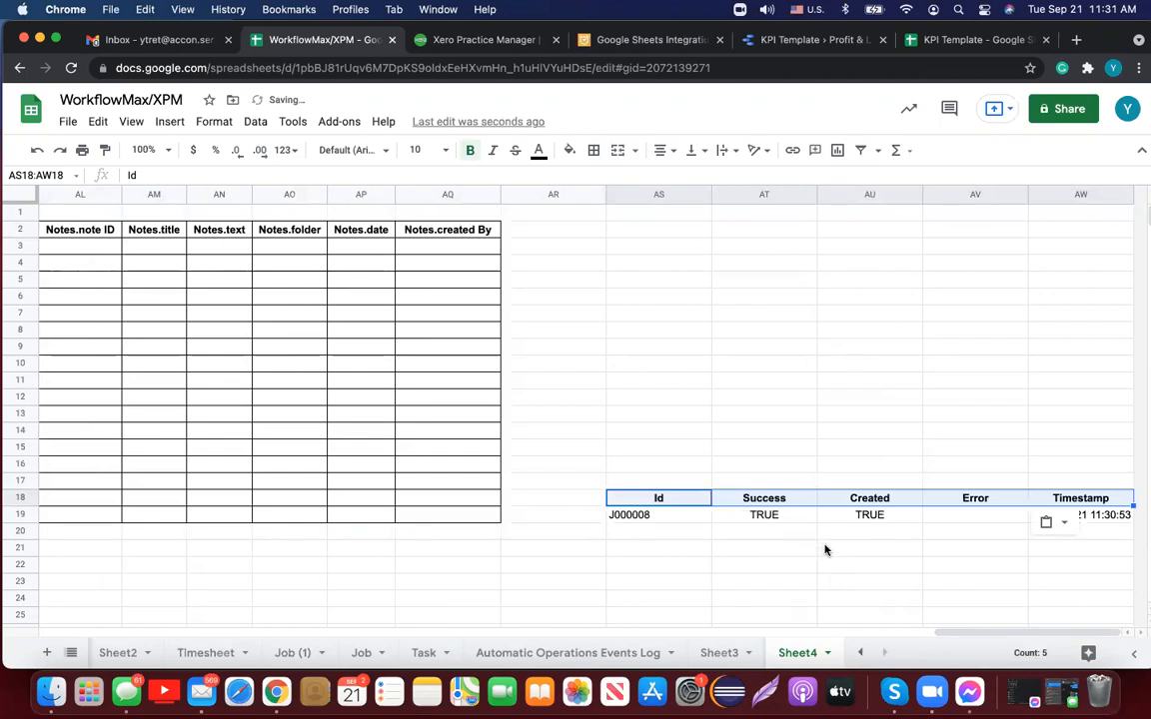
# Step: Check J000008's returned Id, Success and Created values in row 19
pyautogui.click(669, 514)
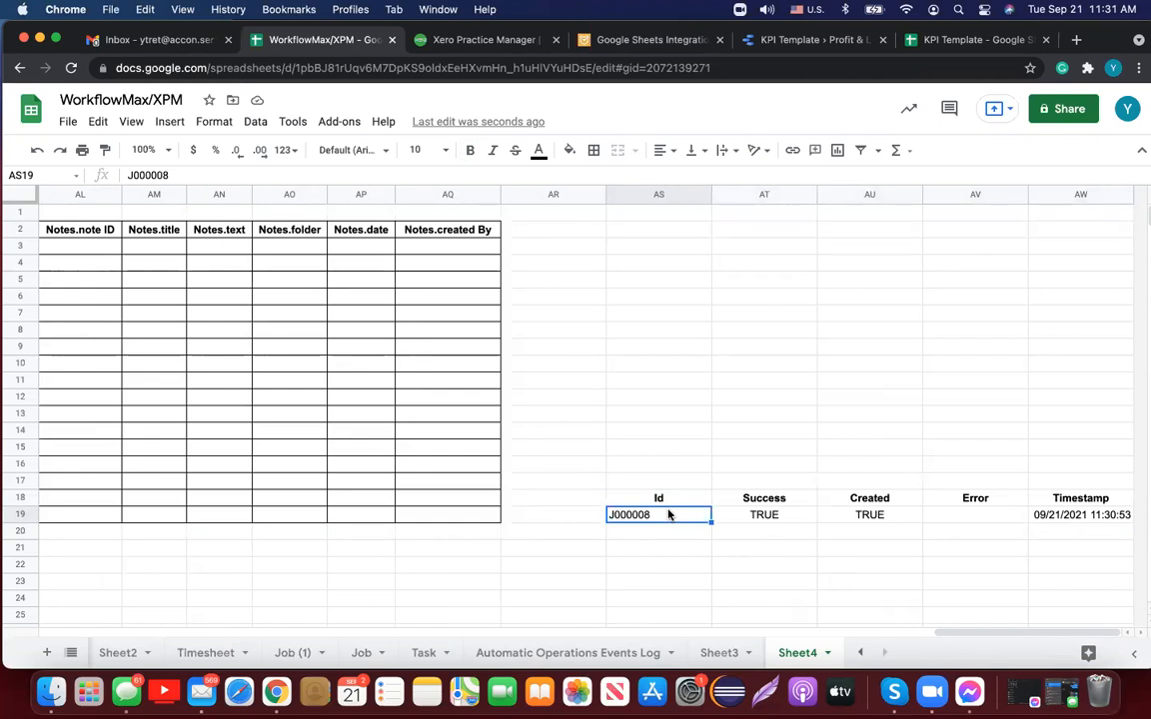
pyautogui.click(773, 518)
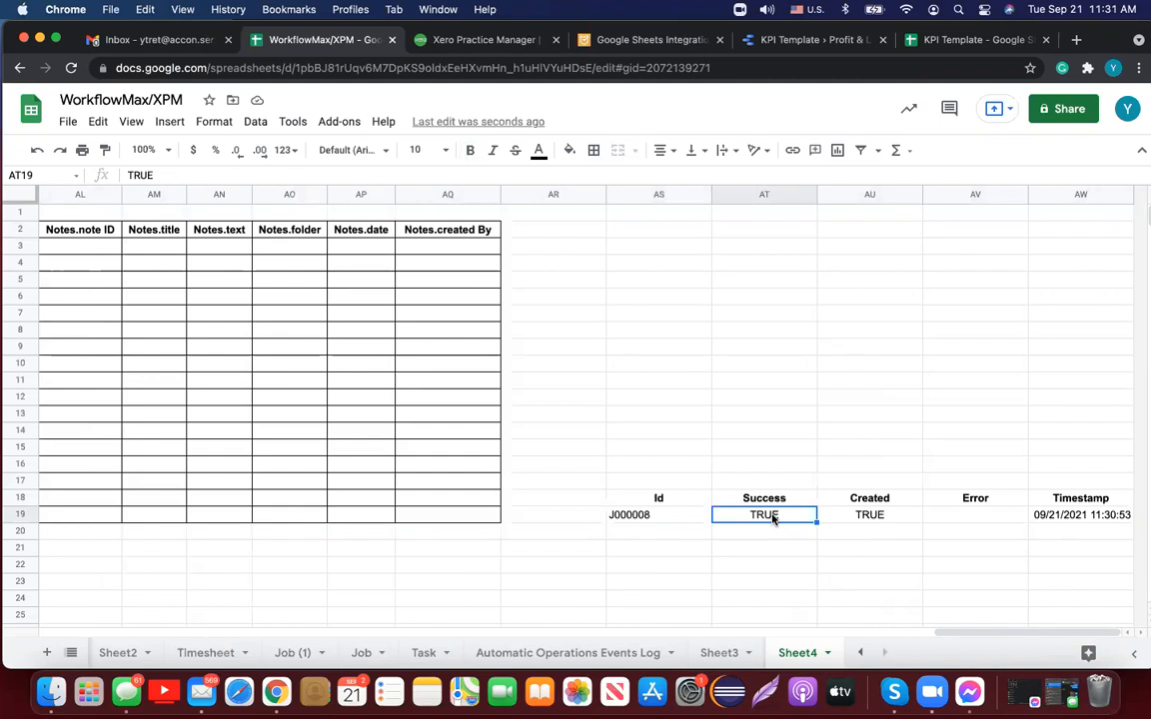
pyautogui.click(846, 518)
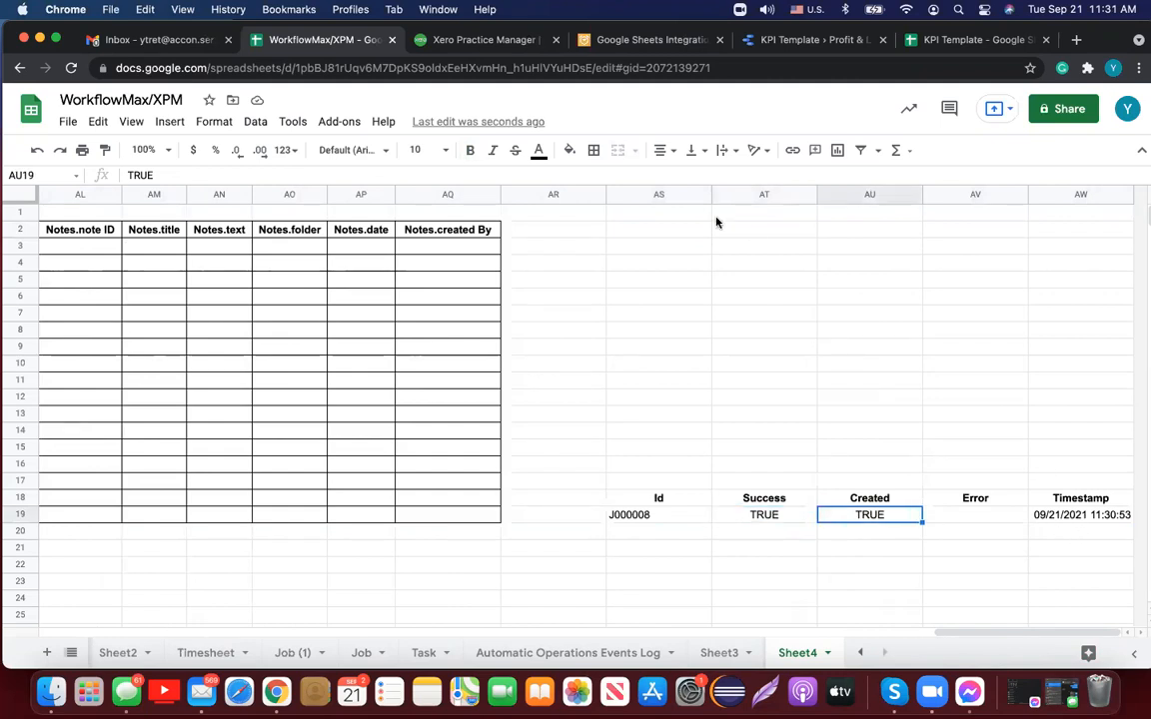
# Step: In Xero Practice Manager, reload the Jobs list and open job J000008
pyautogui.click(502, 44)
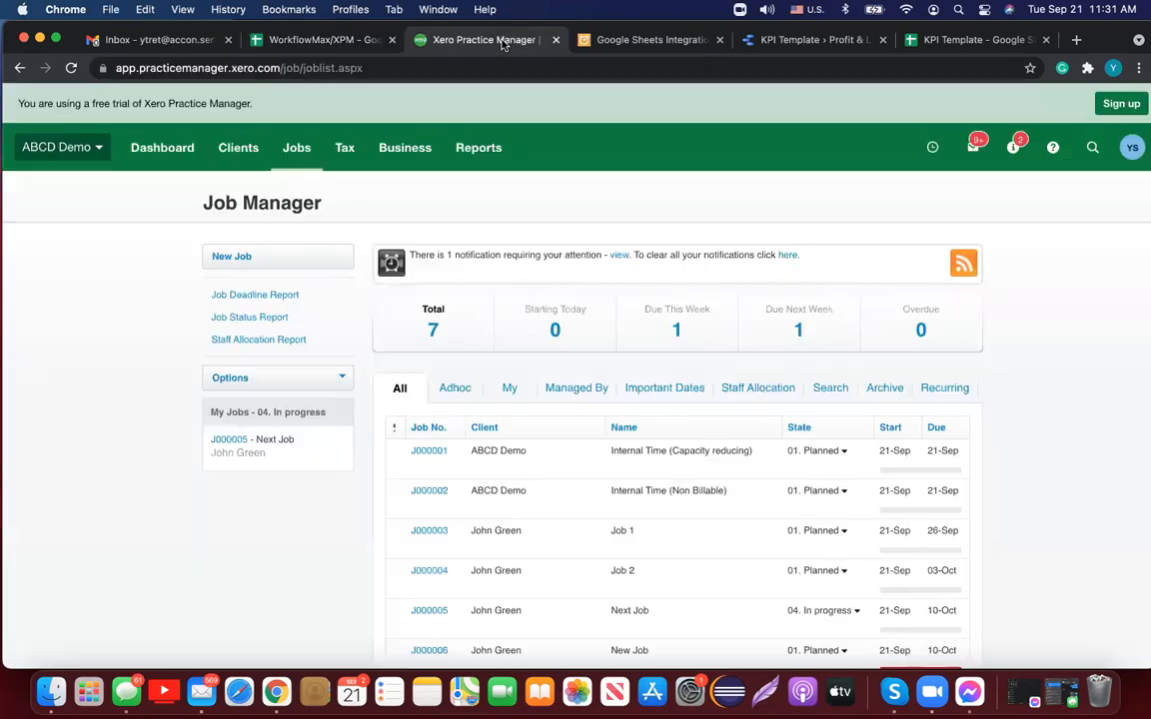
pyautogui.moveTo(298, 156)
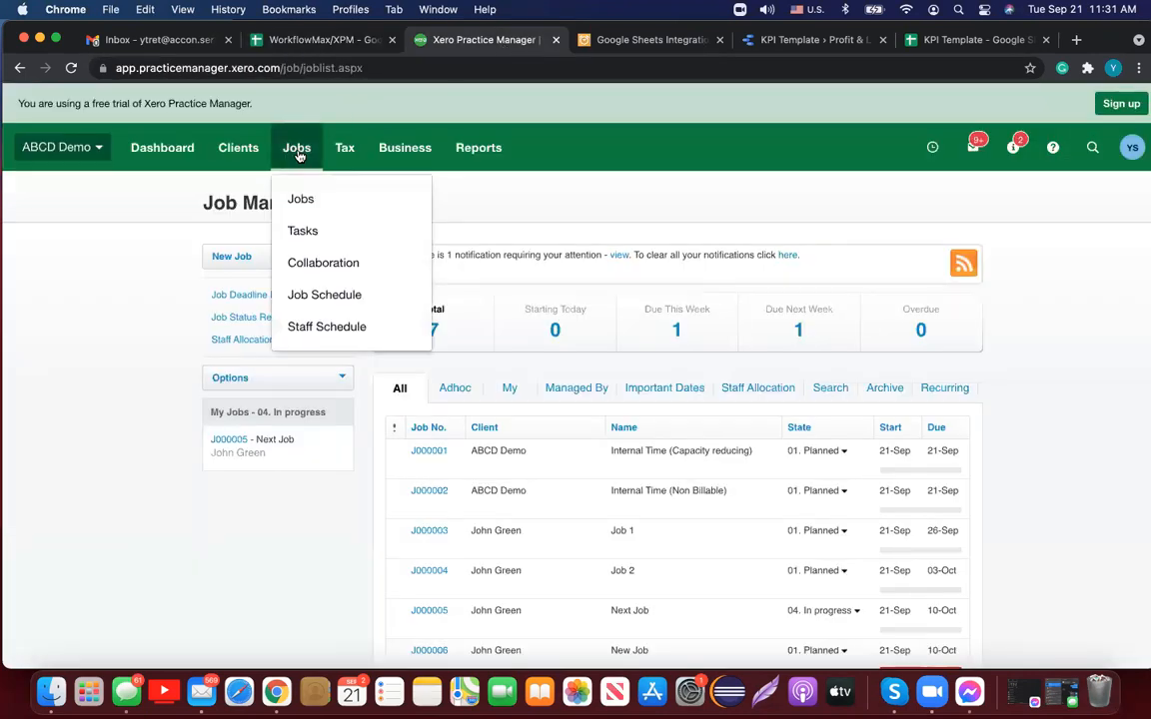
pyautogui.click(309, 197)
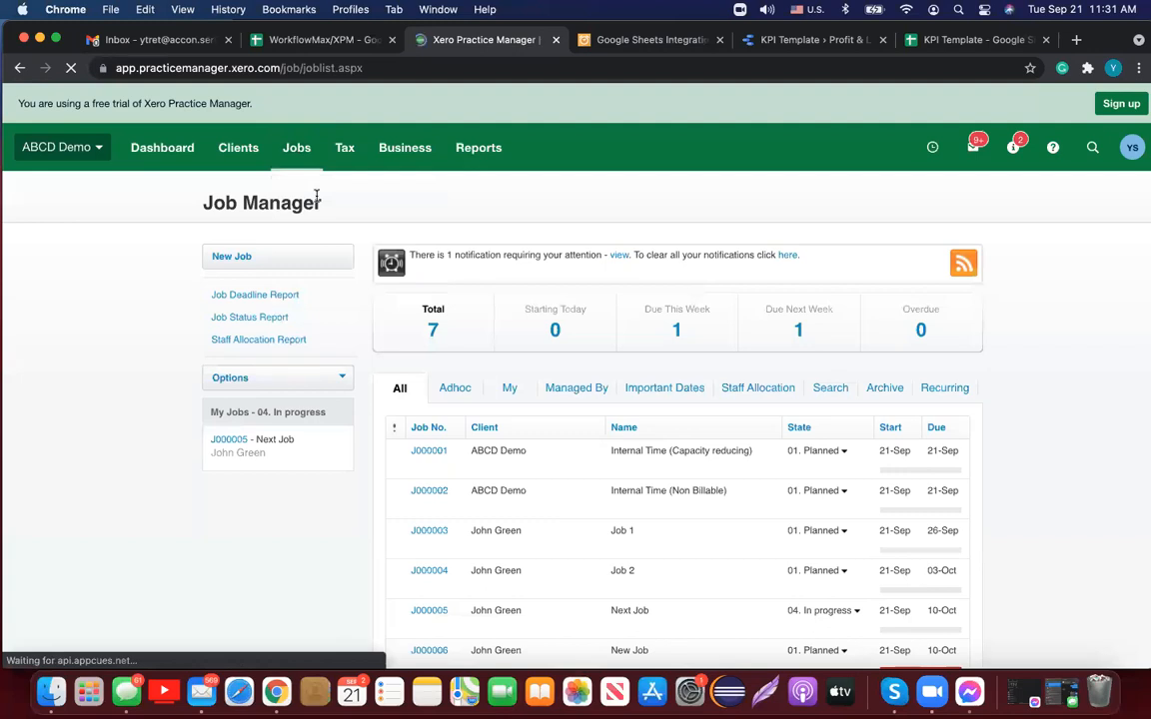
pyautogui.scroll(-3, 648, 472)
pyautogui.scroll(-1, 648, 472)
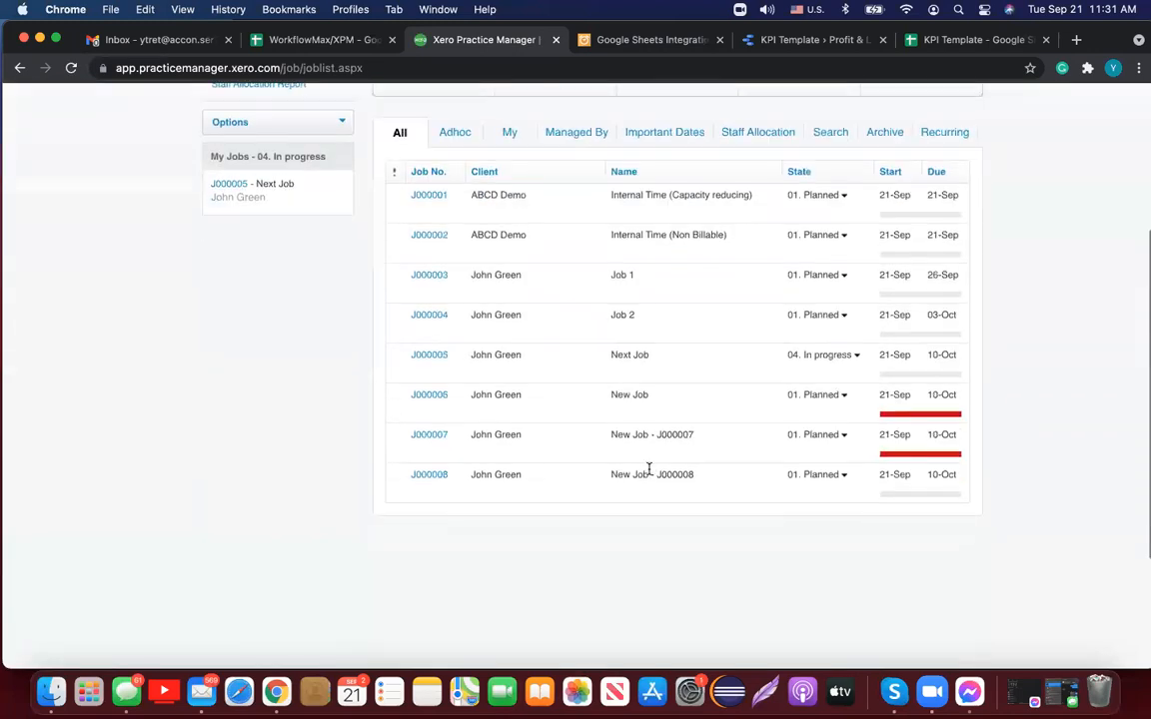
pyautogui.click(429, 476)
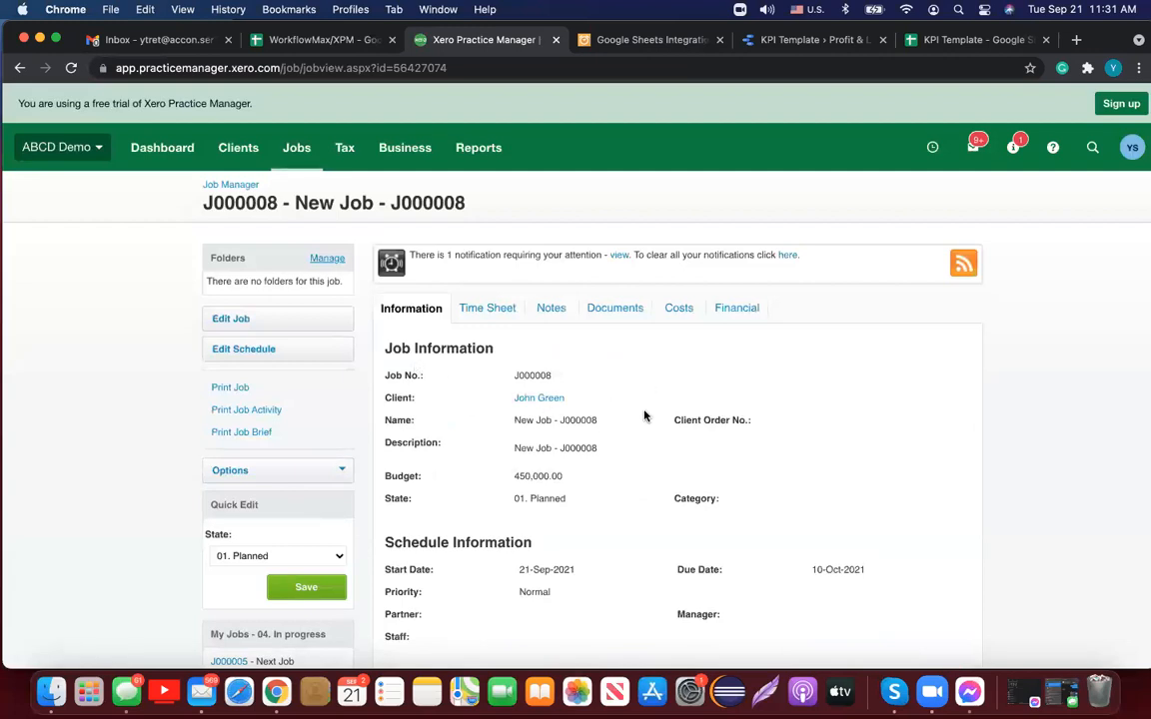
# Step: Scroll through J000008's job details, then return to the spreadsheet
pyautogui.scroll(-5, 644, 415)
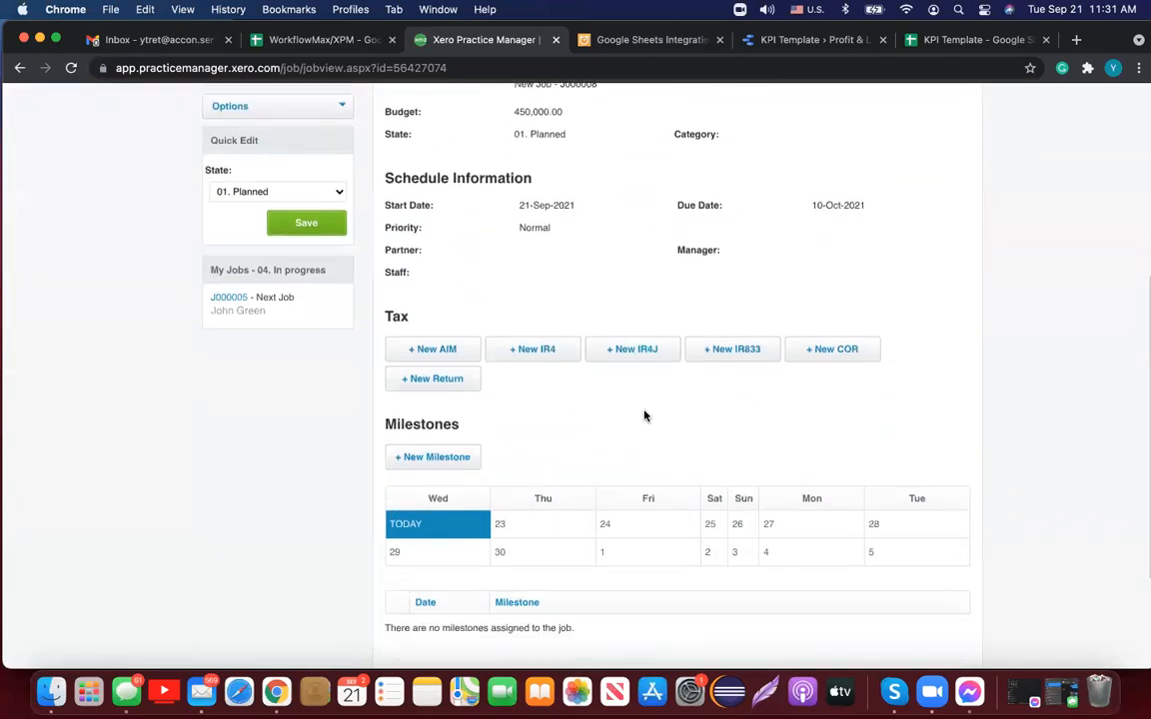
pyautogui.scroll(-3, 645, 415)
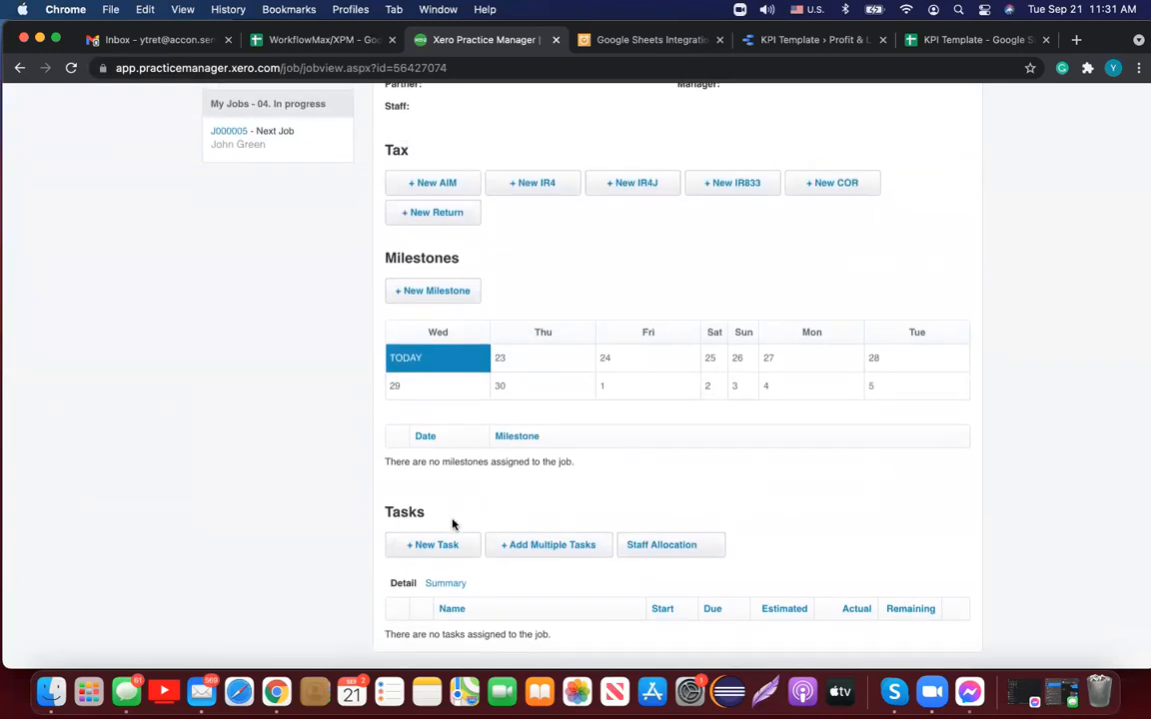
pyautogui.scroll(-1, 519, 497)
pyautogui.scroll(1, 520, 496)
pyautogui.click(304, 39)
# Step: Set up a Reports Designer report on Tasks with all fields selected
pyautogui.hscroll(-15, 473, 360)
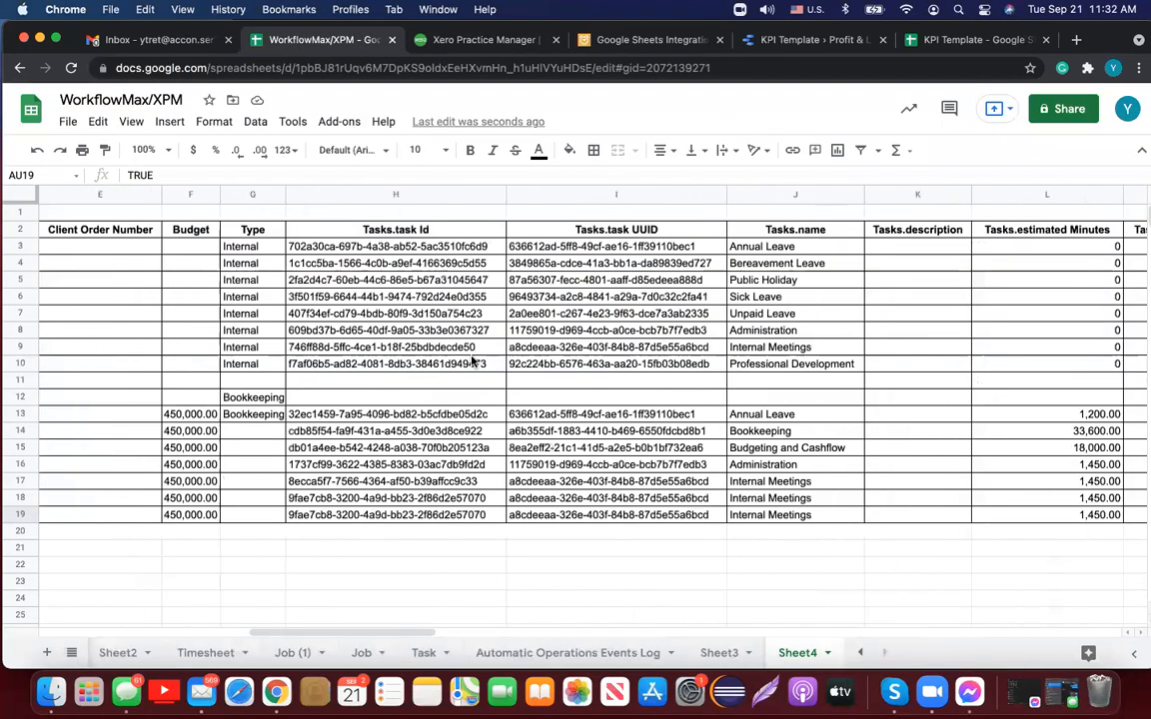
pyautogui.hscroll(-5, 473, 359)
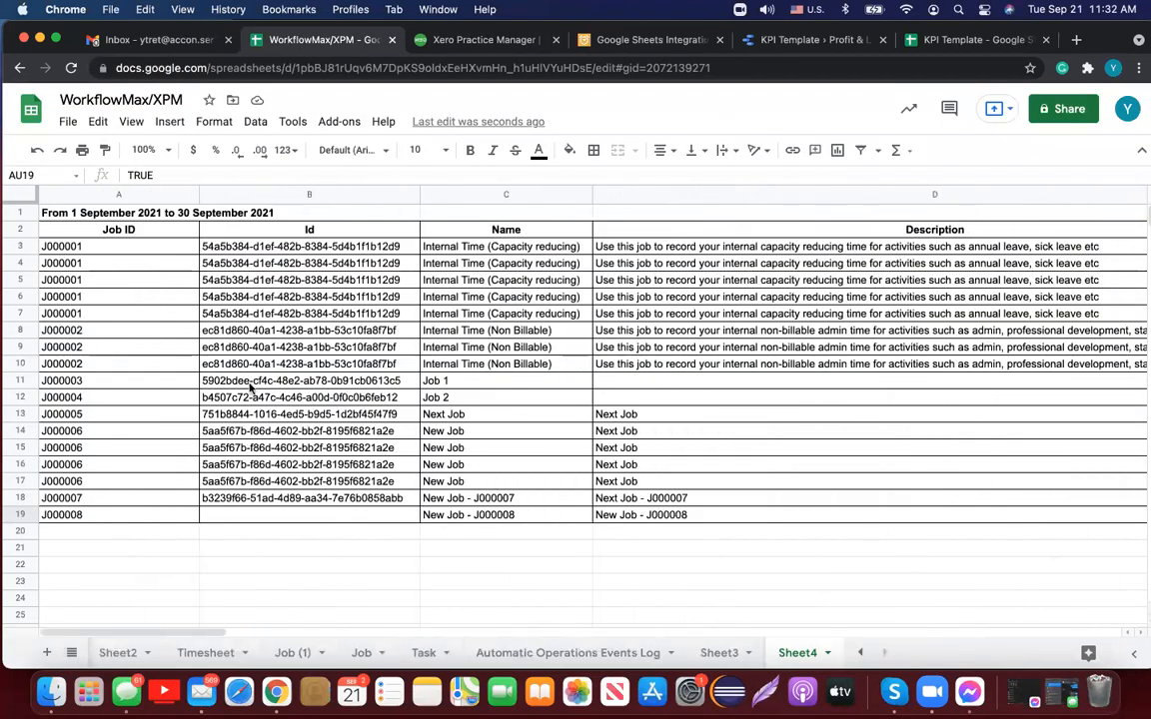
pyautogui.click(102, 569)
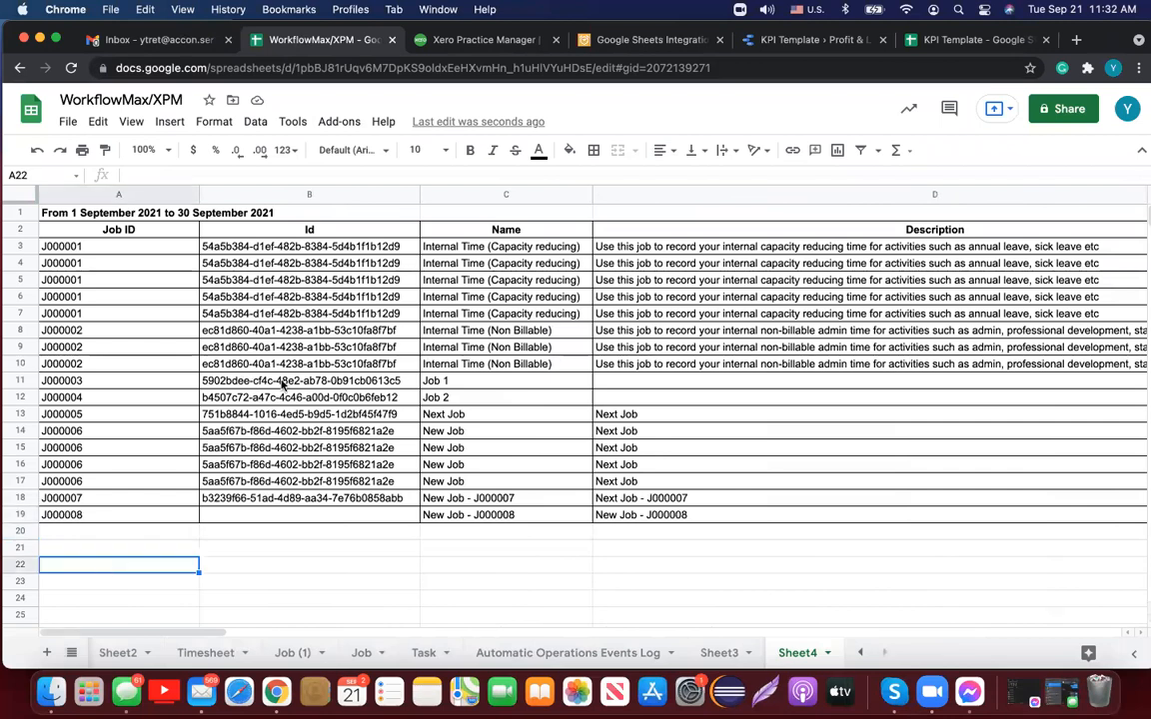
pyautogui.click(339, 122)
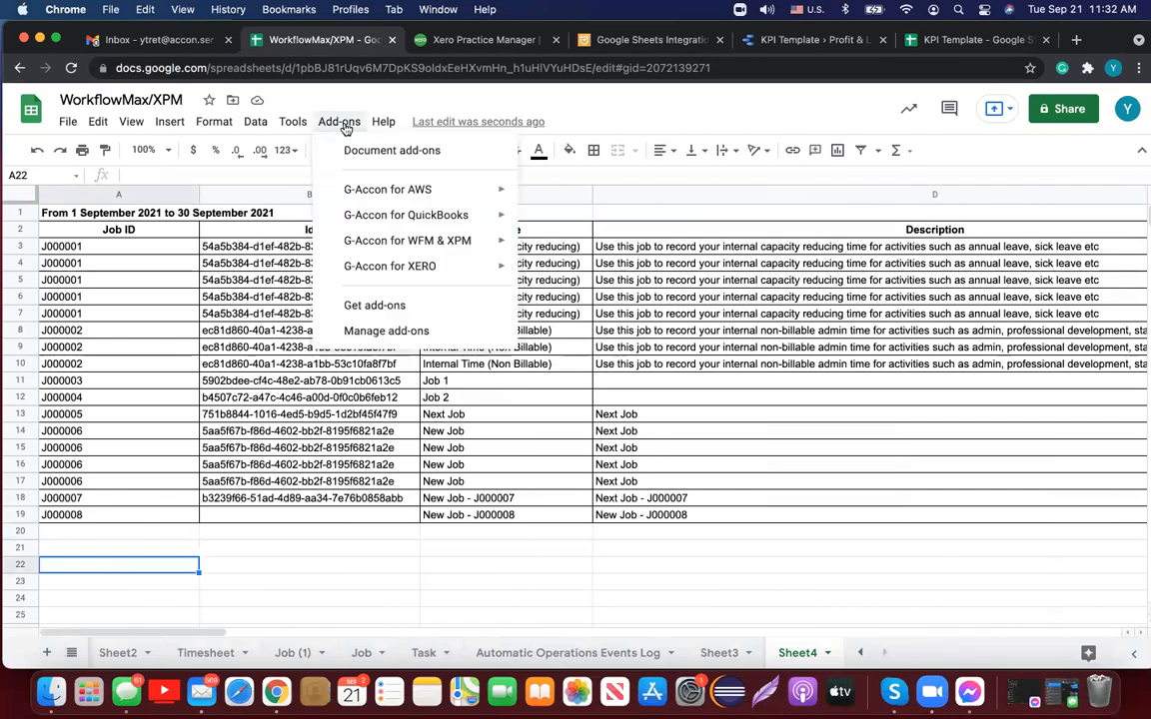
pyautogui.moveTo(456, 242)
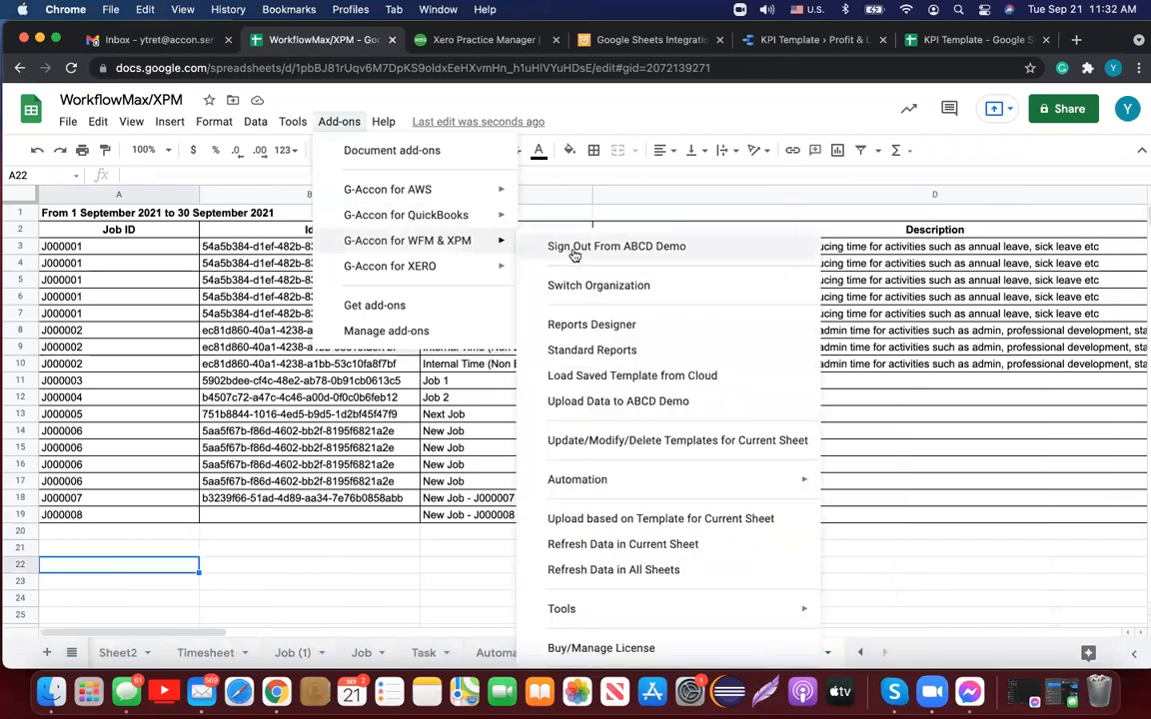
pyautogui.click(620, 326)
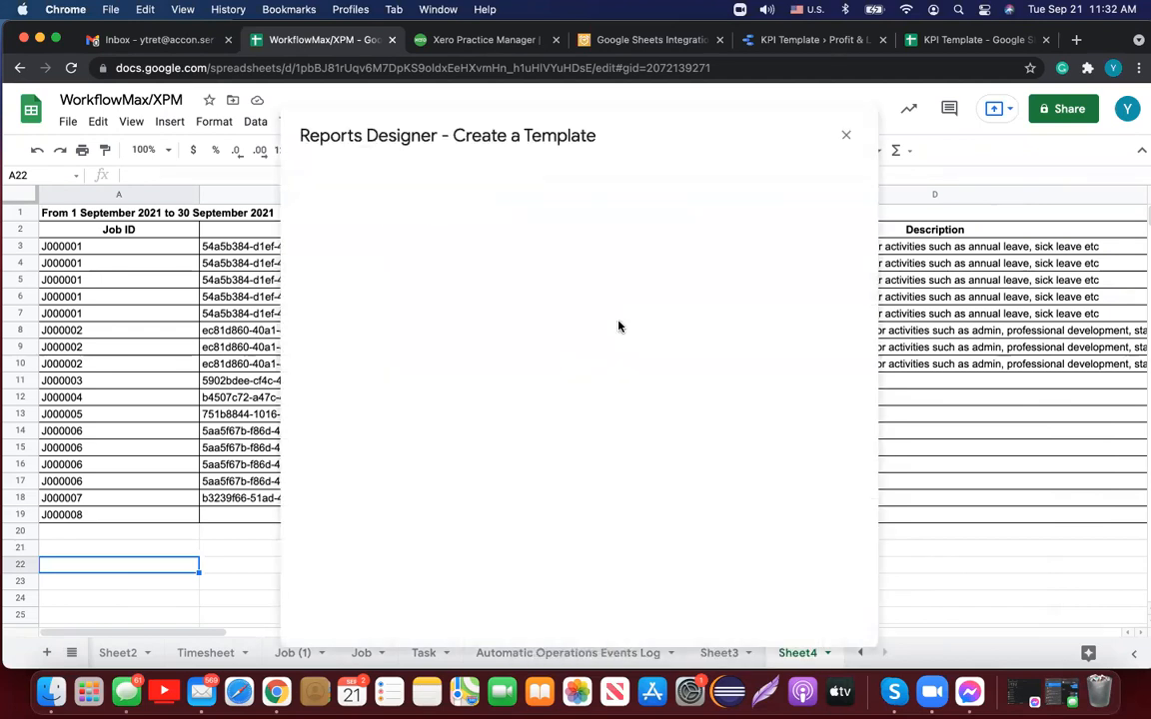
pyautogui.click(514, 208)
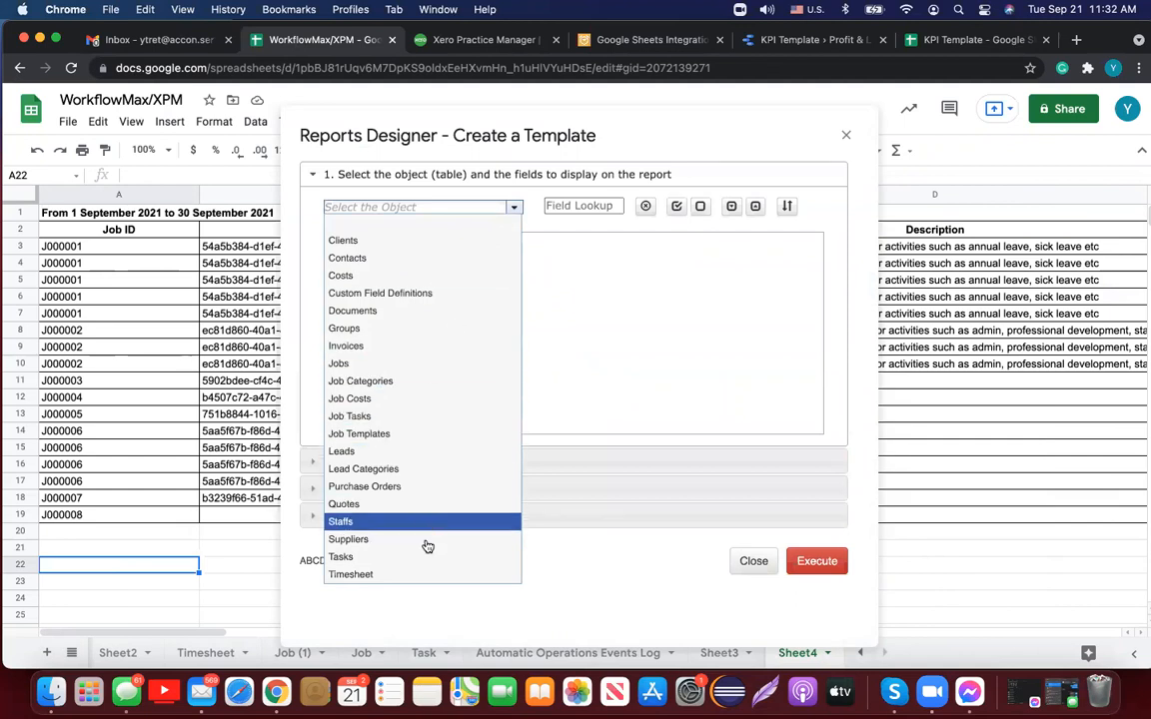
pyautogui.click(428, 557)
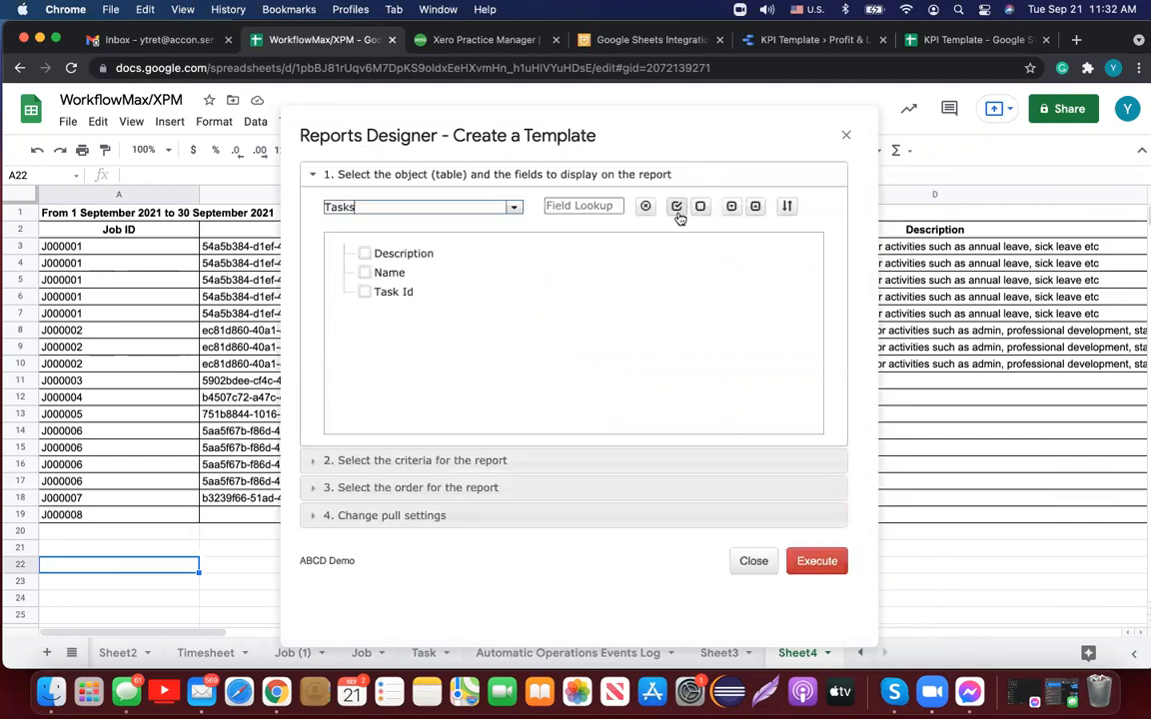
pyautogui.click(677, 207)
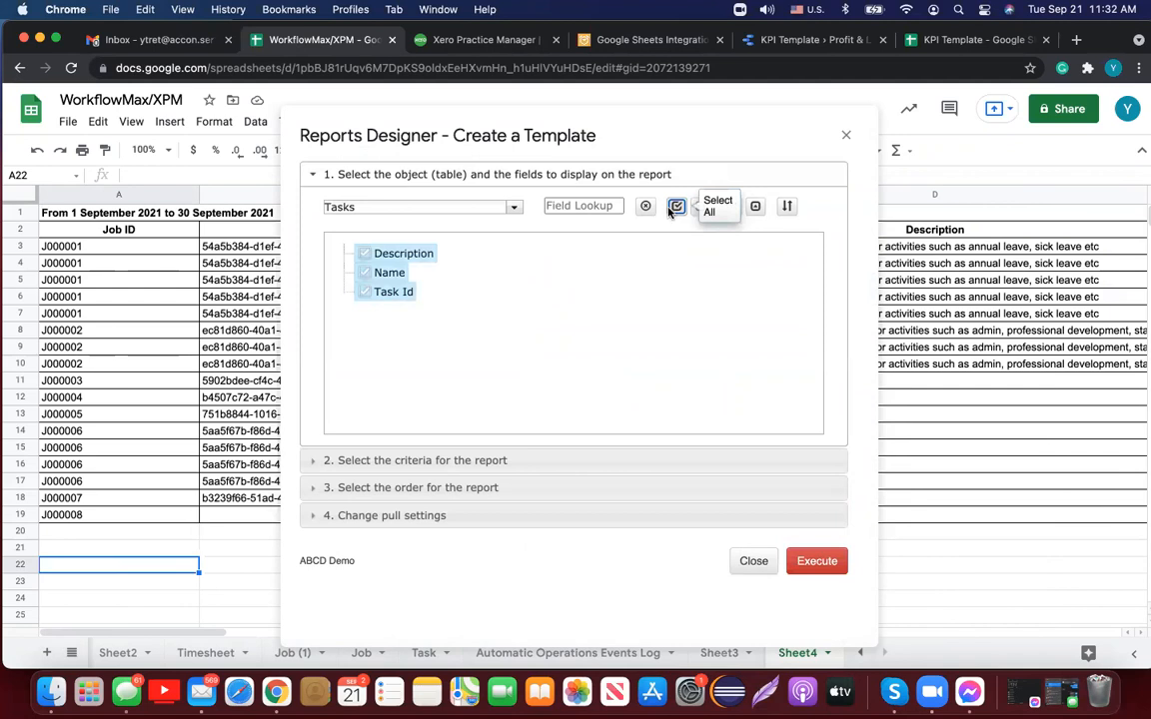
# Step: Set the report's start cell to A22, name the template 'Tasks', and execute it
pyautogui.click(386, 516)
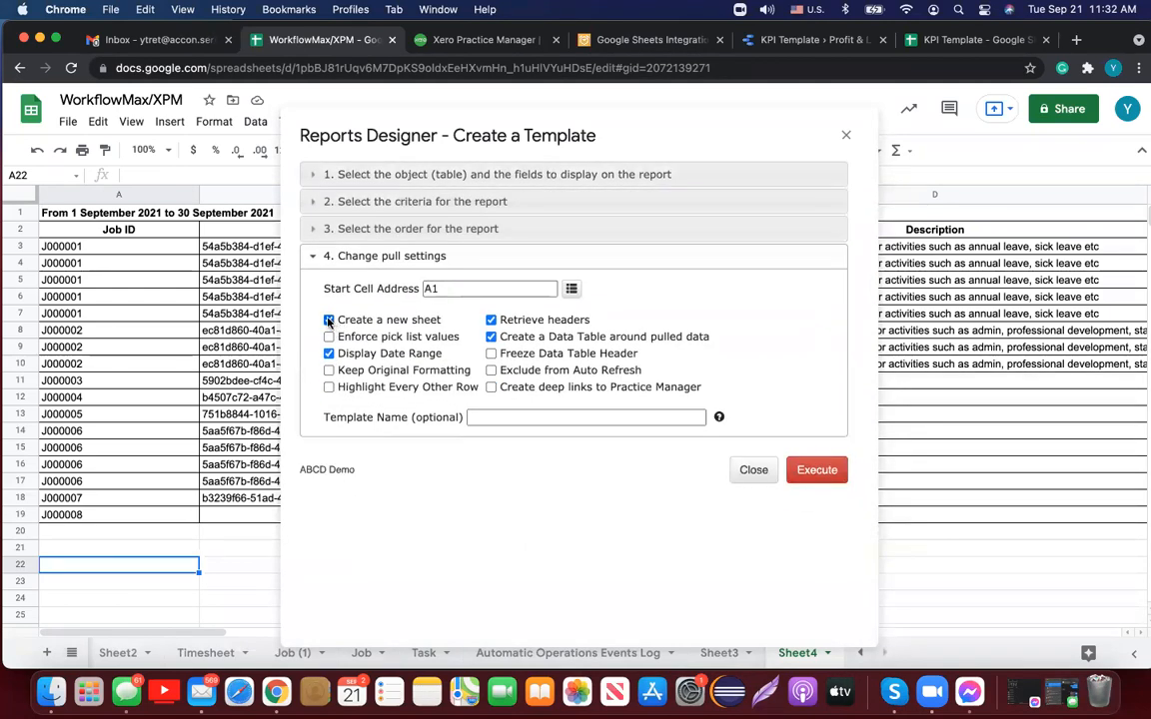
pyautogui.click(572, 289)
pyautogui.click(521, 412)
pyautogui.write('Tasks')
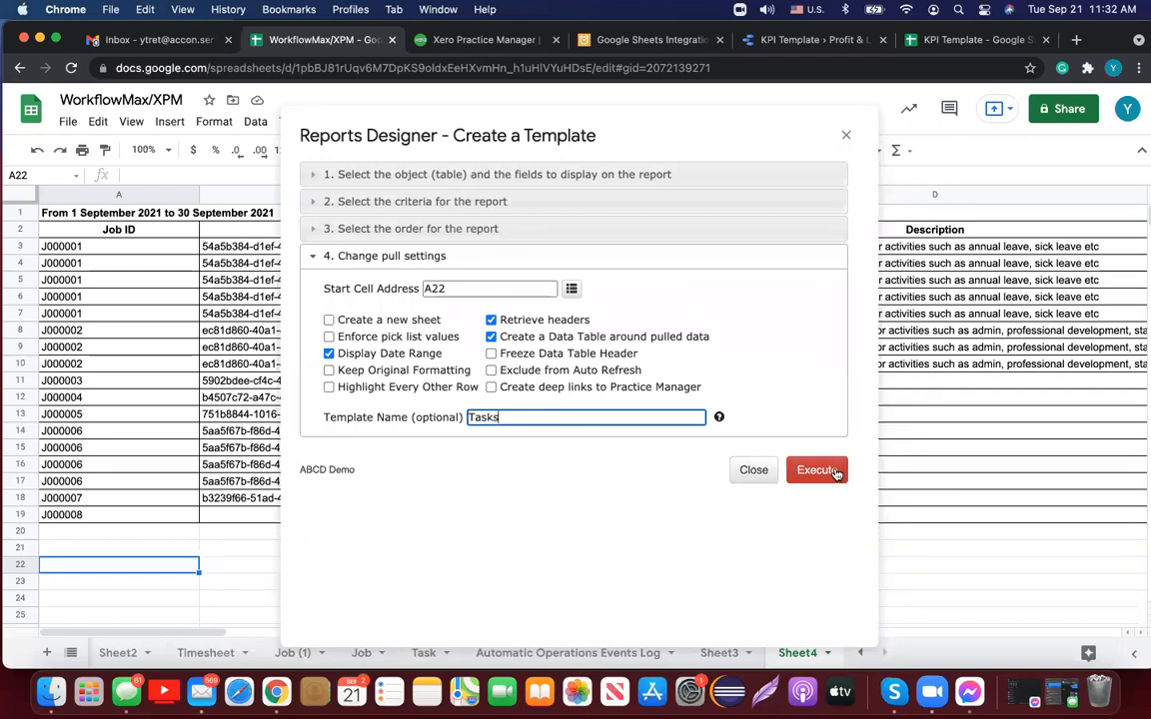
pyautogui.click(836, 472)
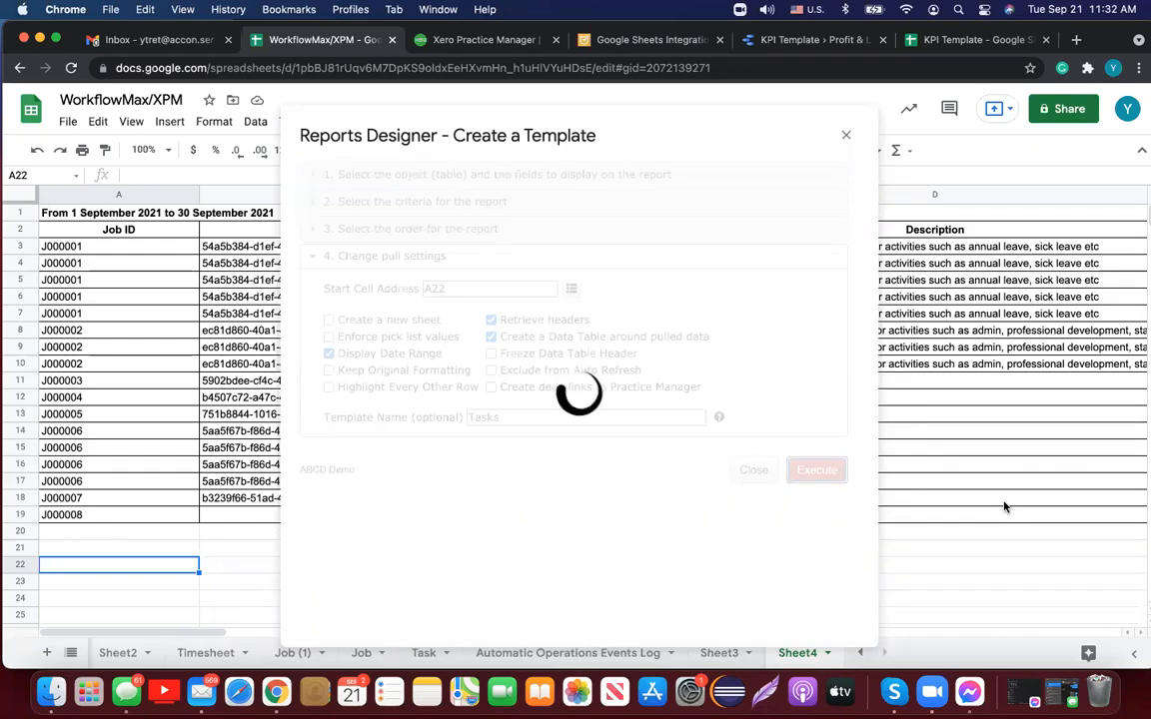
# Step: Widen column A for the Task Id values and scroll the task list down to row 72
pyautogui.scroll(-5, 1004, 507)
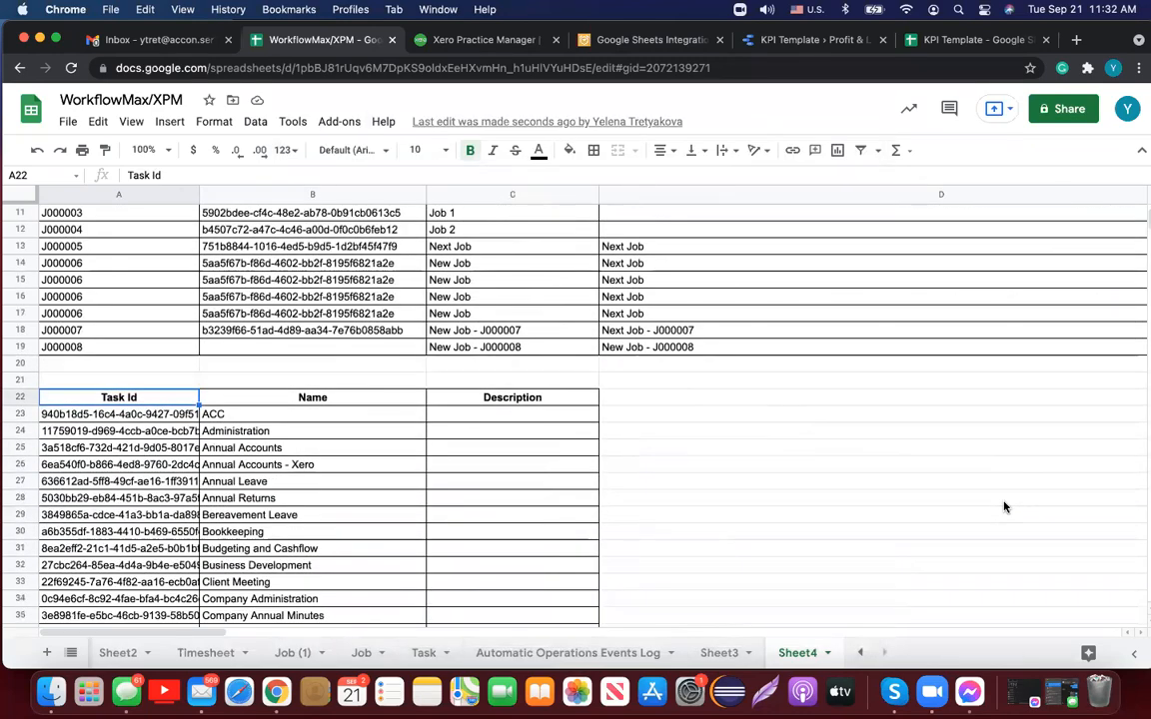
pyautogui.scroll(-6, 1004, 507)
pyautogui.scroll(-8, 1004, 504)
pyautogui.scroll(-7, 1004, 504)
pyautogui.scroll(15, 1004, 504)
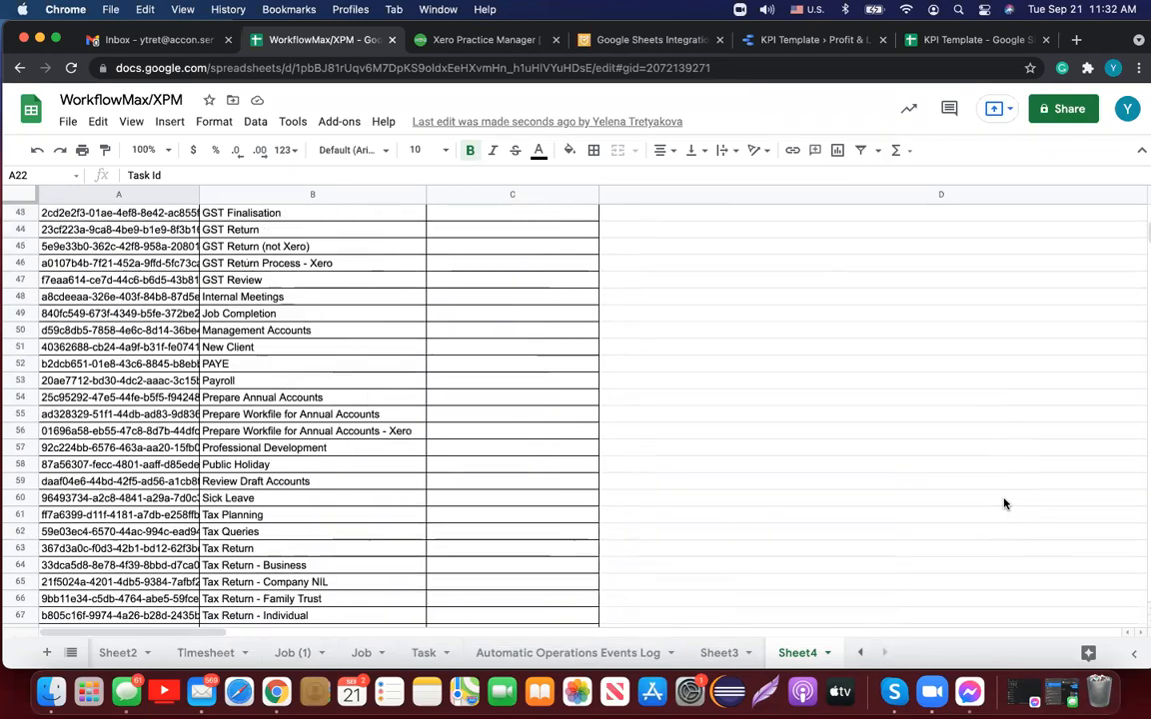
pyautogui.moveTo(196, 193); pyautogui.dragTo(259, 193)
pyautogui.scroll(-1, 545, 474)
pyautogui.scroll(-3, 544, 474)
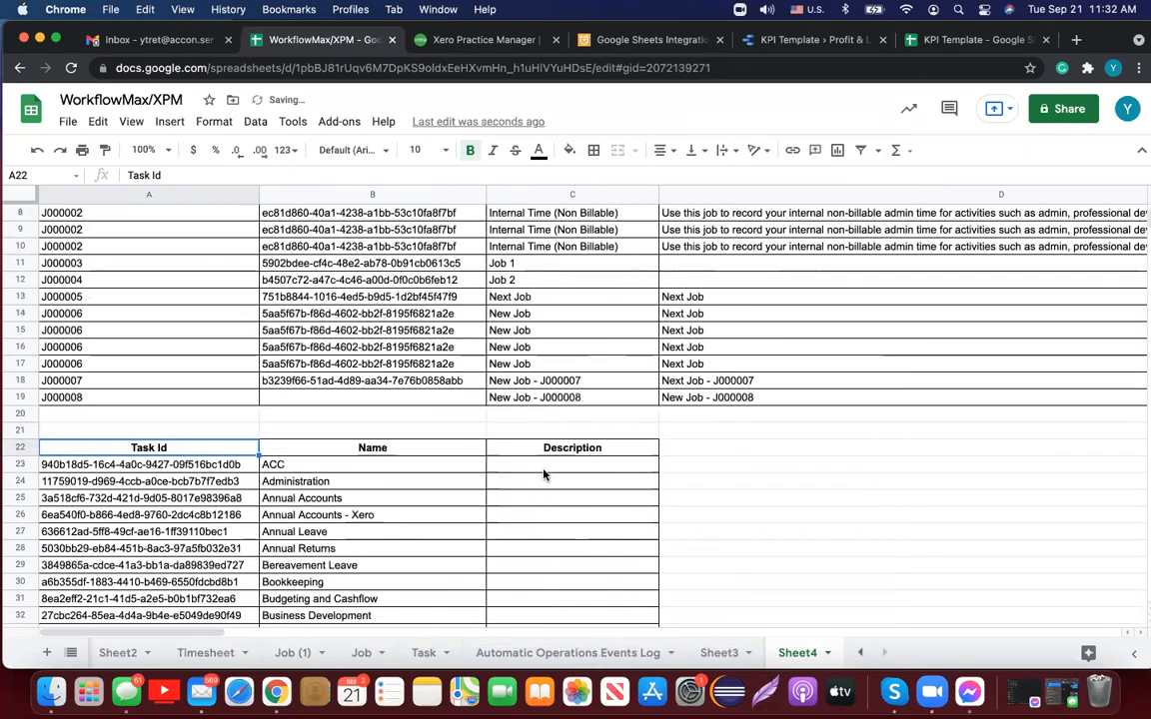
pyautogui.scroll(-2, 545, 474)
pyautogui.scroll(5, 545, 475)
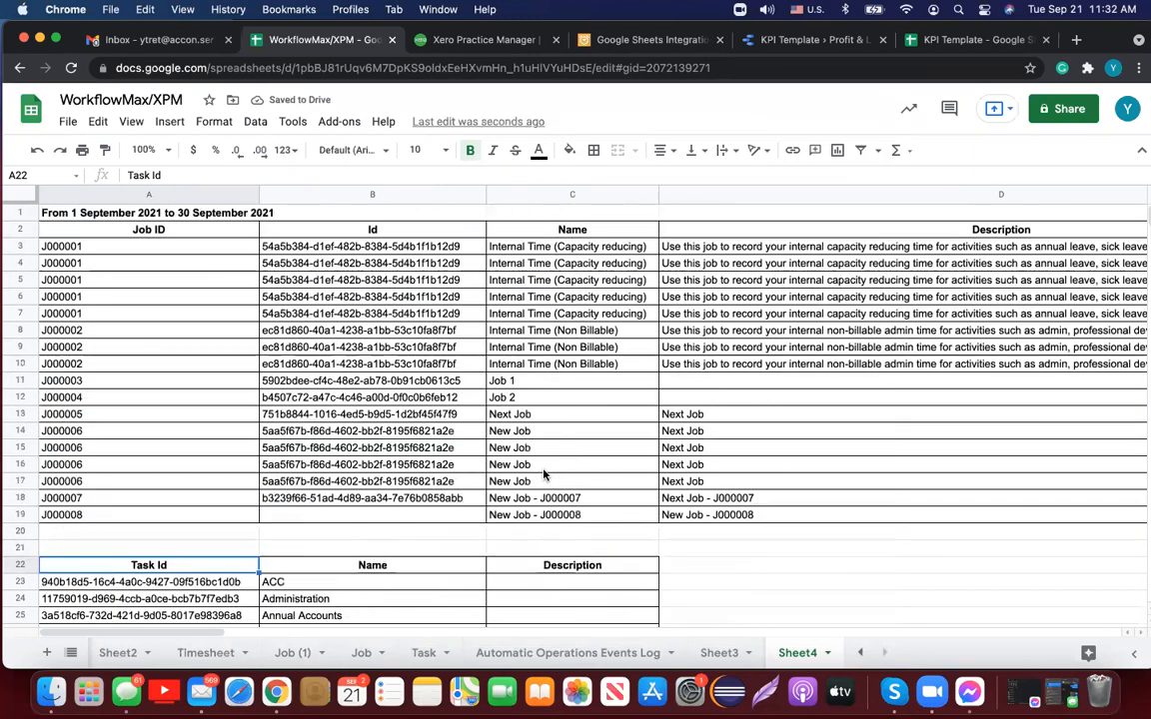
pyautogui.scroll(-5, 545, 474)
pyautogui.scroll(-20, 544, 475)
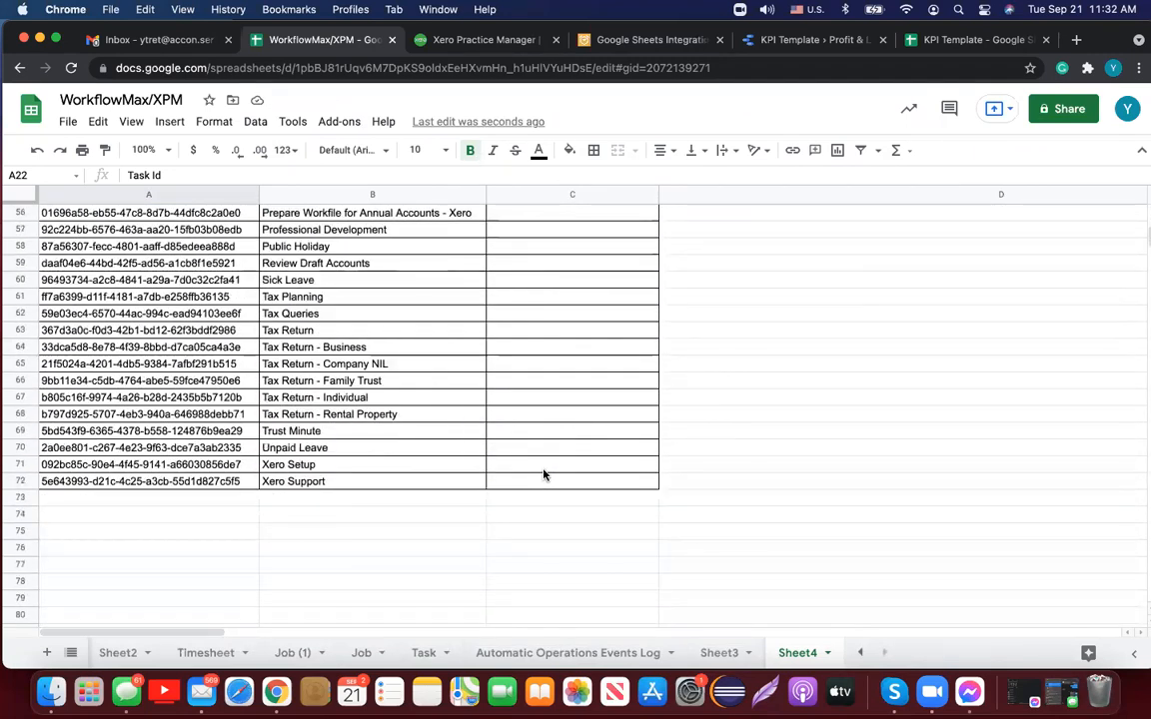
pyautogui.click(338, 121)
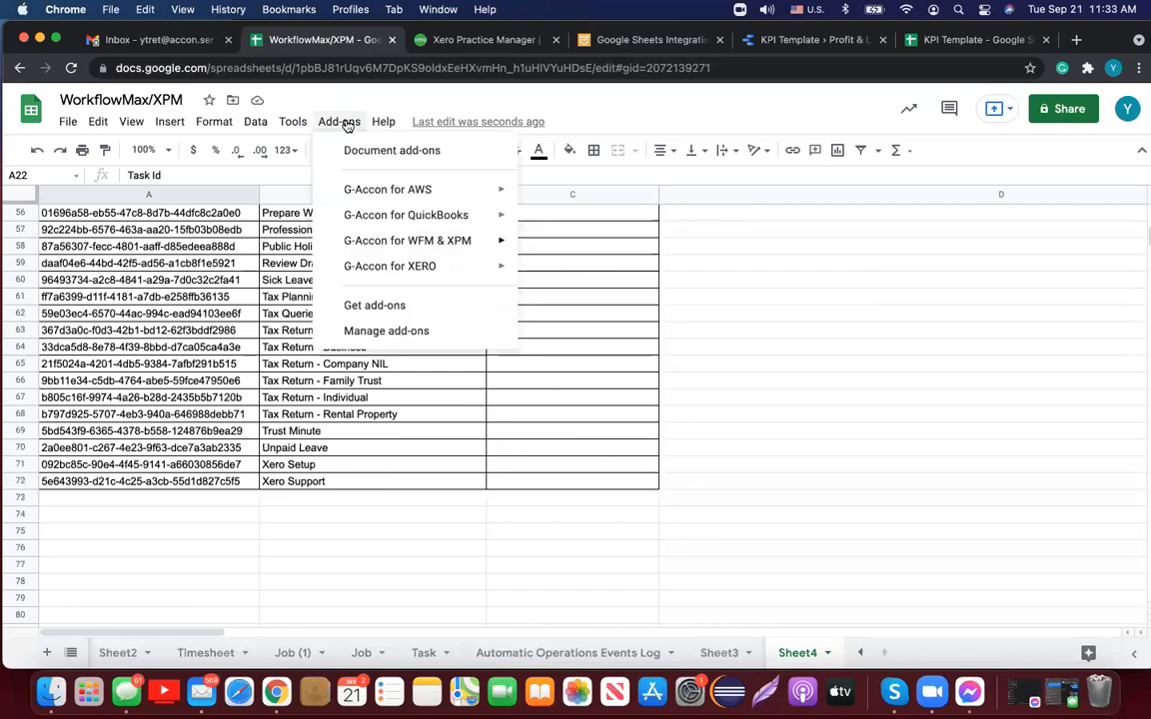
pyautogui.moveTo(429, 242)
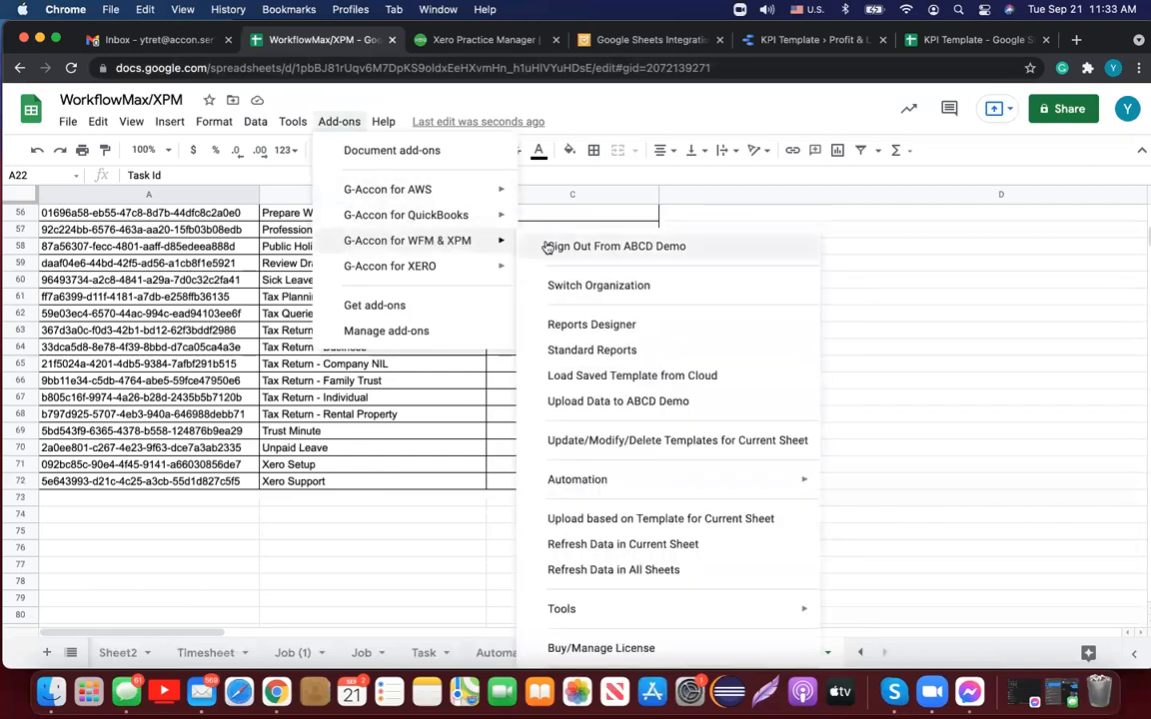
pyautogui.click(597, 402)
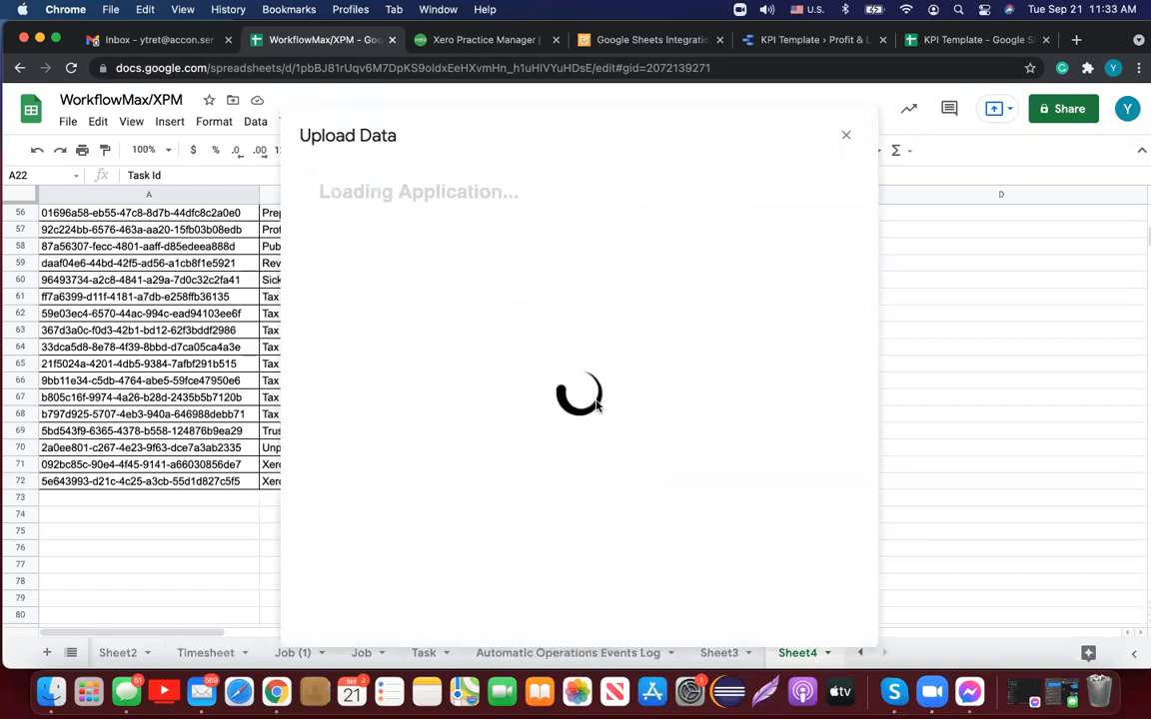
pyautogui.click(633, 278)
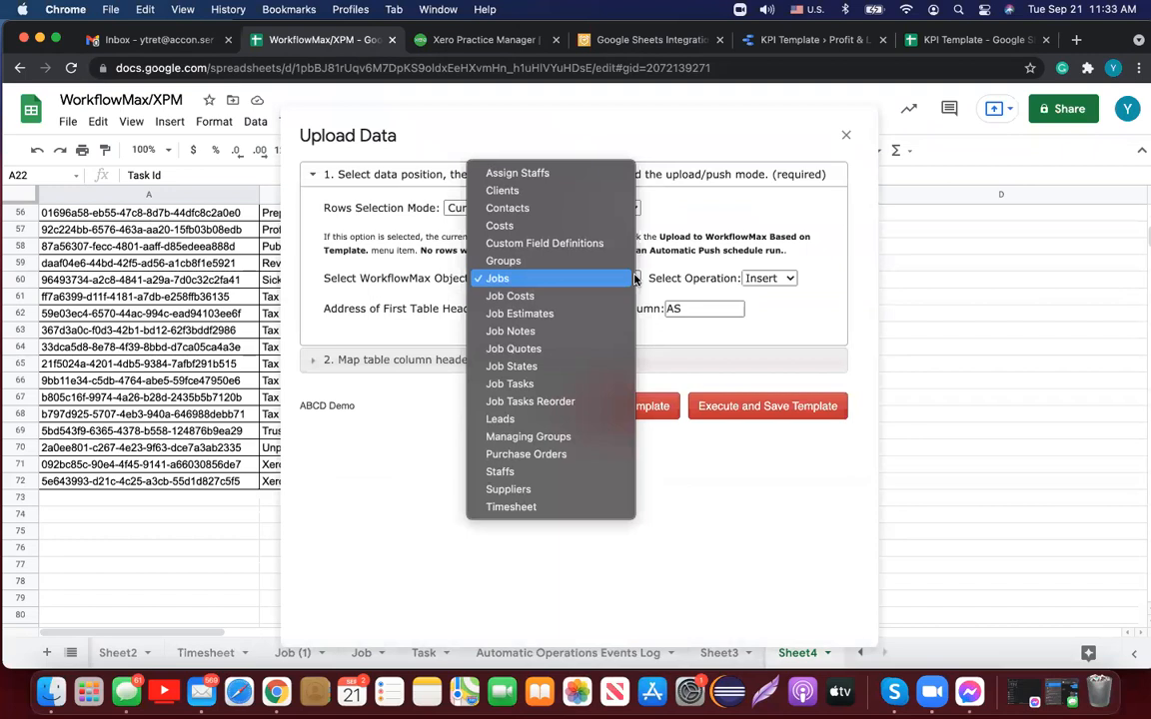
pyautogui.click(572, 386)
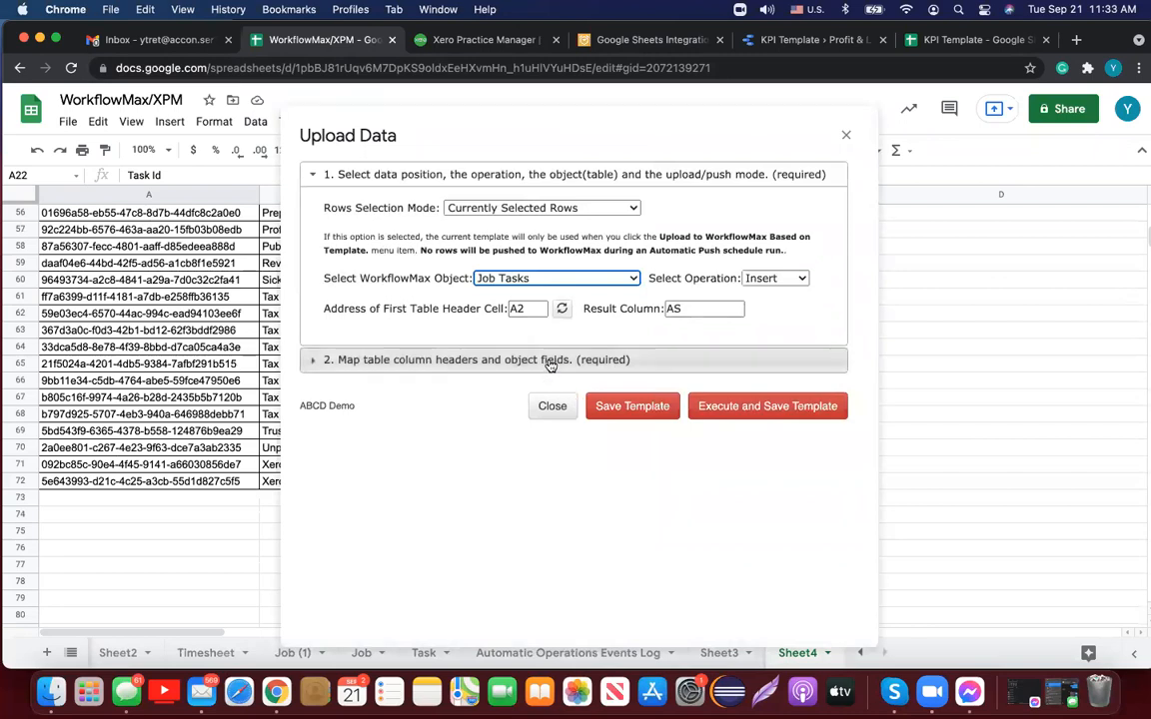
pyautogui.click(489, 359)
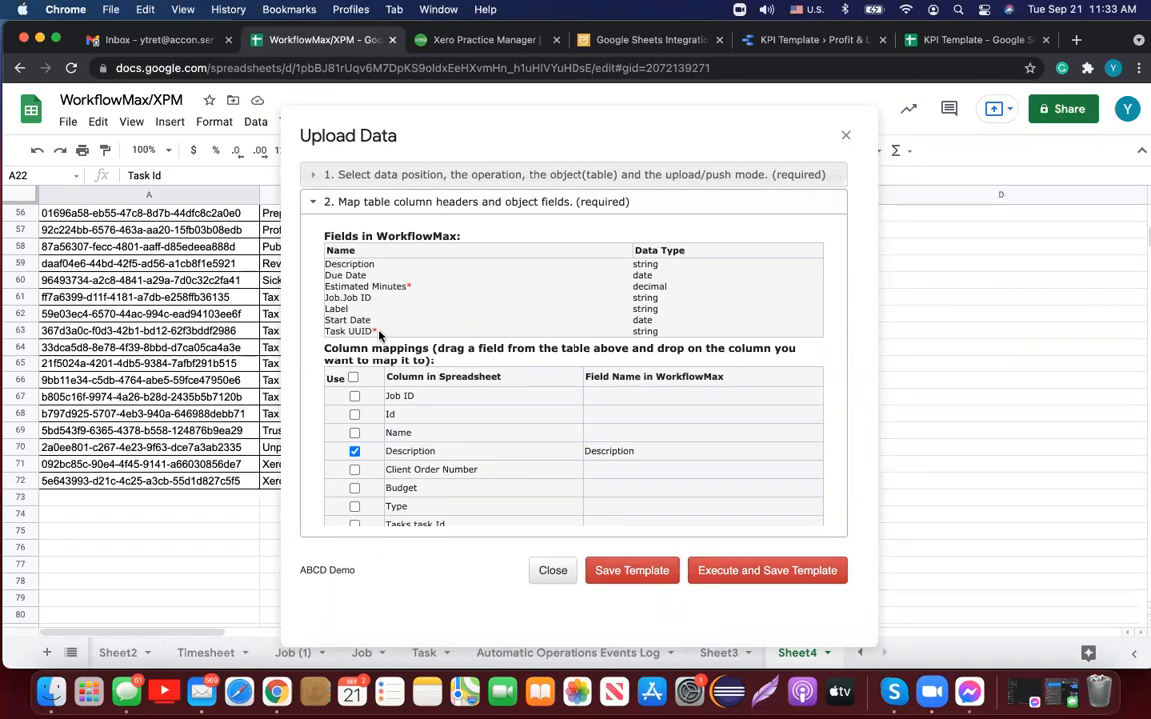
pyautogui.click(847, 134)
pyautogui.scroll(3, 757, 326)
pyautogui.scroll(10, 757, 327)
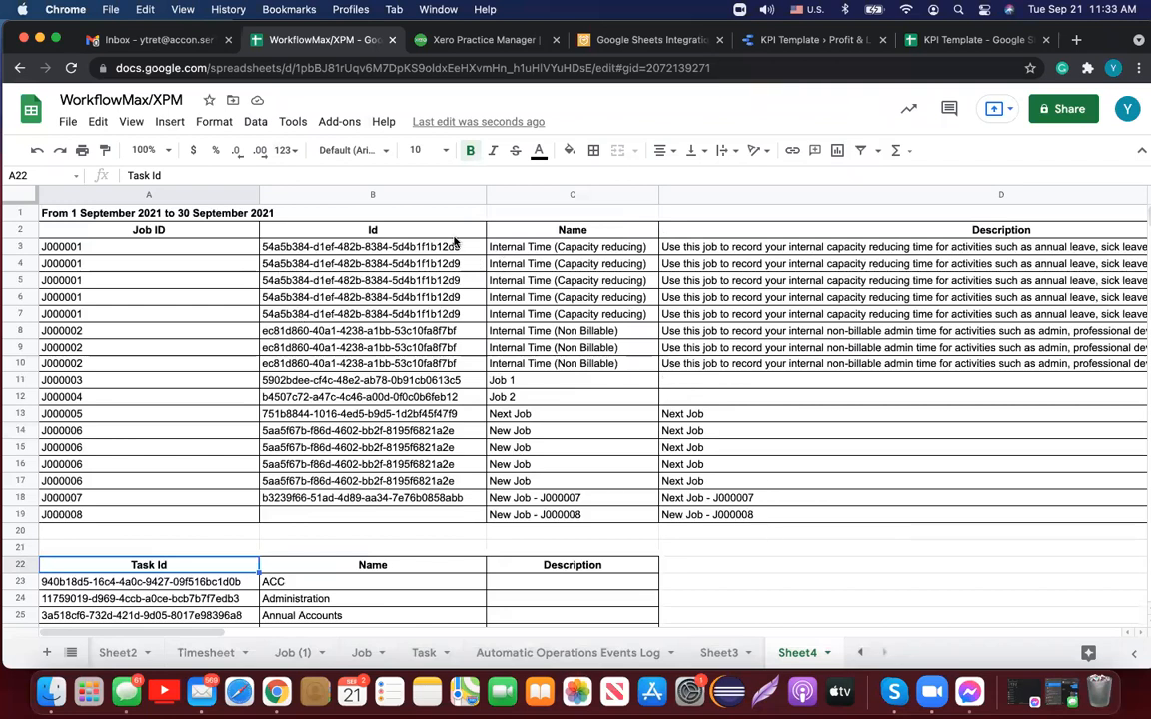
pyautogui.click(456, 499)
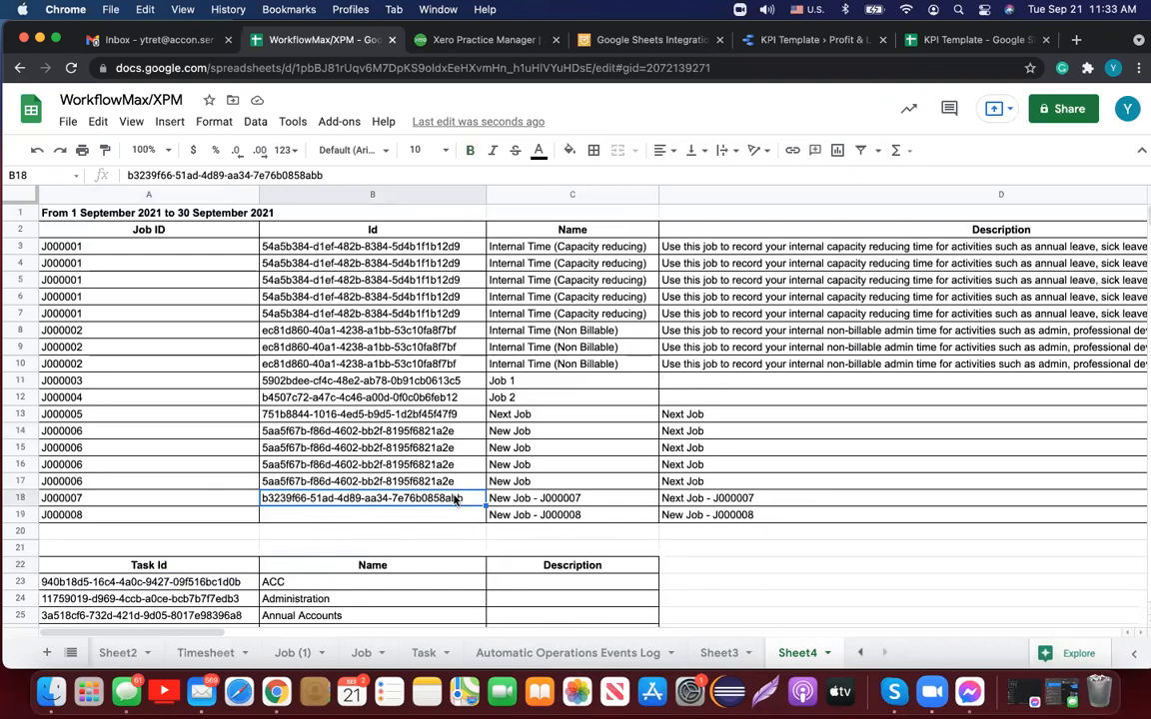
pyautogui.keyDown('shift'); pyautogui.click(606, 499); pyautogui.keyUp('shift')
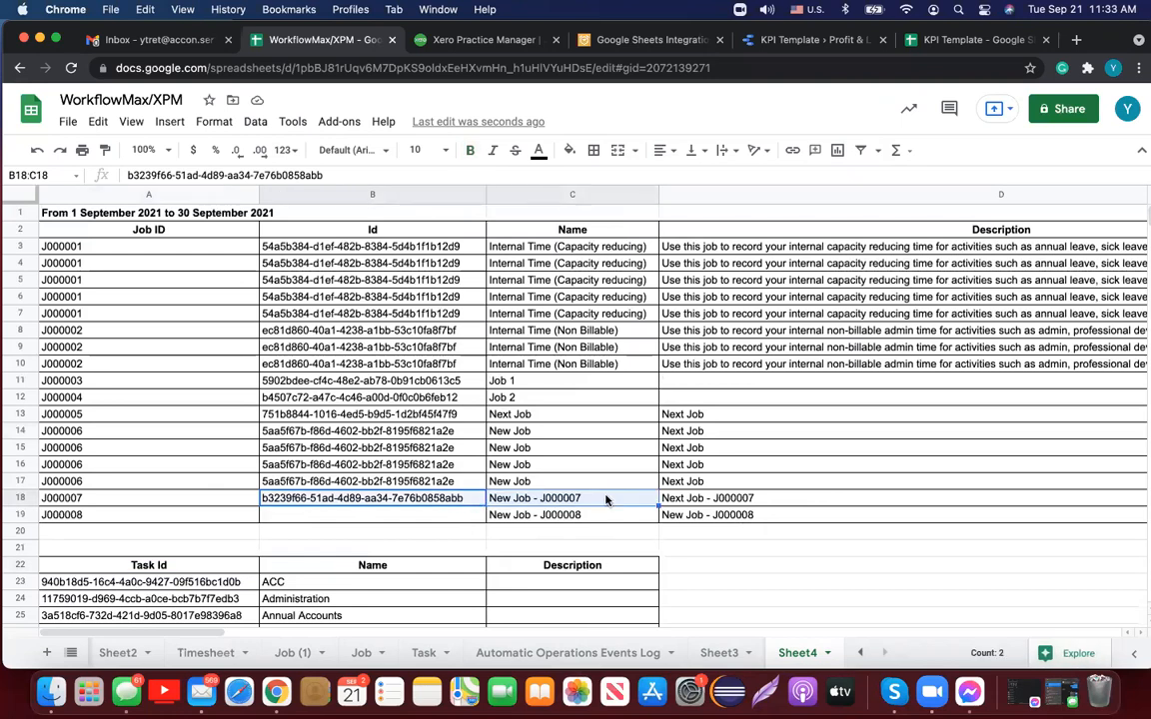
pyautogui.click(220, 217)
# Step: Select the empty cell A75 below the task table
pyautogui.press('Down')
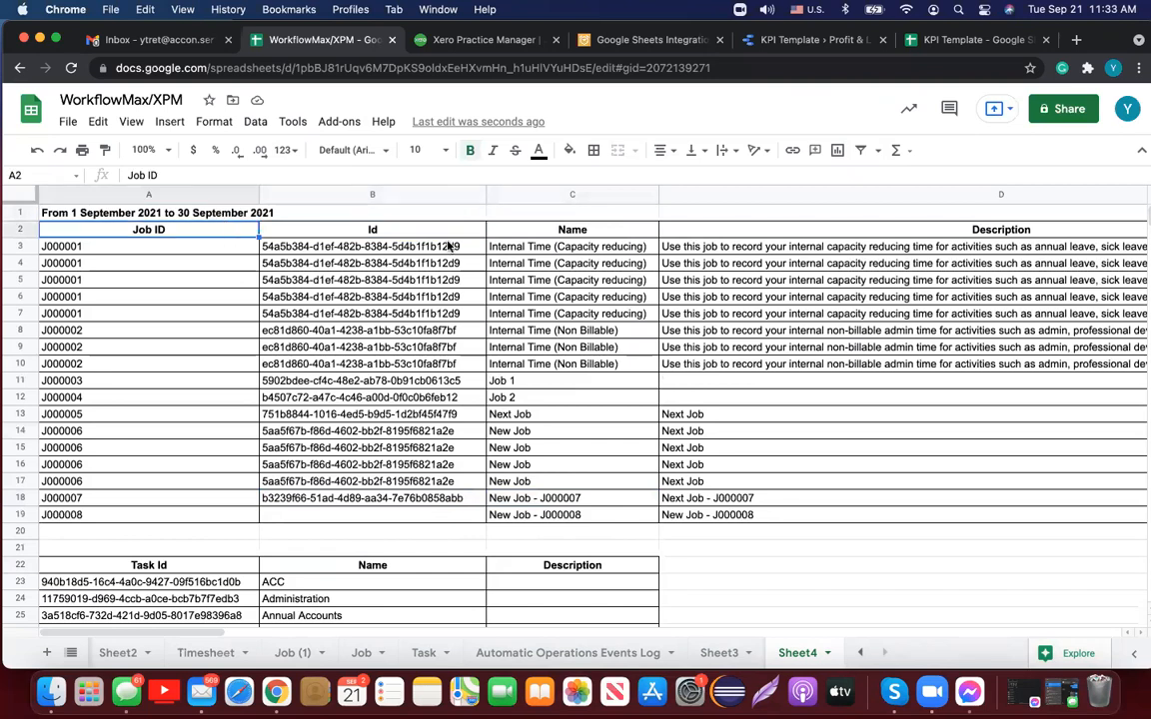
pyautogui.keyDown('shift'); pyautogui.click(564, 229); pyautogui.keyUp('shift')
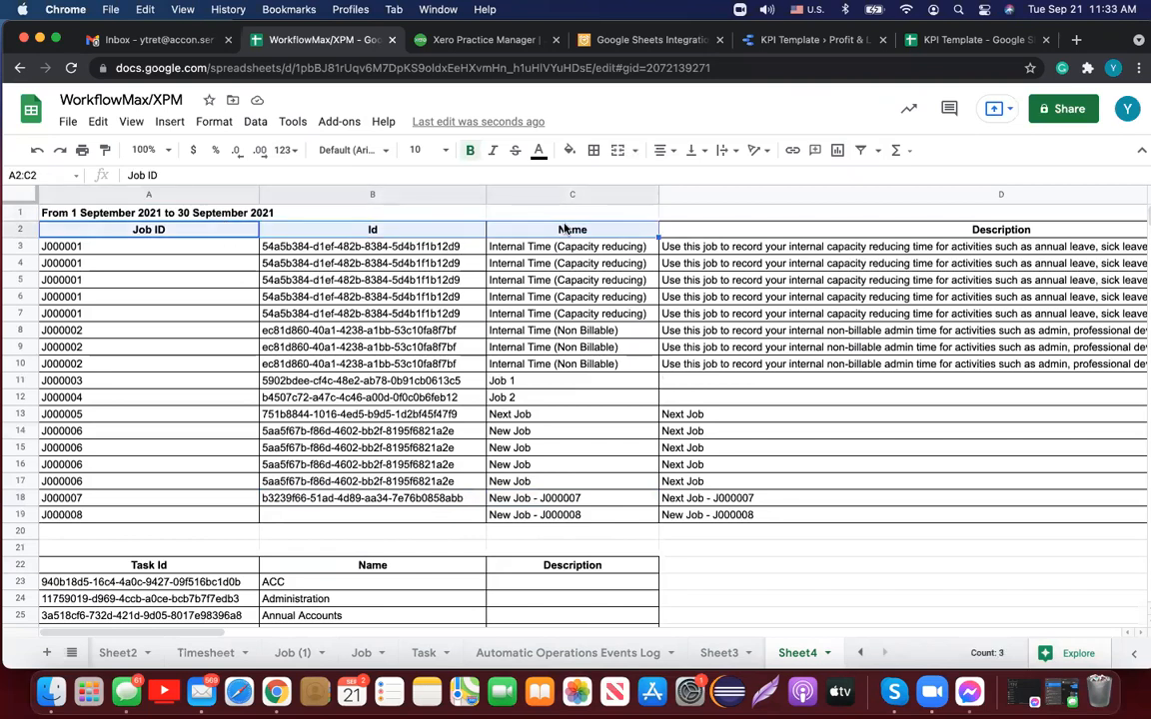
pyautogui.scroll(-5, 497, 439)
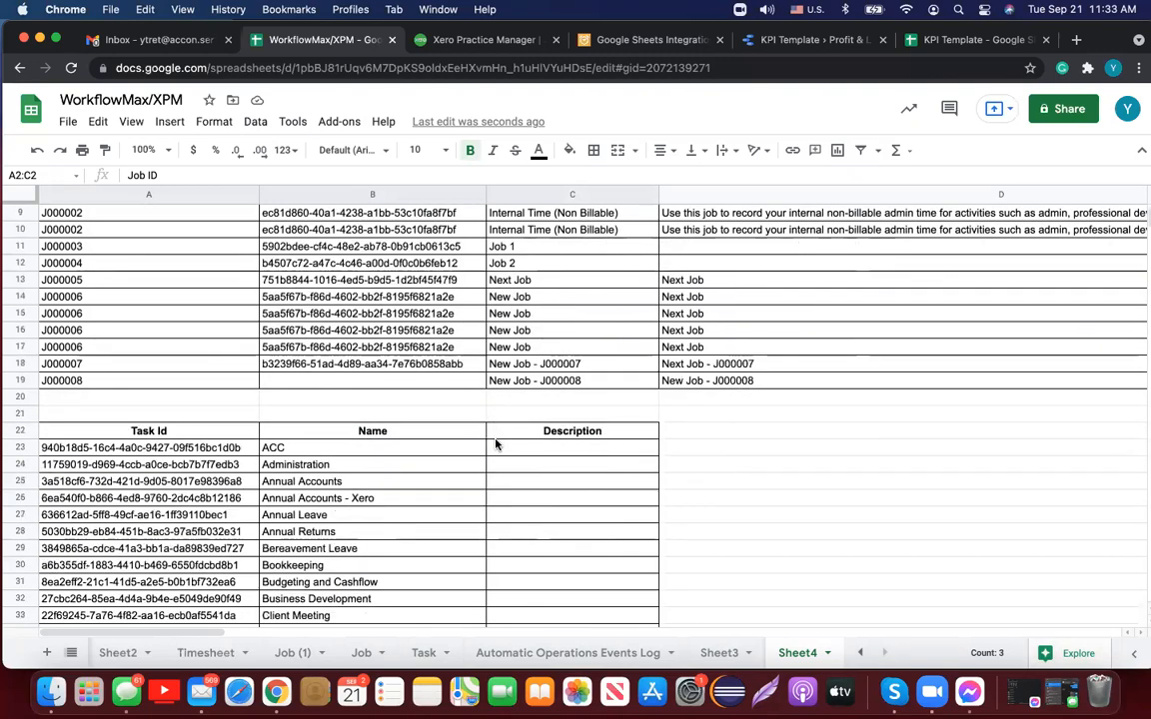
pyautogui.scroll(-15, 497, 444)
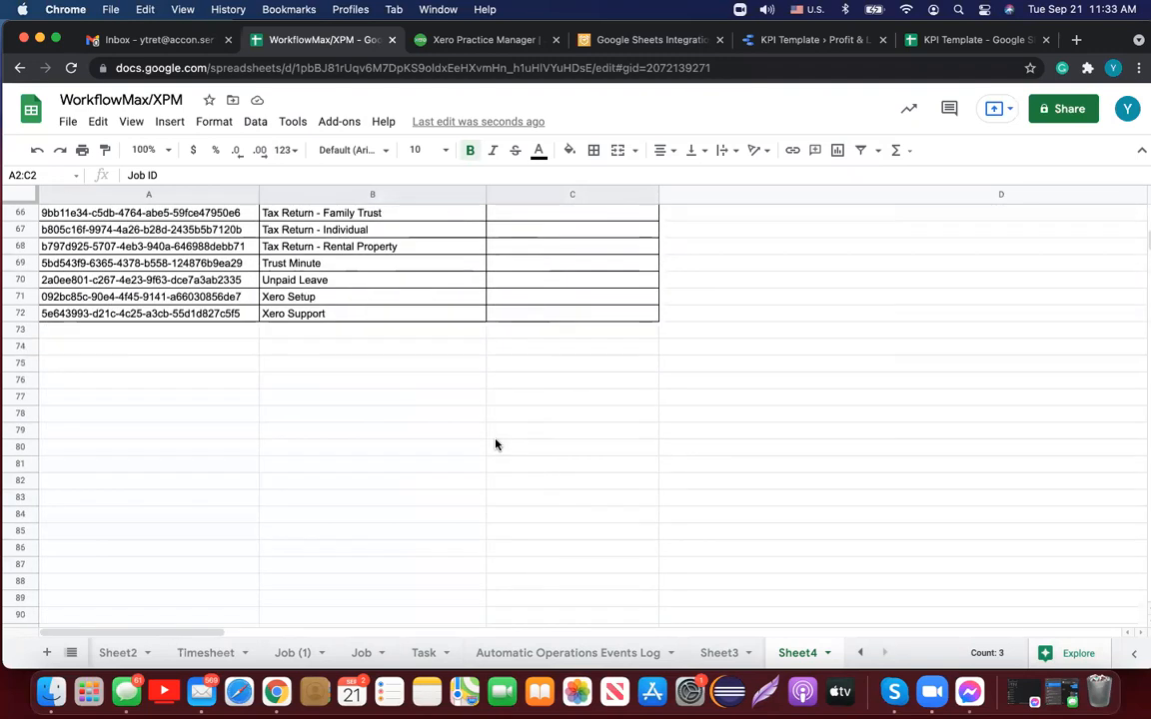
pyautogui.click(188, 363)
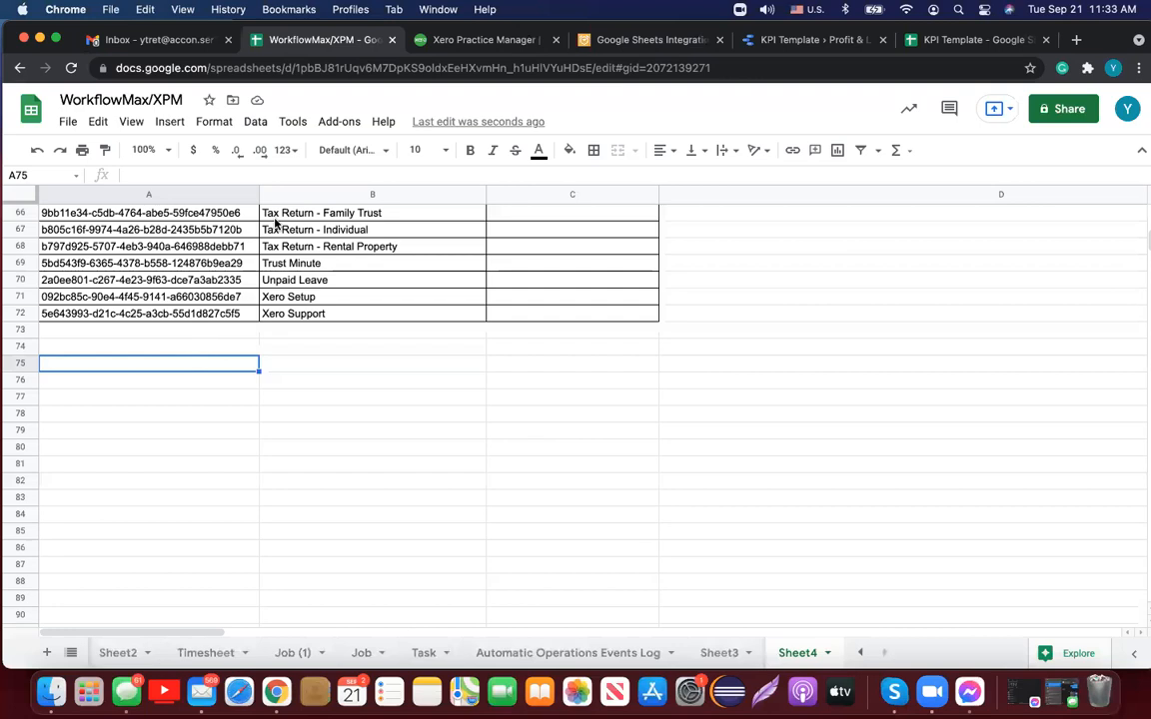
# Step: Set up a Reports Designer report on Job Tasks with all fields selected
pyautogui.click(340, 122)
pyautogui.moveTo(457, 239)
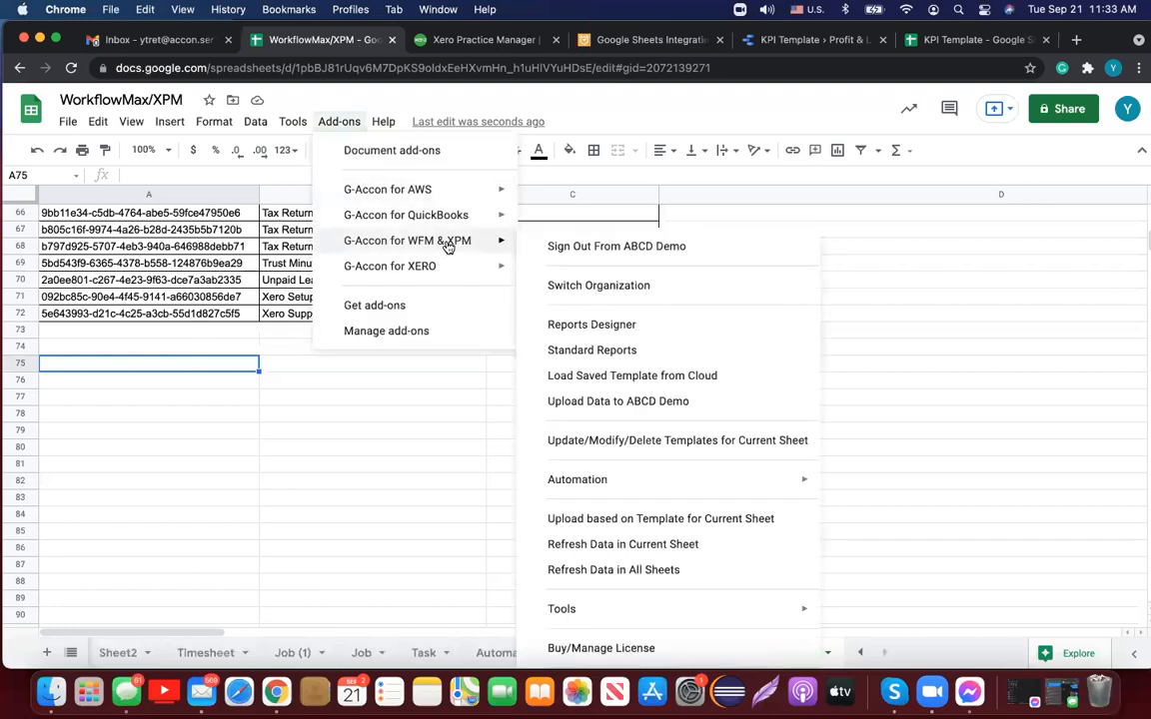
pyautogui.click(631, 327)
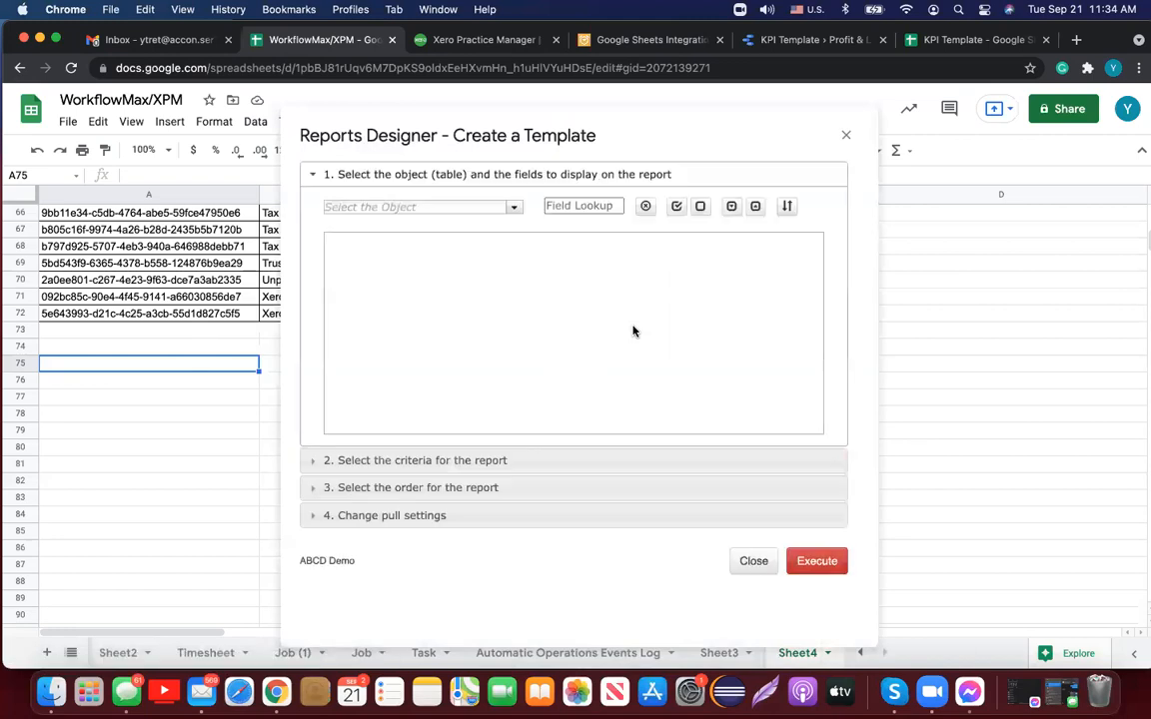
pyautogui.click(514, 207)
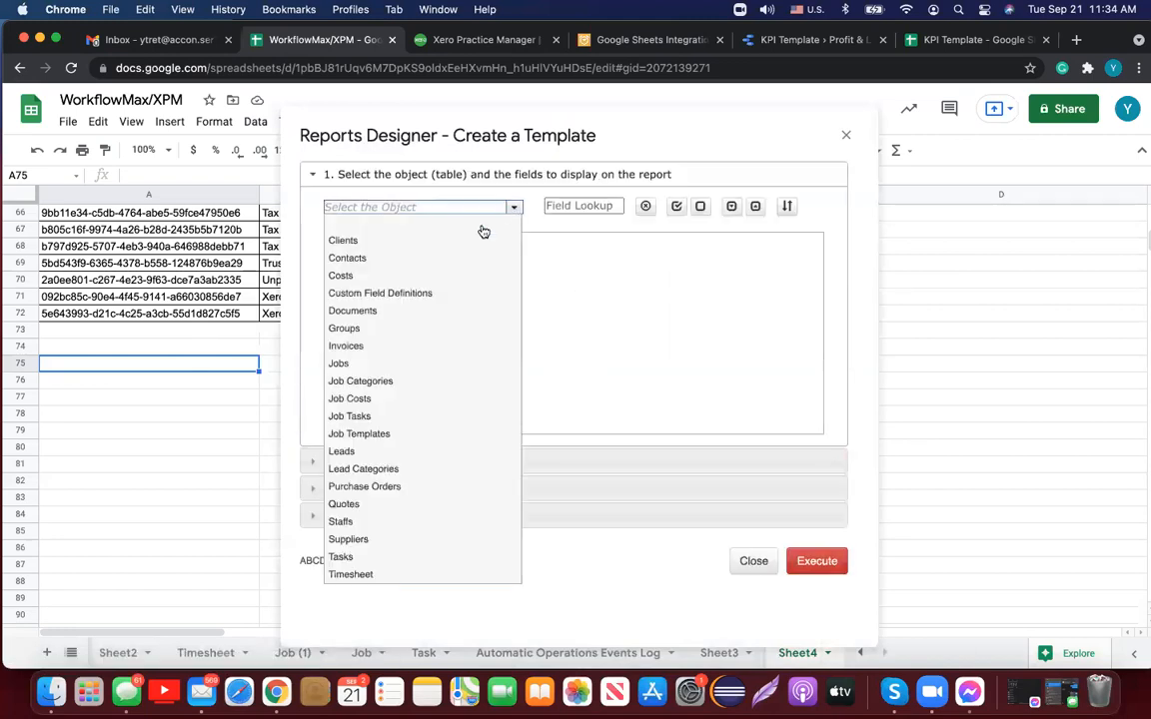
pyautogui.click(405, 416)
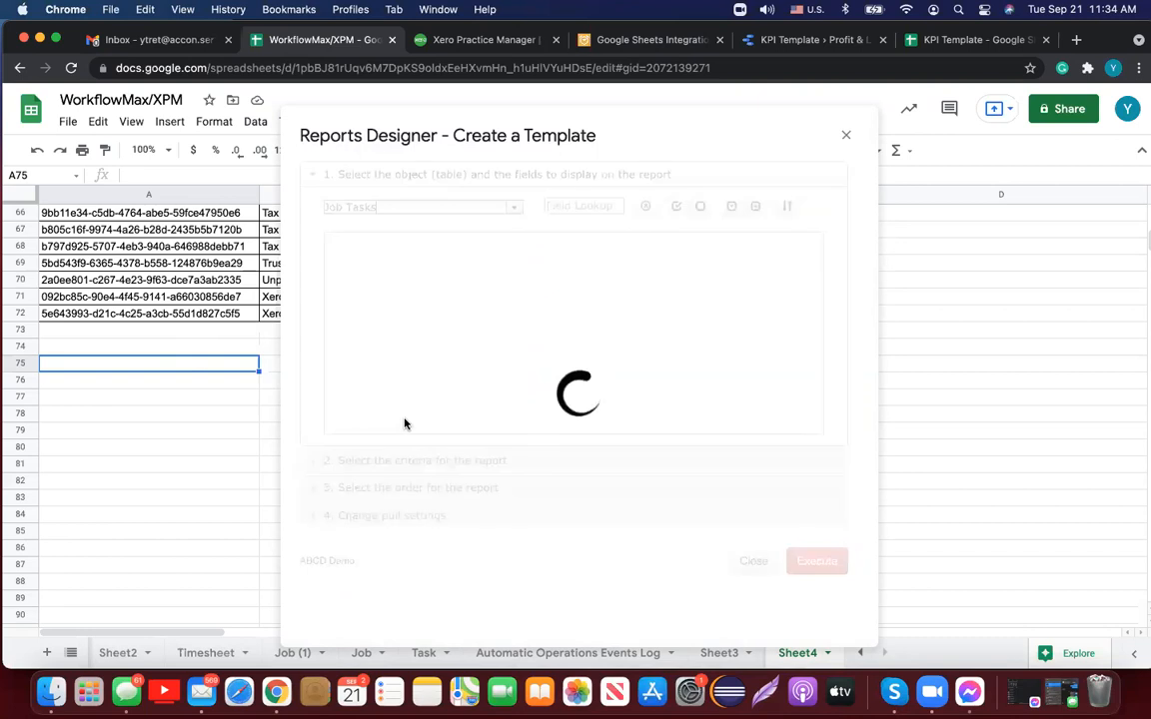
pyautogui.click(677, 208)
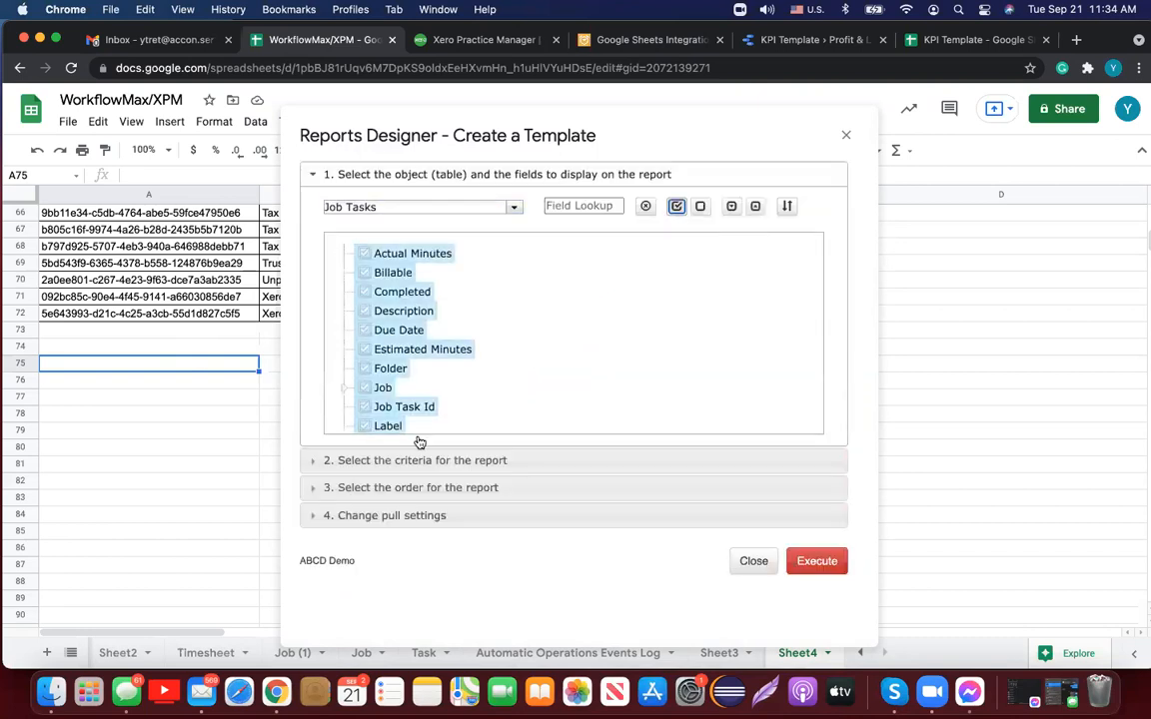
# Step: Set the Job Tasks pull to start at A75, name the template, and execute it
pyautogui.click(383, 515)
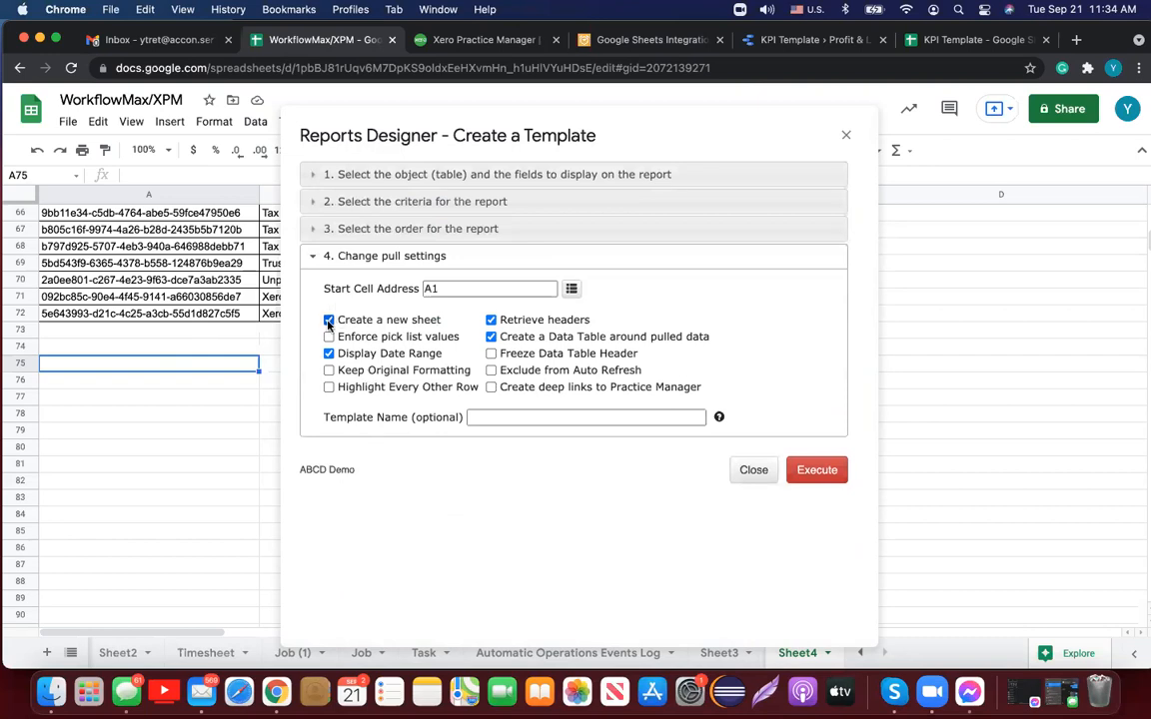
pyautogui.click(572, 289)
pyautogui.click(529, 415)
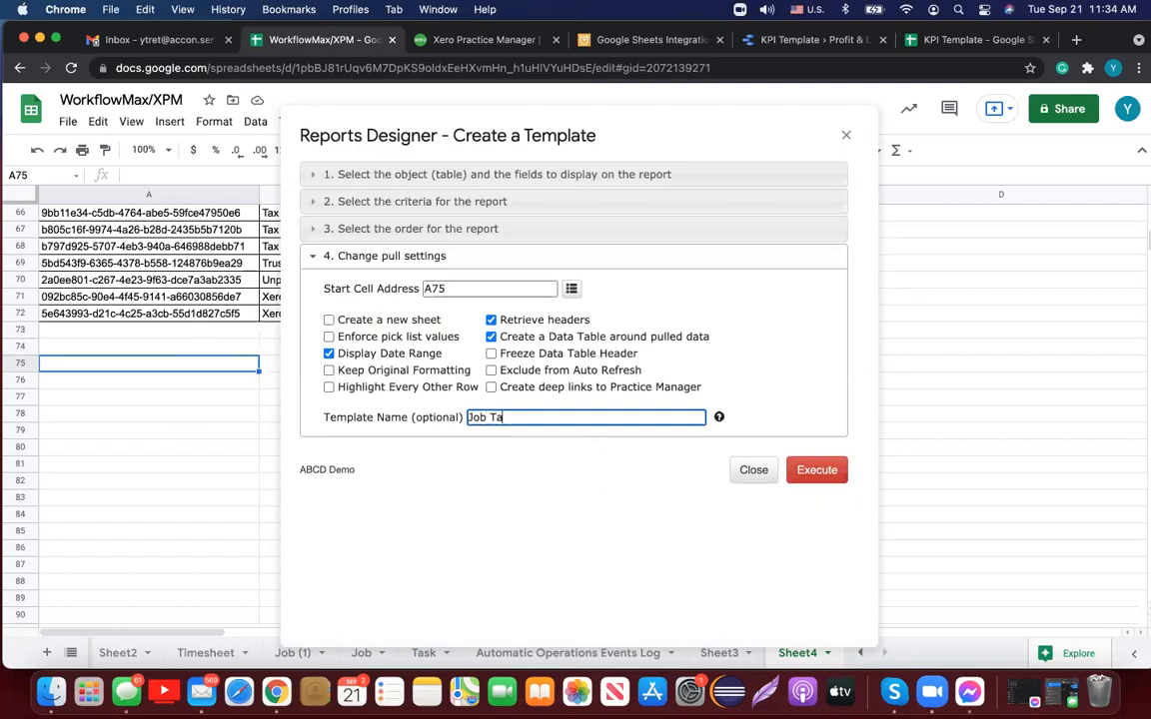
pyautogui.click(840, 470)
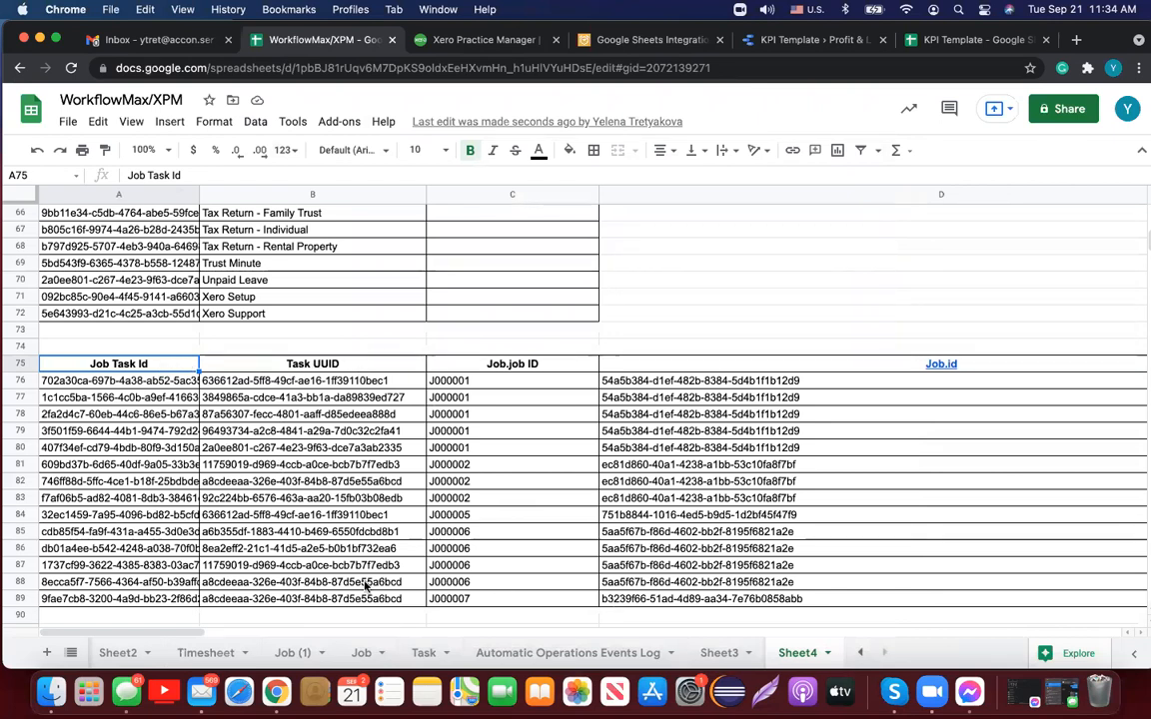
# Step: Copy job task row 89 into row 90 and change its job ID in C90 to J000008
pyautogui.click(20, 597)
pyautogui.press('super+c')
pyautogui.click(20, 614)
pyautogui.press('super+v')
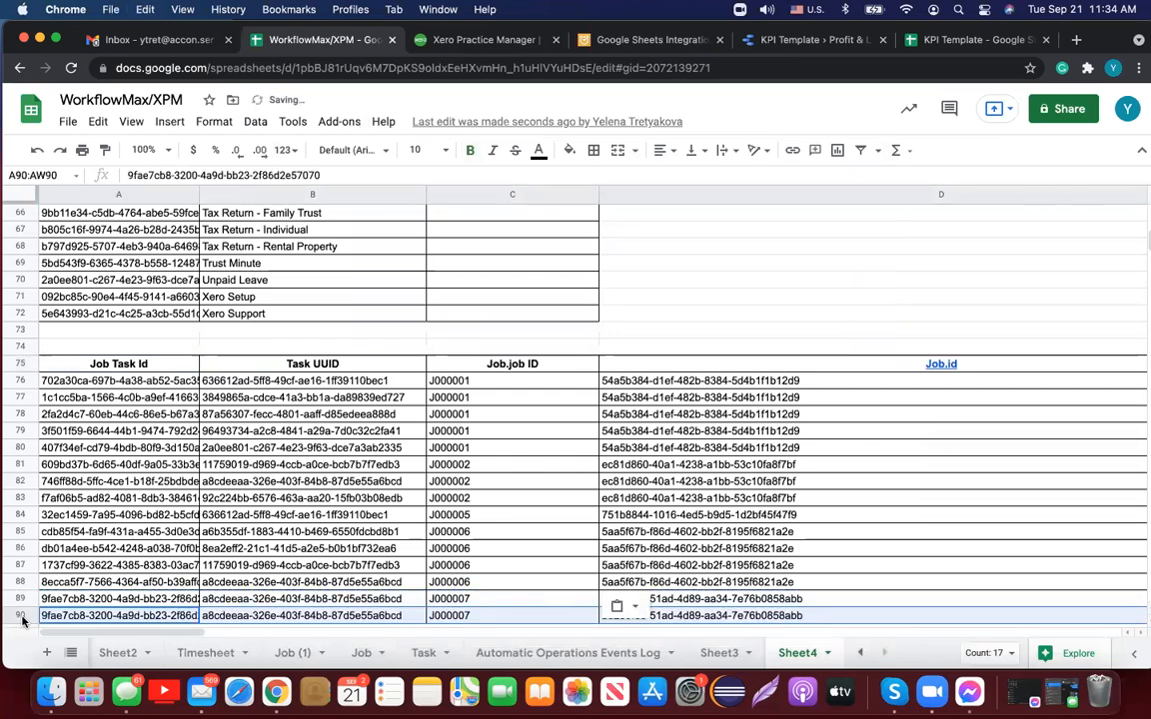
pyautogui.scroll(-2, 487, 552)
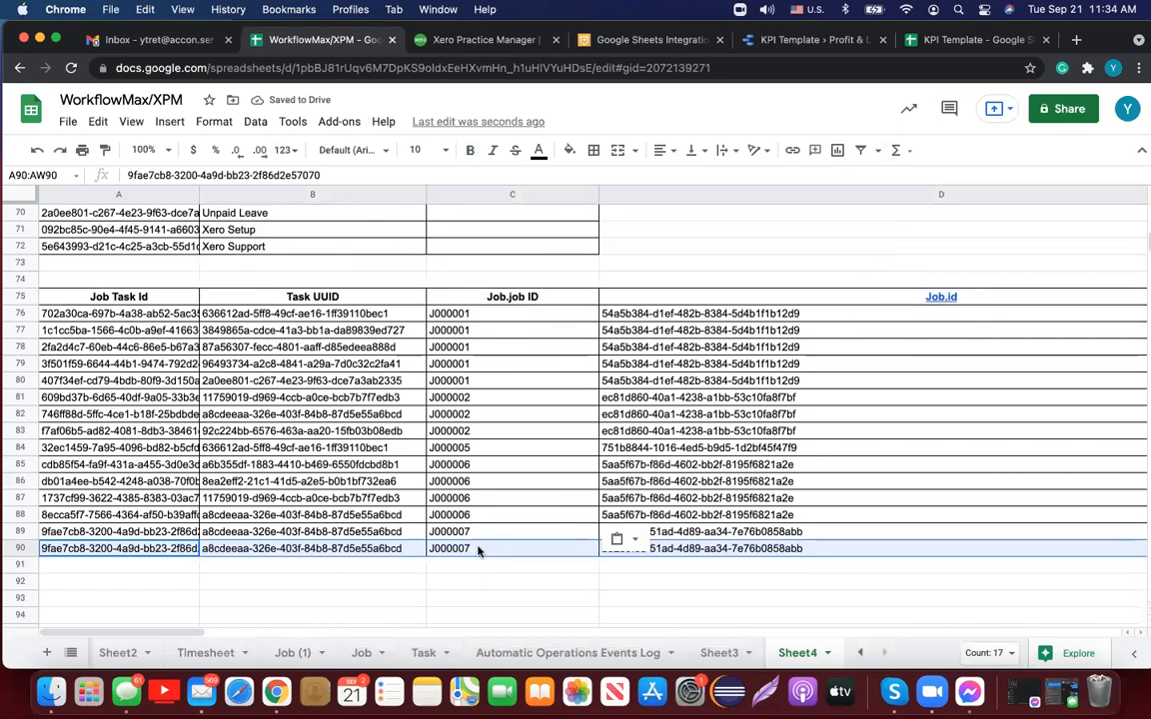
pyautogui.doubleClick(477, 550)
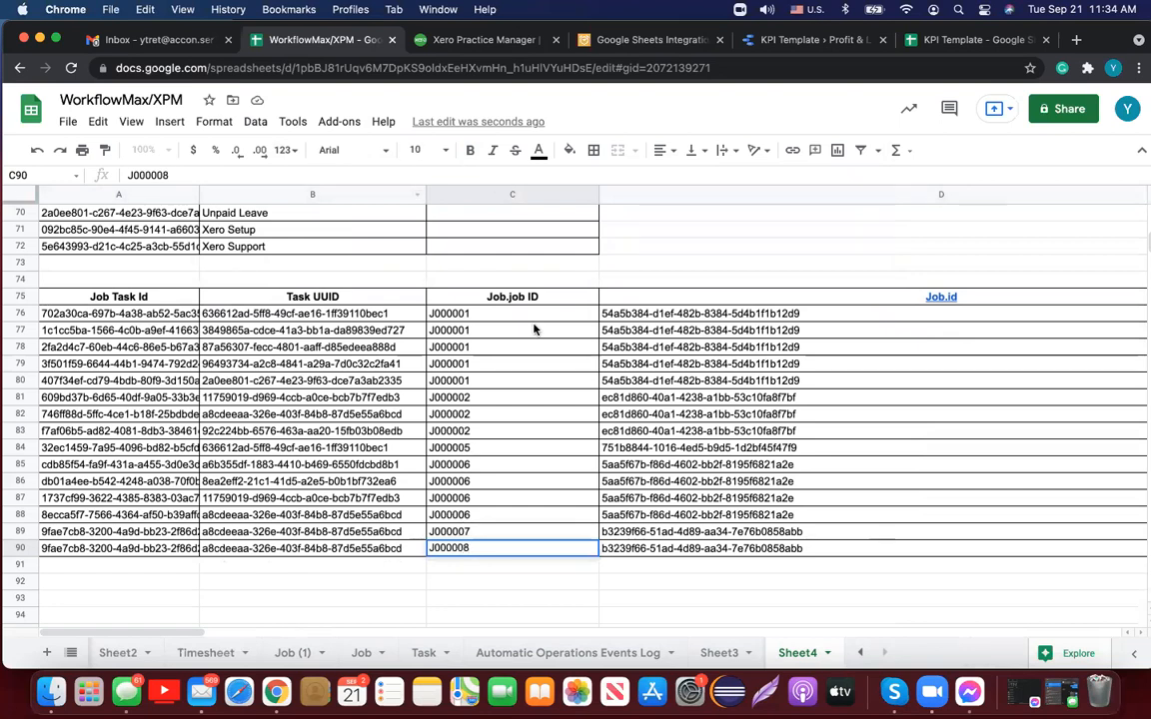
pyautogui.scroll(10, 533, 327)
pyautogui.scroll(12, 534, 330)
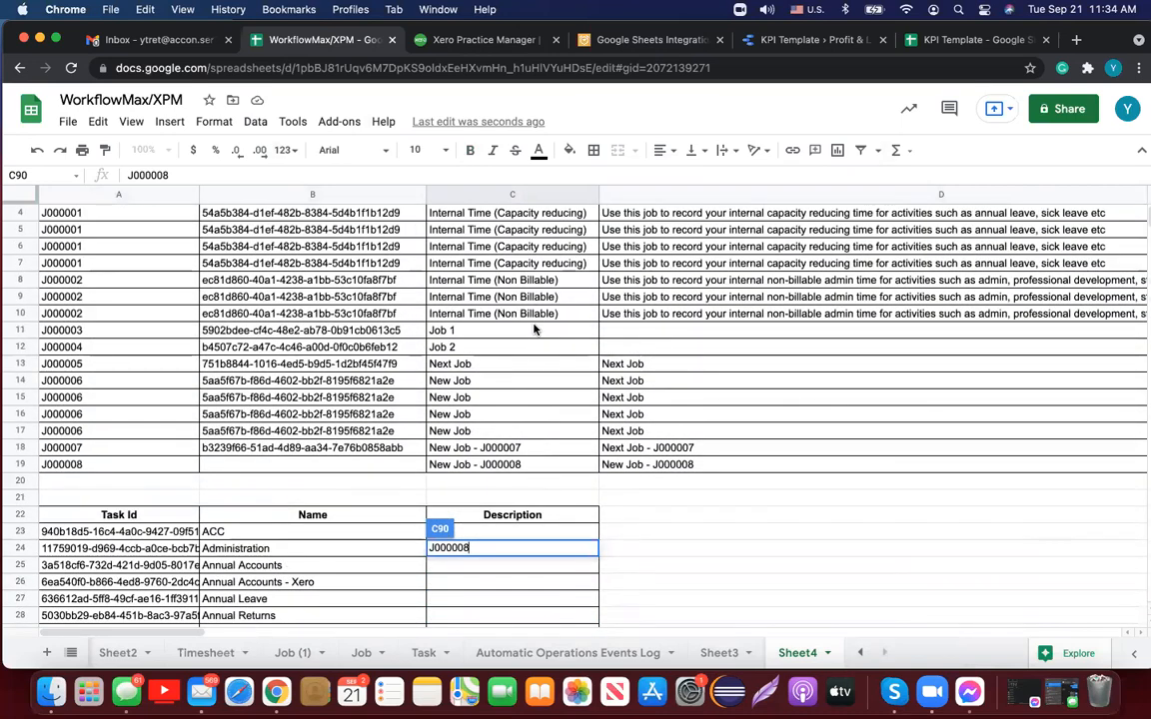
pyautogui.click(336, 124)
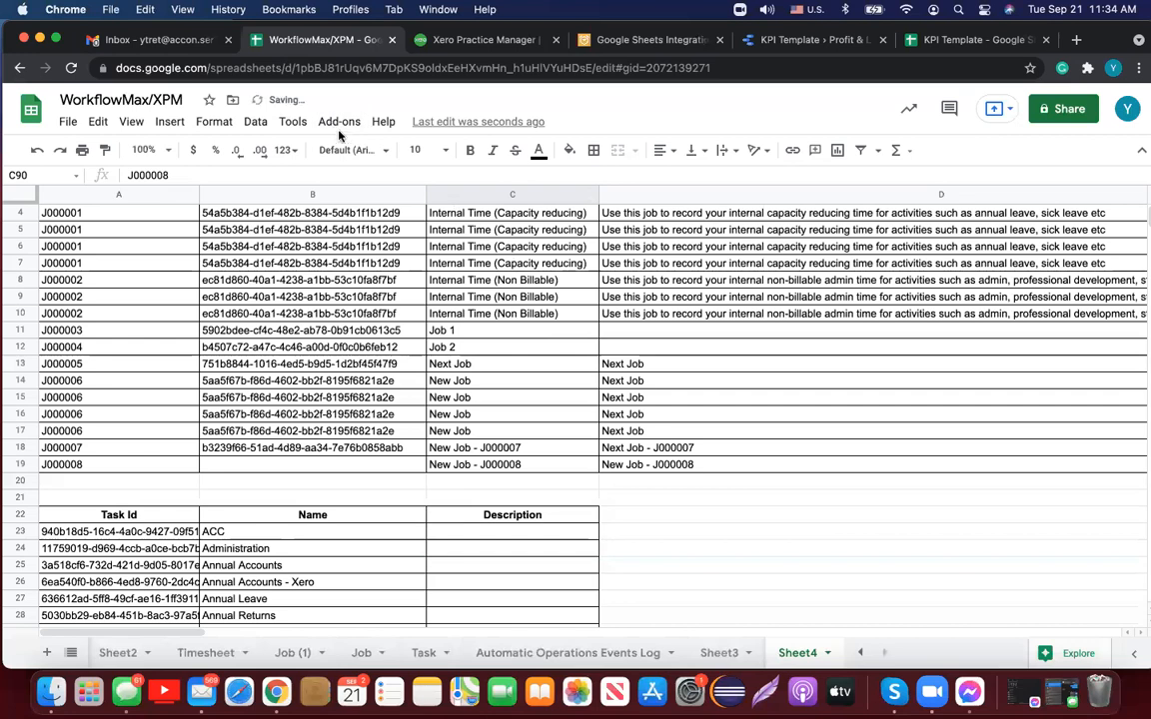
# Step: Browse the add-on commands without choosing one, then switch to the Job (1) sheet
pyautogui.click(340, 122)
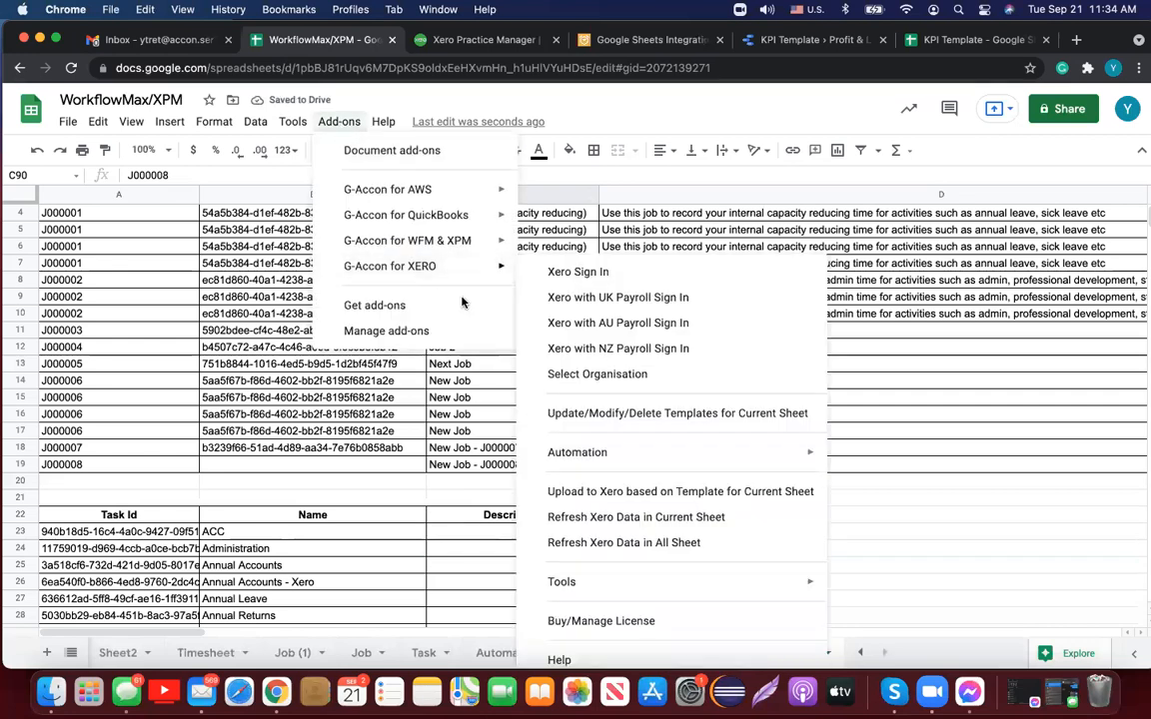
pyautogui.scroll(-15, 418, 498)
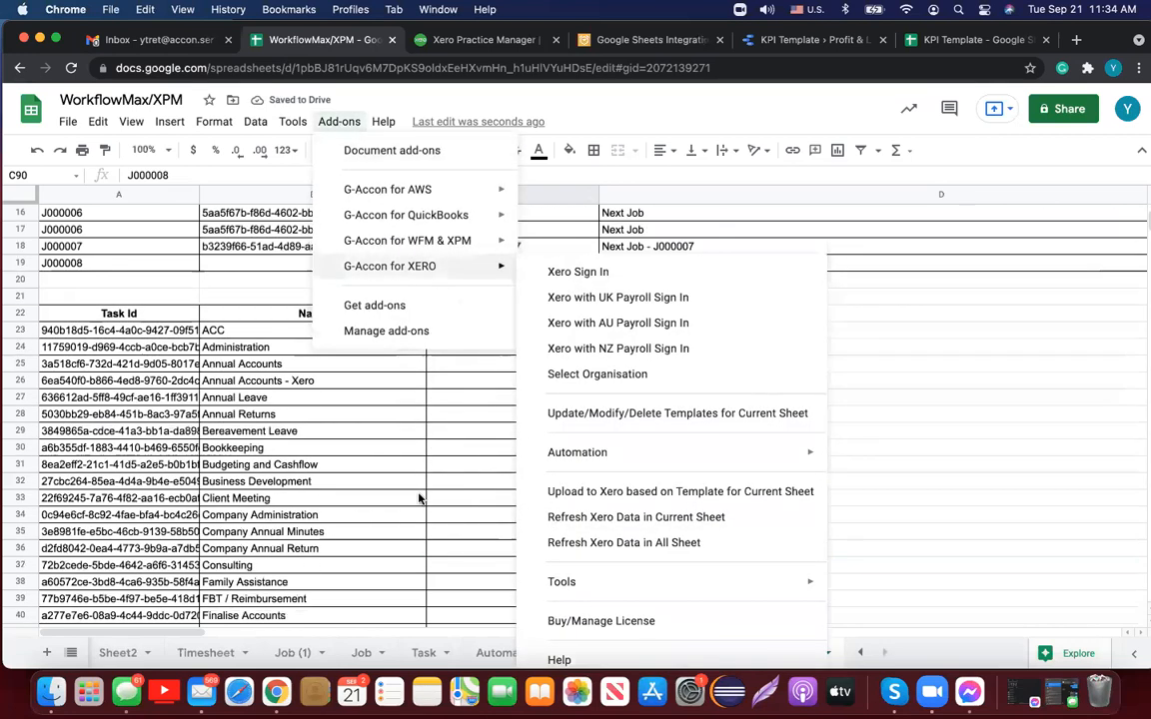
pyautogui.scroll(-8, 418, 497)
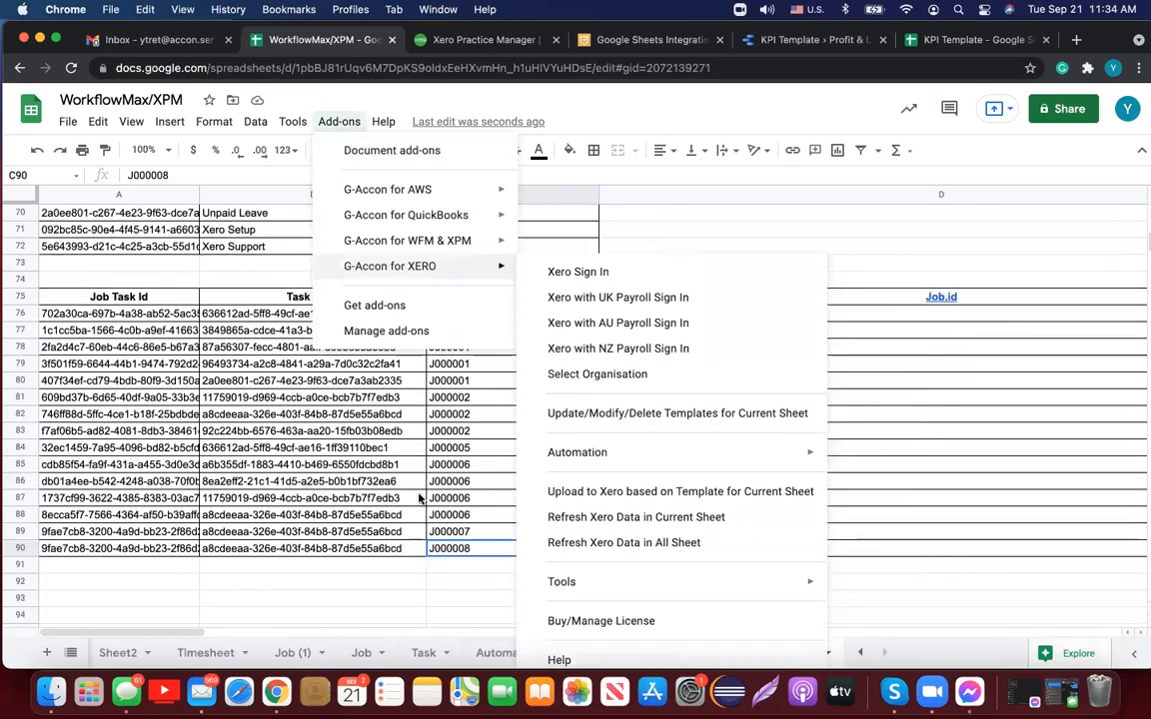
pyautogui.click(352, 603)
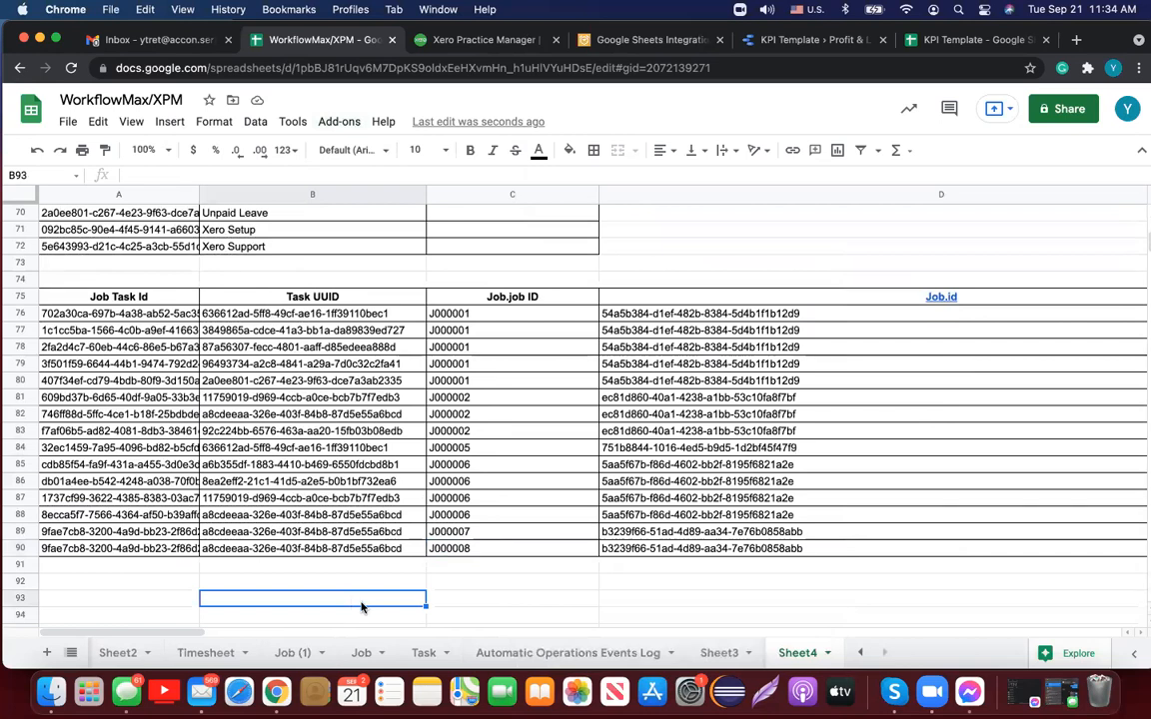
pyautogui.click(293, 653)
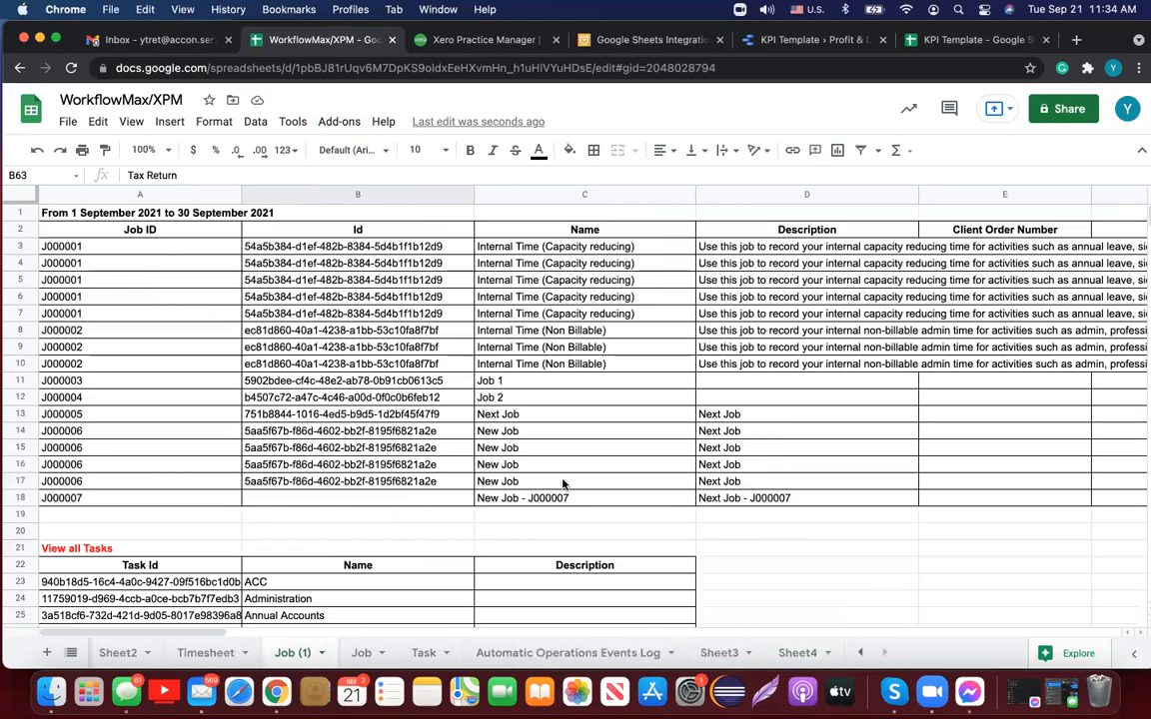
# Step: Switch to the Timesheet sheet and look through its eight J000006 Add Tasks to Job rows
pyautogui.click(205, 653)
pyautogui.scroll(-1, 648, 384)
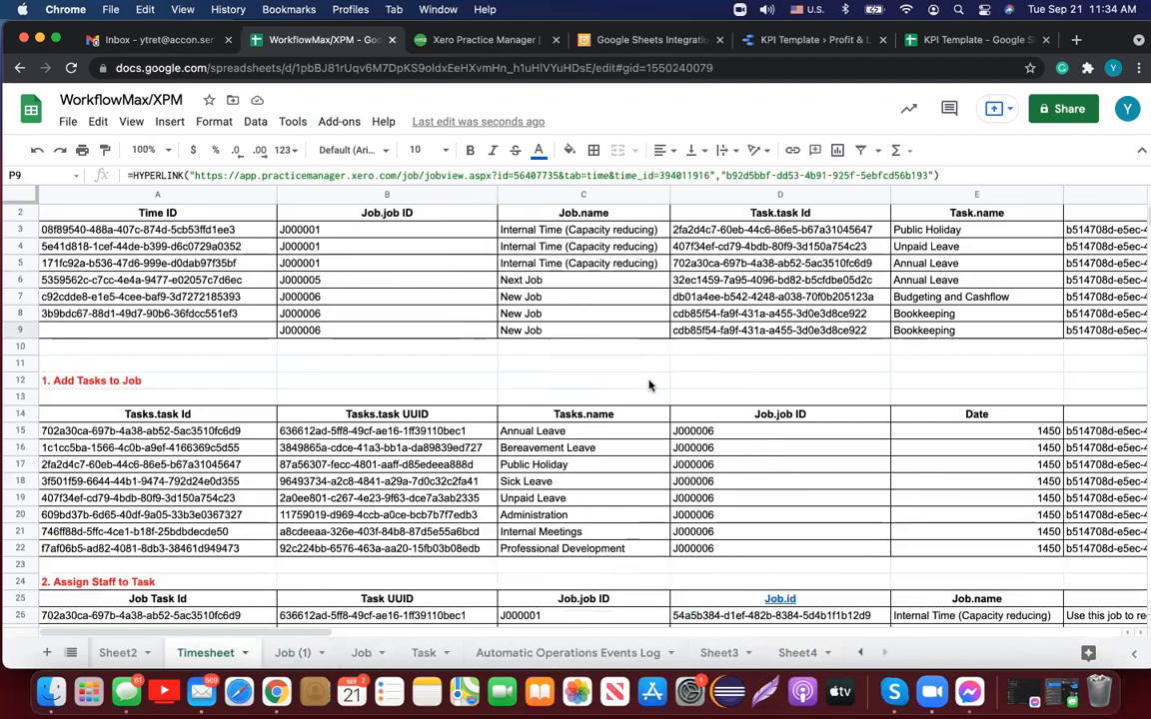
pyautogui.scroll(-3, 649, 385)
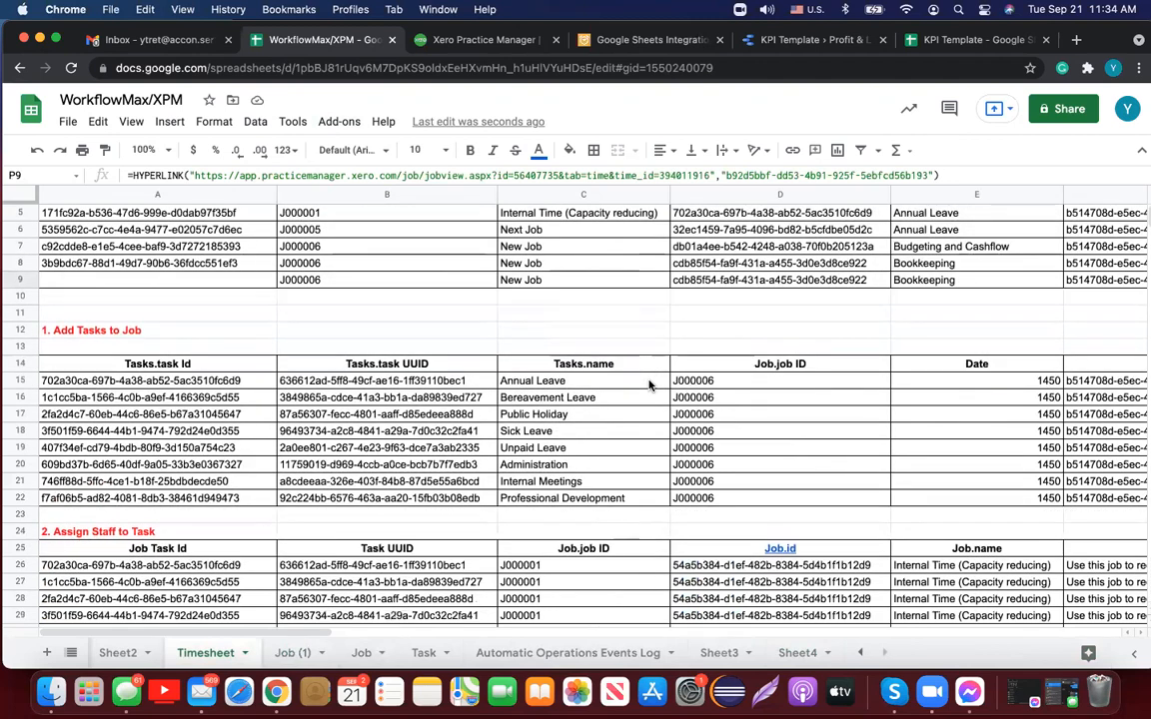
pyautogui.scroll(-1, 648, 384)
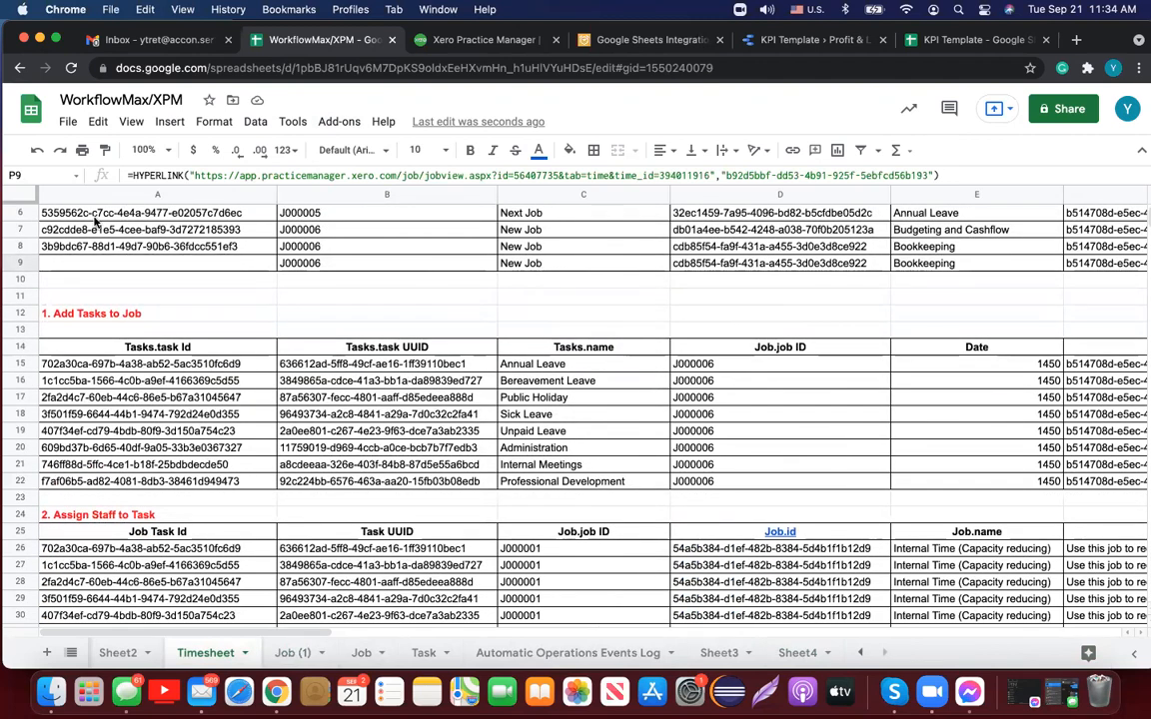
pyautogui.click(149, 312)
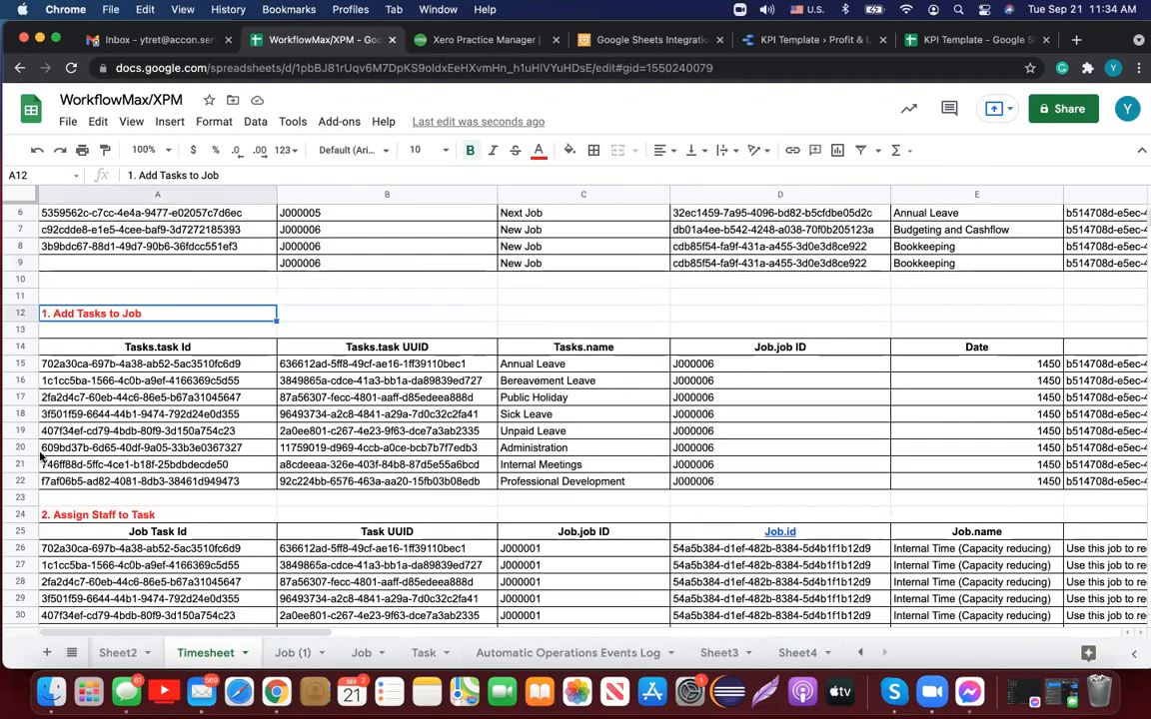
pyautogui.click(20, 482)
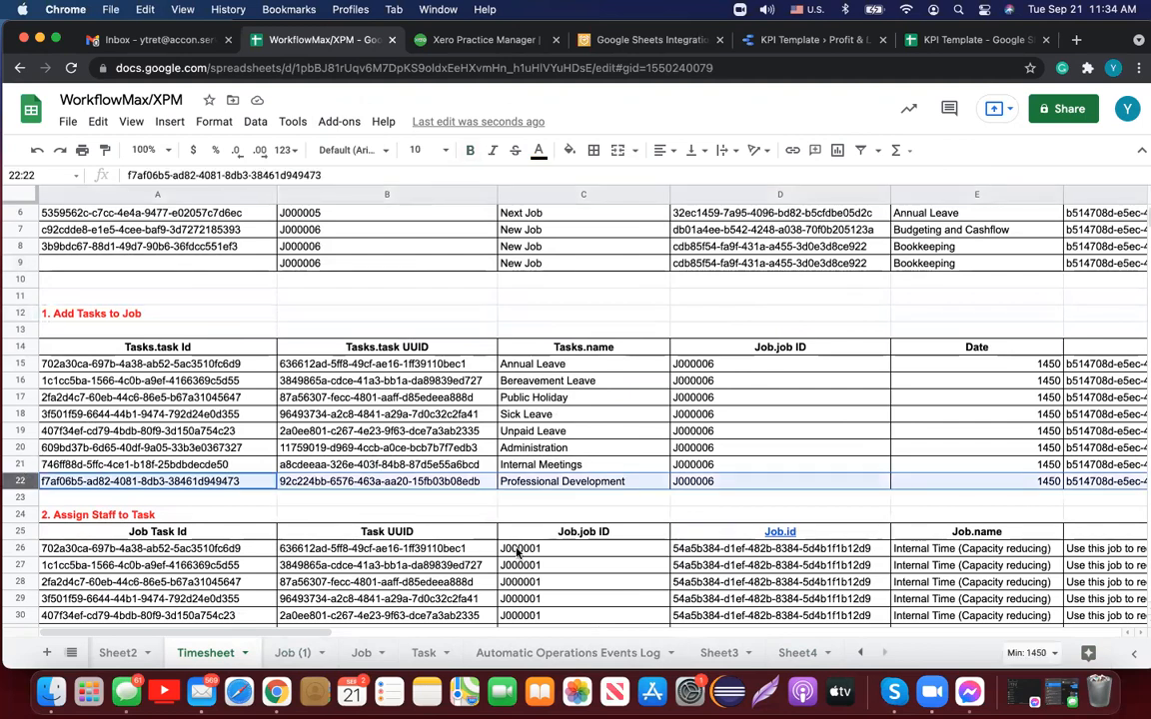
pyautogui.hscroll(15, 516, 552)
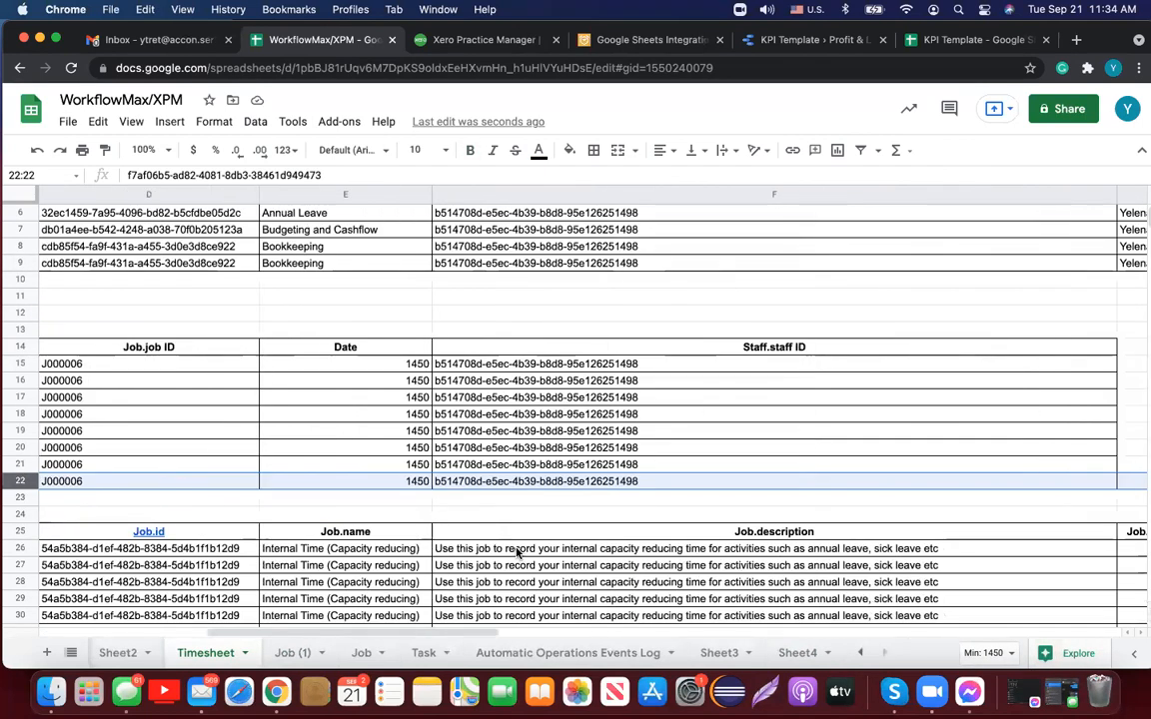
pyautogui.hscroll(-15, 516, 553)
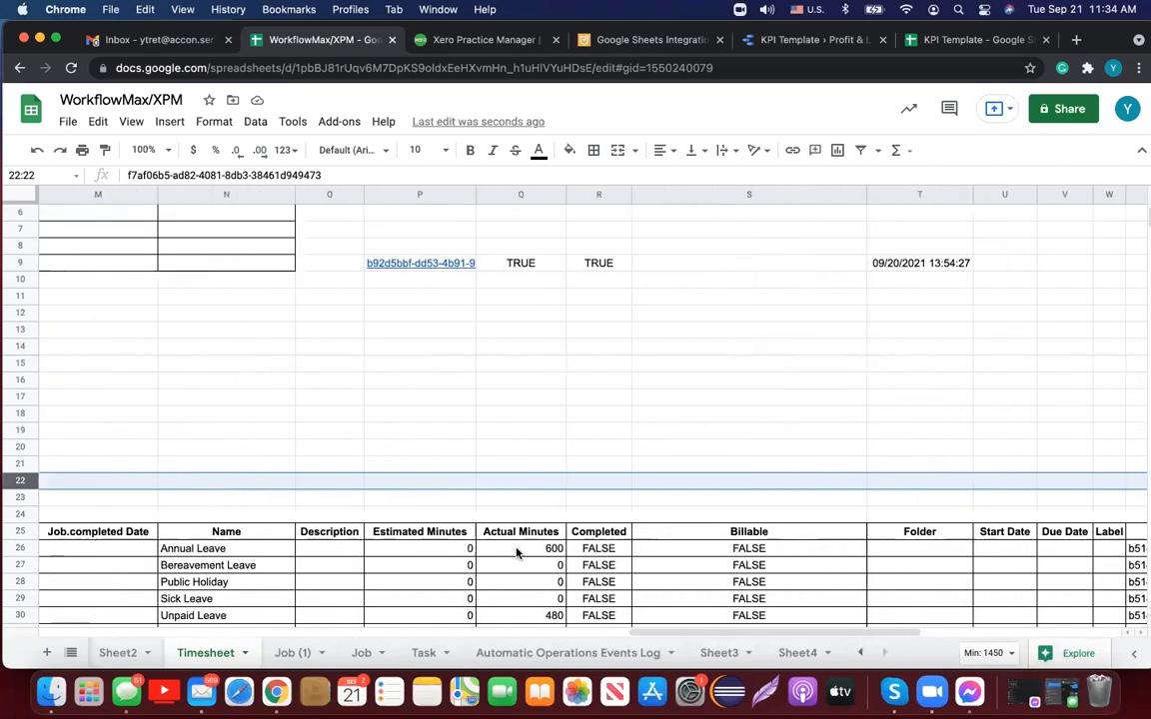
pyautogui.scroll(-5, 517, 552)
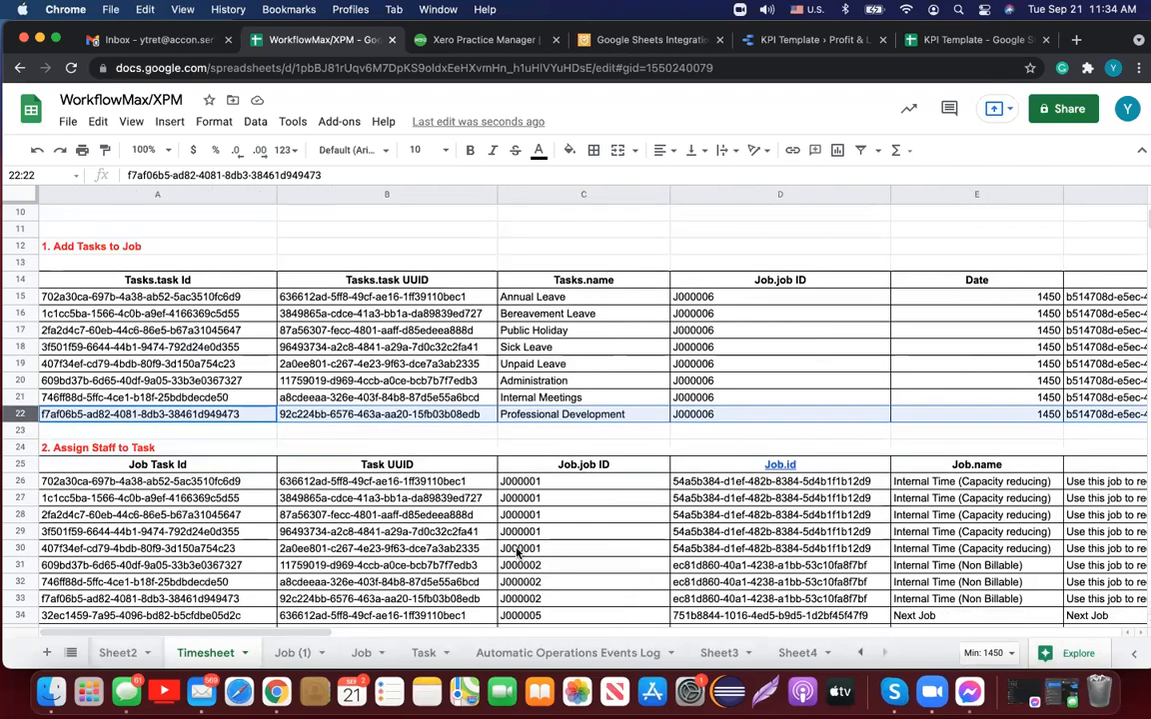
pyautogui.scroll(-2, 516, 552)
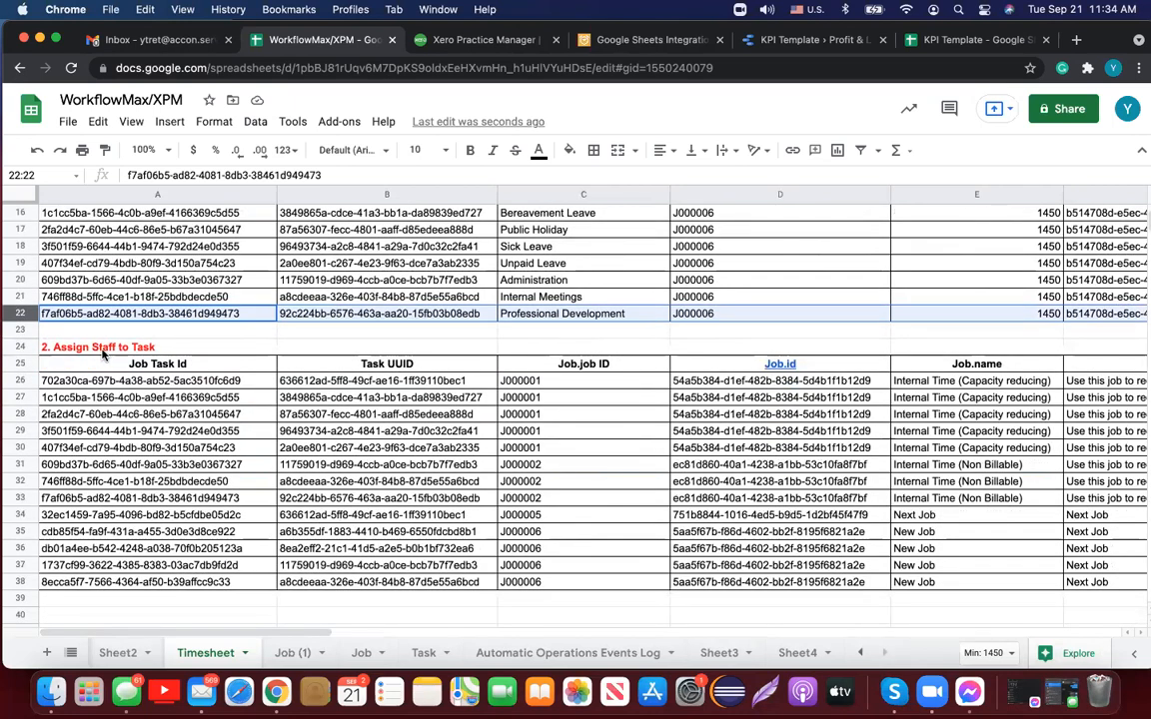
# Step: Bring up G-Accon's Update/Modify/Delete Templates panel for the Timesheet sheet, closing the editing dialog
pyautogui.click(318, 115)
pyautogui.moveTo(466, 241)
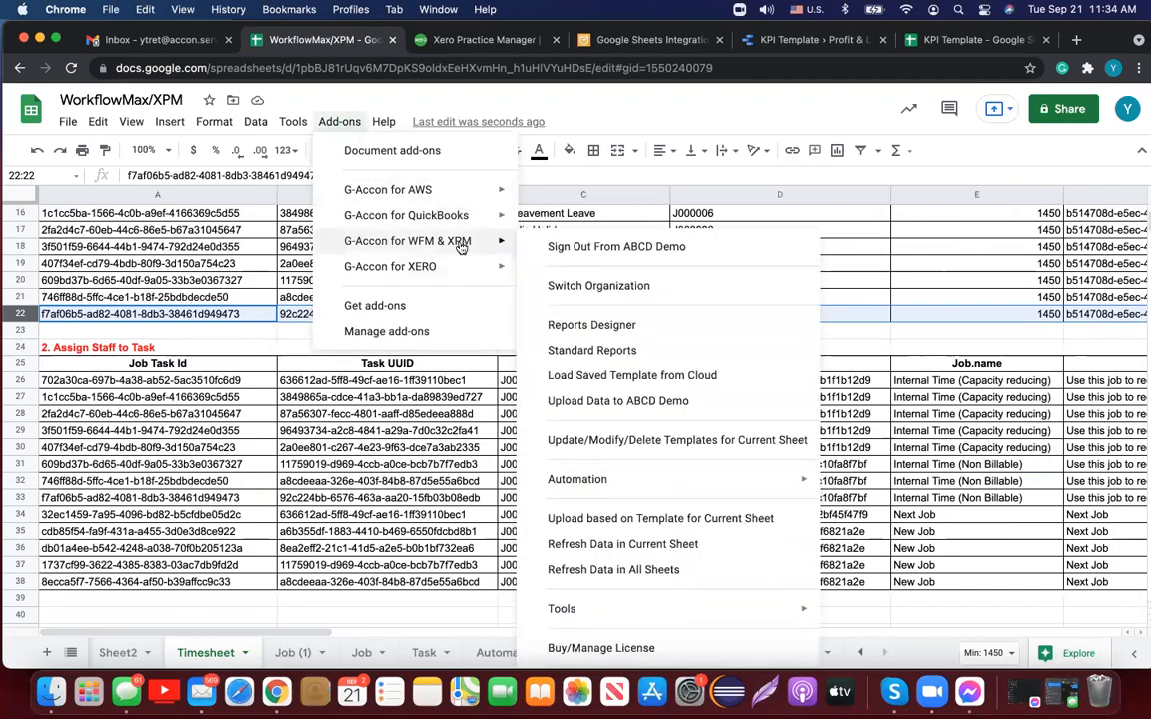
pyautogui.click(624, 443)
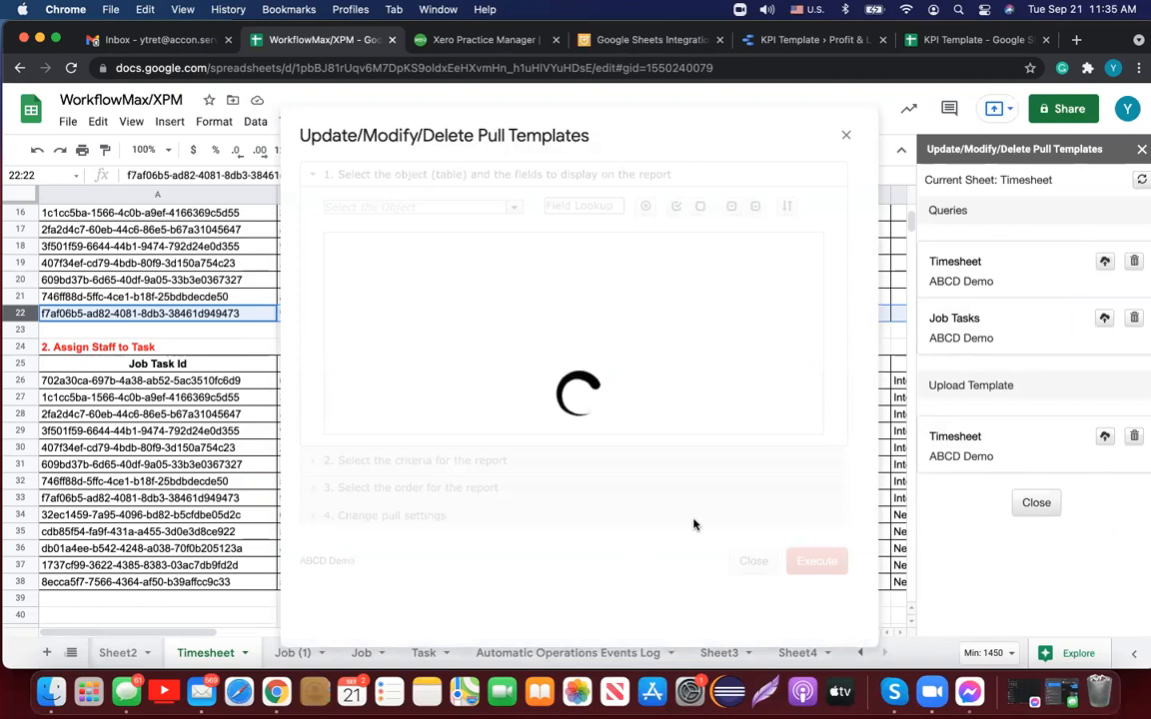
pyautogui.click(846, 134)
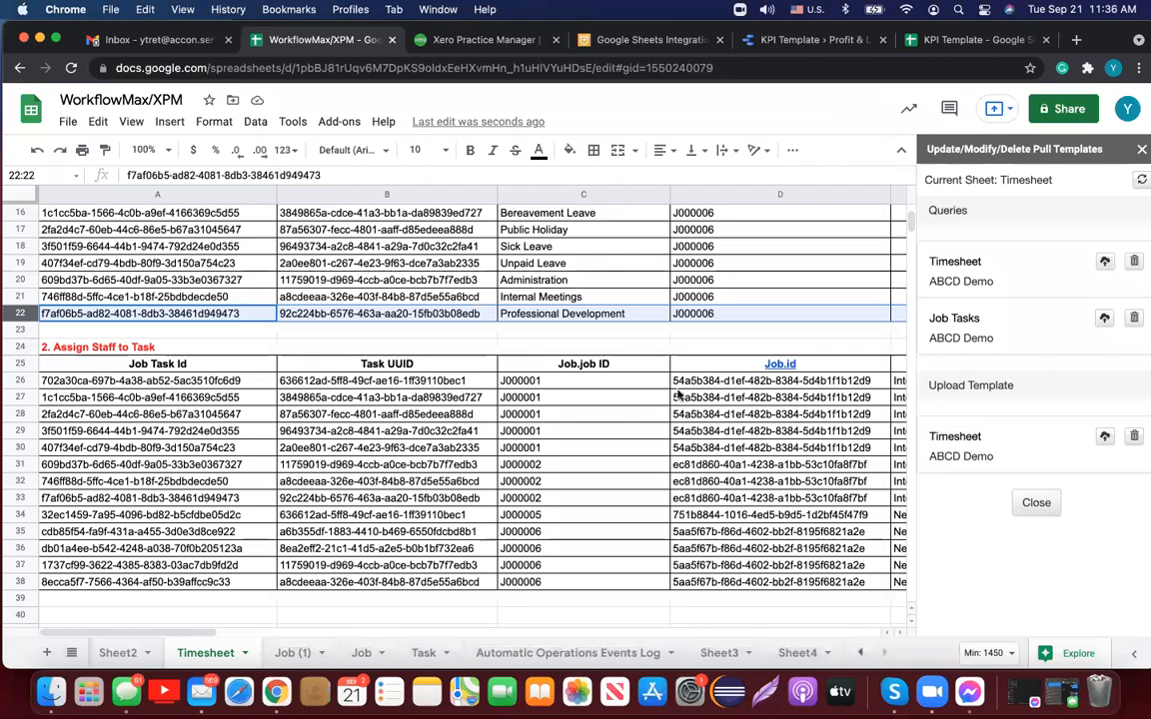
pyautogui.scroll(-1, 677, 396)
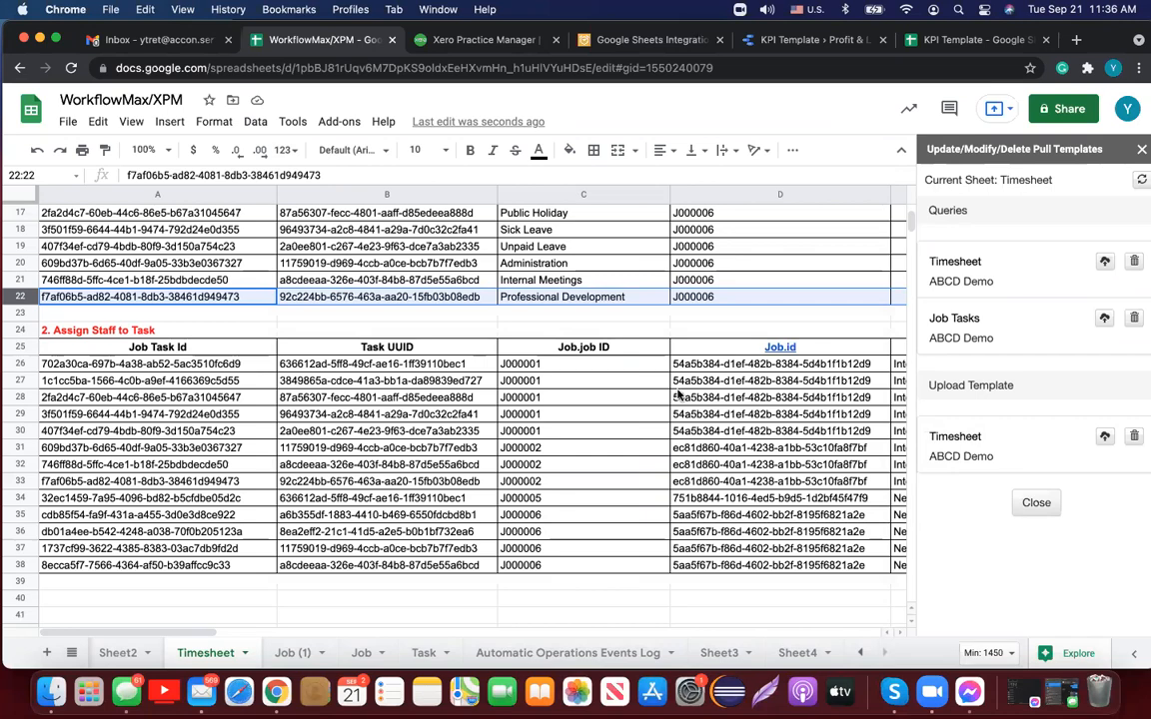
pyautogui.scroll(8, 678, 395)
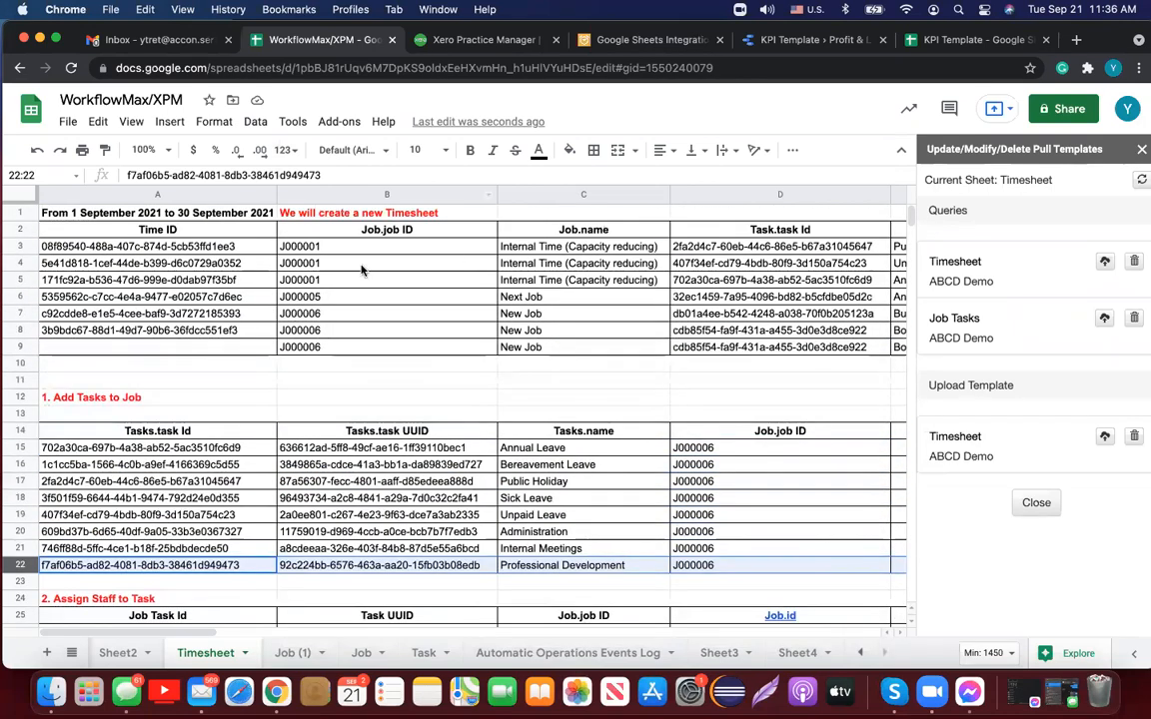
# Step: Review the Timesheet upload template's column-to-WorkflowMax field mappings, closing it without uploading
pyautogui.click(956, 438)
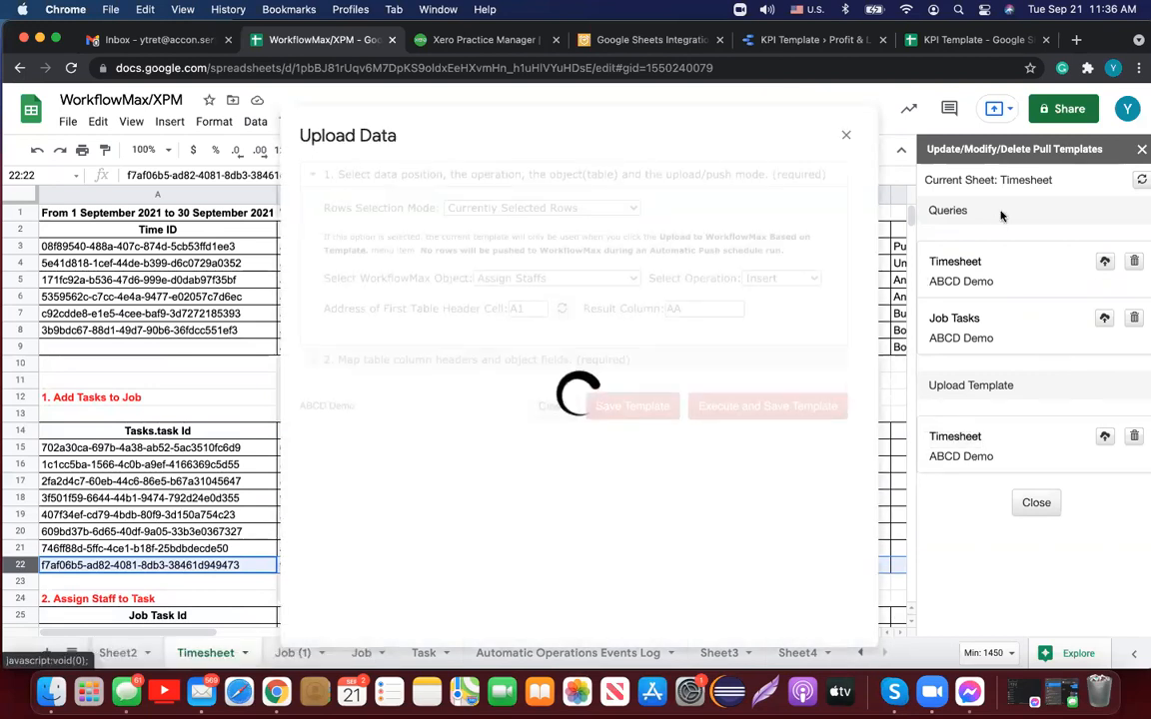
pyautogui.click(1137, 149)
pyautogui.click(528, 360)
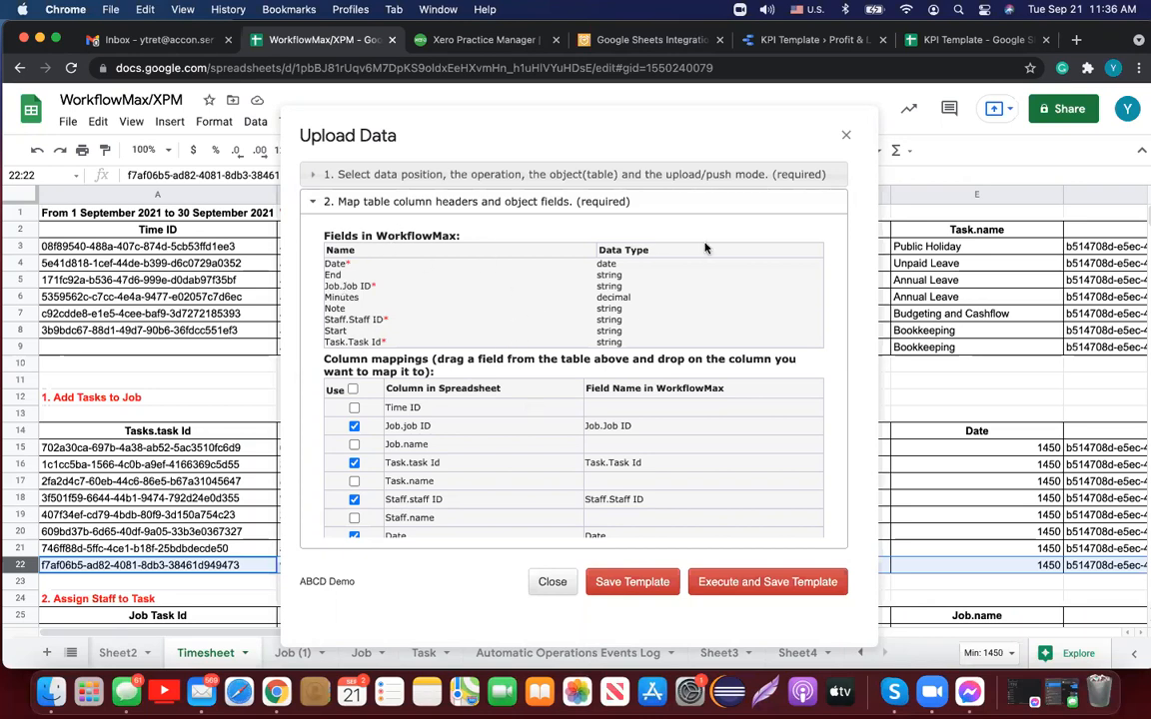
pyautogui.click(845, 134)
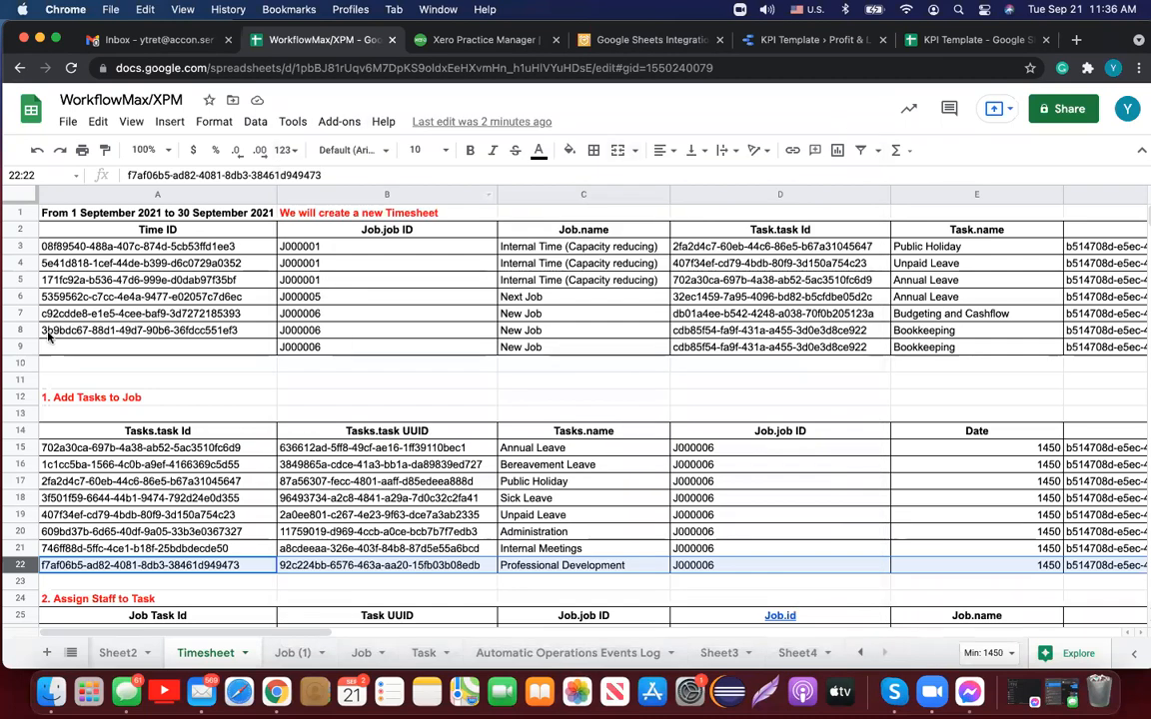
# Step: Select row 9, the J000006 Bookkeeping entry with a blank Time ID
pyautogui.click(20, 347)
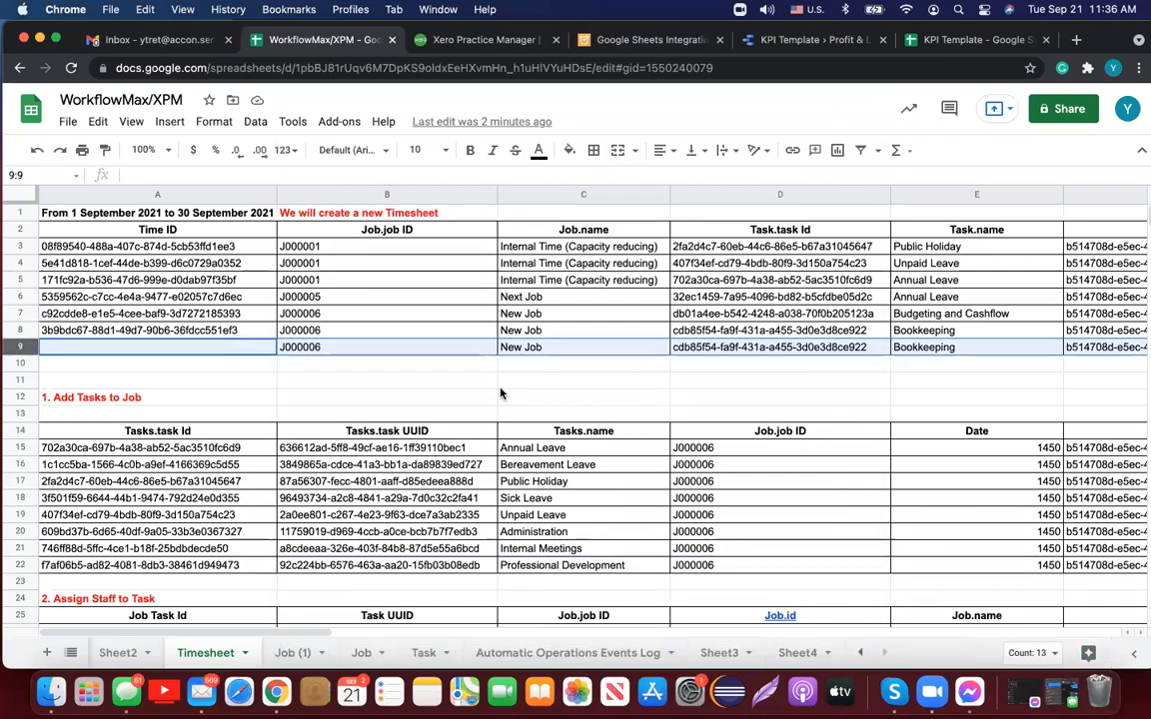
pyautogui.hscroll(5, 501, 393)
pyautogui.hscroll(-5, 501, 392)
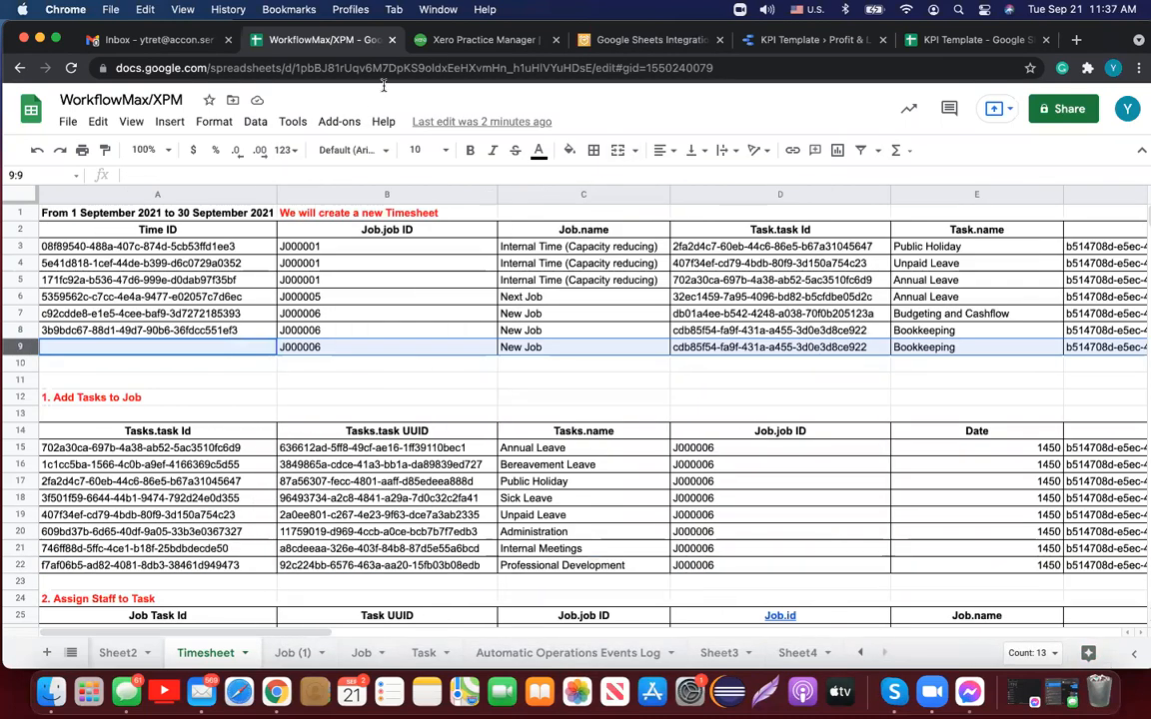
# Step: In Xero Practice Manager, open job J000007 from the Jobs list
pyautogui.click(465, 42)
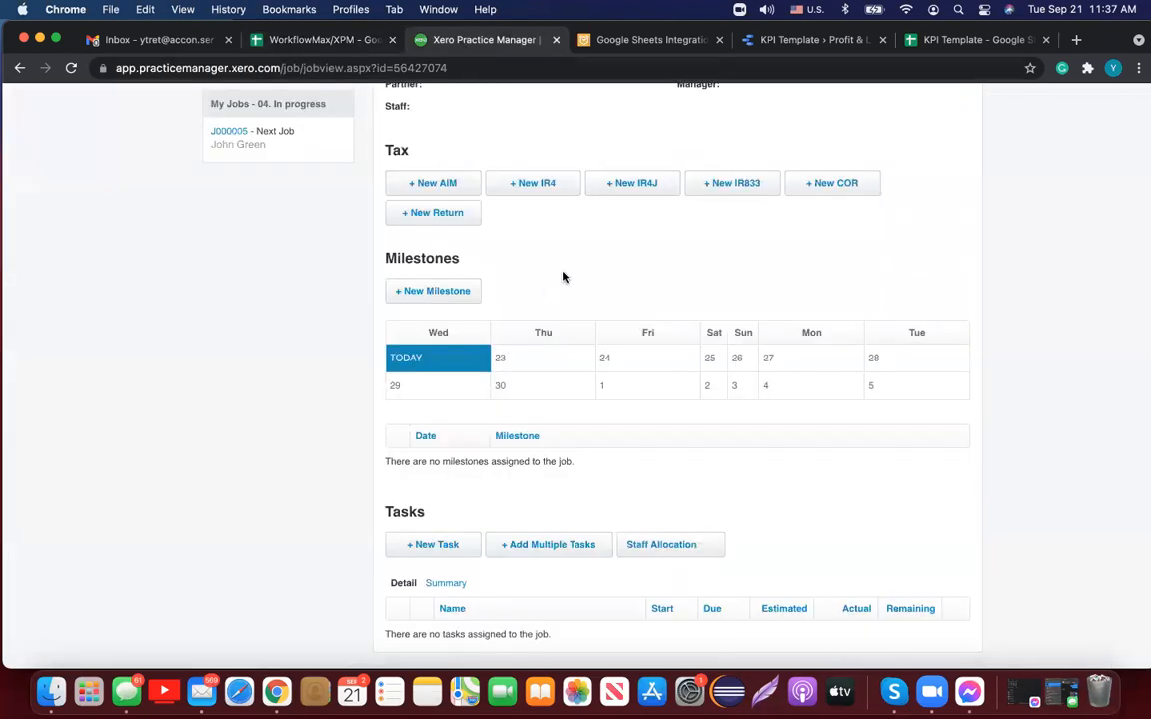
pyautogui.scroll(10, 563, 275)
pyautogui.moveTo(304, 152)
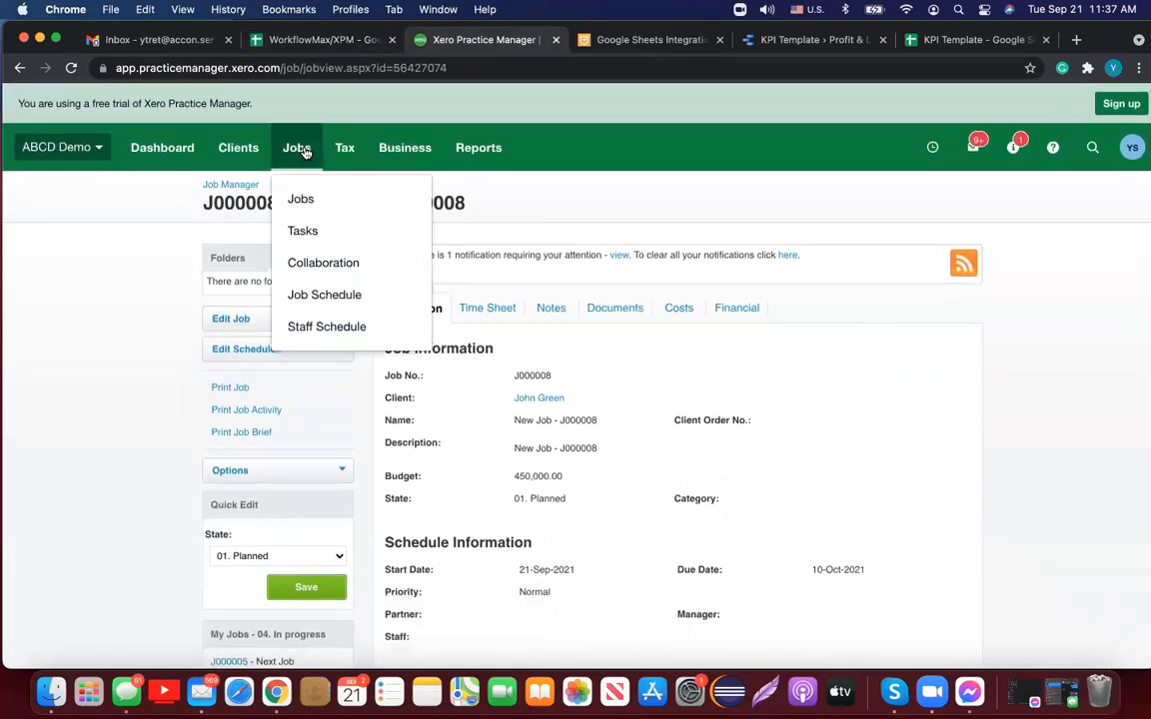
pyautogui.click(311, 197)
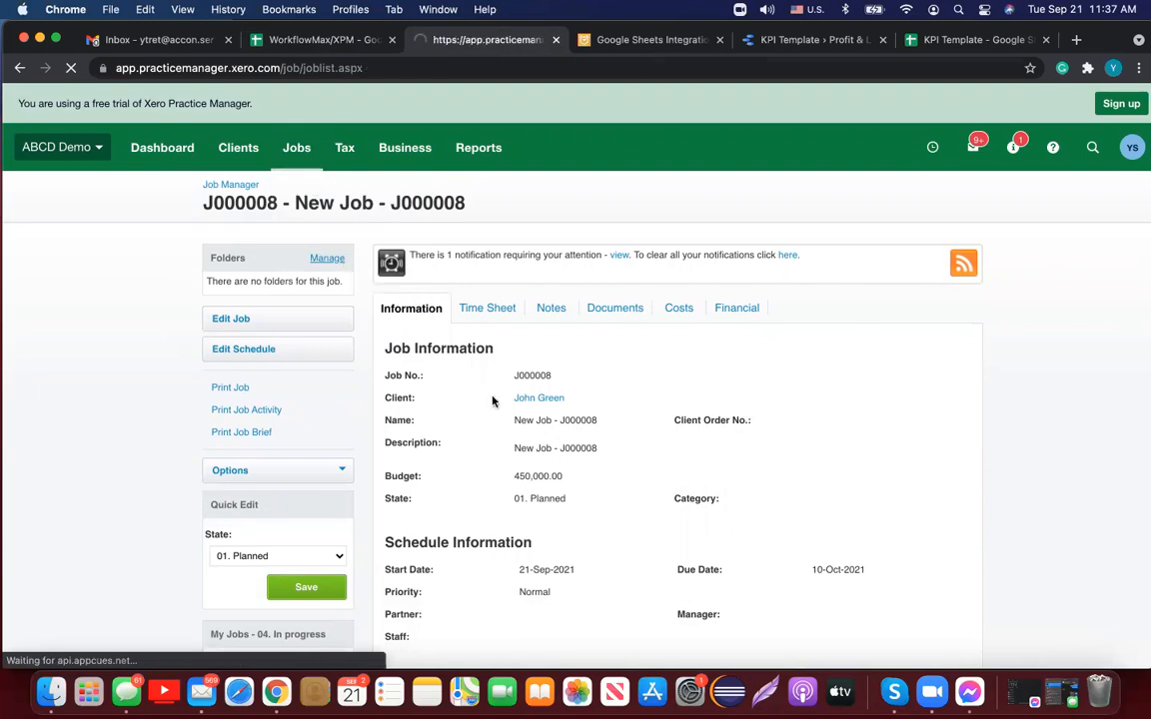
pyautogui.scroll(-5, 650, 400)
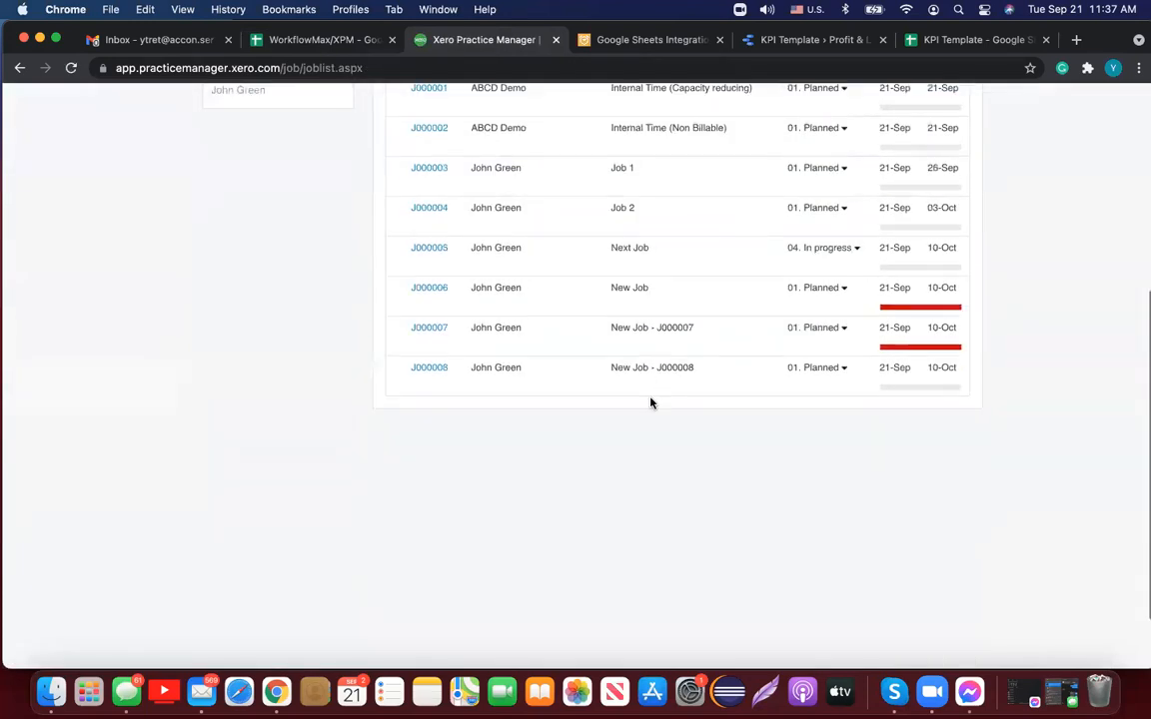
pyautogui.click(437, 329)
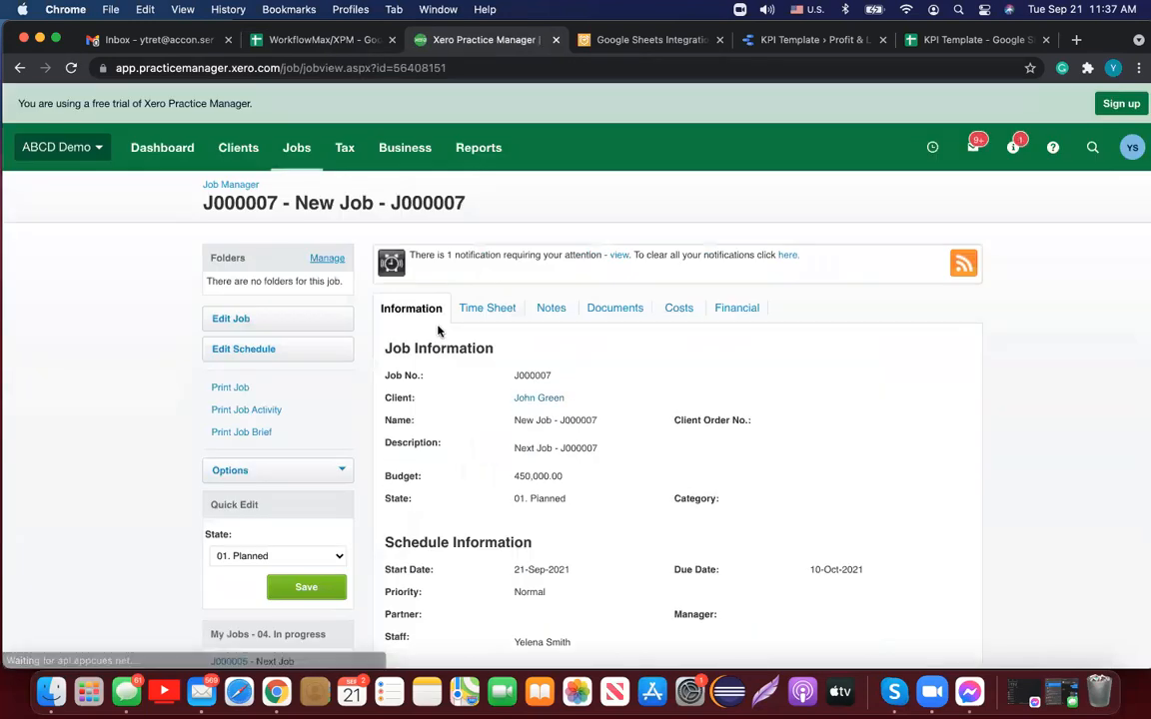
# Step: Open J000007's time sheet entry for 21-Sep-2021 Internal Meetings, 1460:00
pyautogui.scroll(-3, 685, 351)
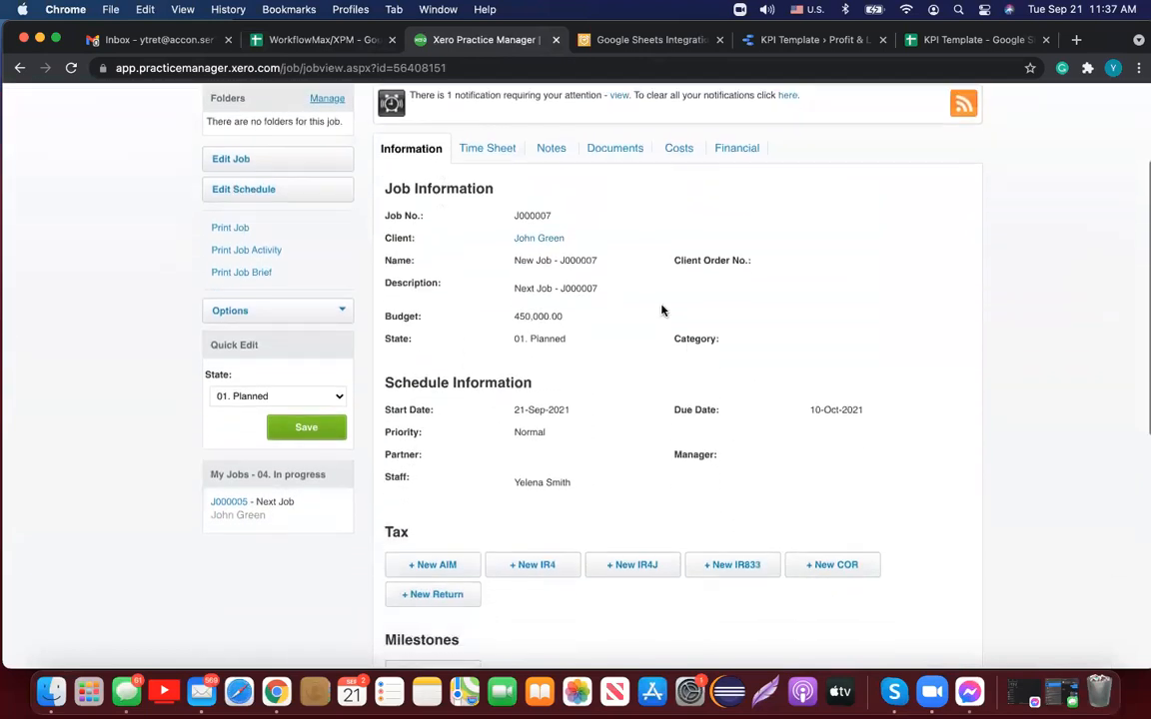
pyautogui.click(488, 148)
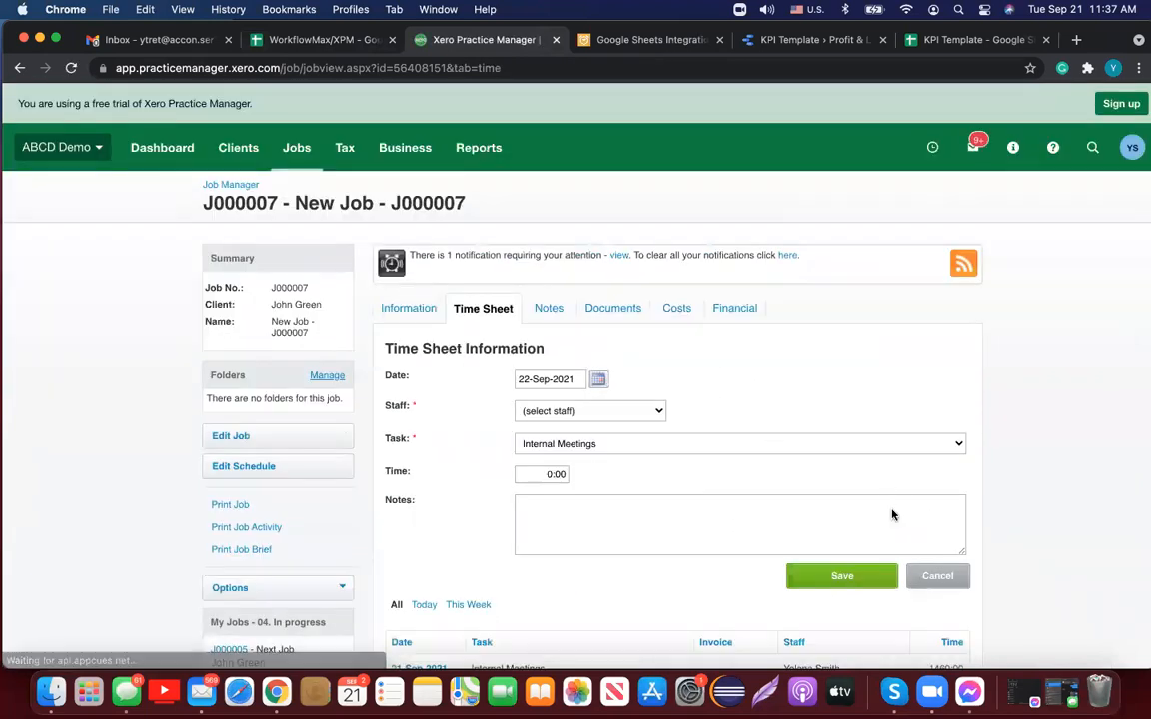
pyautogui.scroll(-2, 842, 464)
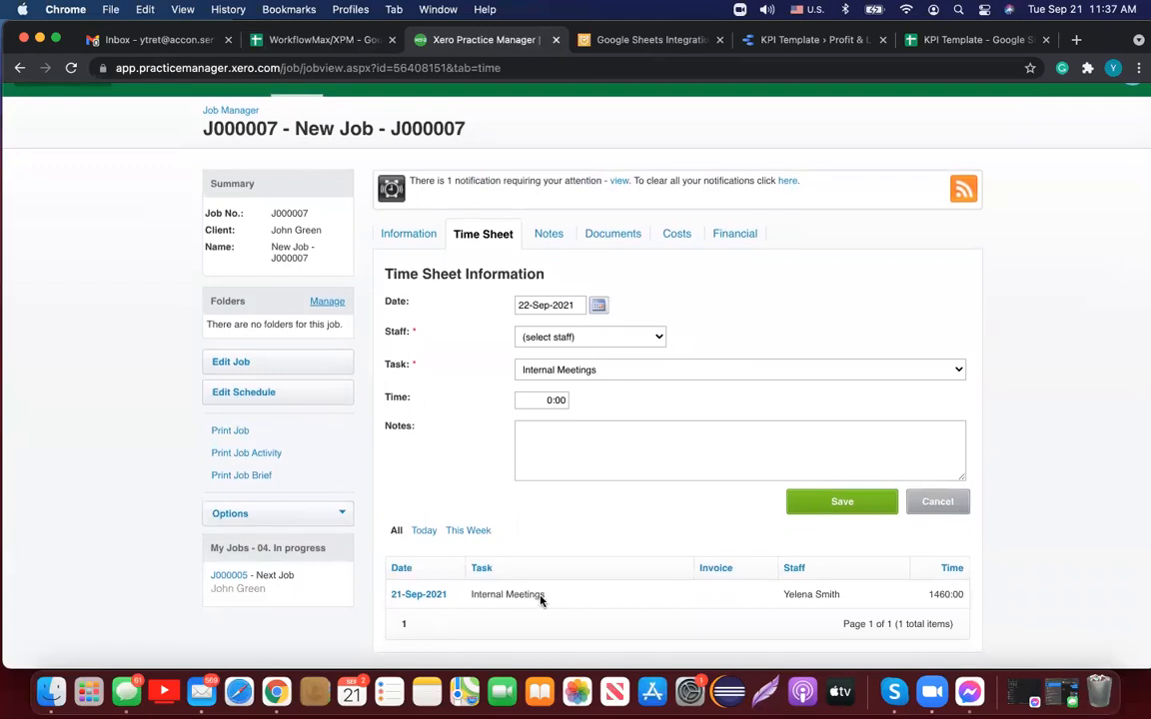
pyautogui.click(427, 597)
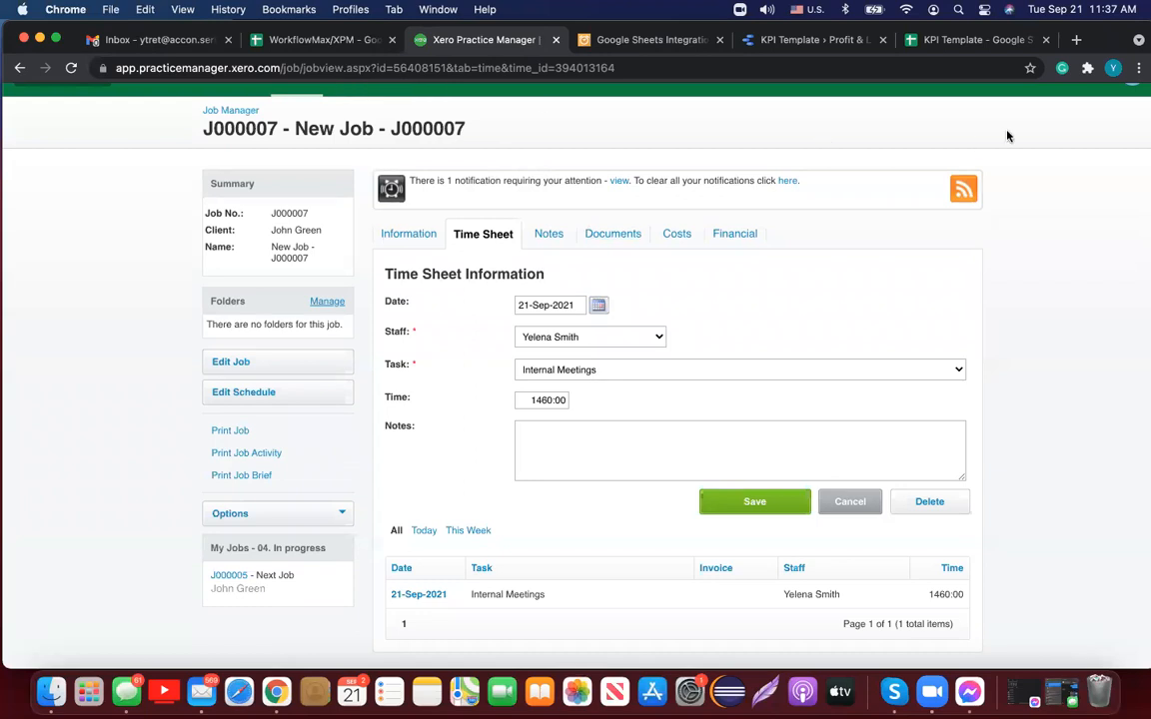
pyautogui.moveTo(1104, 37); pyautogui.dragTo(1106, 78)
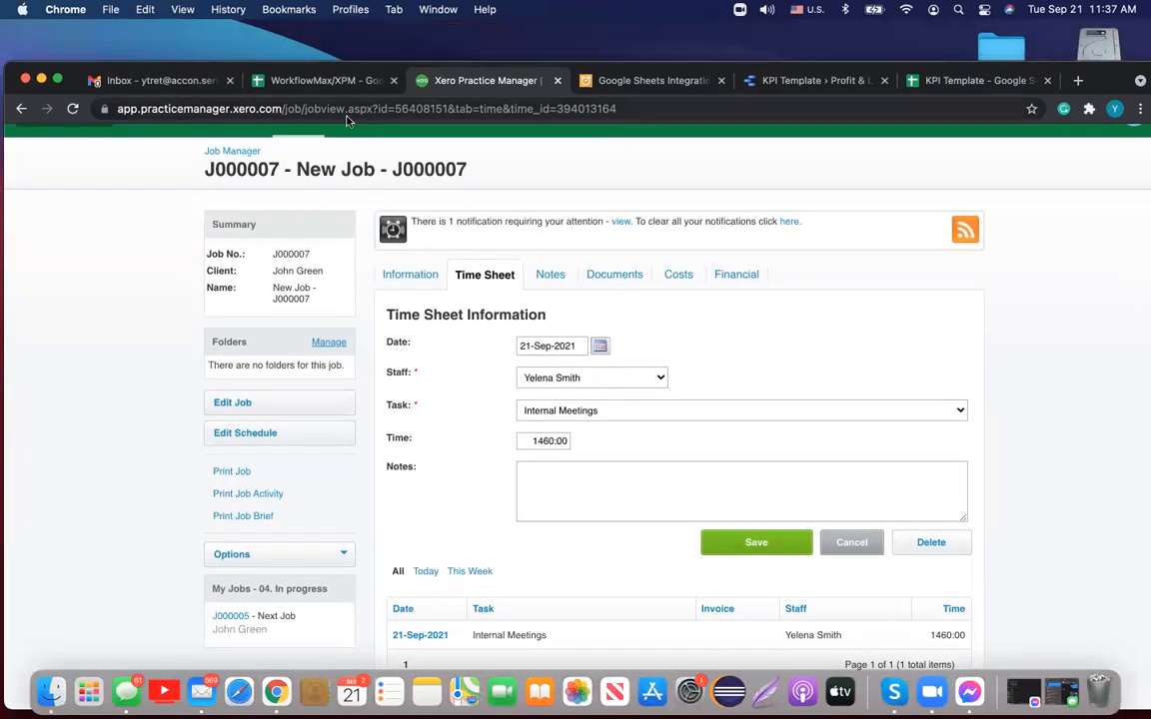
# Step: Return to the spreadsheet and open G-Accon's Update/Modify/Delete Templates panel for Timesheet
pyautogui.click(323, 82)
pyautogui.moveTo(1093, 66); pyautogui.dragTo(1092, 24)
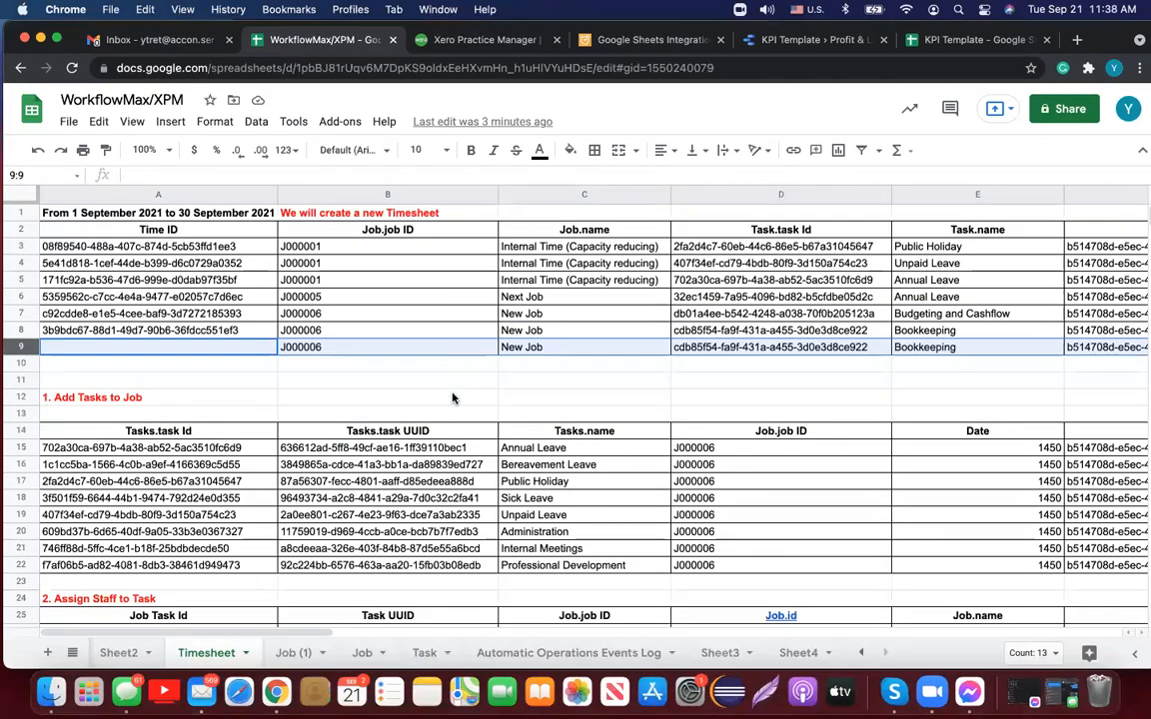
pyautogui.click(343, 123)
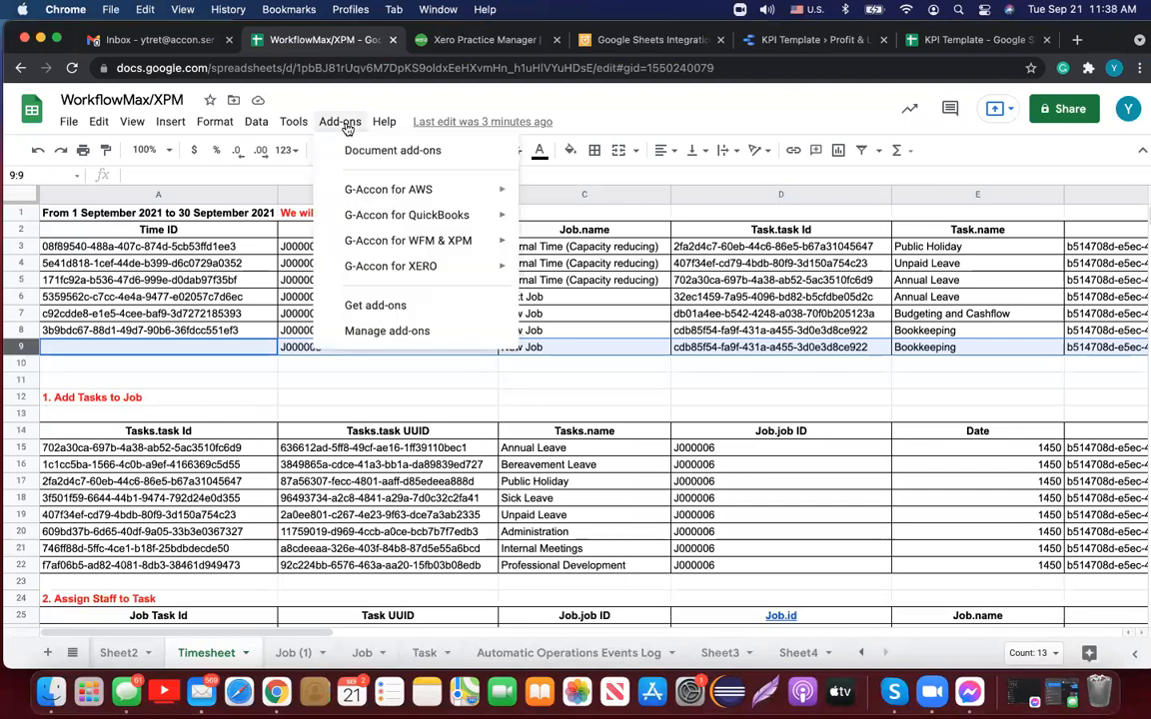
pyautogui.moveTo(428, 244)
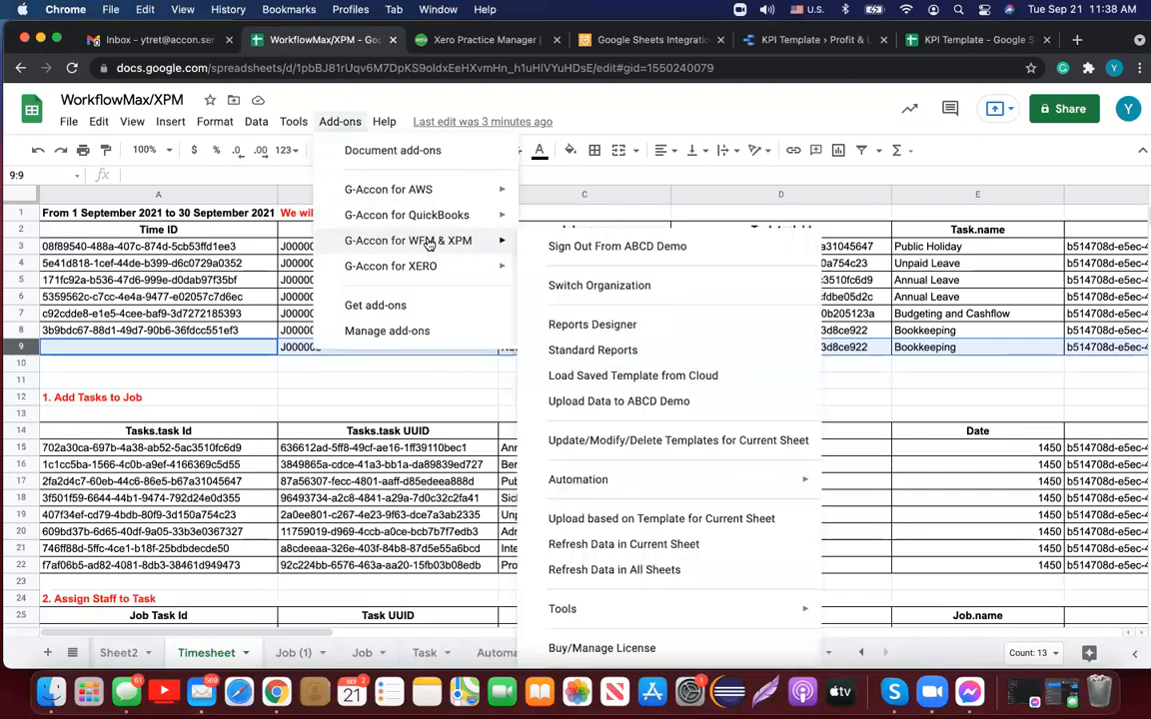
pyautogui.click(695, 441)
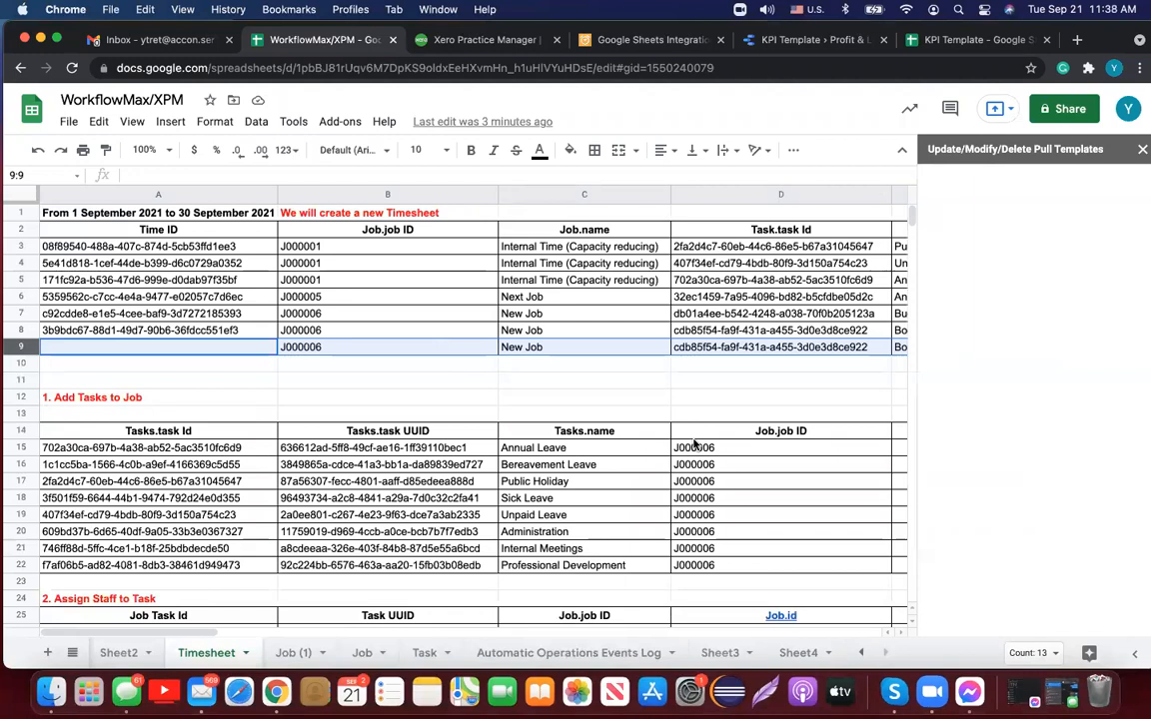
# Step: Check the Timesheet upload's Rows Selection Mode options, then close the dialog and templates panel
pyautogui.click(967, 436)
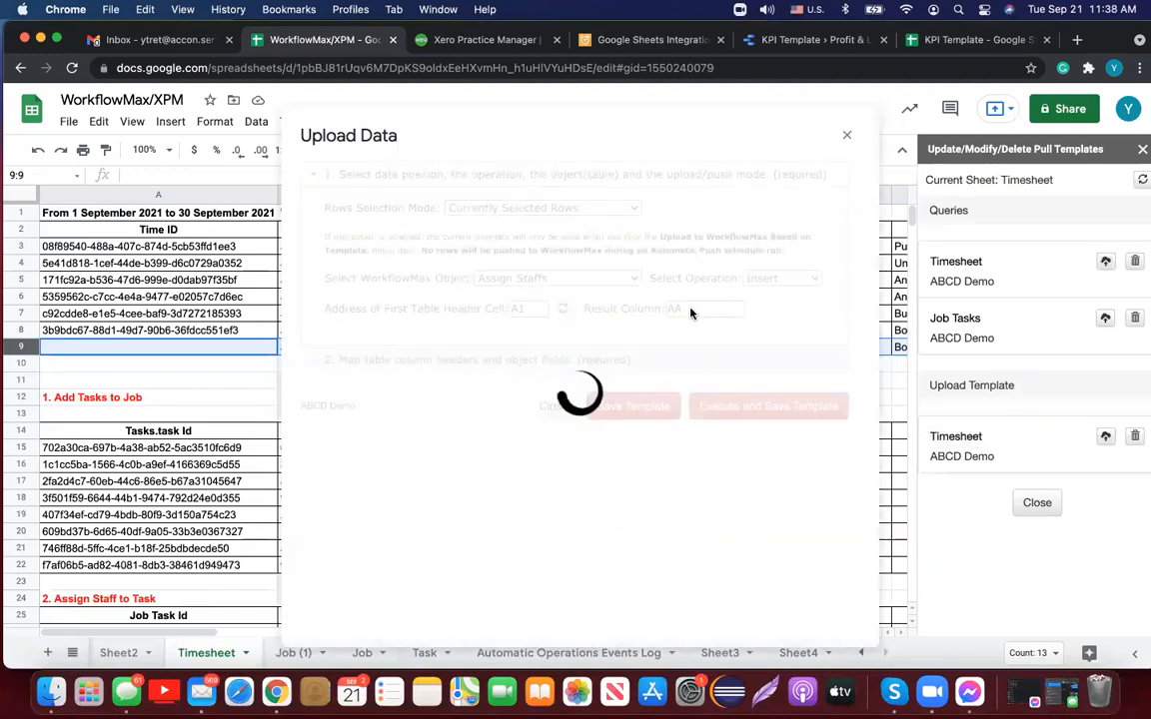
pyautogui.click(635, 210)
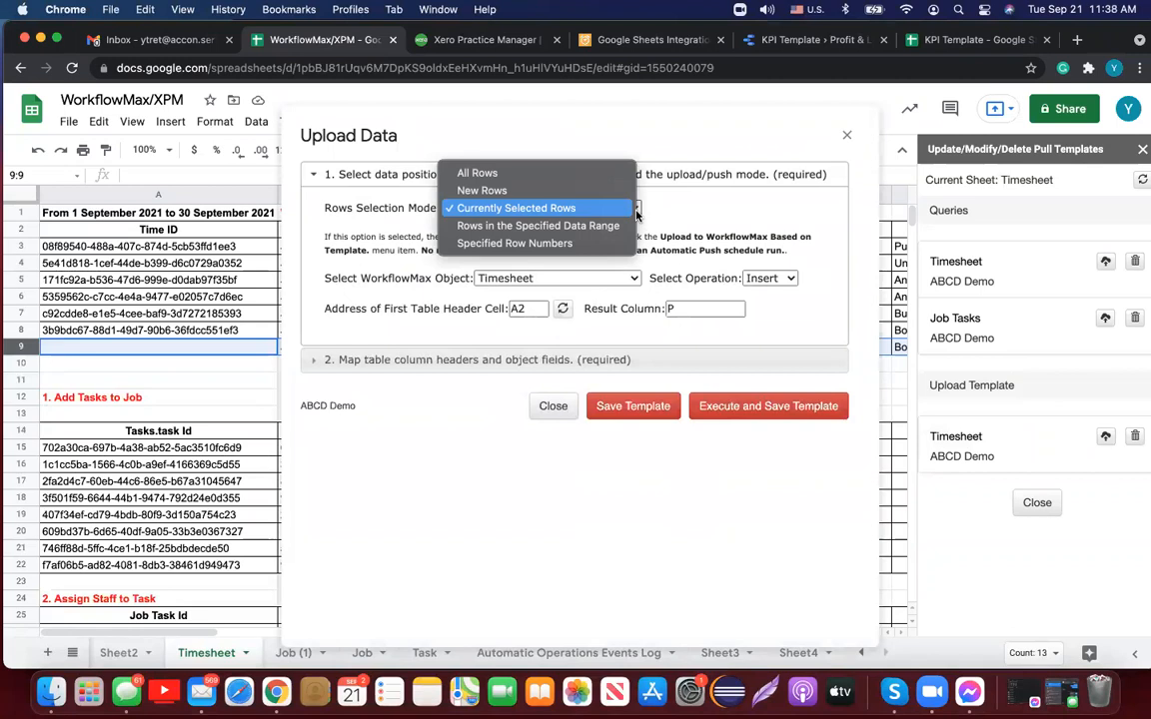
pyautogui.click(845, 138)
pyautogui.click(846, 135)
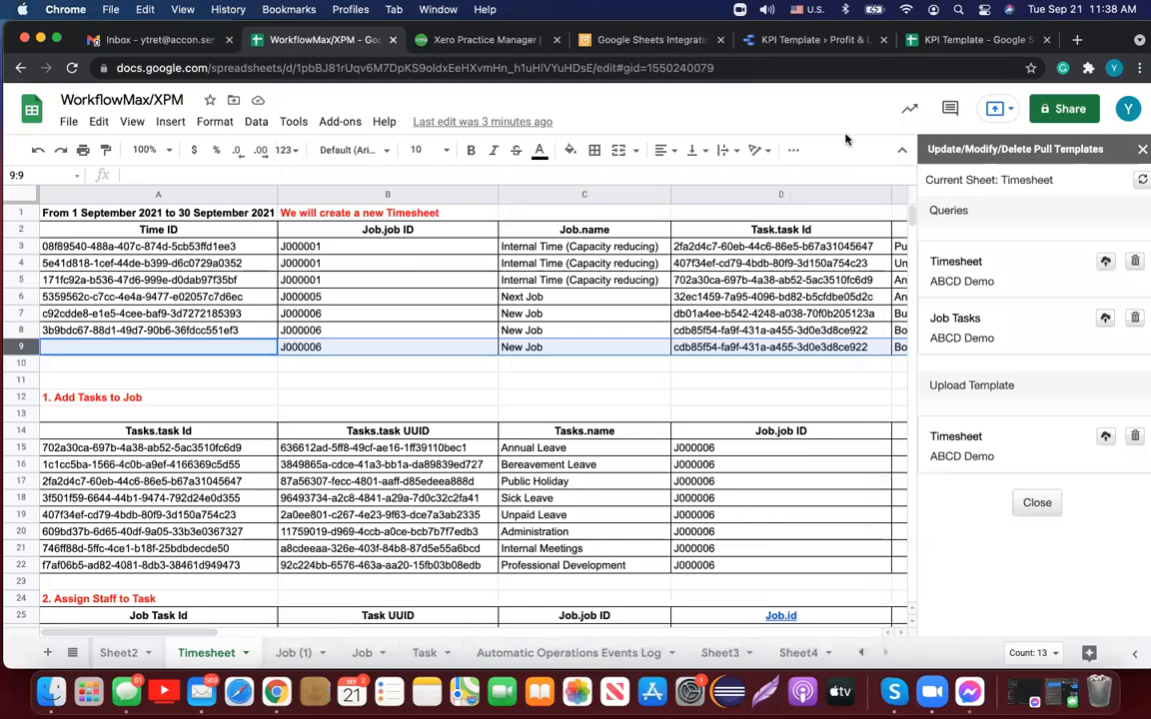
pyautogui.click(1140, 150)
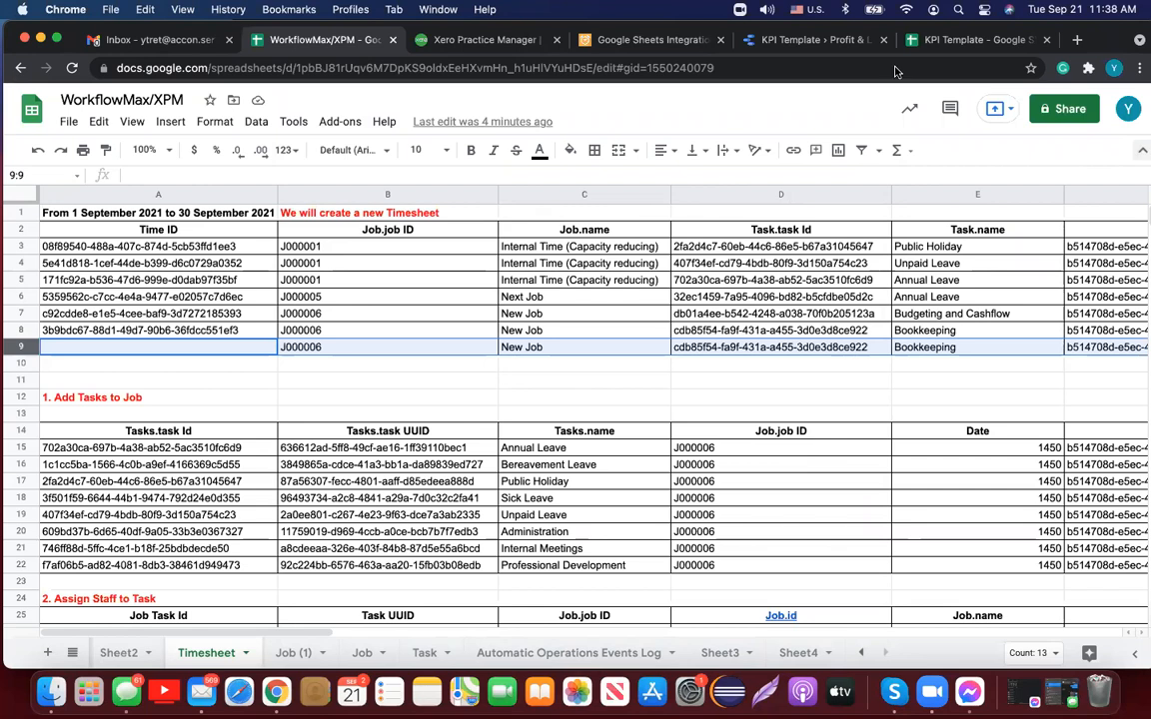
pyautogui.click(341, 121)
pyautogui.moveTo(447, 250)
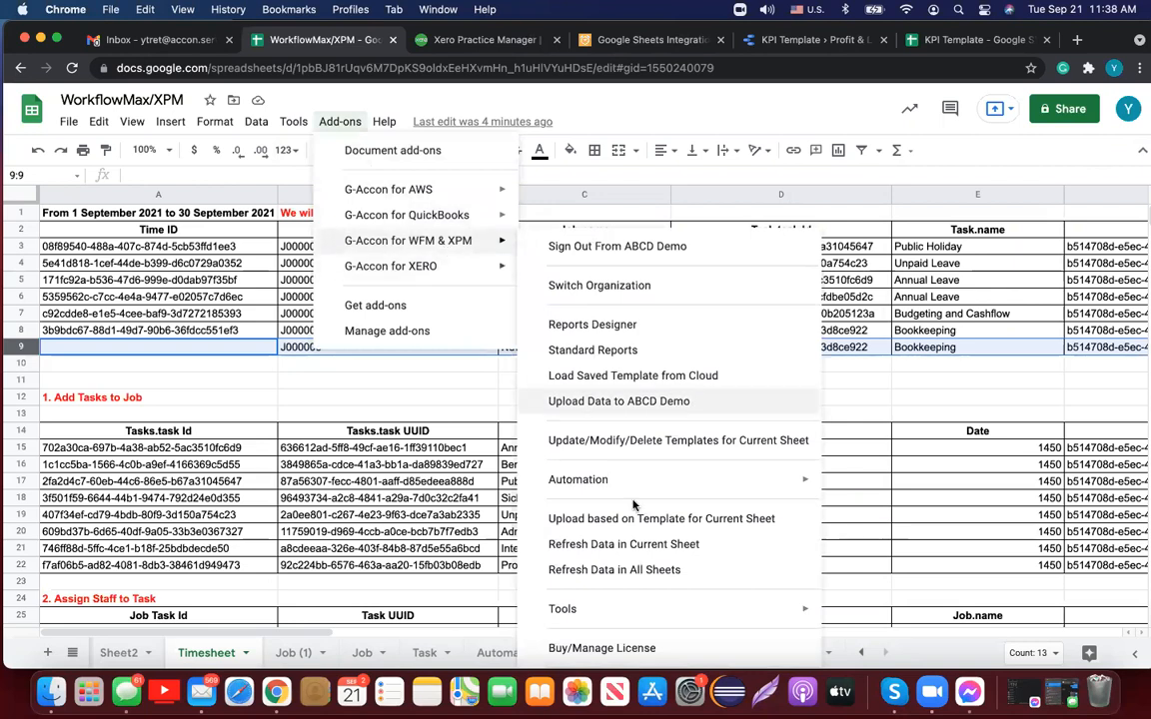
pyautogui.moveTo(663, 607)
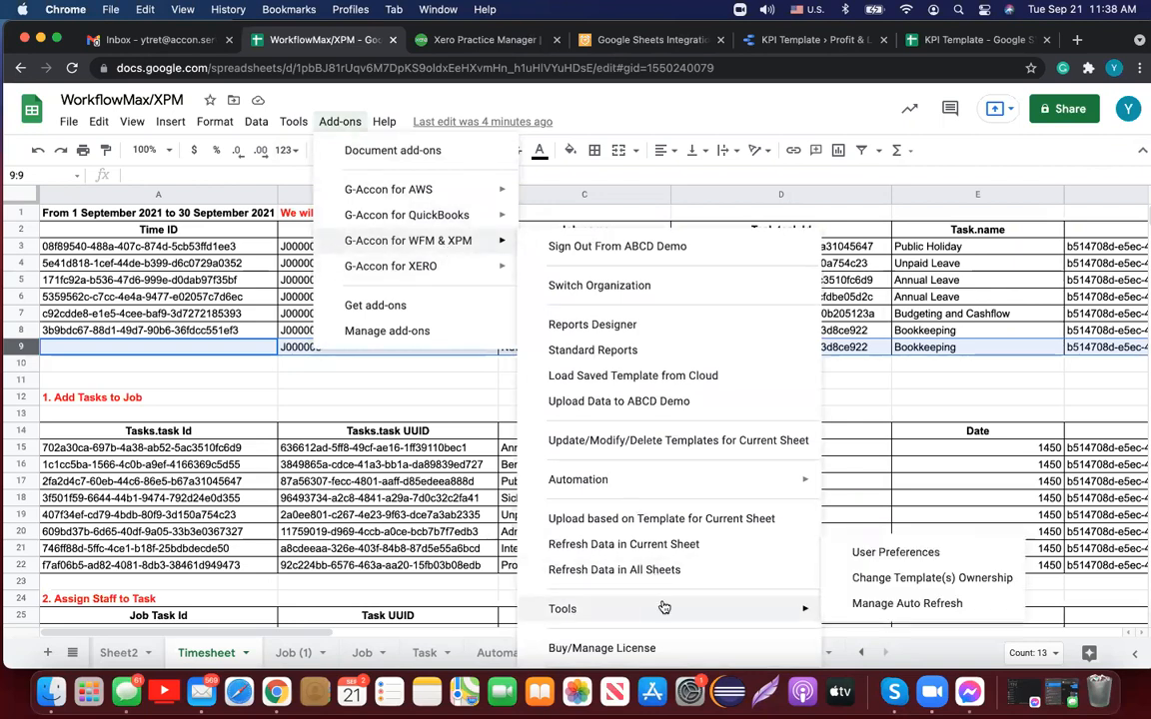
pyautogui.click(850, 557)
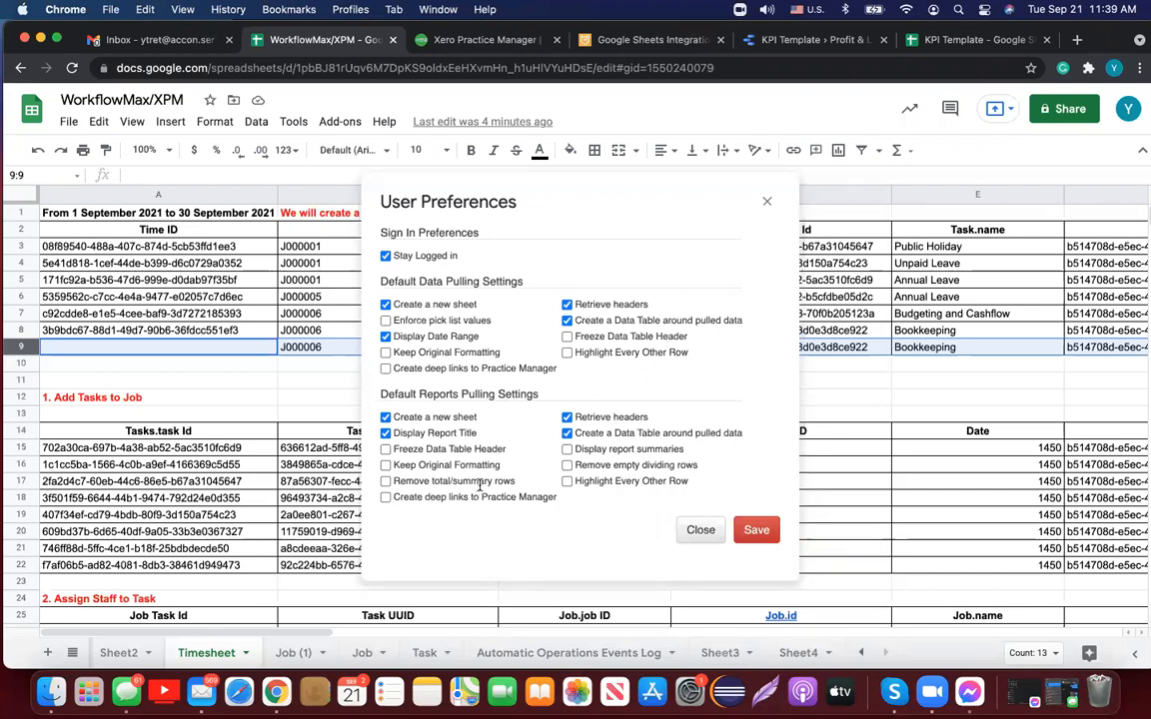
pyautogui.click(764, 205)
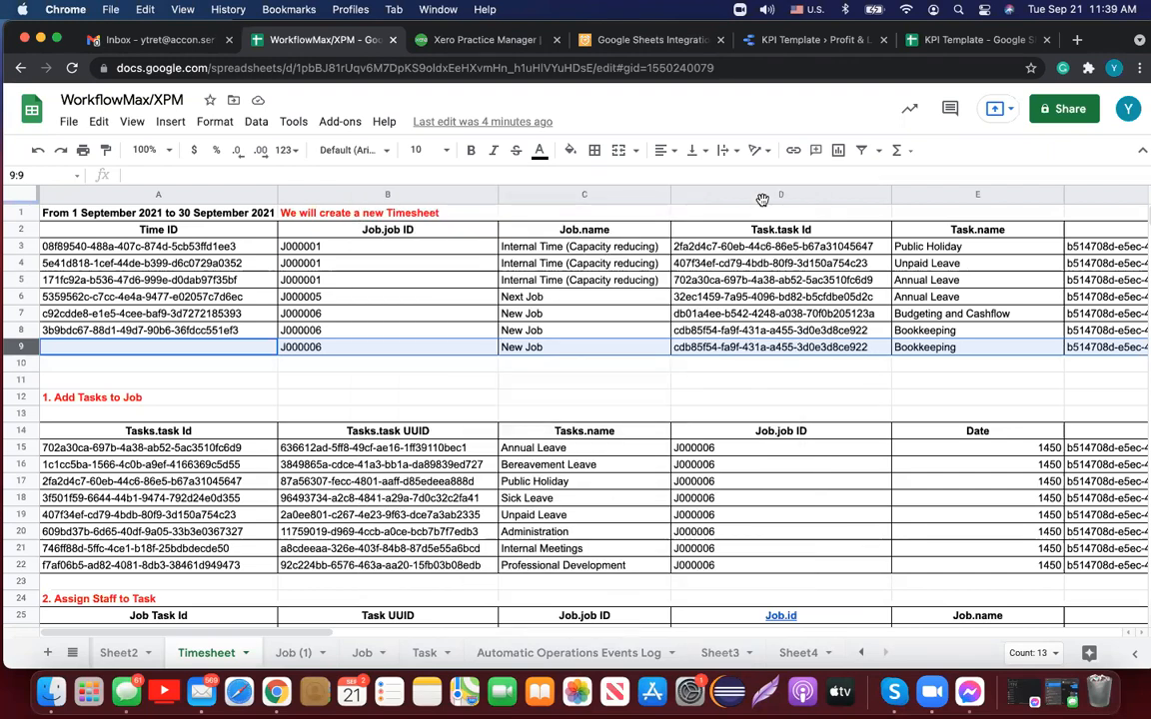
# Step: Look at G-Accon's Change Template(s) Ownership form and dismiss it unchanged
pyautogui.click(339, 121)
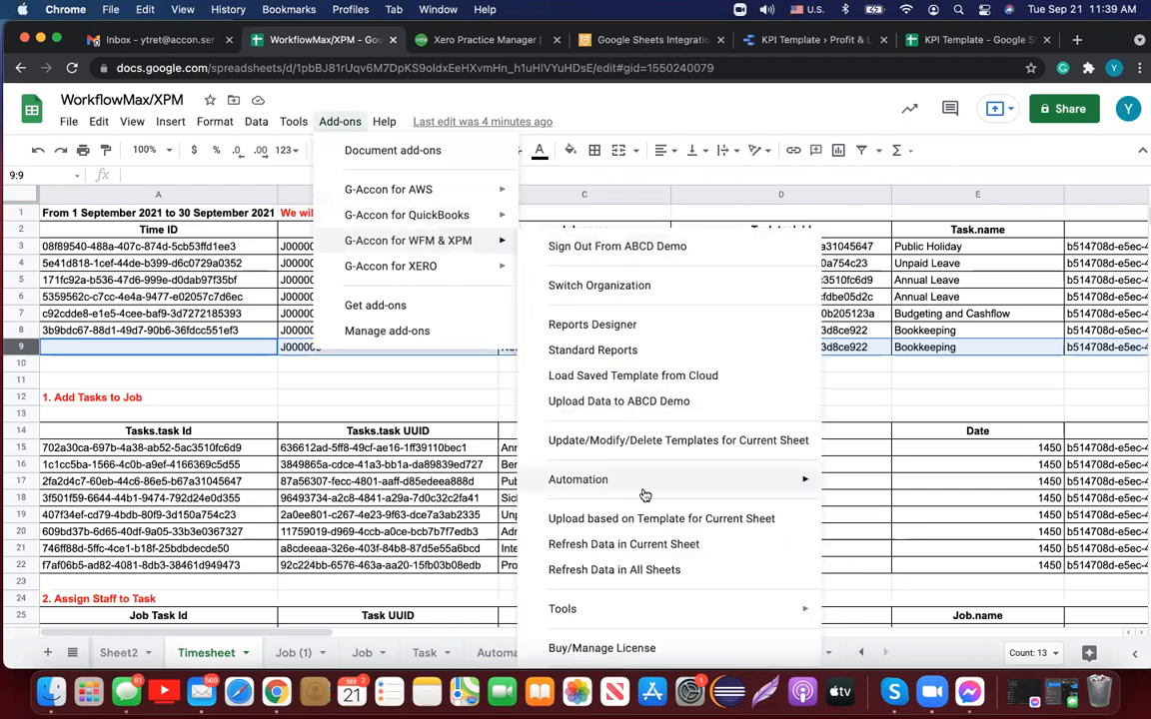
pyautogui.moveTo(644, 614)
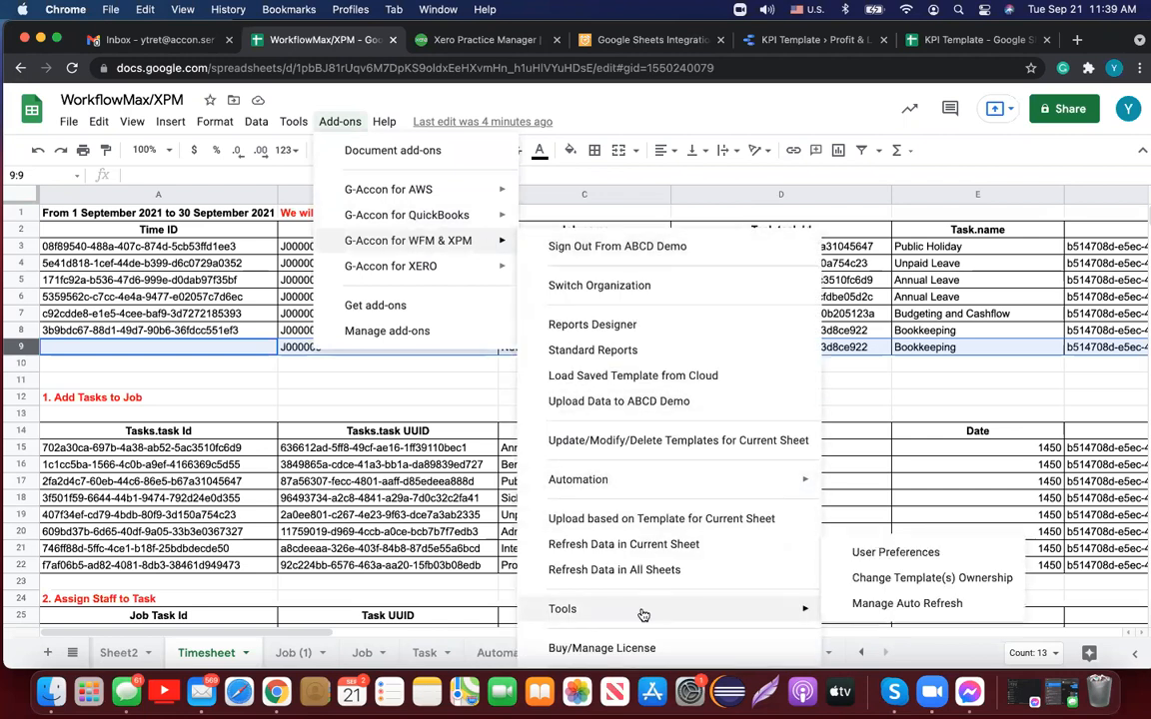
pyautogui.click(861, 578)
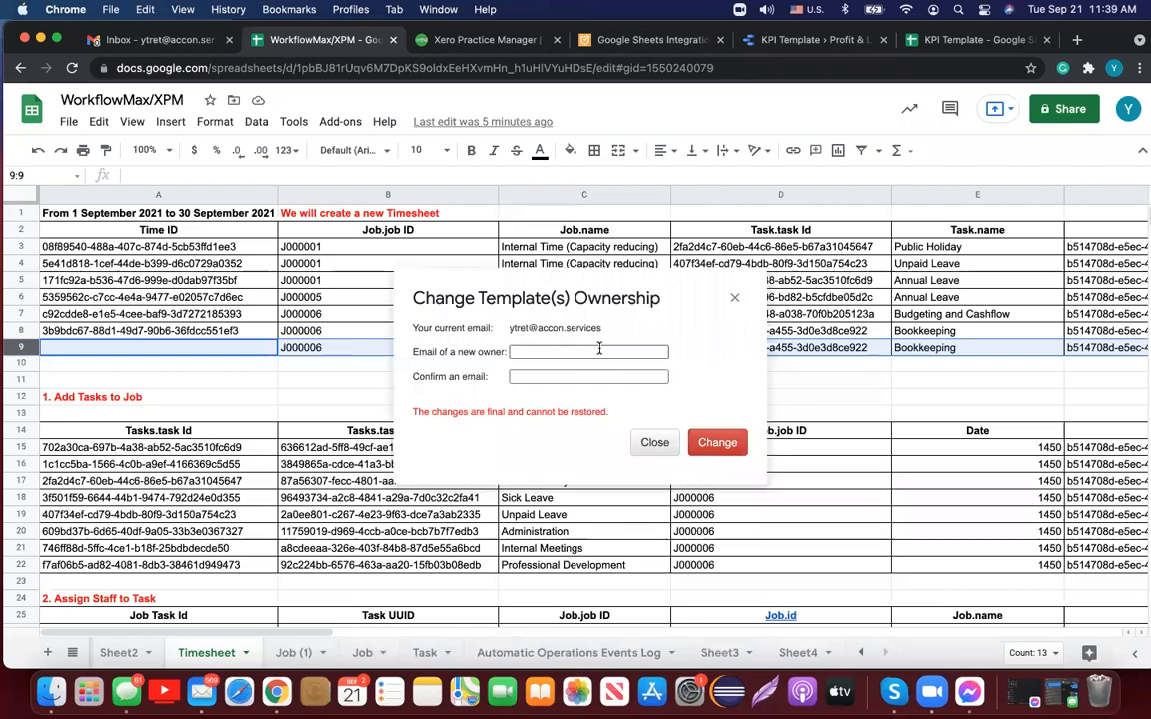
pyautogui.click(734, 297)
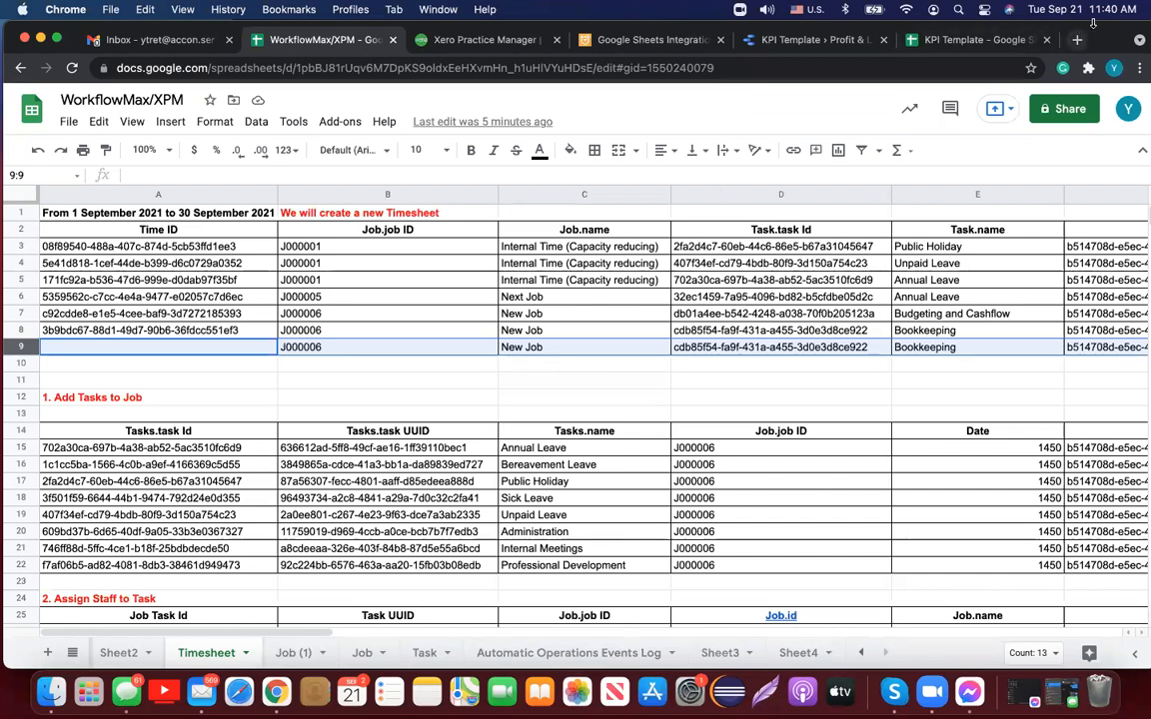
pyautogui.moveTo(1098, 46); pyautogui.dragTo(1101, 65)
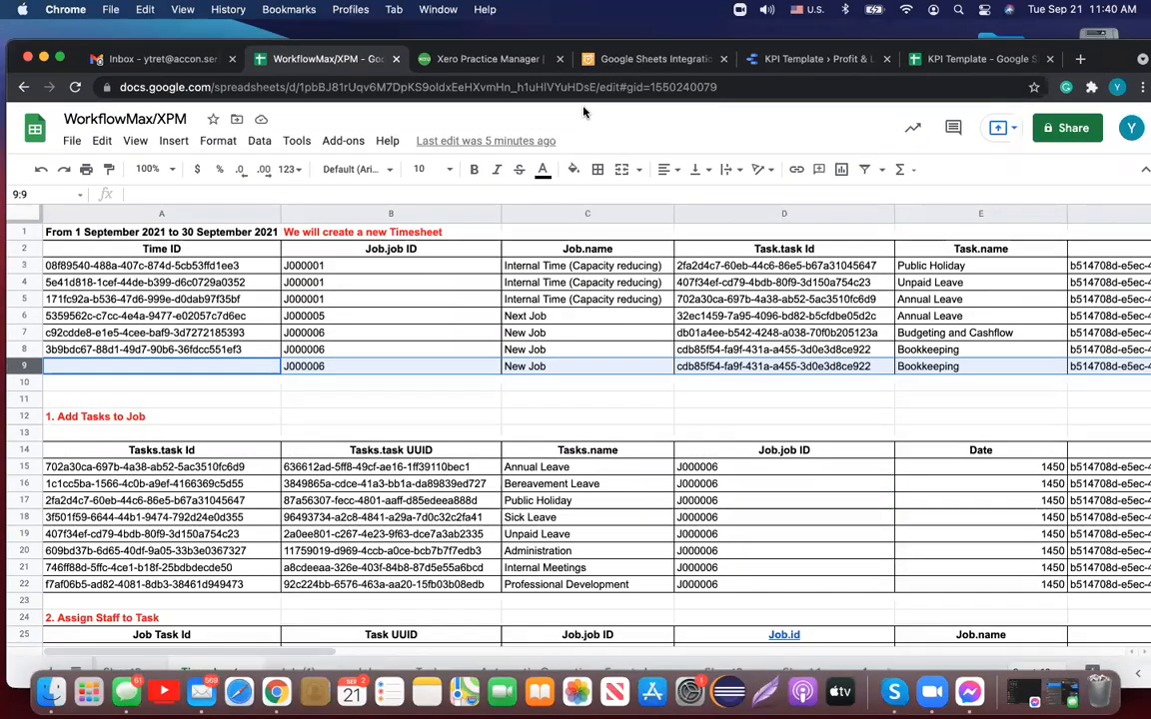
# Step: Return to J000007's 1460:00 Internal Meetings entry in Xero Practice Manager and open Business
pyautogui.click(490, 94)
pyautogui.moveTo(1101, 86); pyautogui.dragTo(1099, 32)
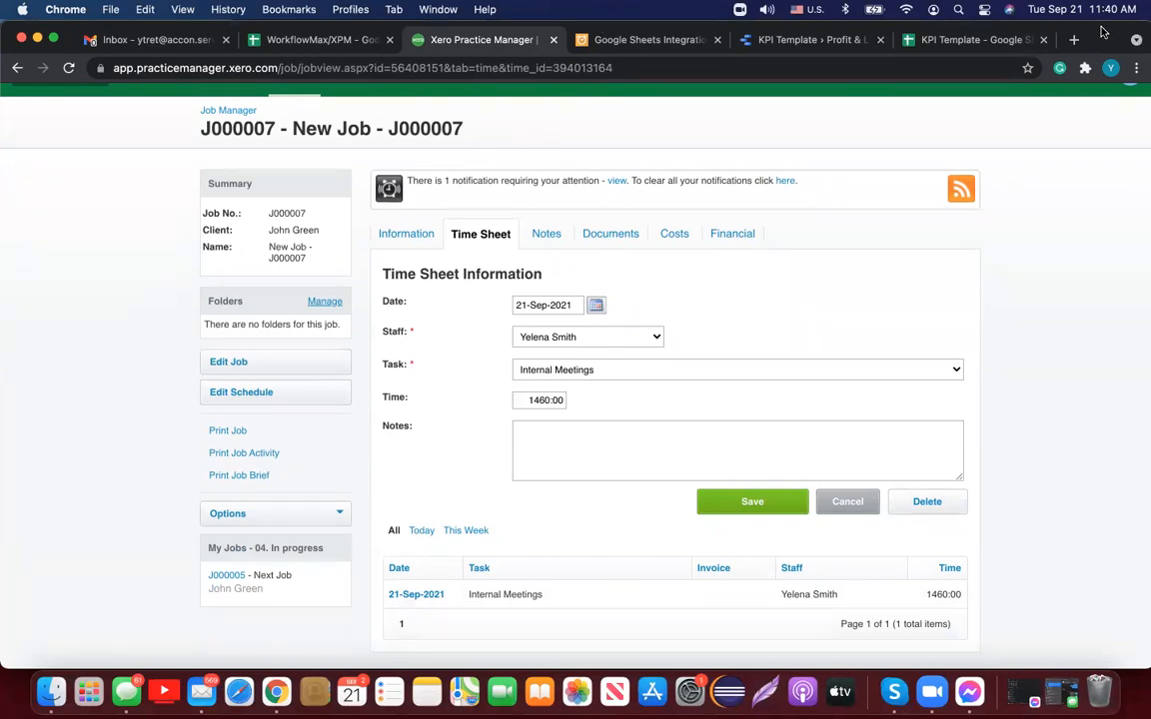
pyautogui.moveTo(1103, 32); pyautogui.dragTo(1118, 61)
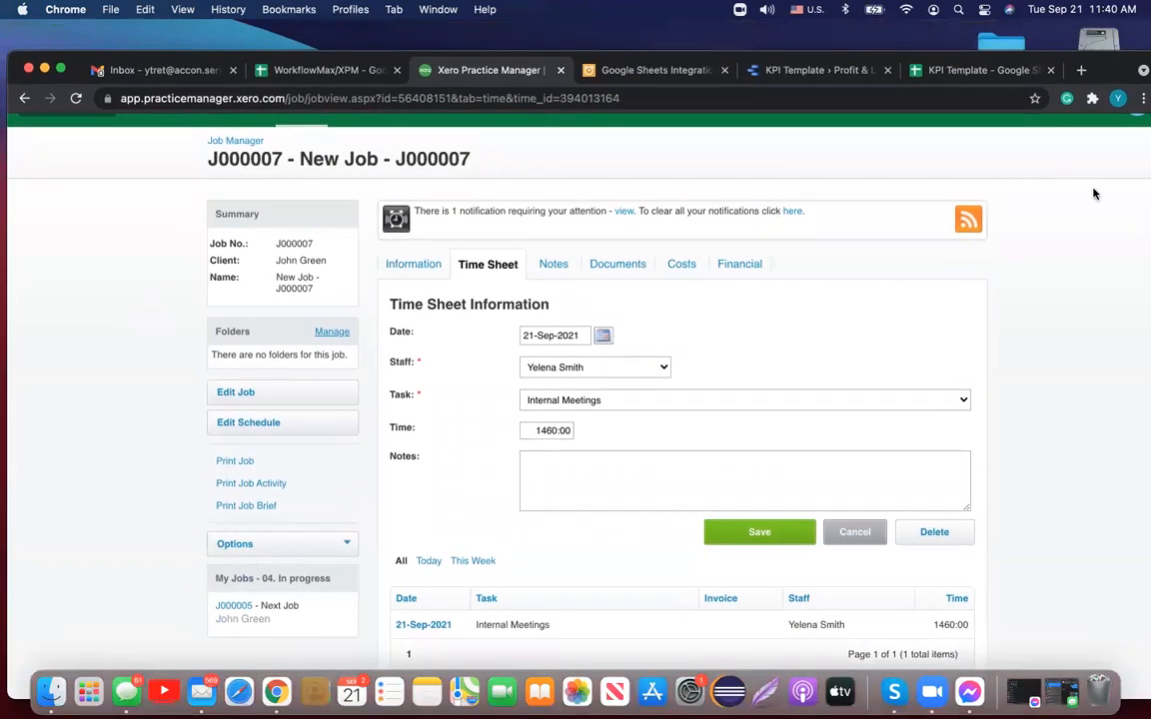
pyautogui.moveTo(1006, 60); pyautogui.dragTo(1012, 30)
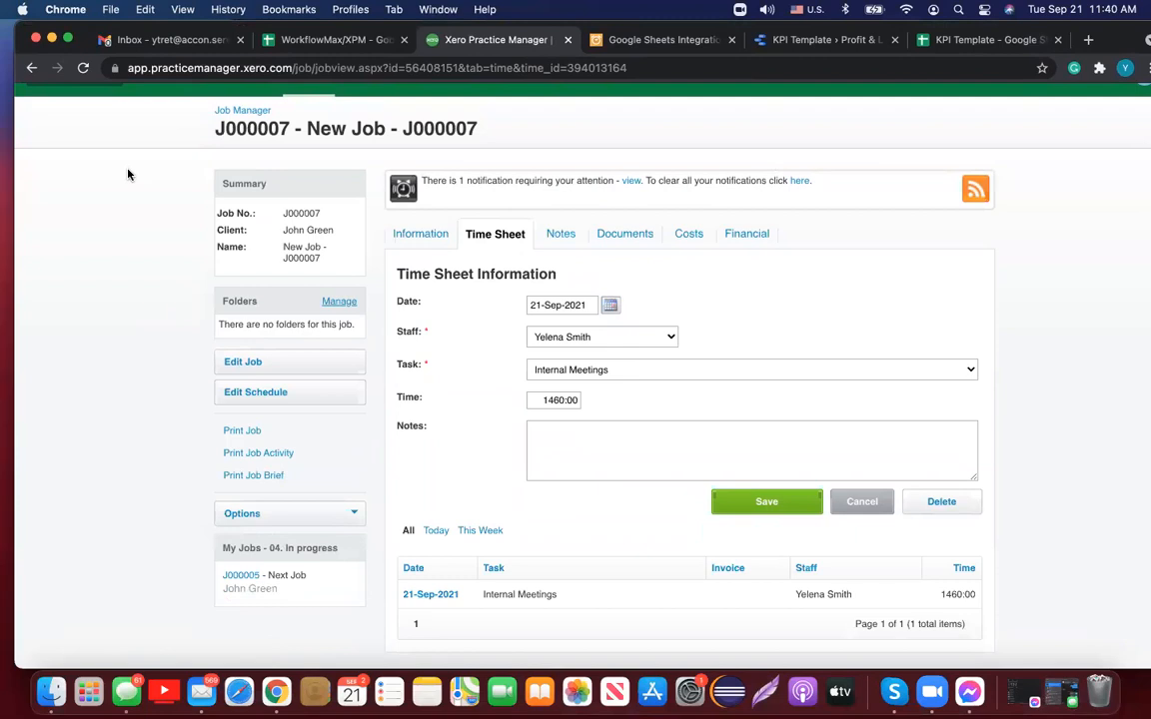
pyautogui.scroll(3, 128, 175)
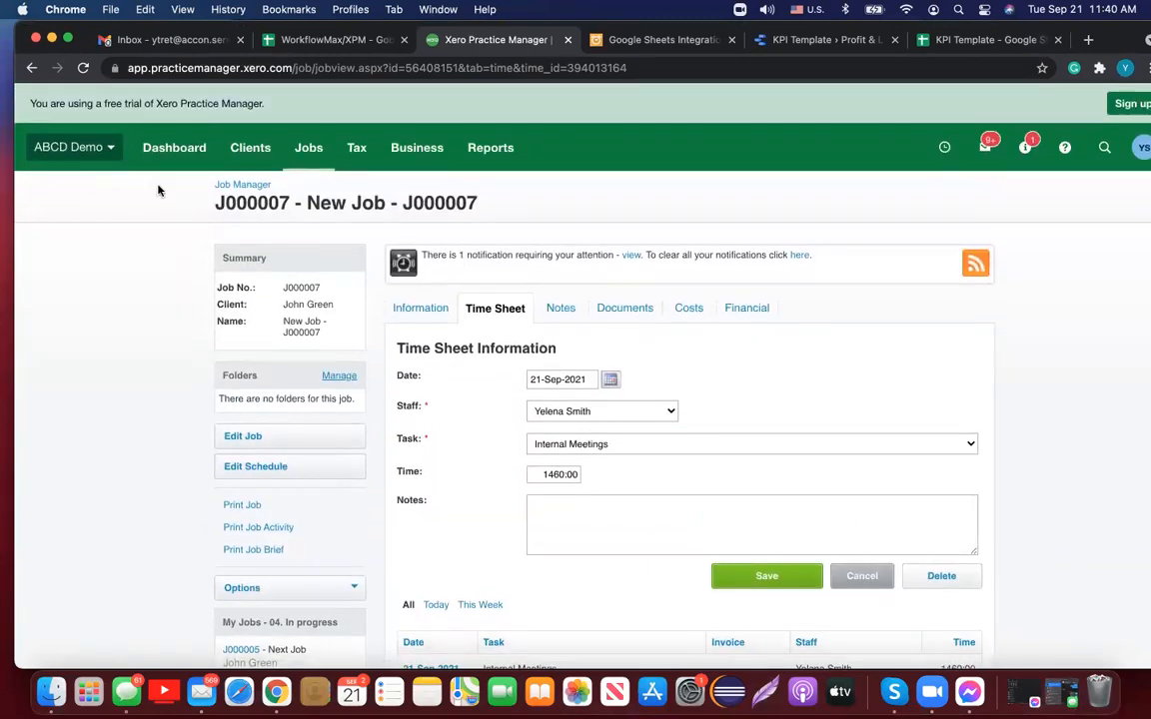
pyautogui.click(436, 148)
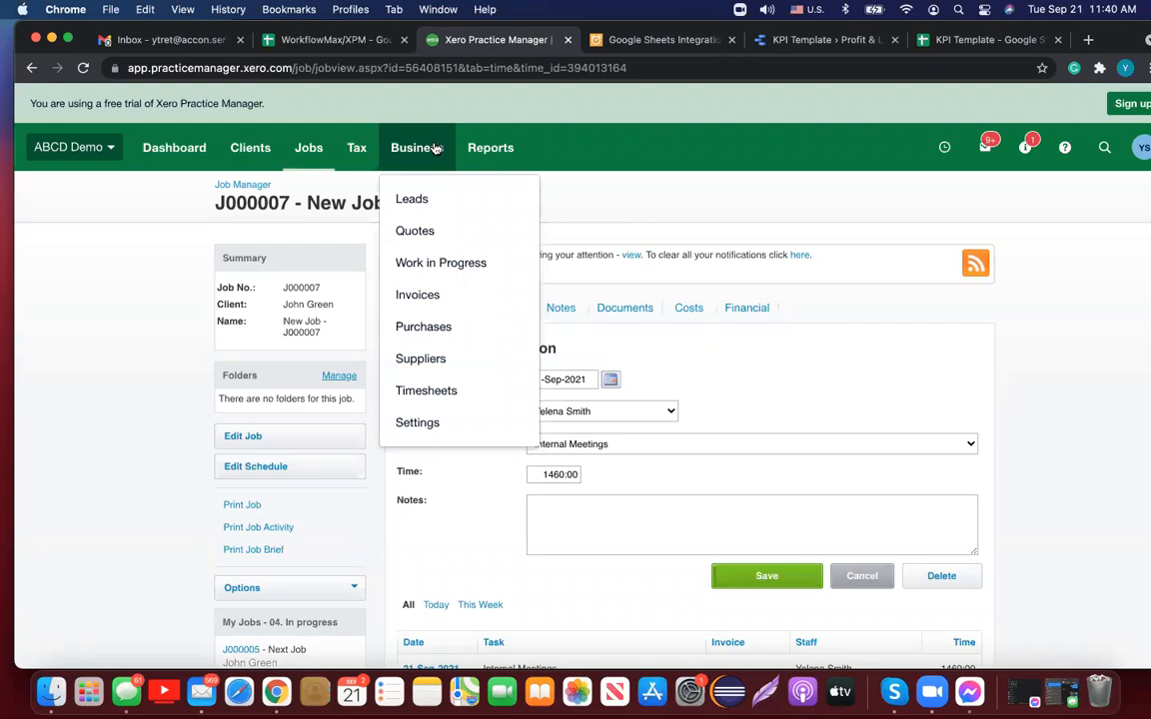
# Step: View the Staff list under Business settings, then switch to the KPI Template spreadsheet dashboard
pyautogui.click(451, 425)
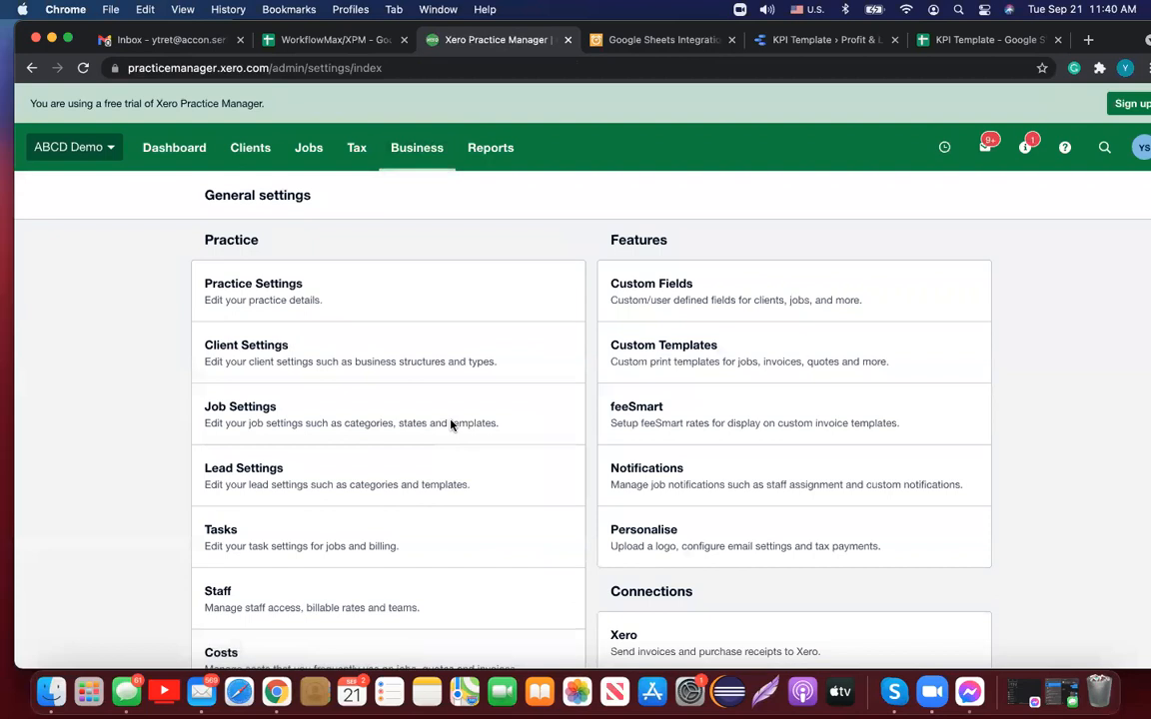
pyautogui.click(222, 593)
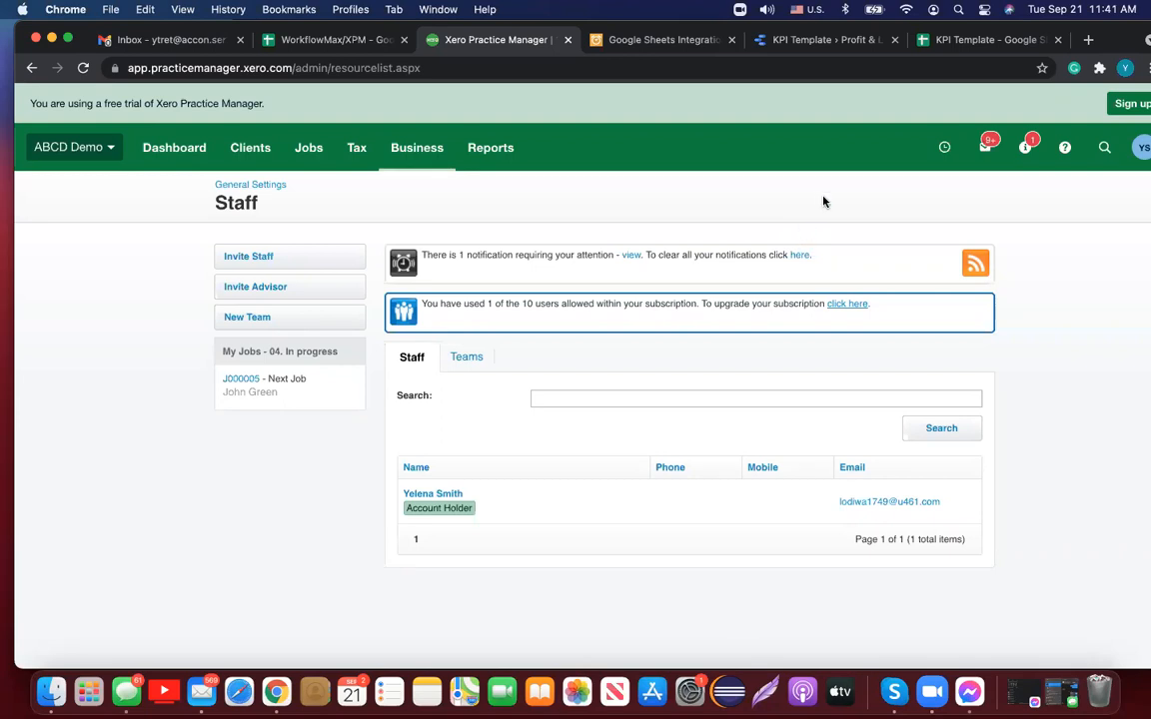
pyautogui.click(817, 42)
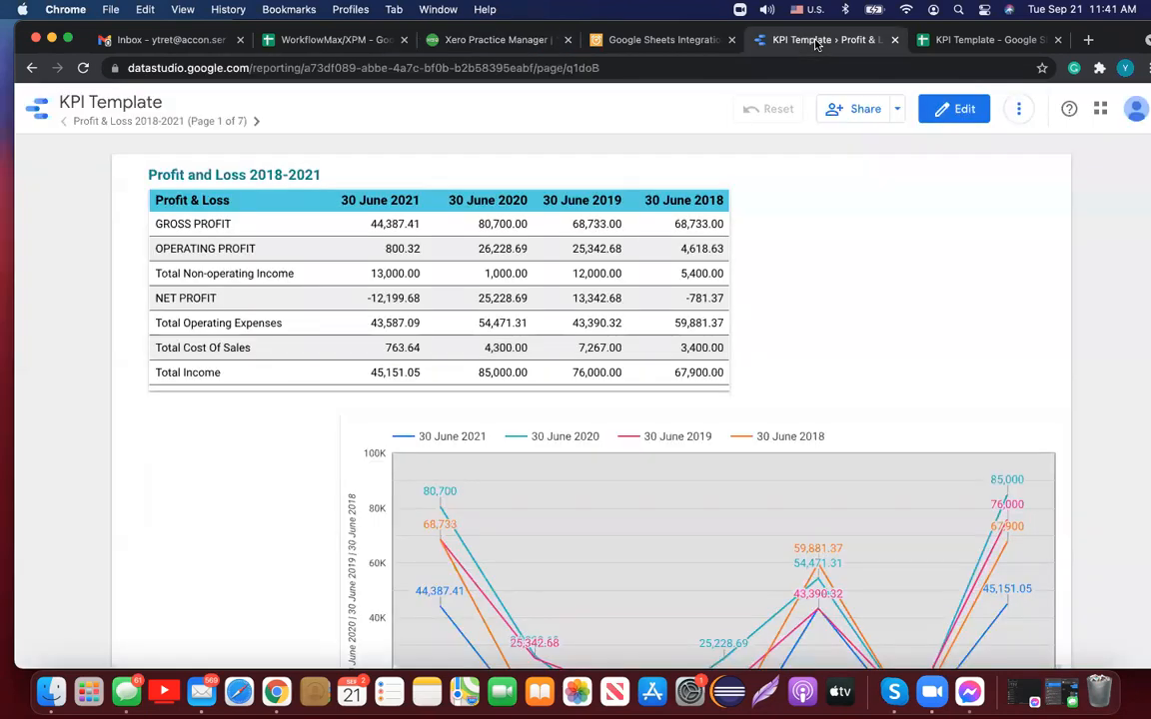
pyautogui.click(960, 41)
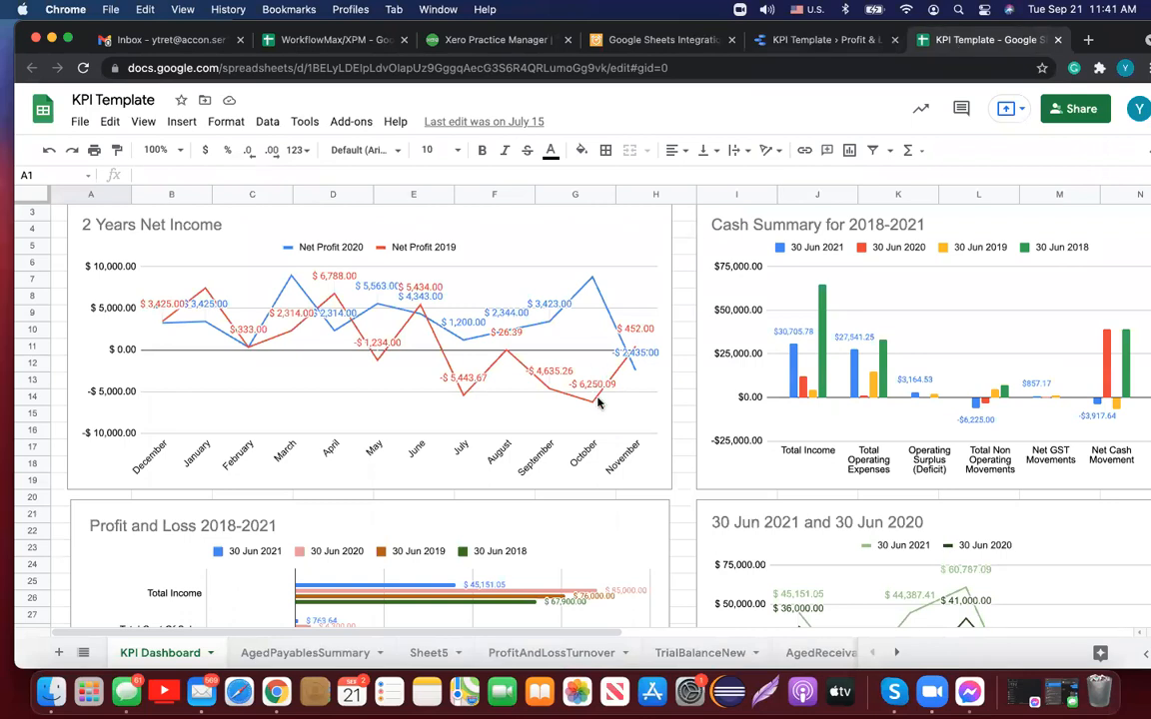
# Step: Scan the KPI Dashboard charts, then return to the Profit & Loss 2018-2021 report in Data Studio
pyautogui.scroll(-3, 599, 402)
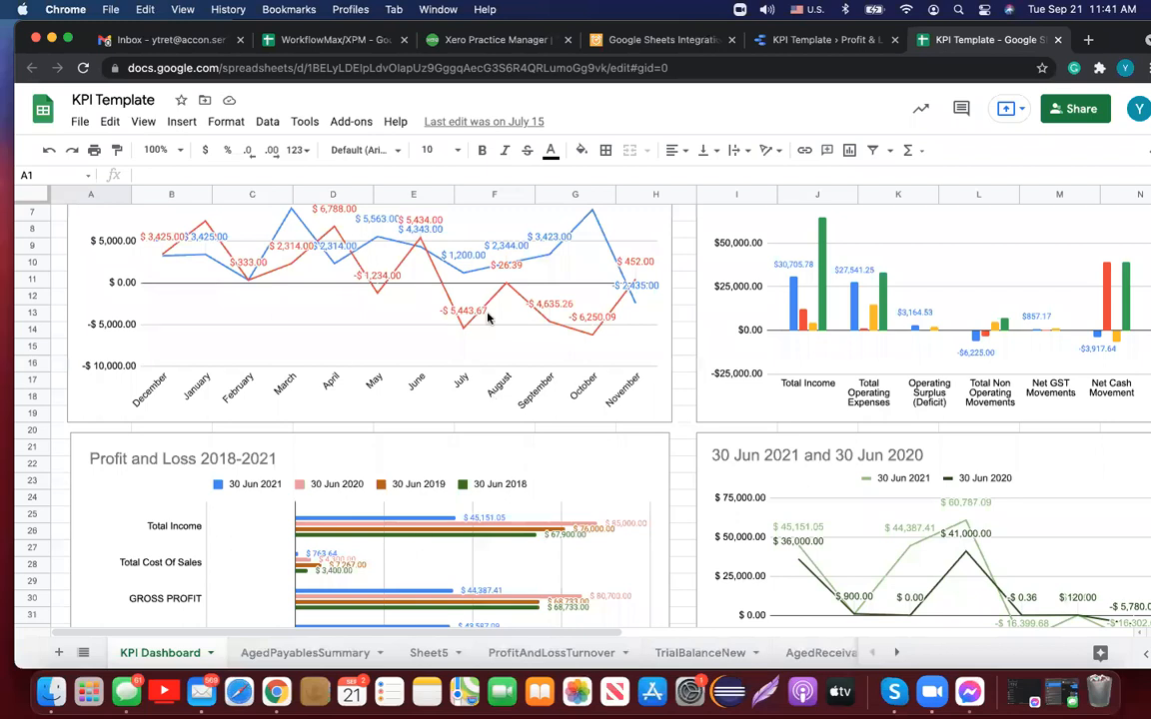
pyautogui.scroll(2, 831, 345)
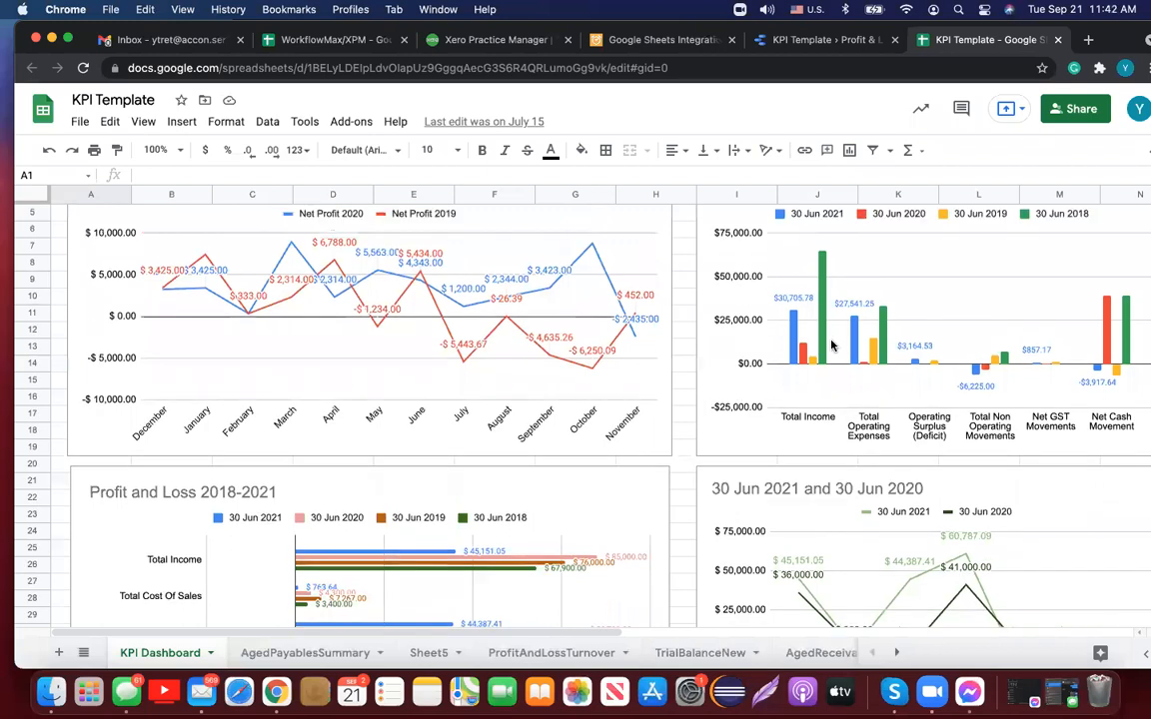
pyautogui.scroll(2, 831, 344)
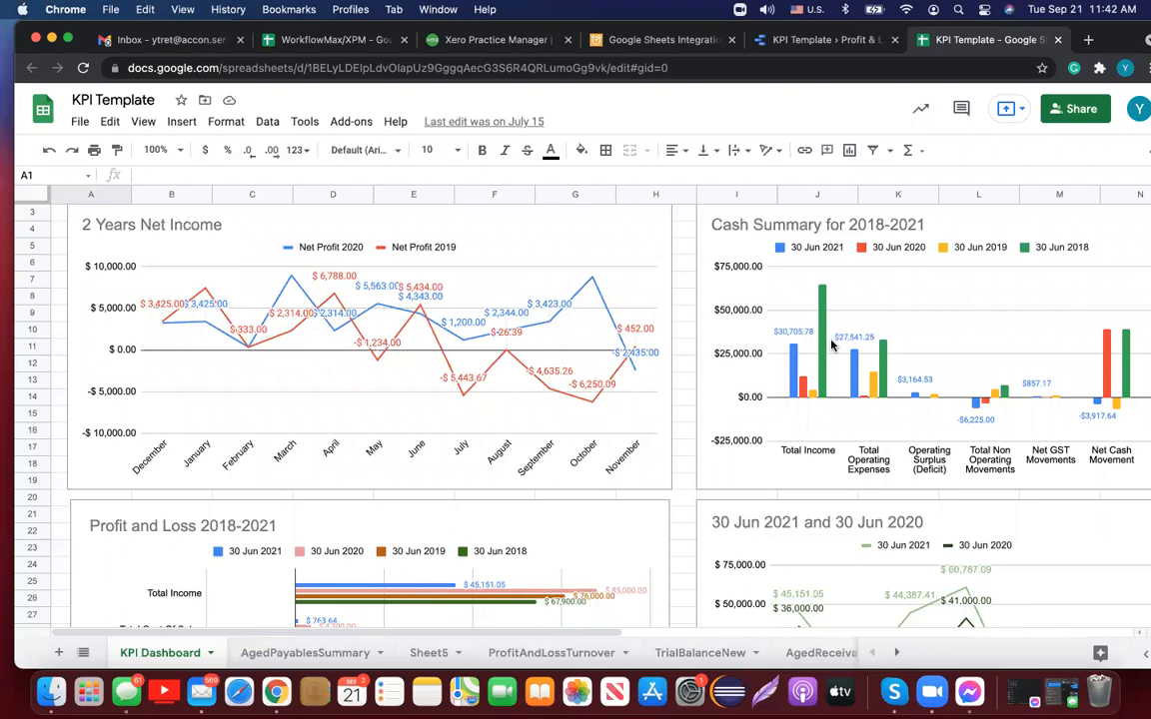
pyautogui.click(828, 40)
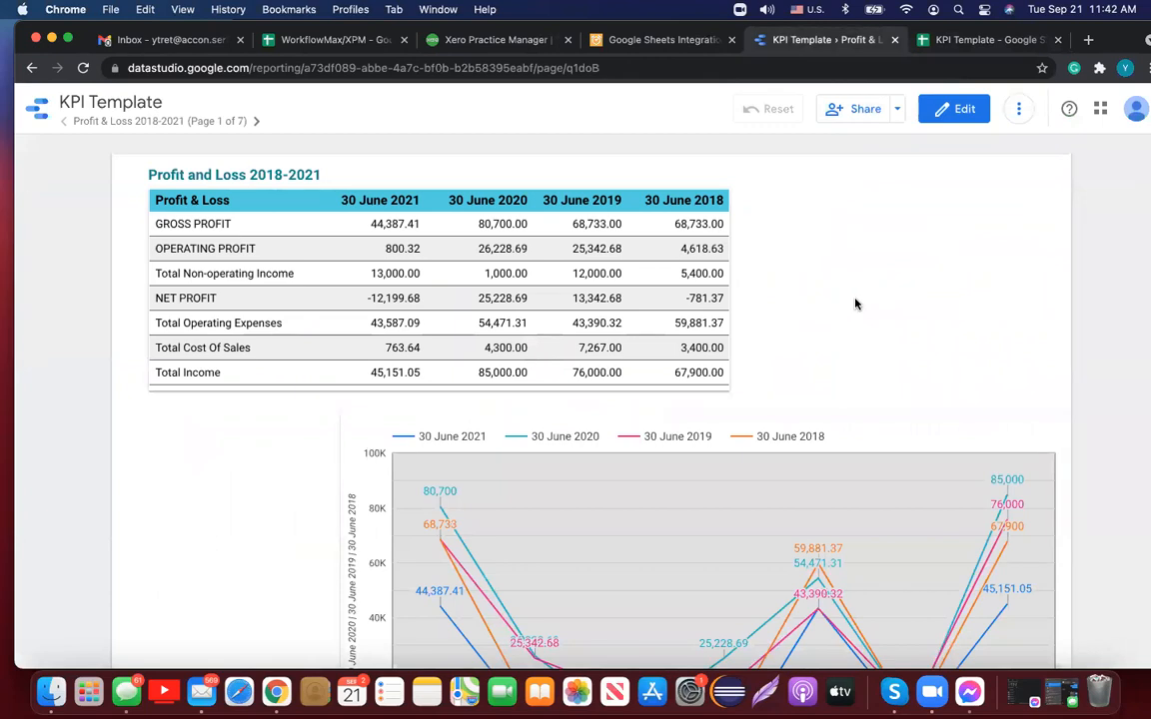
# Step: Scan the Profit and Loss 2018-2021 table and chart, then switch to the Google Sheets Integration tab
pyautogui.scroll(-3, 855, 304)
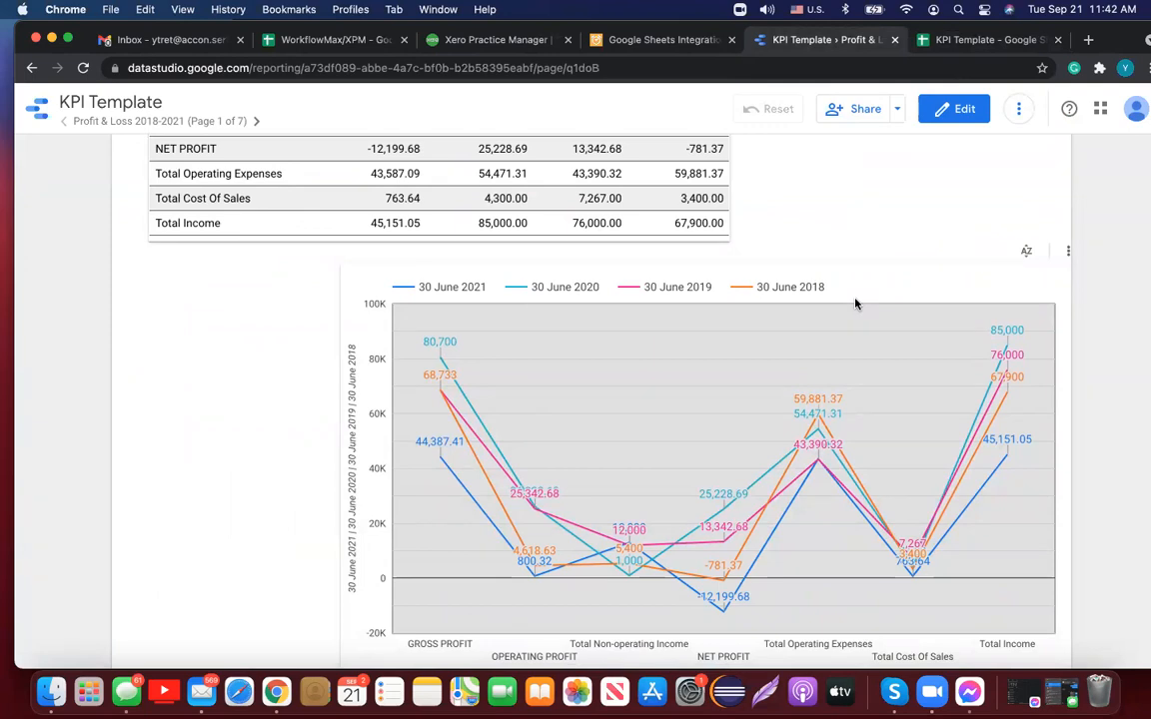
pyautogui.scroll(2, 226, 405)
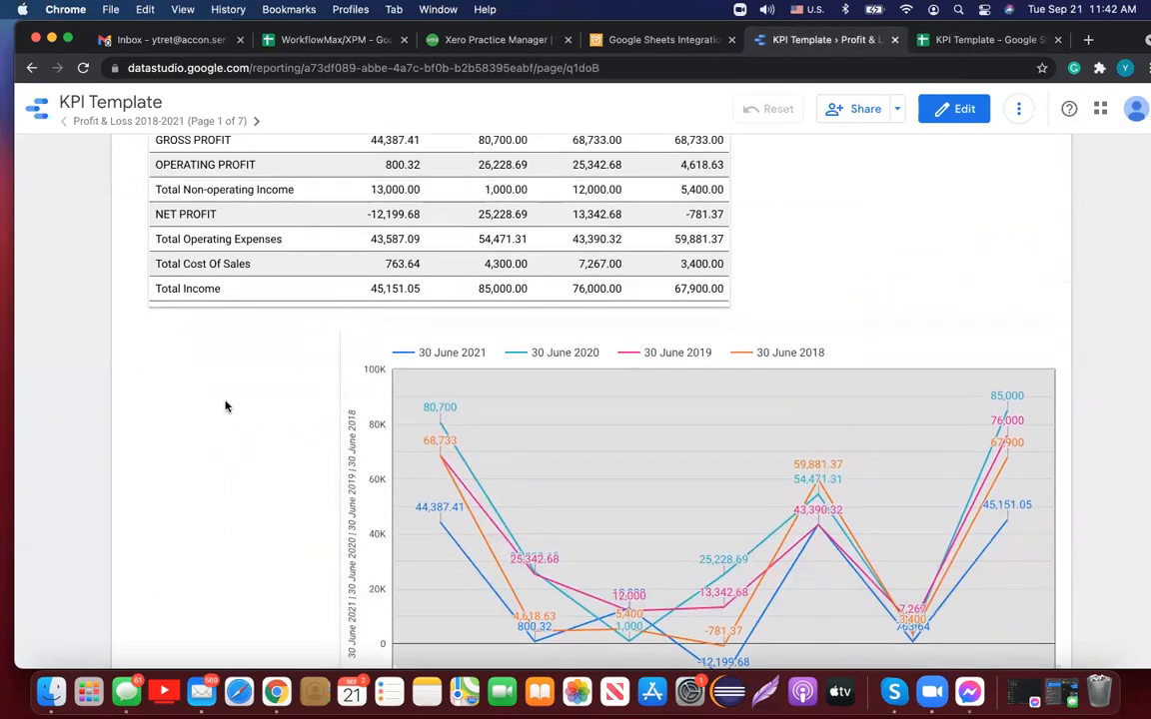
pyautogui.scroll(1, 226, 406)
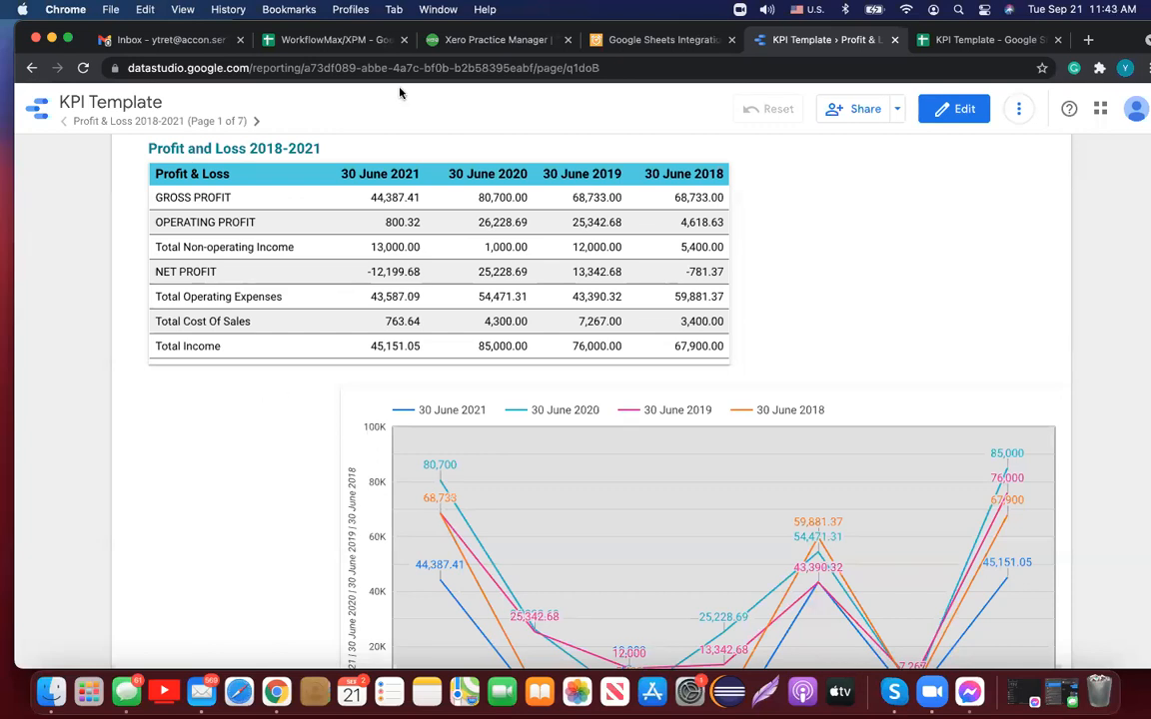
pyautogui.click(629, 45)
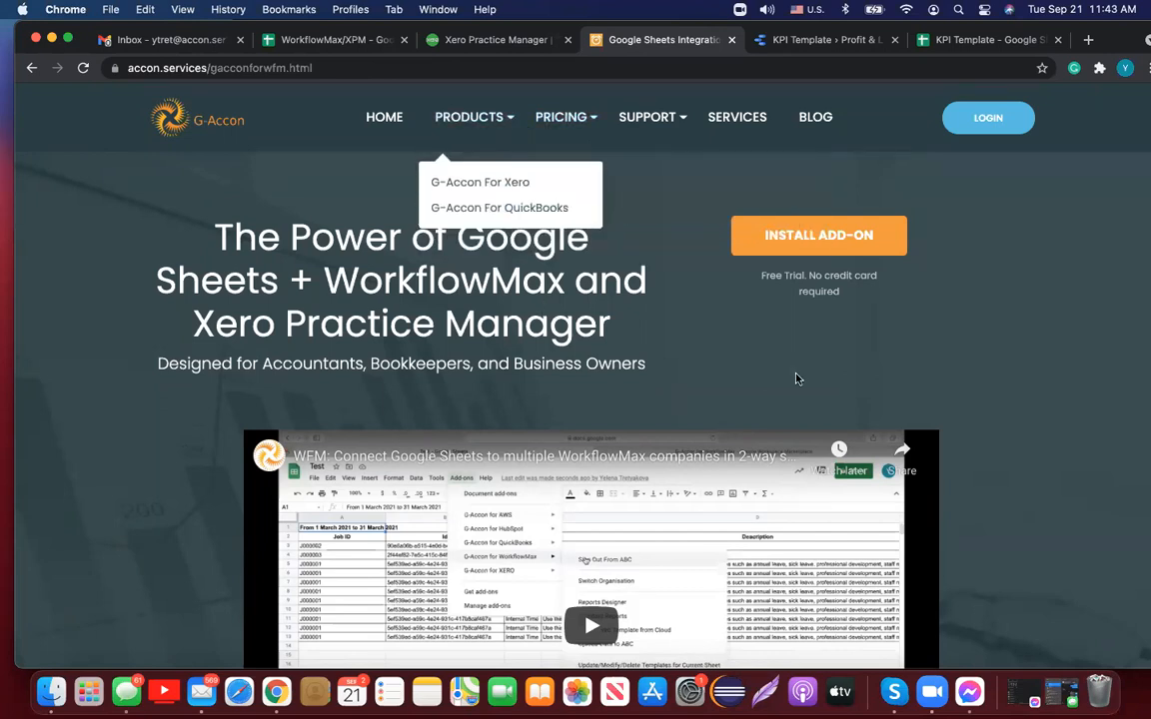
# Step: Skim the WorkflowMax and Xero Practice Manager add-on page, then open Documentation from the SUPPORT menu
pyautogui.scroll(-8, 1016, 421)
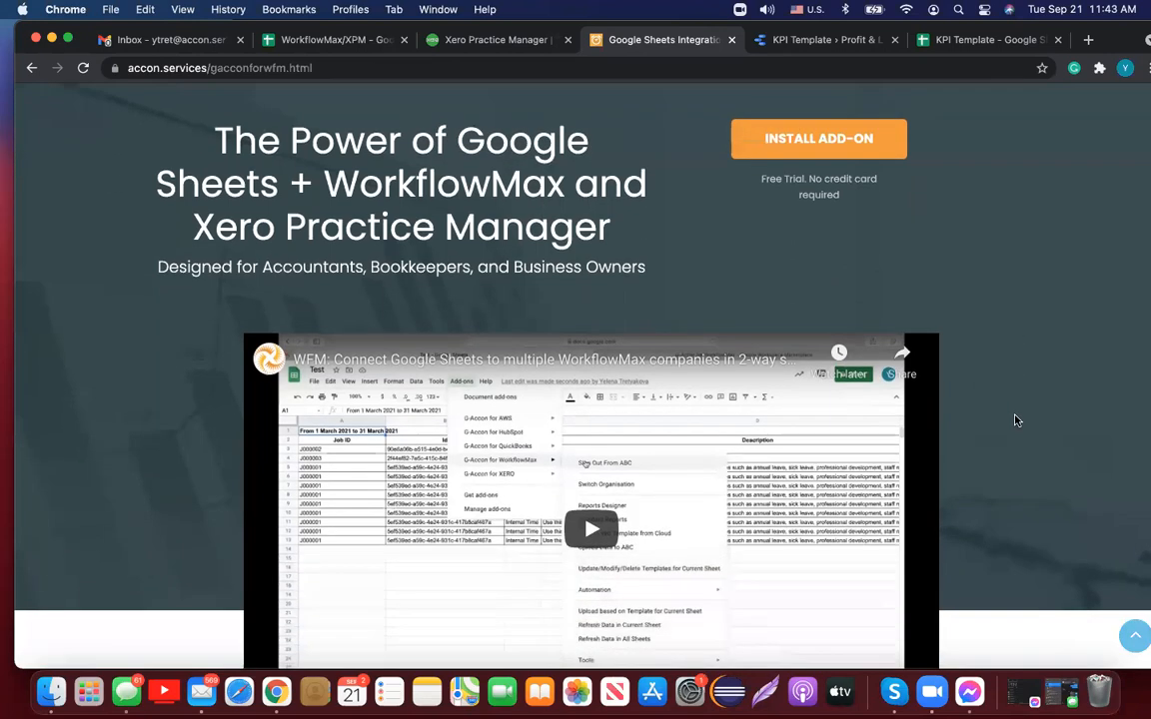
pyautogui.scroll(8, 1016, 421)
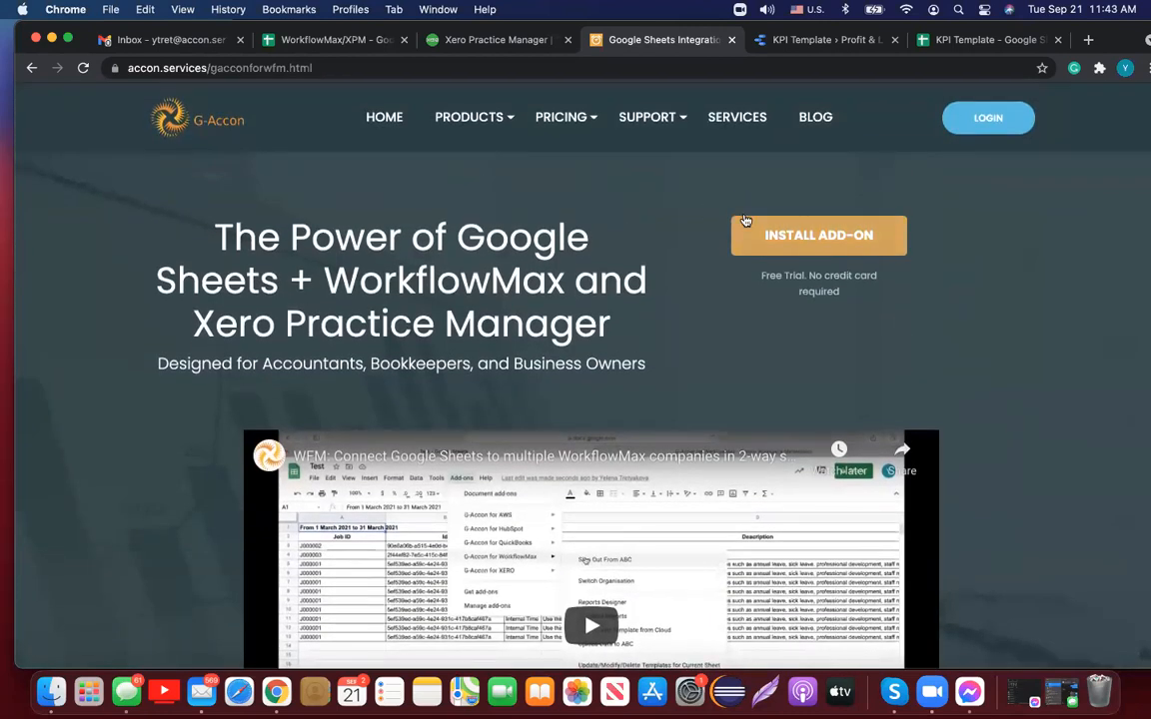
pyautogui.moveTo(684, 118)
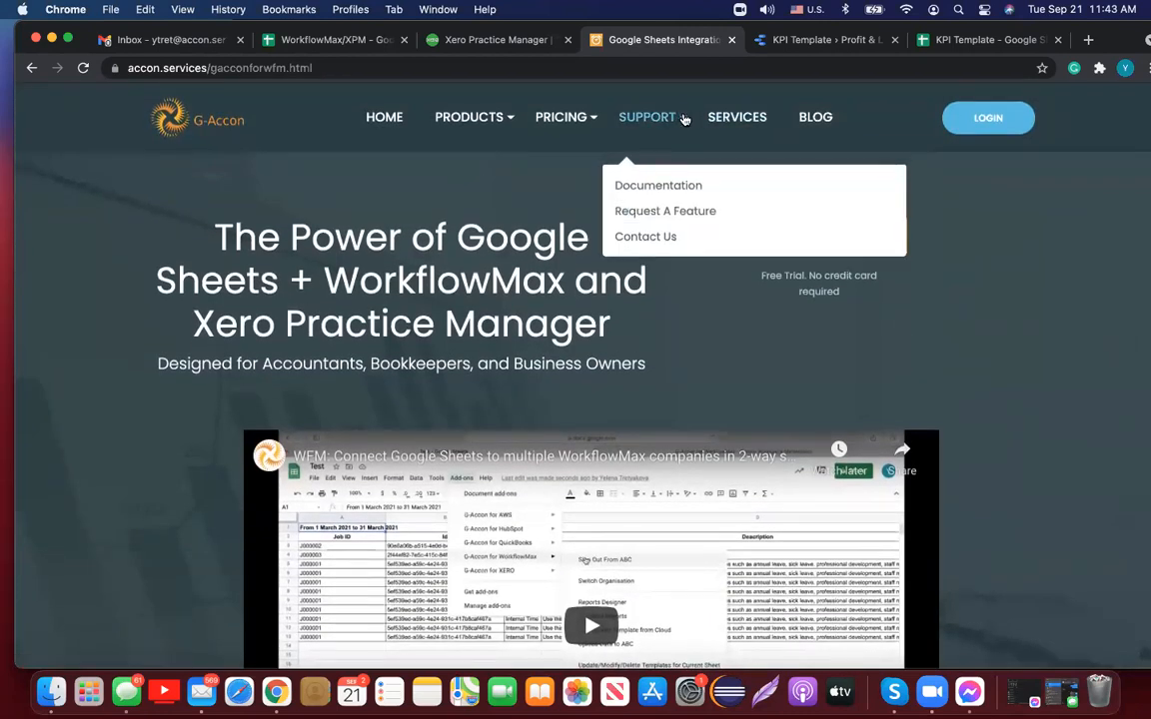
pyautogui.click(693, 189)
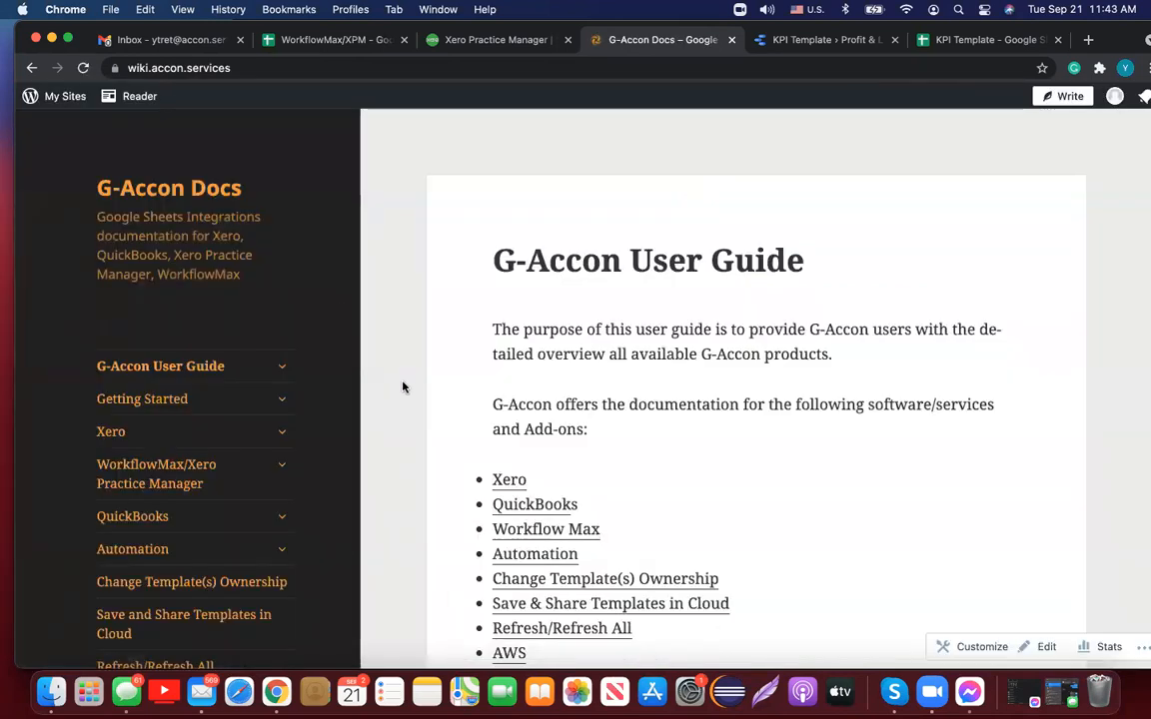
# Step: Expand the WorkflowMax/Xero Practice Manager and Uploads sections in the docs sidebar
pyautogui.scroll(-3, 404, 386)
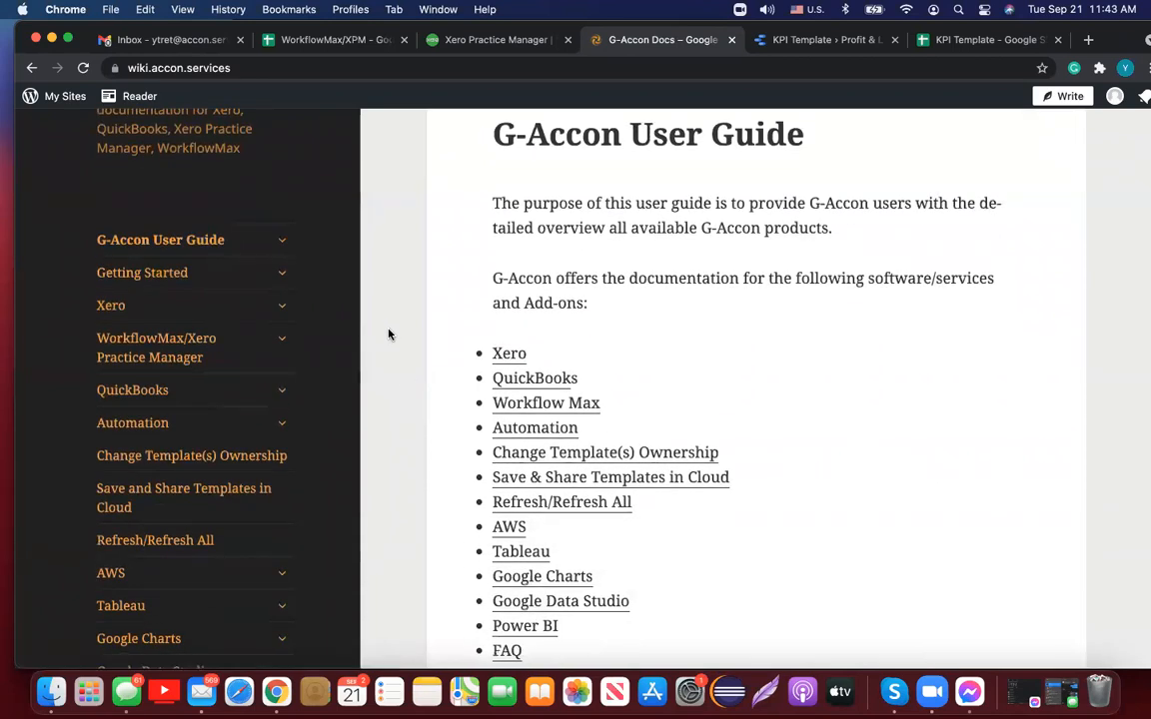
pyautogui.click(284, 343)
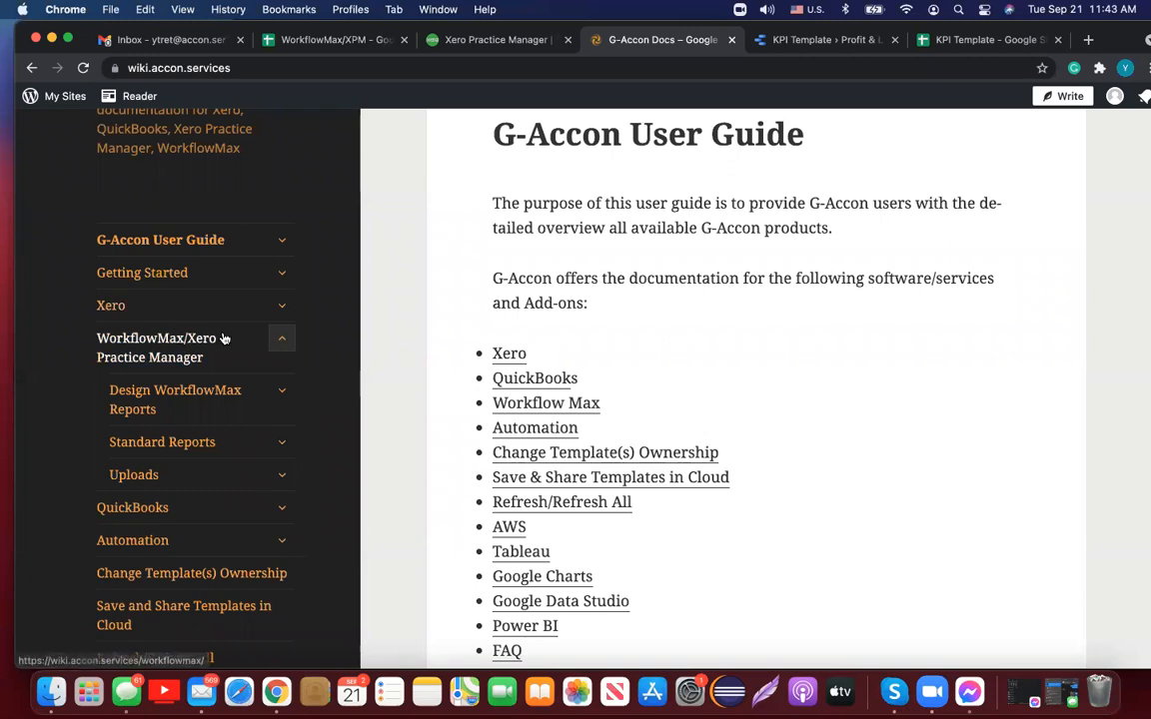
pyautogui.scroll(-3, 316, 376)
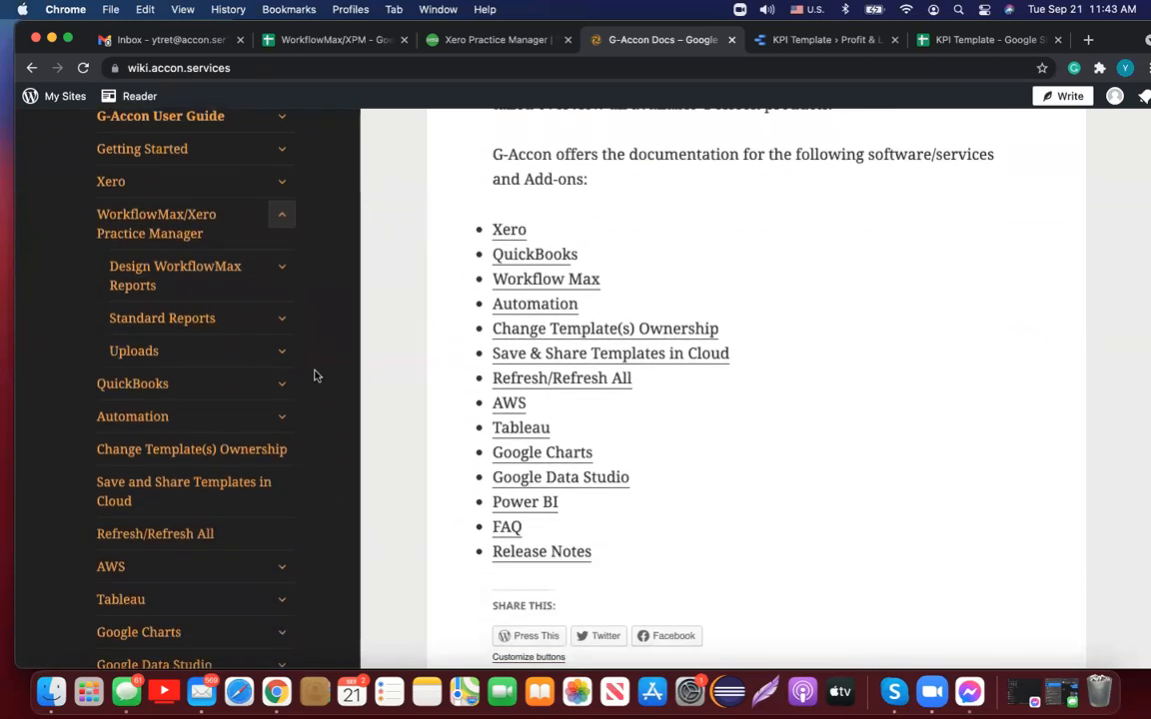
pyautogui.click(283, 353)
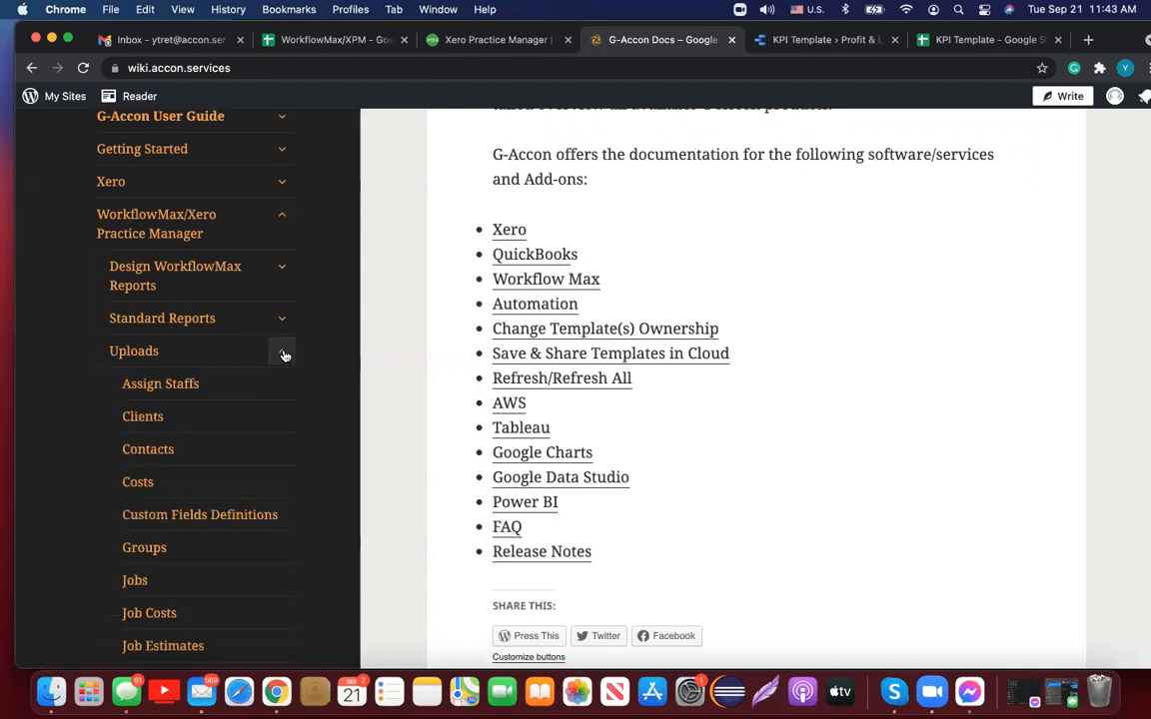
pyautogui.scroll(-10, 323, 287)
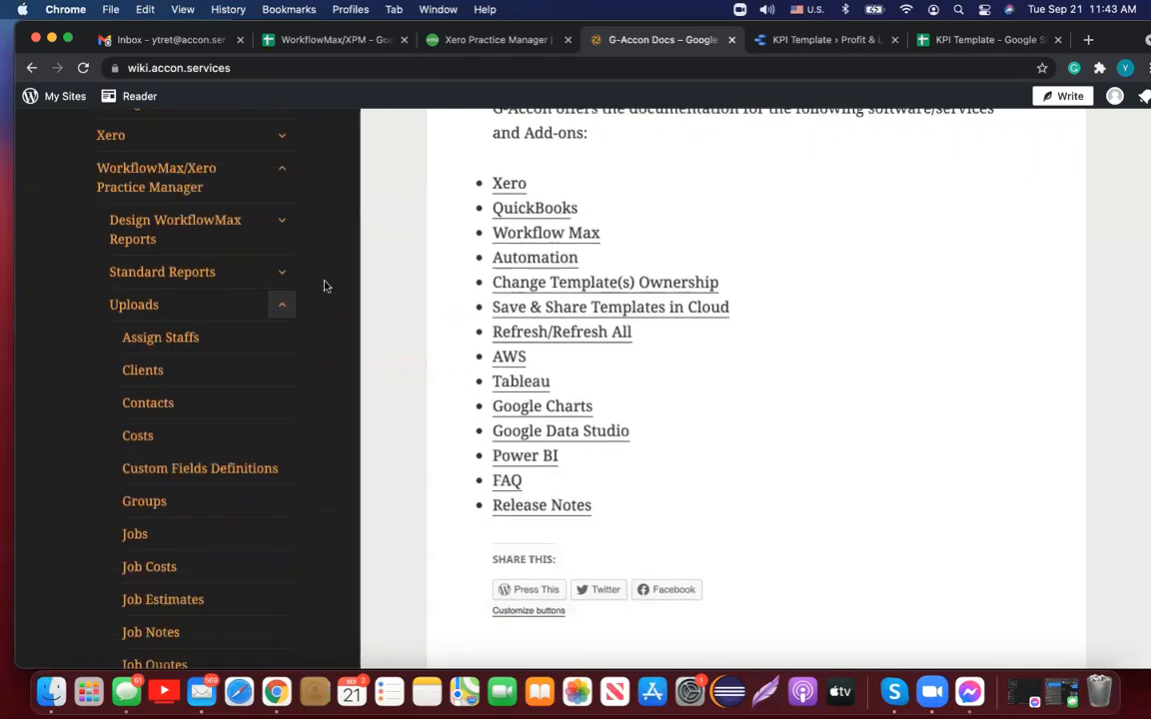
pyautogui.scroll(-3, 324, 286)
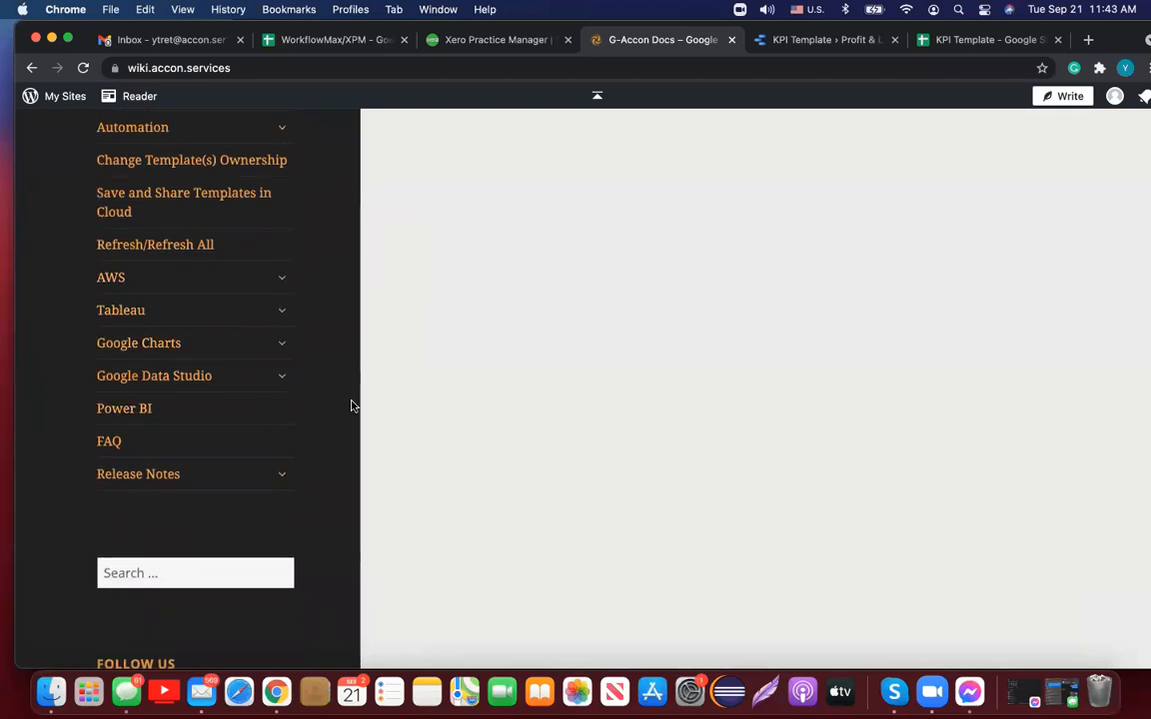
# Step: Read the How to Add Chart guide under Google Data Studio
pyautogui.click(284, 378)
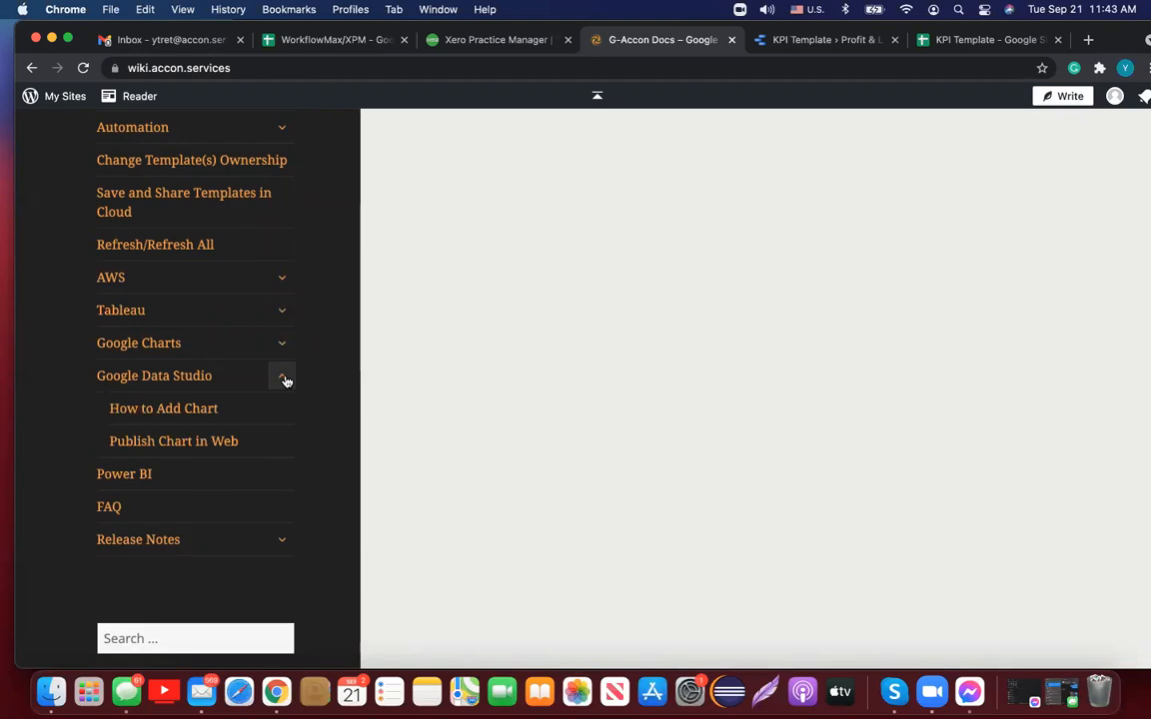
pyautogui.click(218, 411)
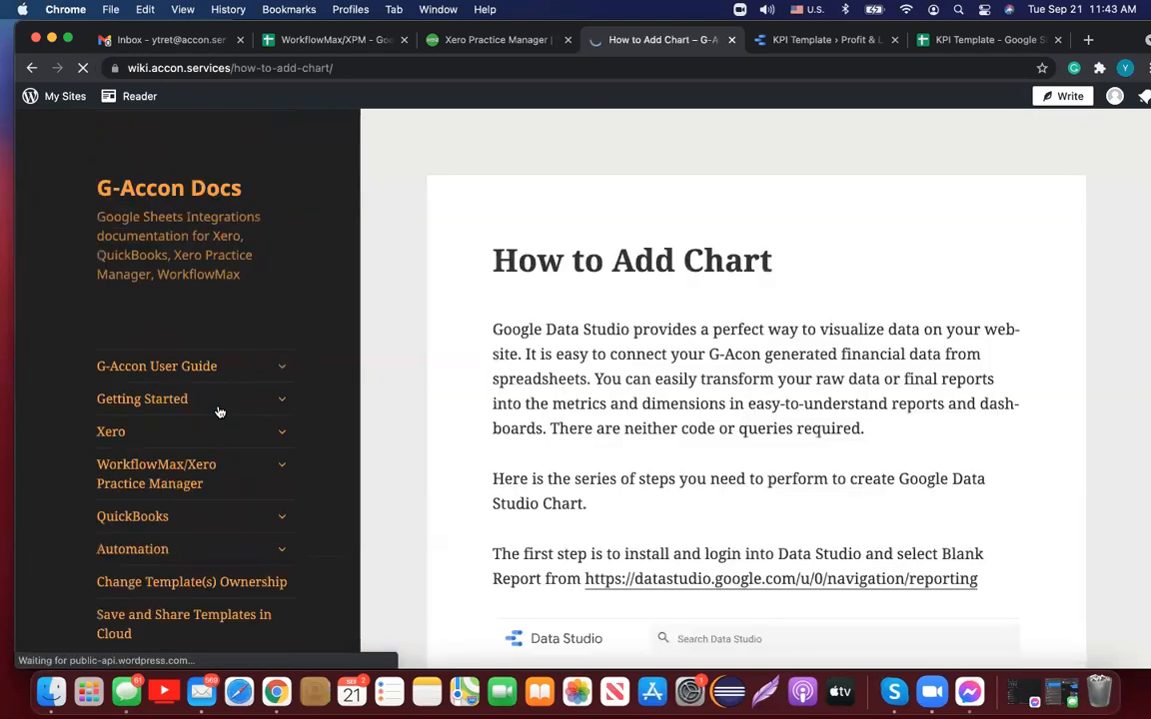
pyautogui.scroll(-5, 776, 478)
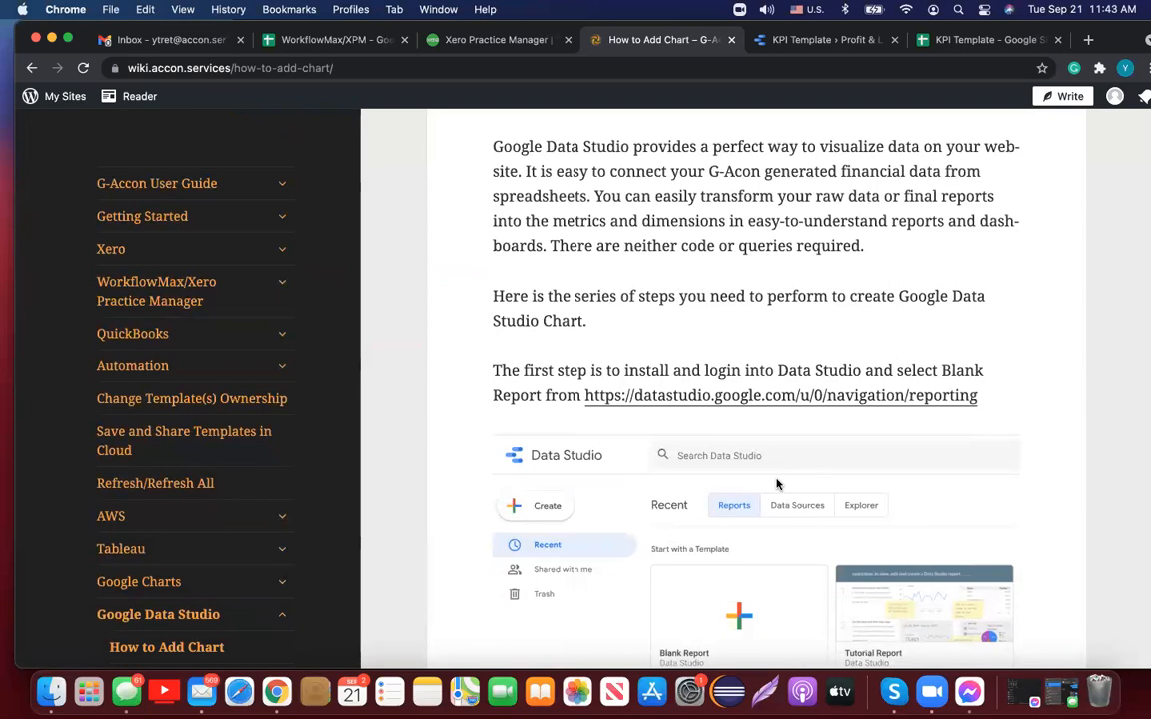
pyautogui.scroll(4, 780, 482)
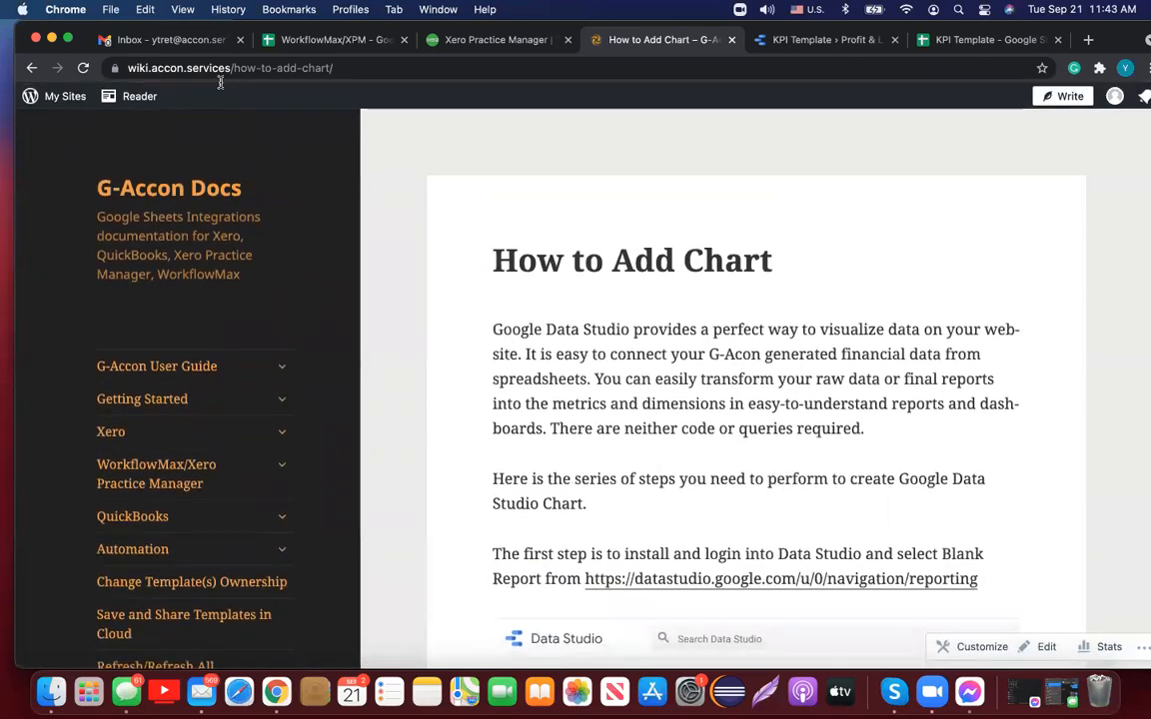
# Step: Go back twice to the G-Accon WorkflowMax product page
pyautogui.click(33, 67)
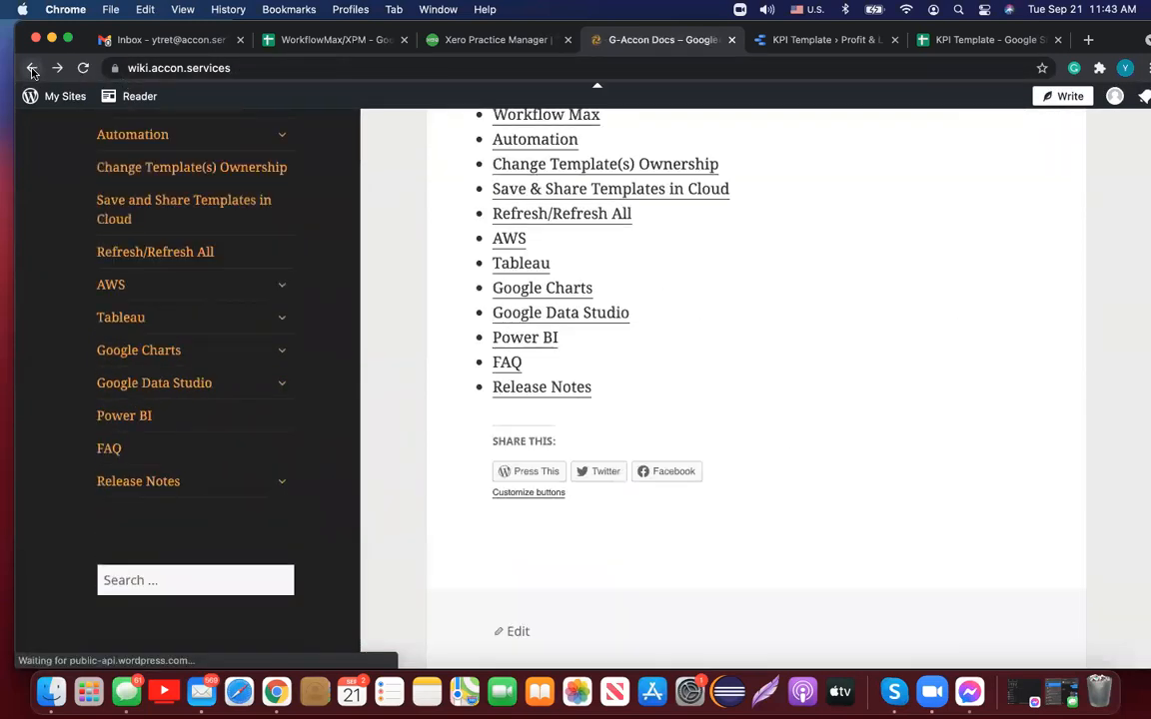
pyautogui.click(33, 69)
pyautogui.moveTo(565, 117)
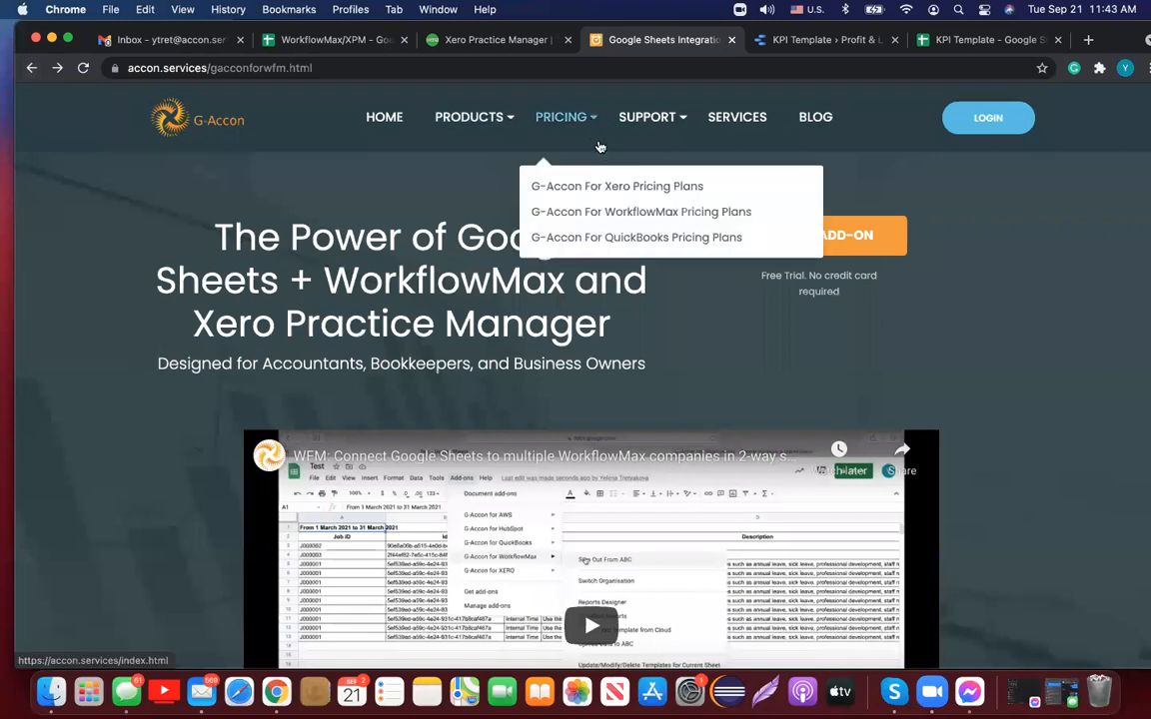
# Step: Compare the WorkflowMax pricing plans: Business $30, Accountant $85, Advisor $170, Enterprise $250 monthly
pyautogui.click(589, 213)
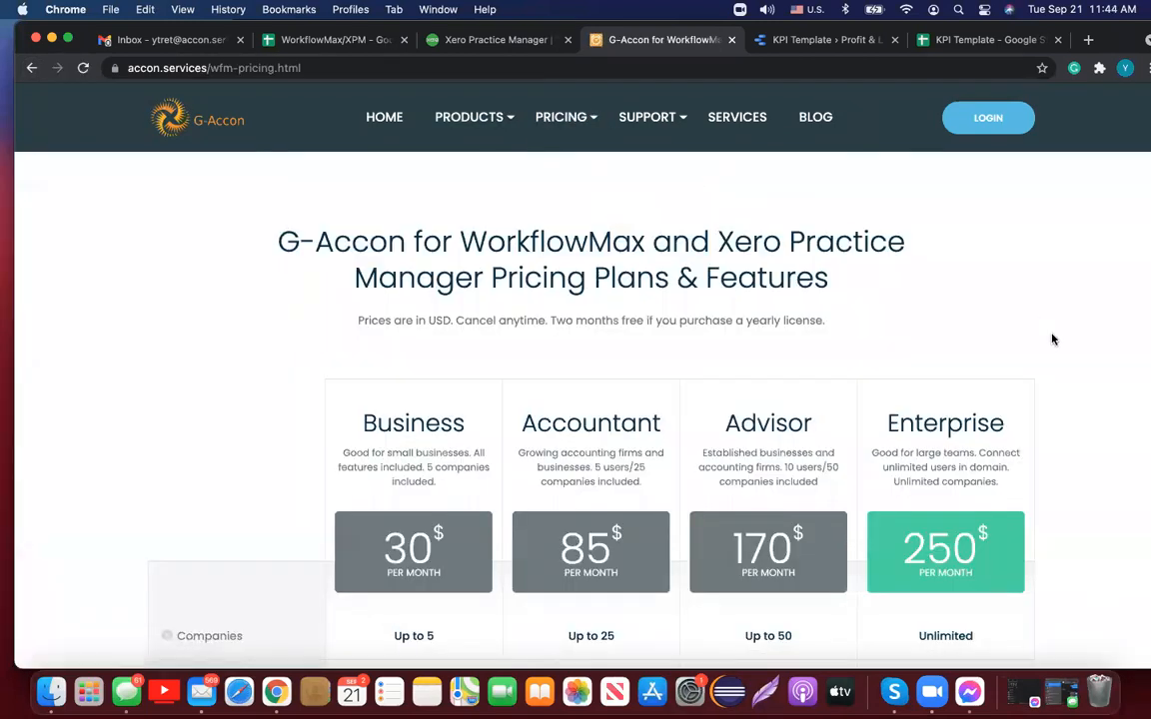
pyautogui.scroll(-3, 1051, 340)
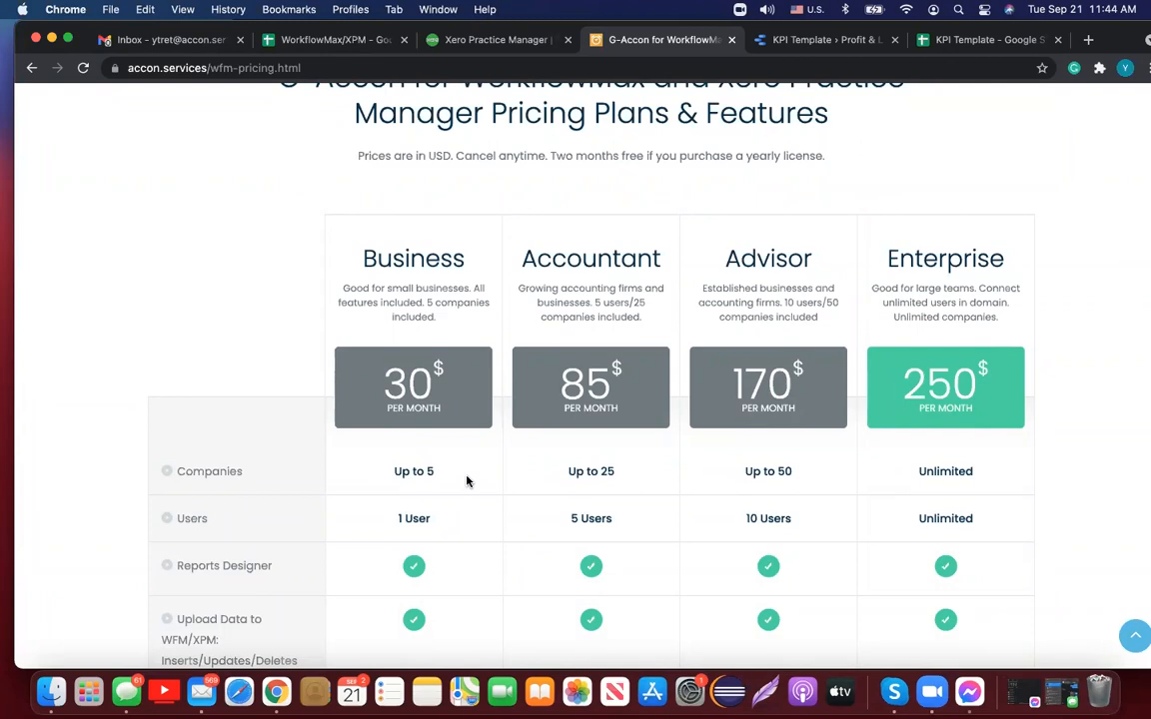
pyautogui.scroll(-1, 465, 482)
pyautogui.scroll(1, 465, 482)
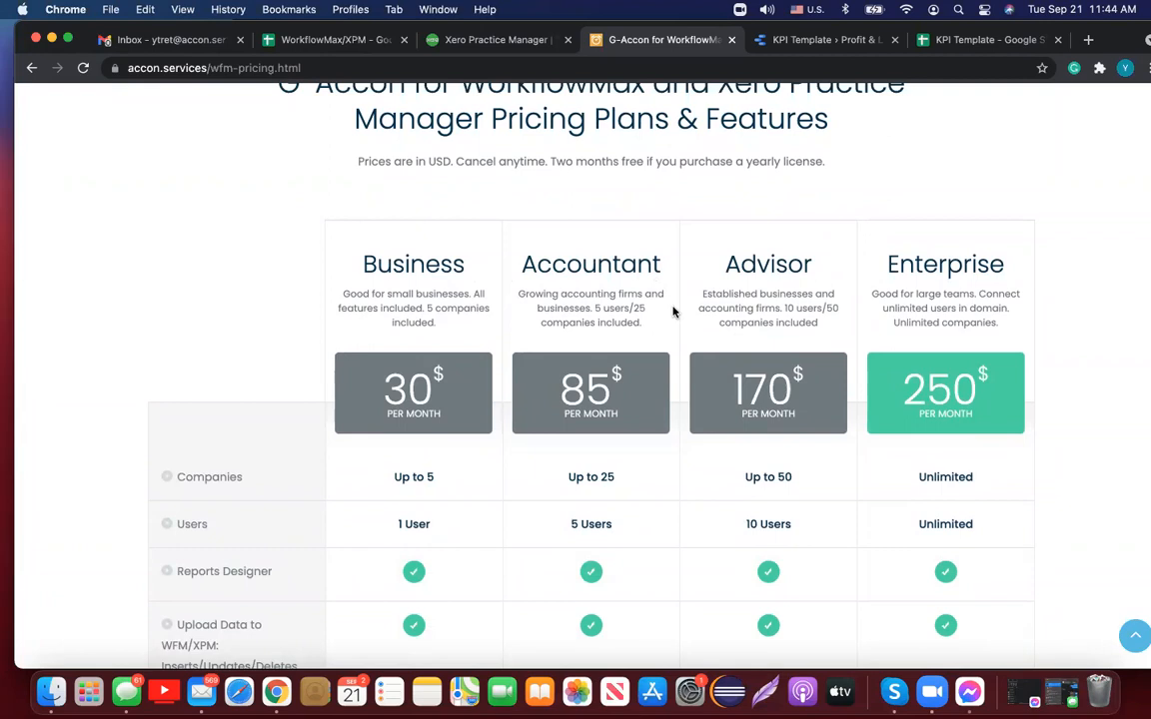
pyautogui.scroll(-3, 674, 313)
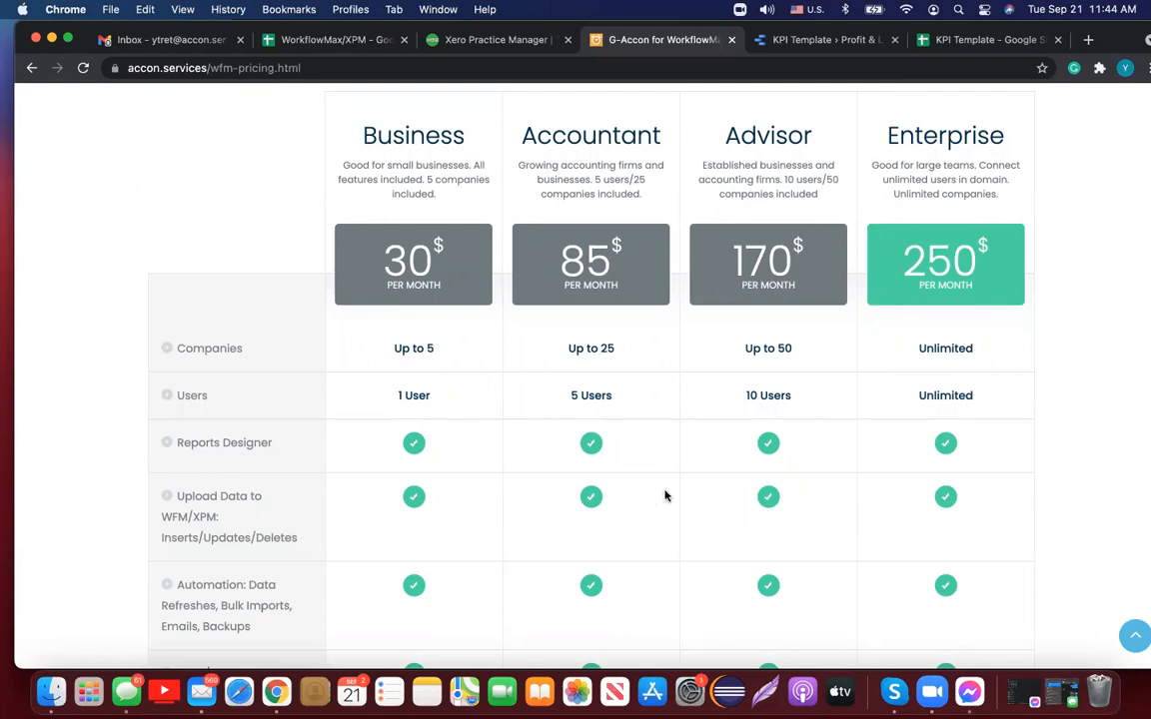
pyautogui.scroll(1, 665, 496)
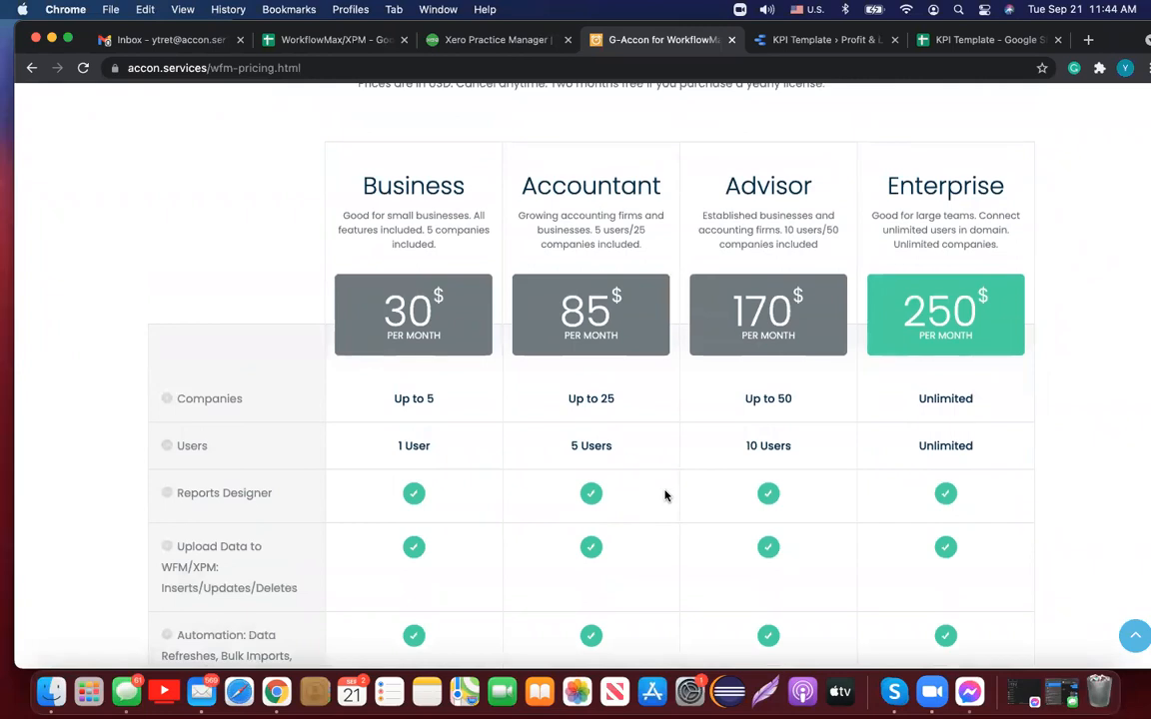
pyautogui.scroll(-2, 665, 495)
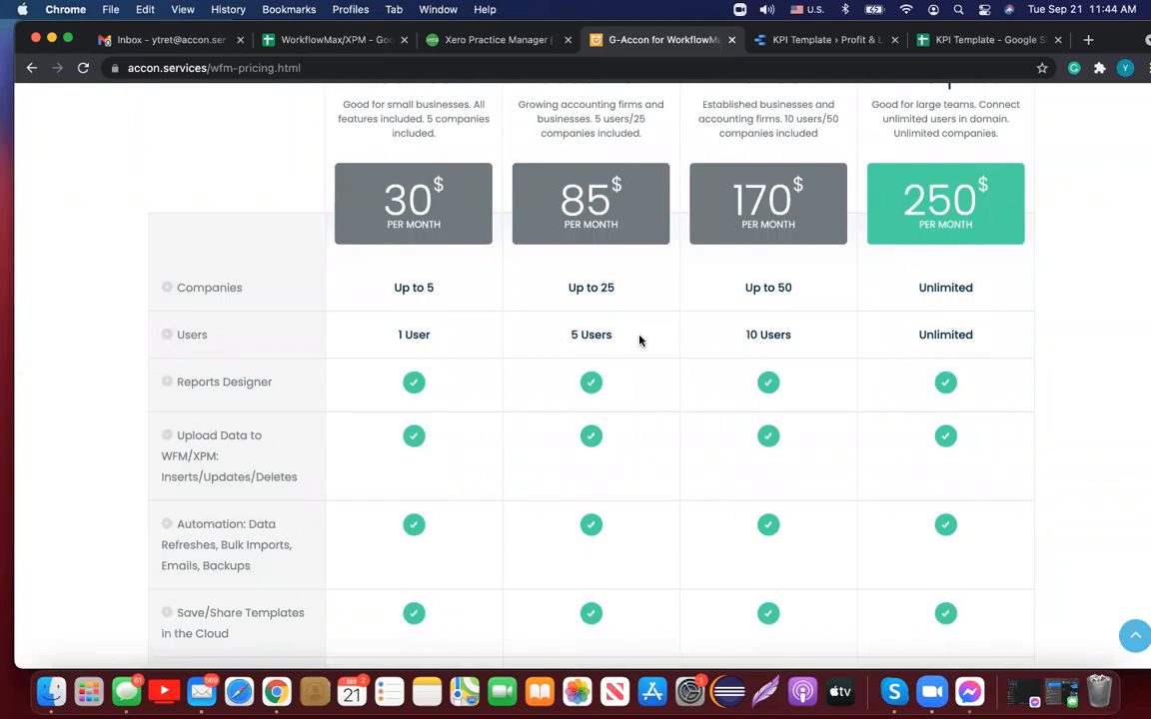
pyautogui.scroll(2, 640, 341)
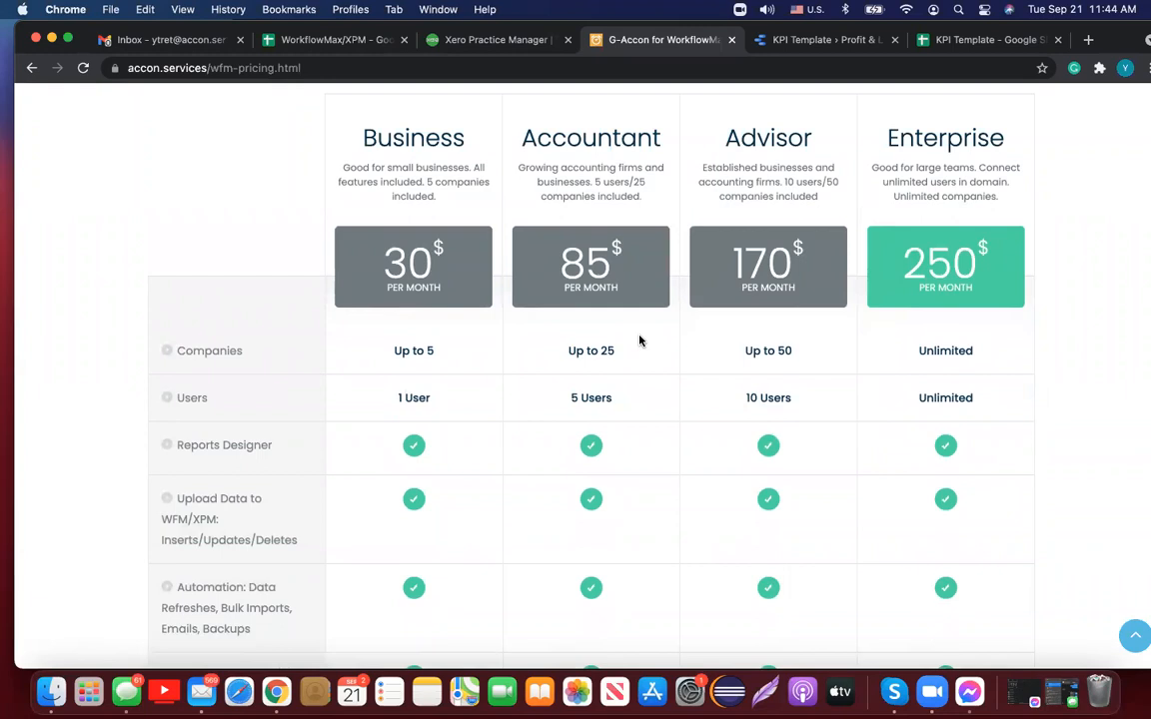
pyautogui.scroll(2, 640, 340)
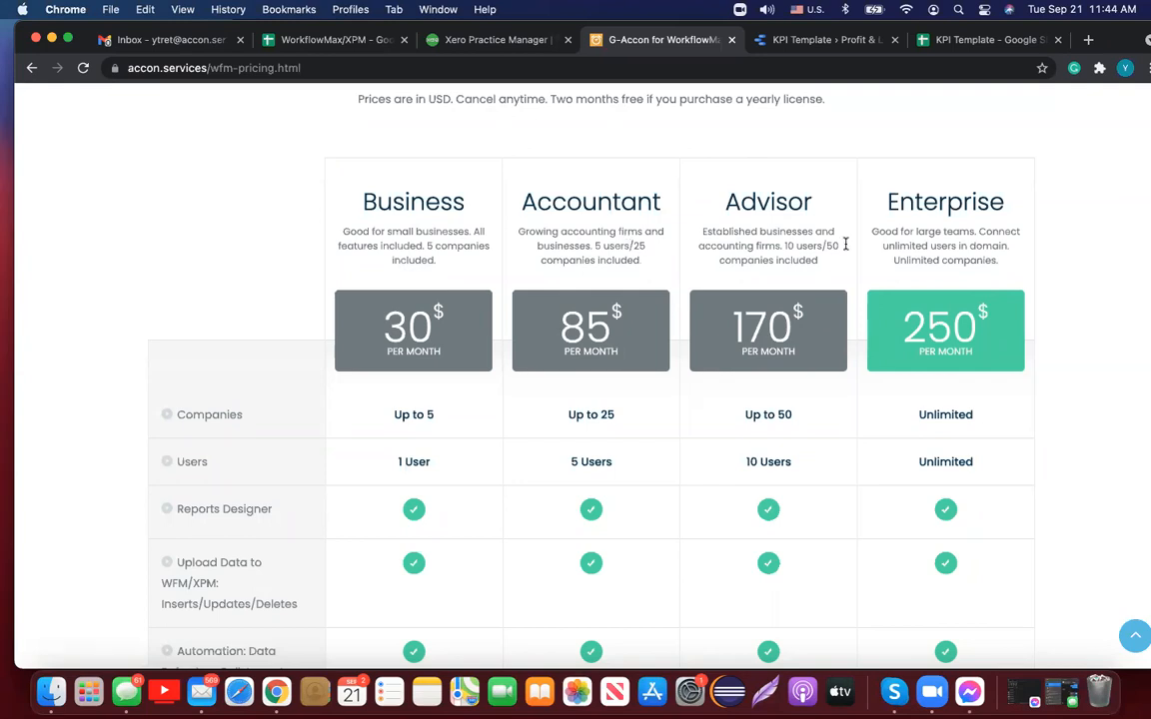
pyautogui.scroll(3, 1033, 244)
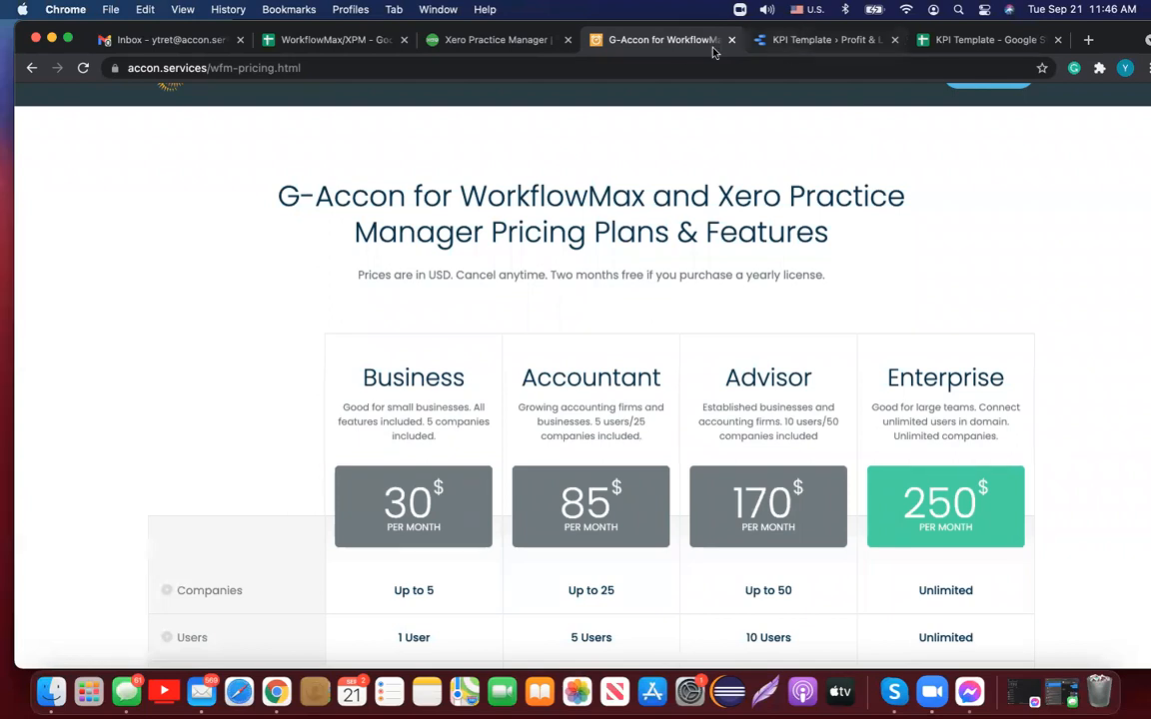
pyautogui.scroll(2, 320, 190)
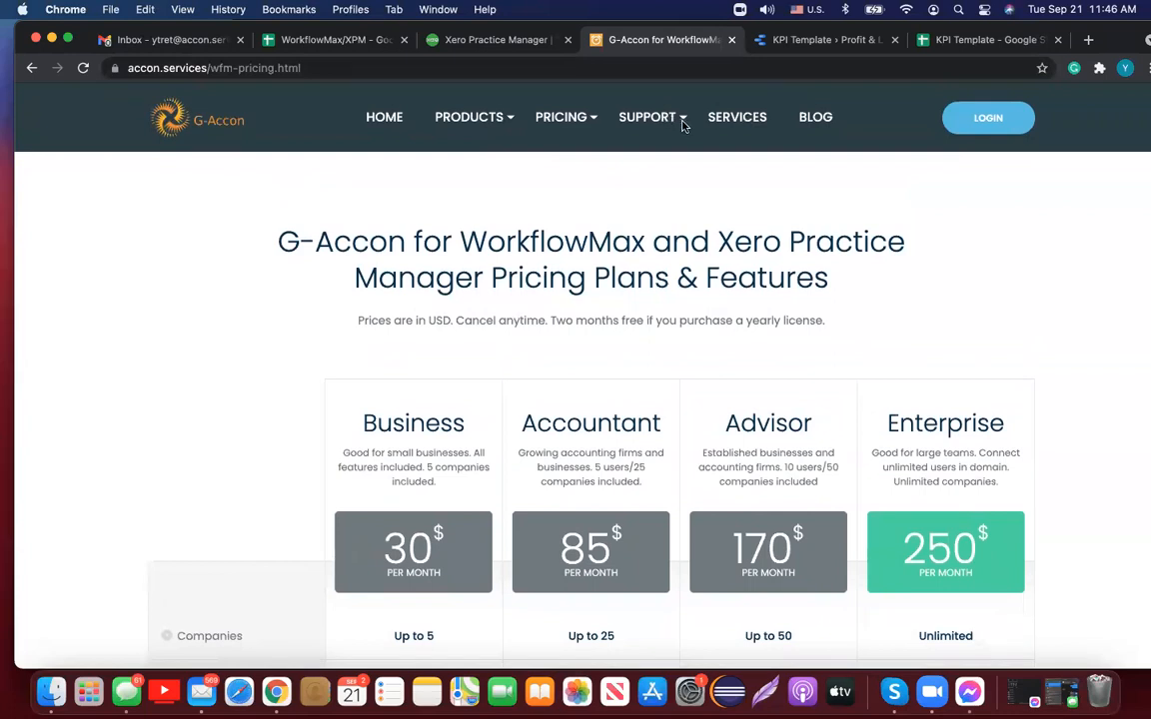
pyautogui.moveTo(611, 114)
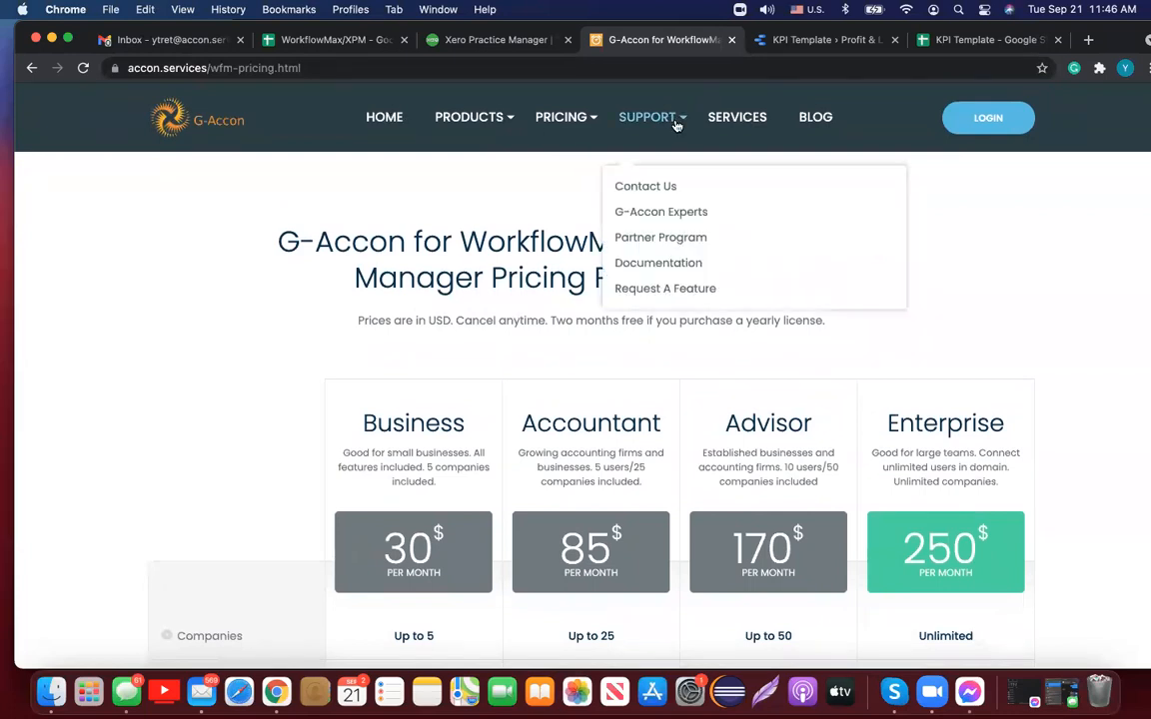
# Step: Open Contact Us and review the support and sales e-mail, phone and Zoom call options
pyautogui.click(668, 188)
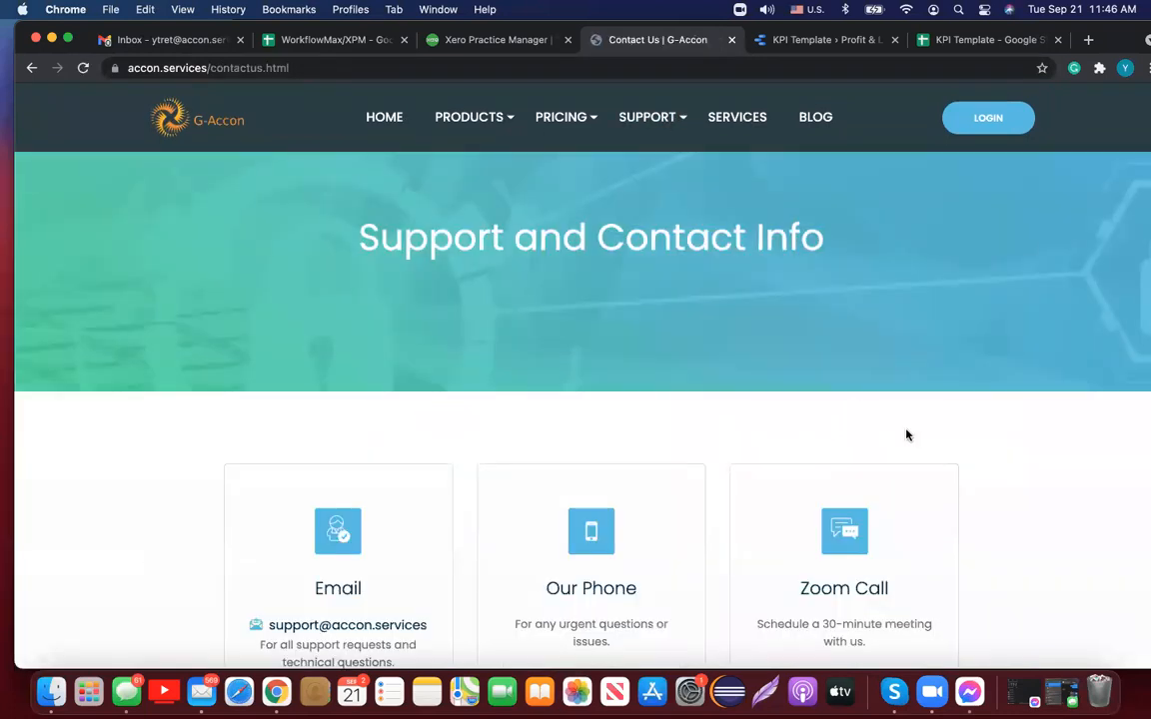
pyautogui.scroll(-3, 904, 434)
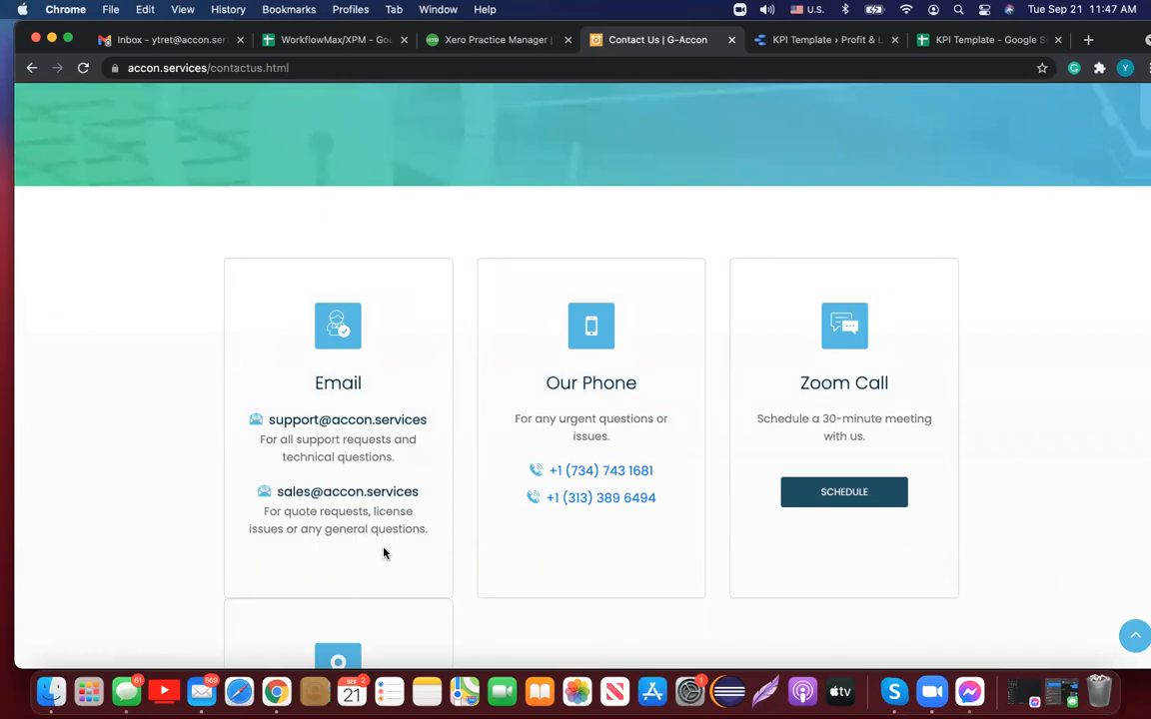
pyautogui.scroll(-3, 383, 553)
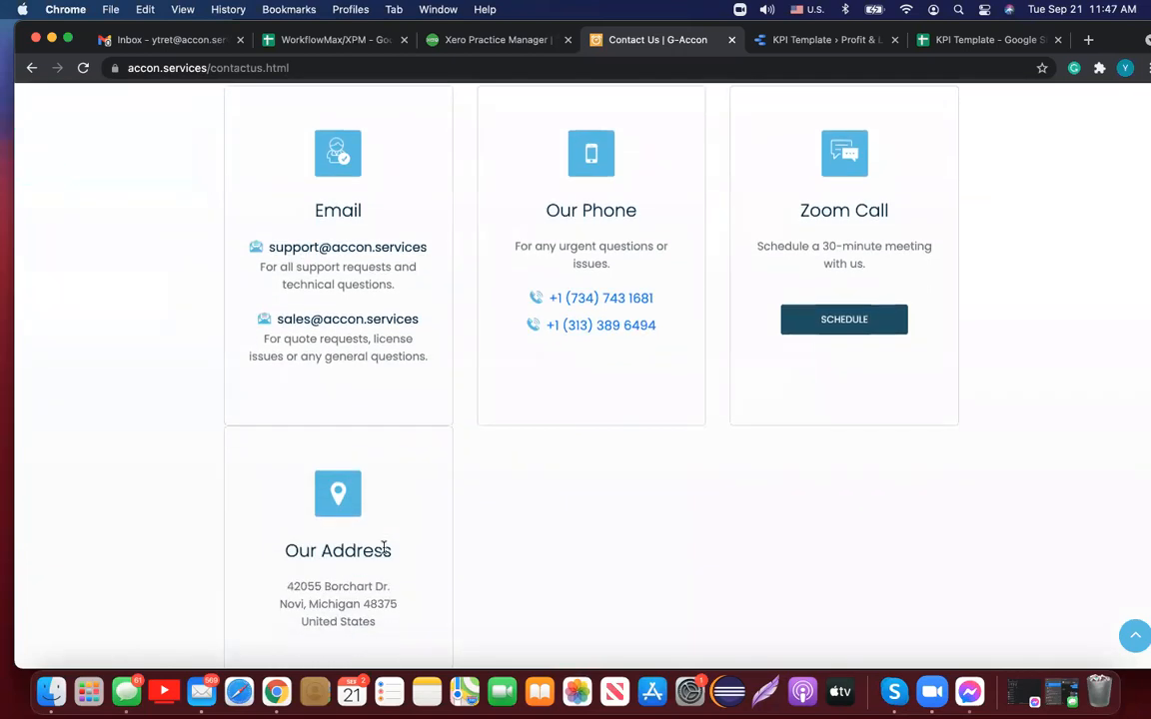
pyautogui.scroll(3, 384, 550)
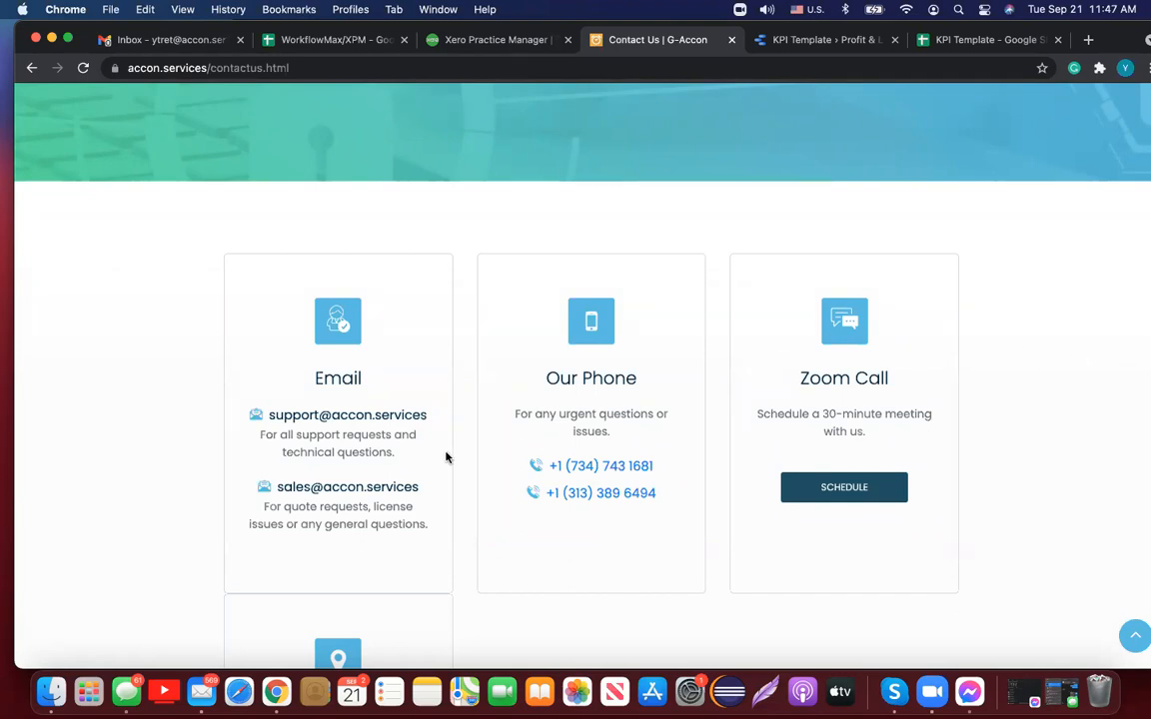
pyautogui.scroll(3, 447, 469)
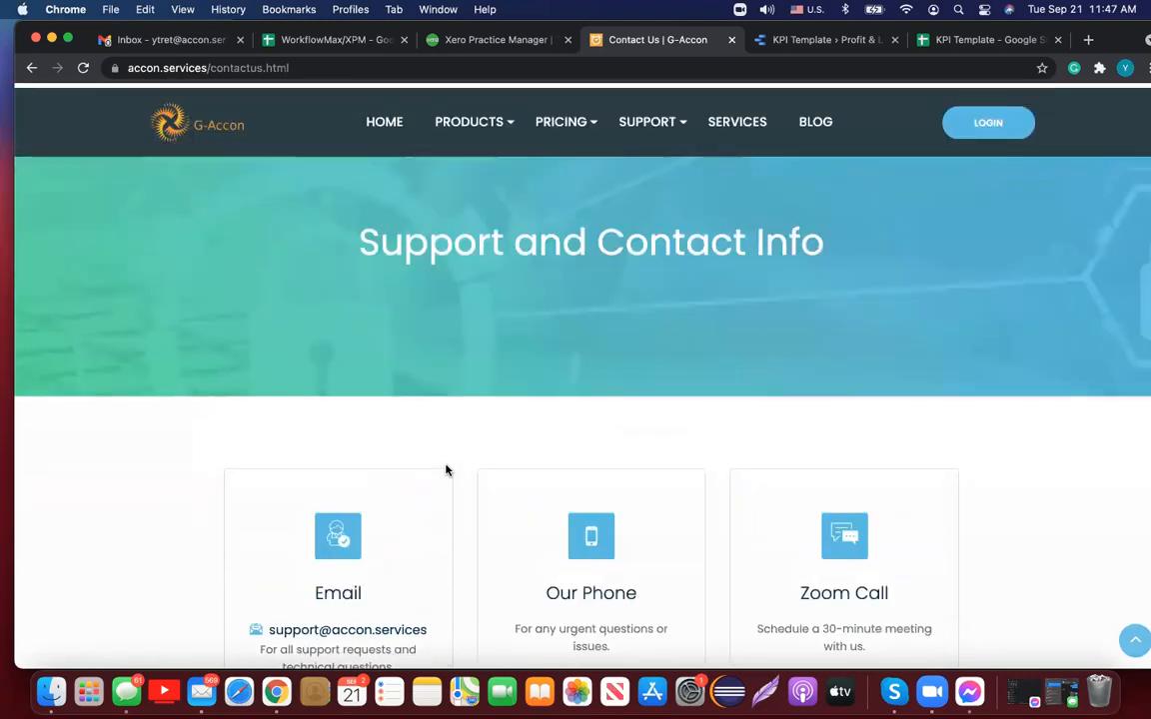